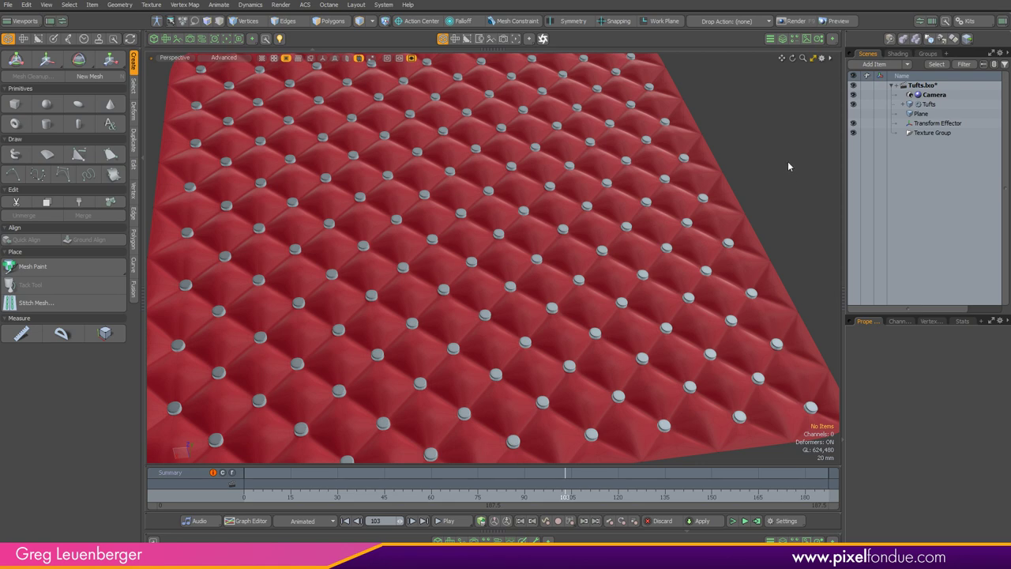
Examine the finished tufted leather mesh from several angles and review its stack of mesh operations
left_click_drag(775, 154, 598, 249, "alt")
left_click_drag(649, 226, 324, 208, "ctrl+alt")
left_click_drag(224, 243, 229, 271, "alt")
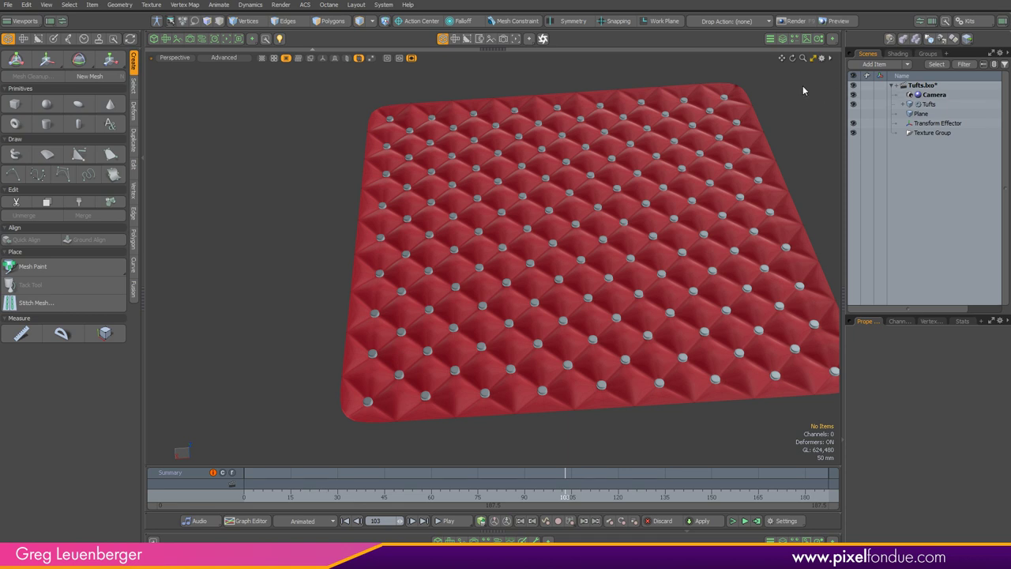
left_click(783, 39)
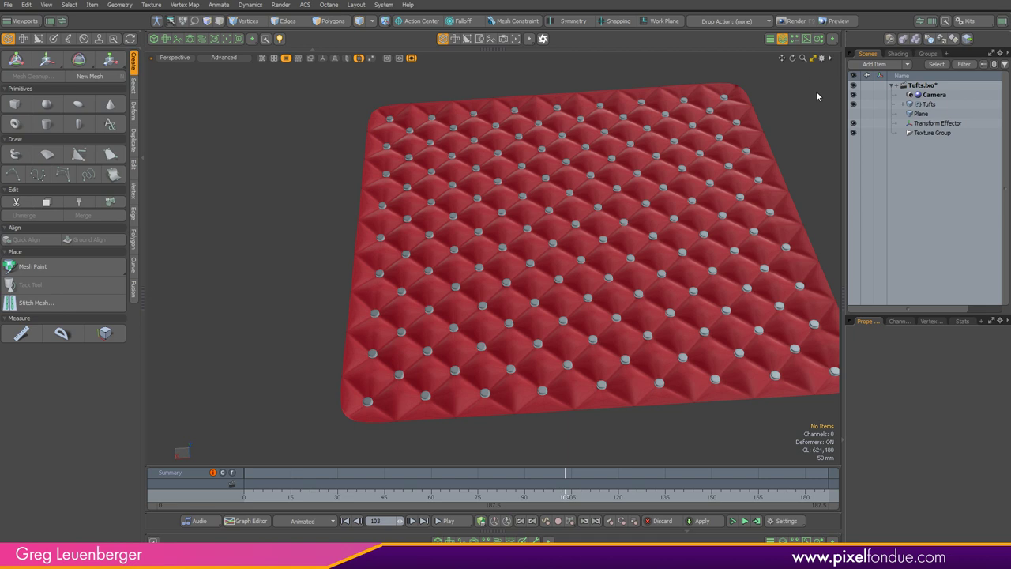
key("7")
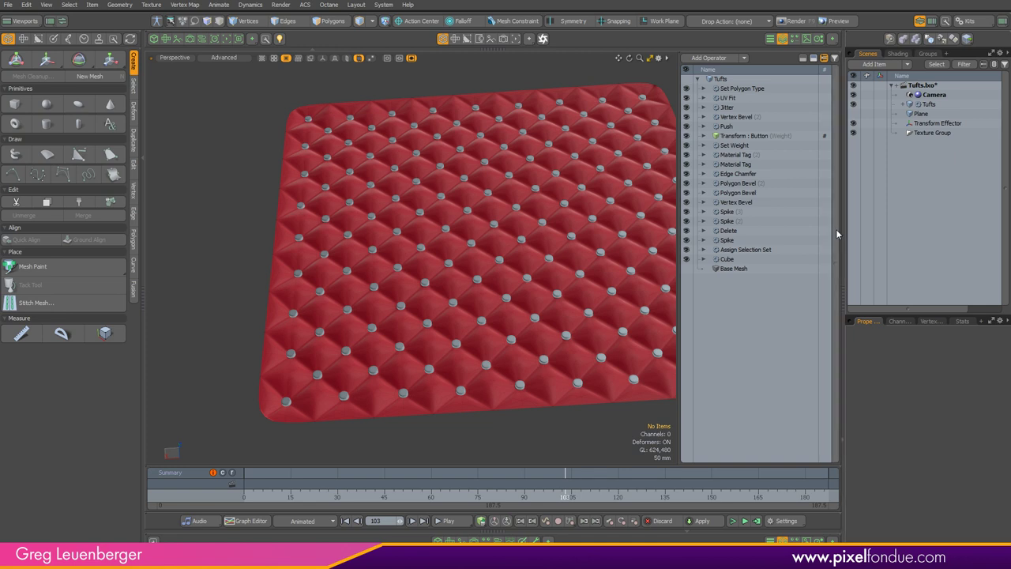
left_click(846, 43)
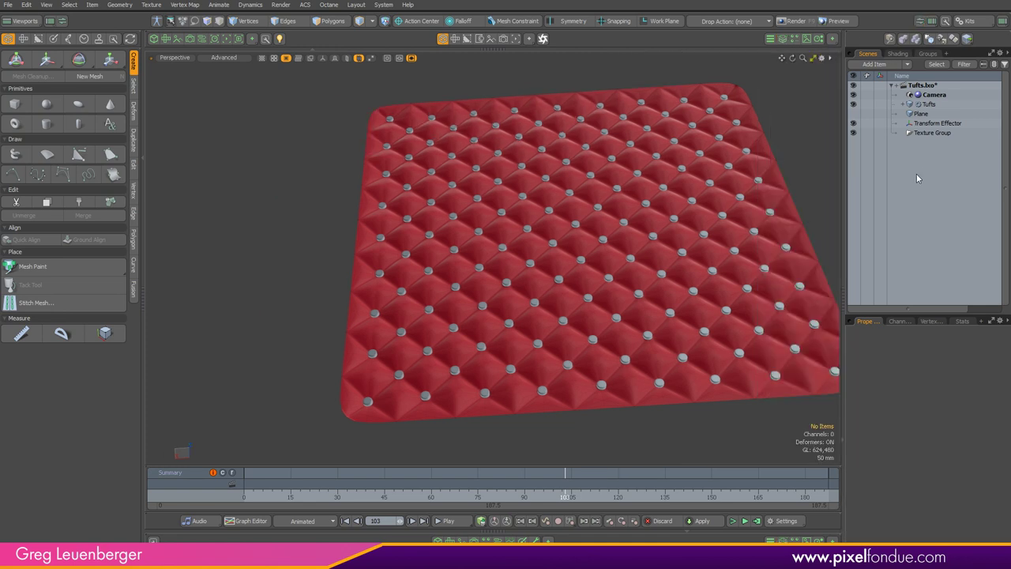
mouse_move(782, 199)
left_mouse_down("alt+shift")
mouse_move(752, 202)
mouse_move(801, 203)
mouse_move(788, 207)
left_mouse_up("alt+shift")
scroll(787, 207, "down", 2)
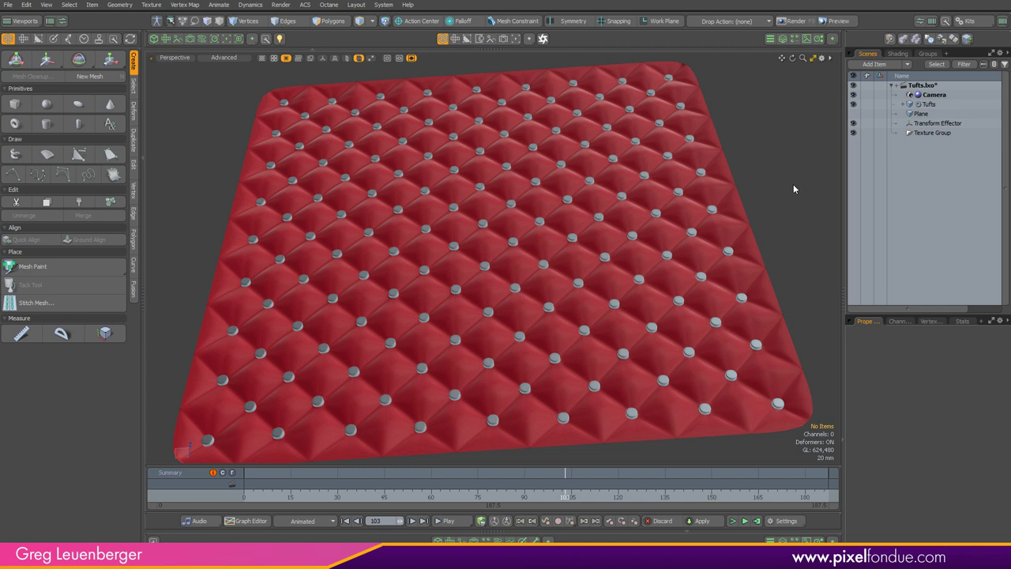
Create a new scene and rename its mesh item to Poofy Leather
key("ctrl+n")
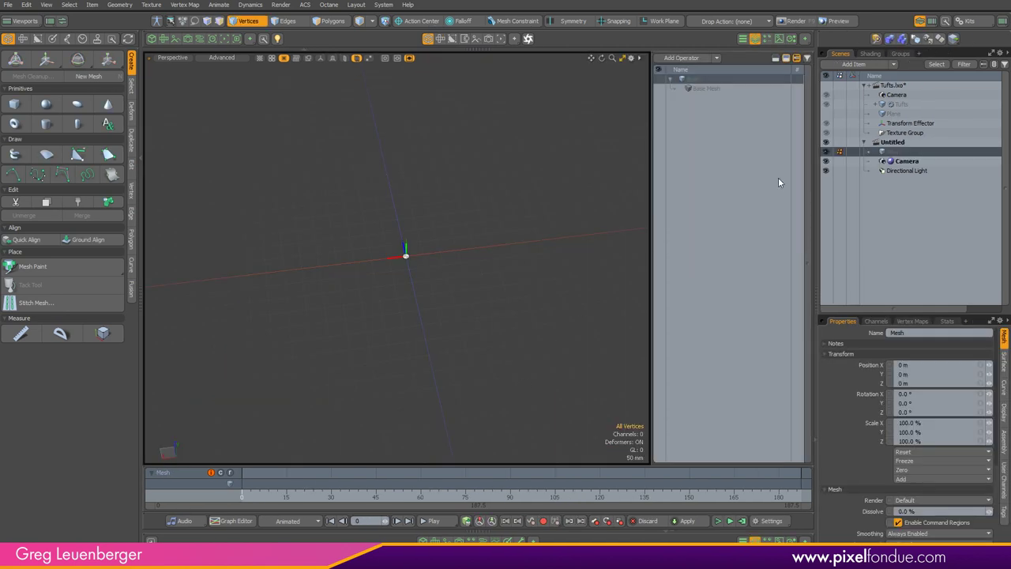
left_click(243, 23)
double_click(908, 154)
type("Poofy Leather")
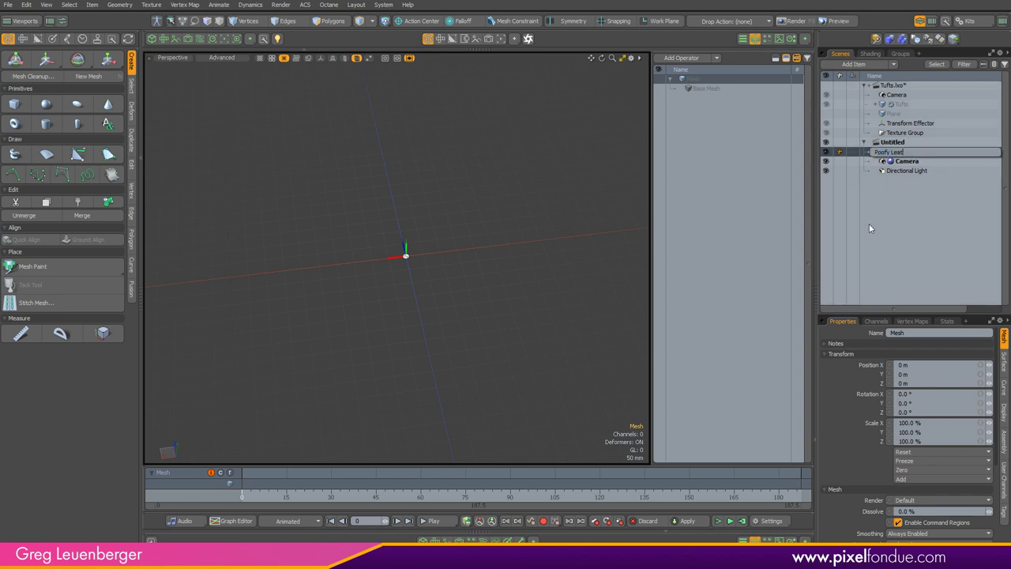
key("Return")
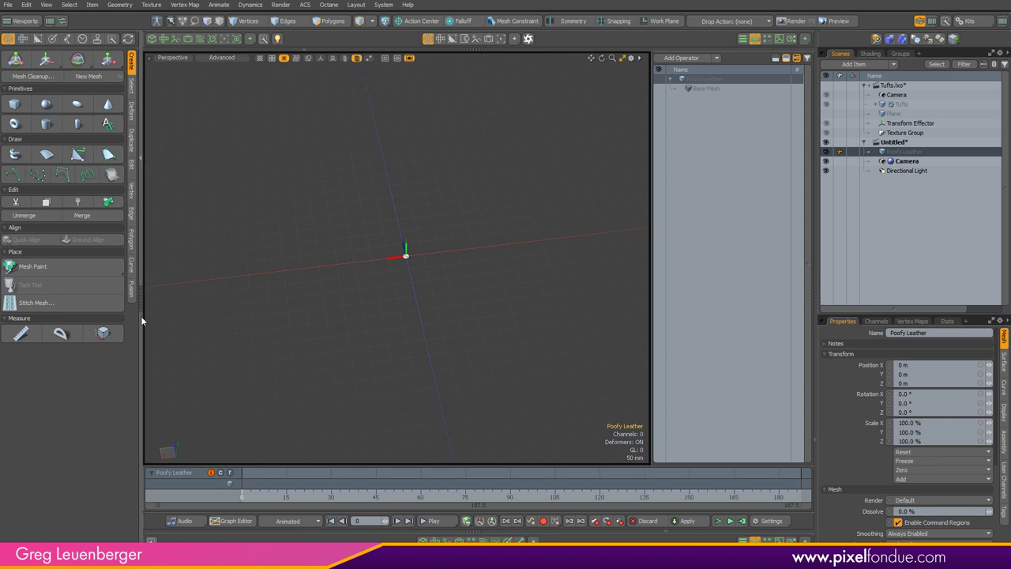
Collapse the modeling toolbox and open the mesh operation browser beside the empty viewport
left_click(142, 320)
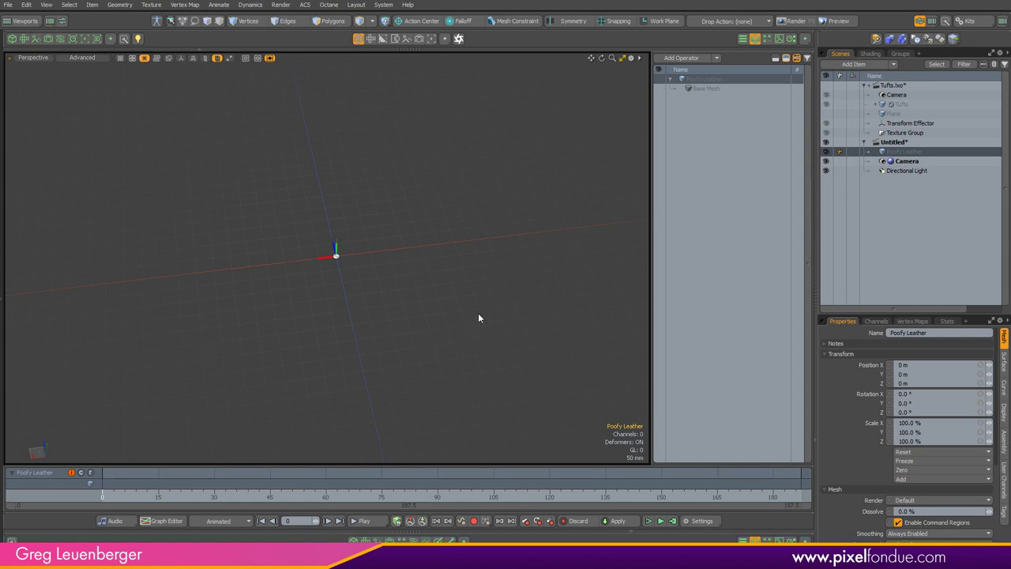
left_click(681, 58)
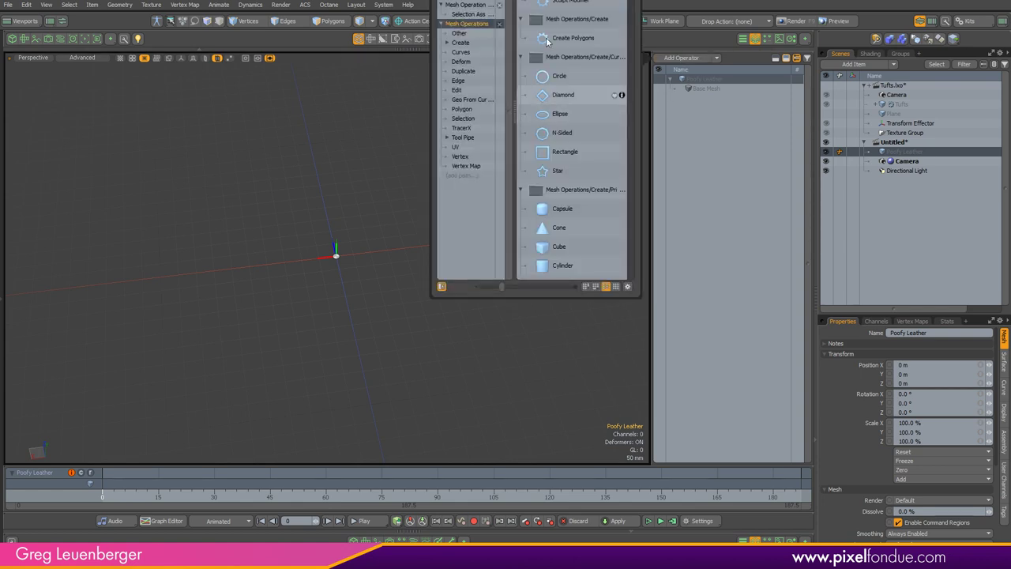
left_click_drag(559, 0, 165, 74)
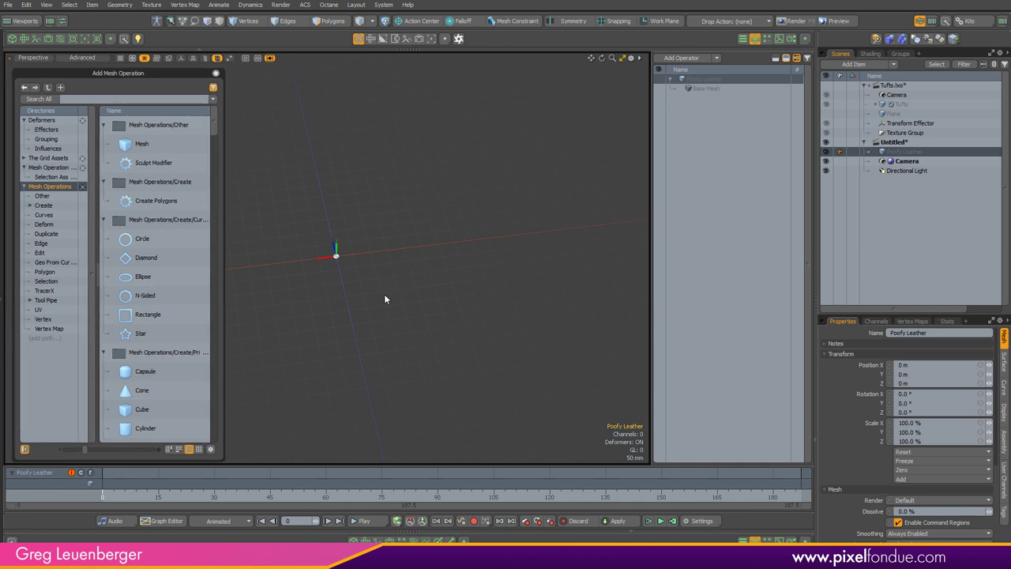
left_click_drag(214, 122, 216, 143)
left_click(156, 182)
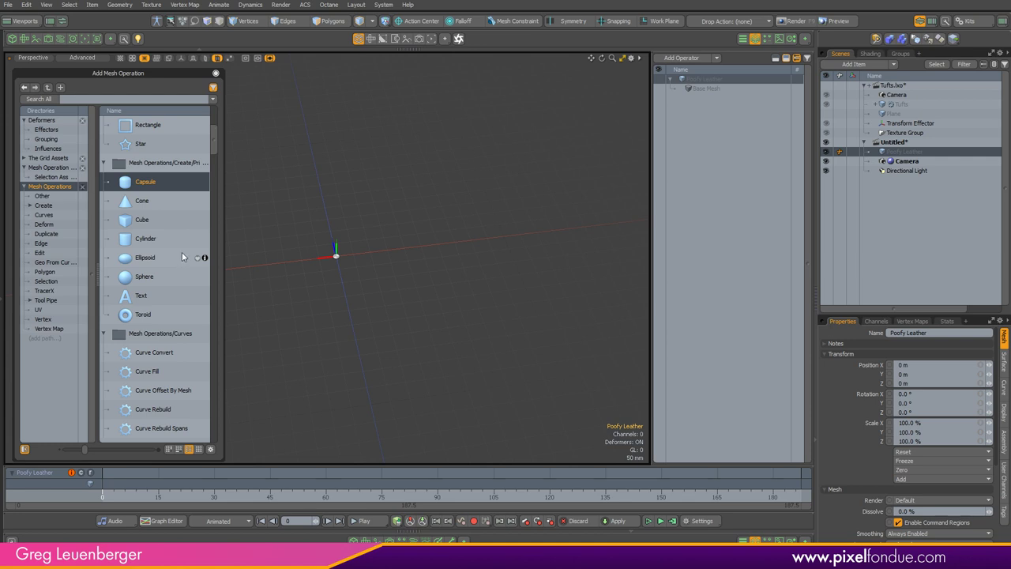
key("Down")
key("Down")
key("Down")
key("Down")
key("Down")
key("Down")
key("Down")
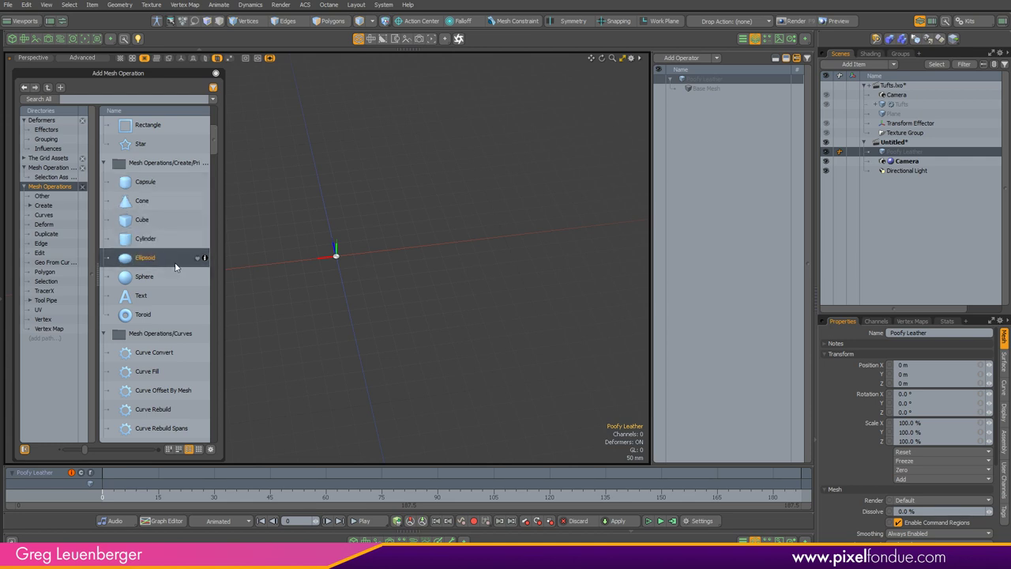
key("Up")
key("Up")
key("Up")
key("Up")
key("Up")
key("Up")
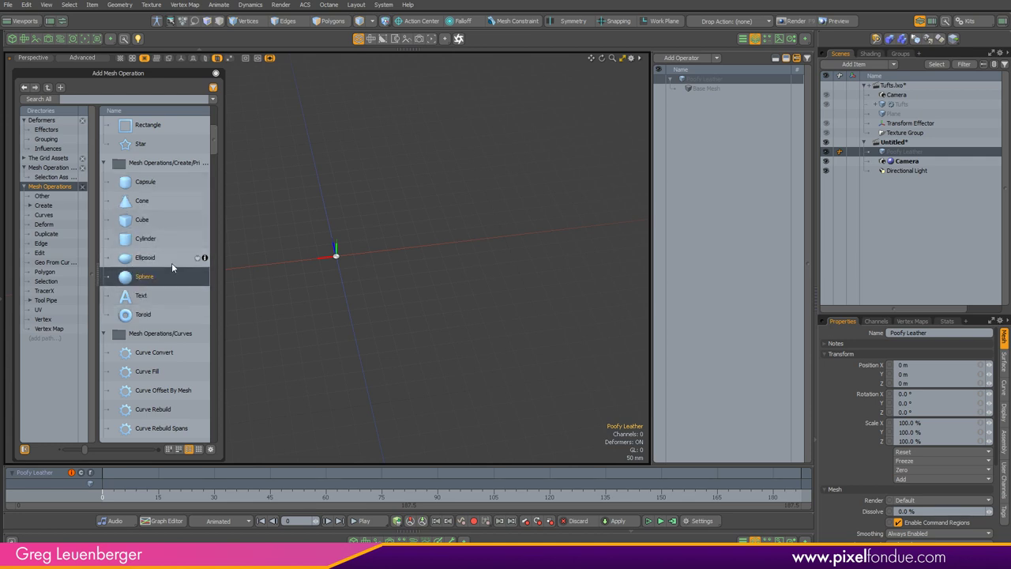
key("Up")
key("Down")
key("Down")
key("Down")
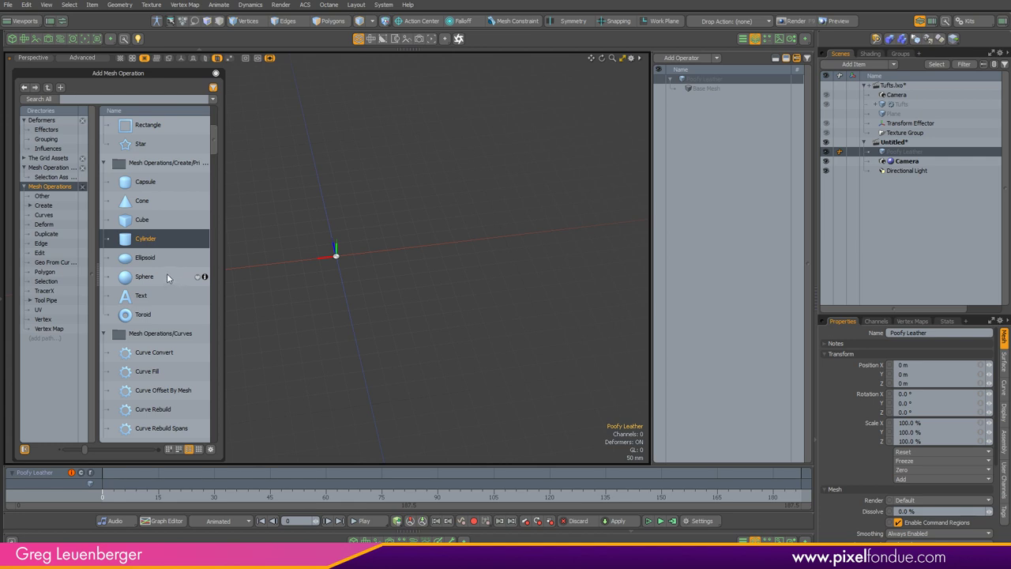
key("Up")
Add a Cube mesh operation and flatten it by setting its Y size to 0 m
double_click(141, 221)
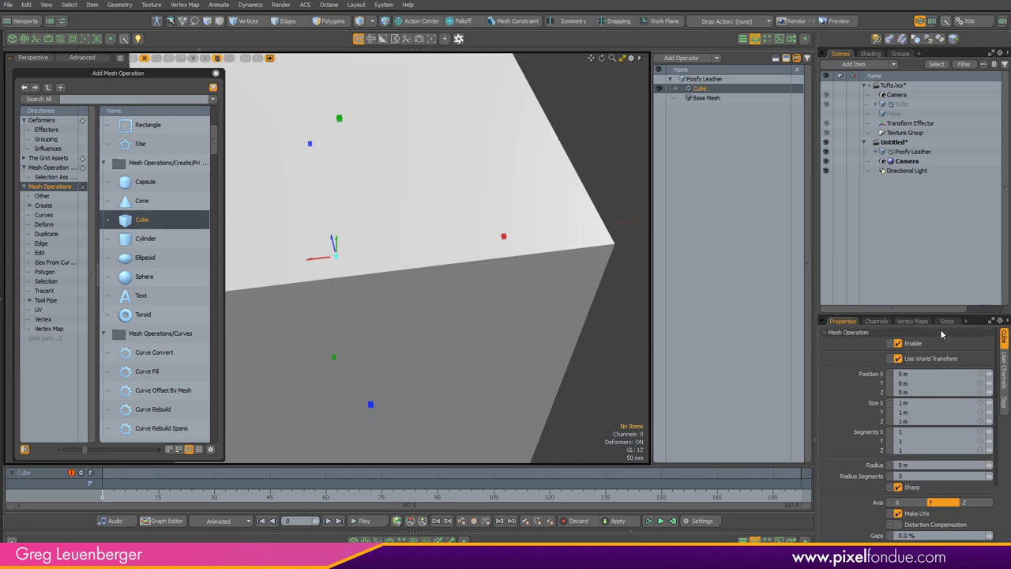
left_click(938, 412)
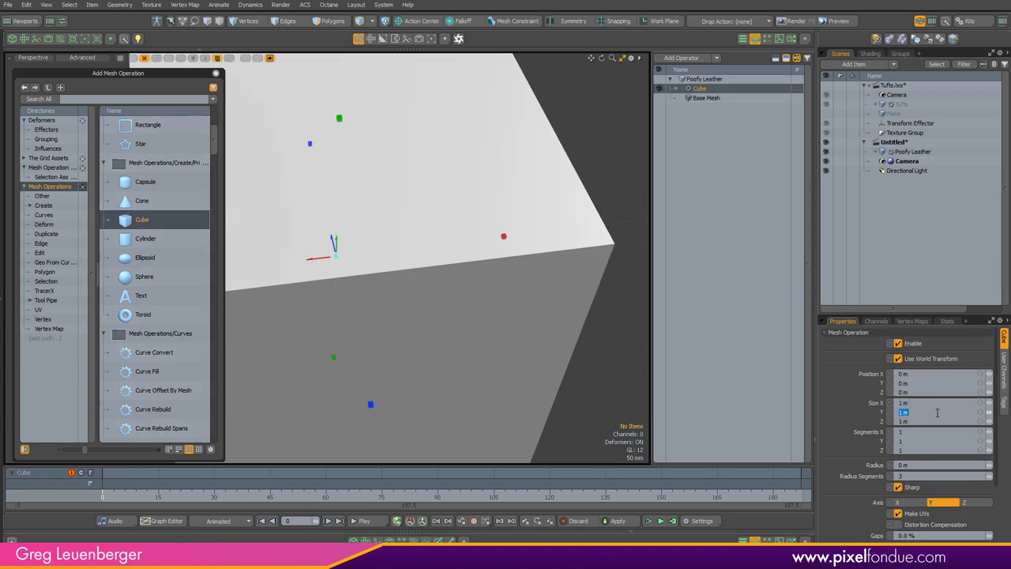
type("0")
key("Return")
key("a")
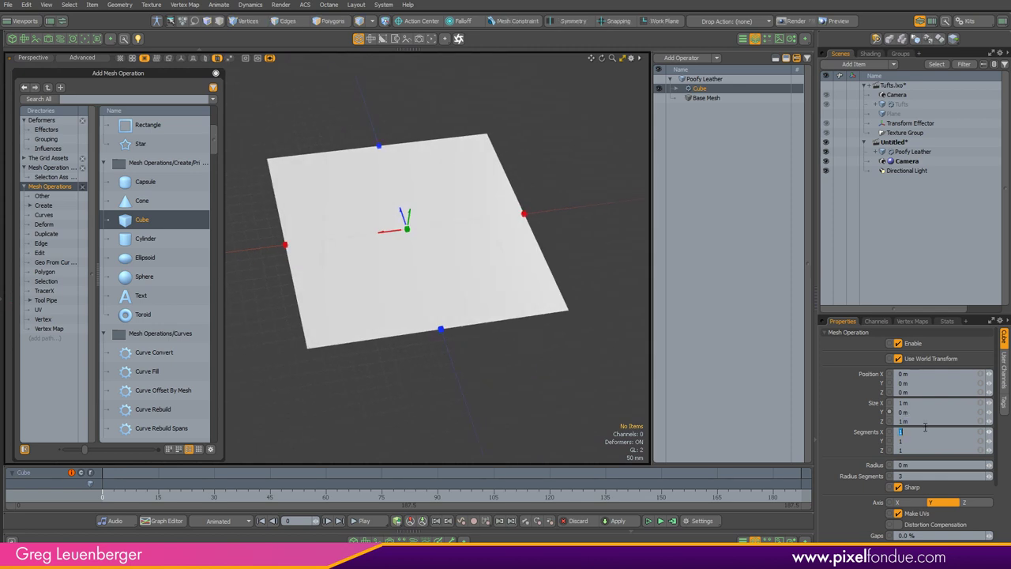
Set the flat cube's X and Z segments to 10 and hide the viewport grid
type("10")
key("Tab")
key("Tab")
type("10")
key("Return")
left_click_drag(526, 242, 448, 403, "alt")
key("ctrl+6")
left_click(471, 454)
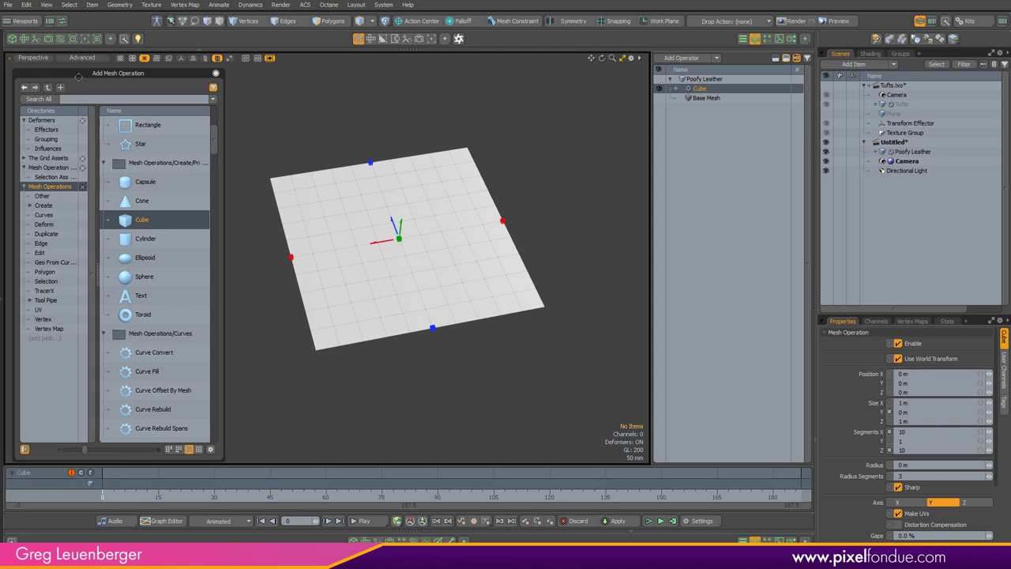
Add an Assign Selection Set operation above the Cube, using the Edge selection type and the set name Delete
type("ass")
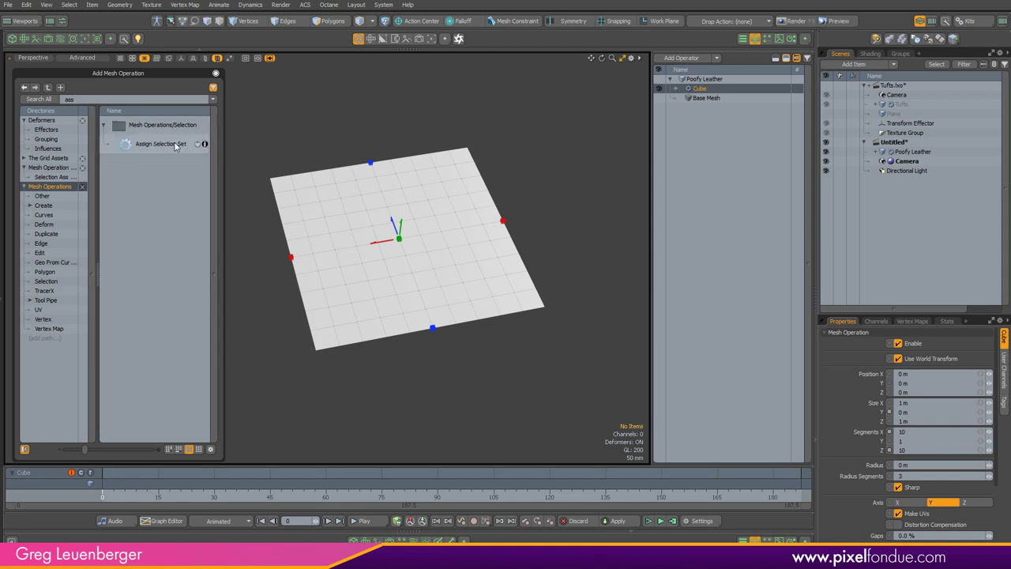
double_click(176, 146)
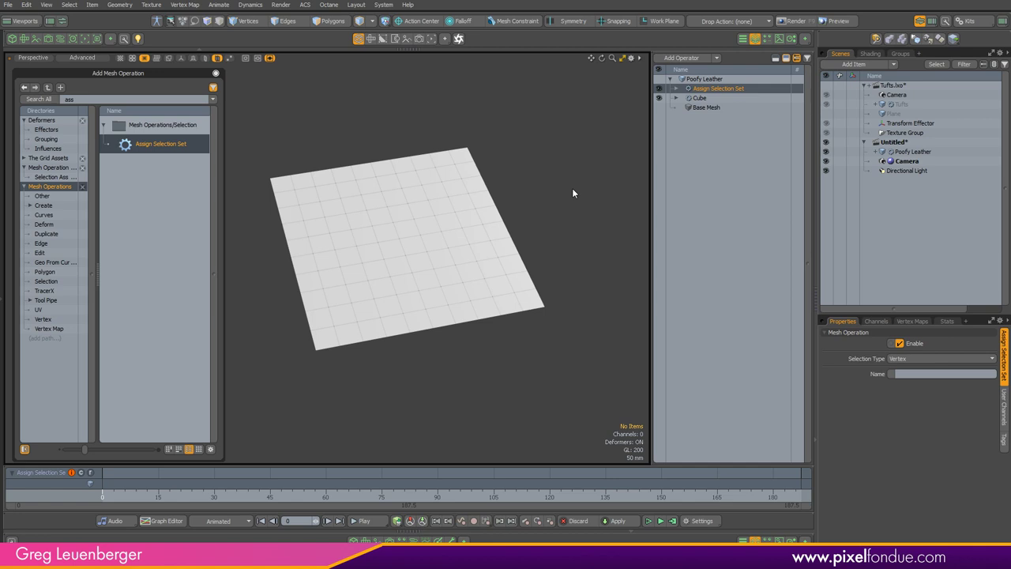
key("2")
right_click_drag(249, 149, 574, 380)
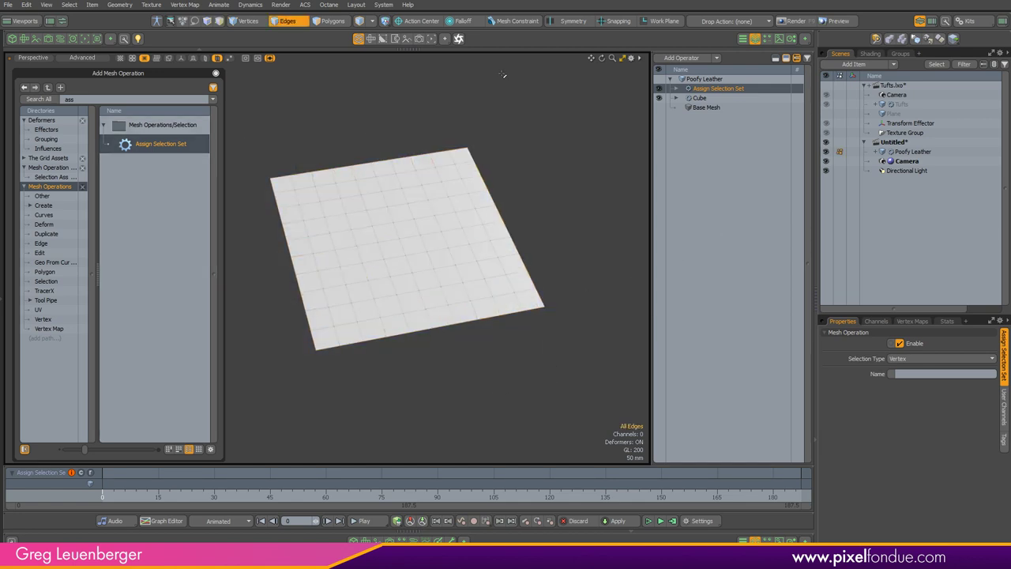
left_click(908, 358)
left_click(911, 366)
type("Delete")
Check the edge selection set Delete in the mesh statistics by selecting its edges, and clear the selection again
left_click(947, 322)
left_click(854, 402)
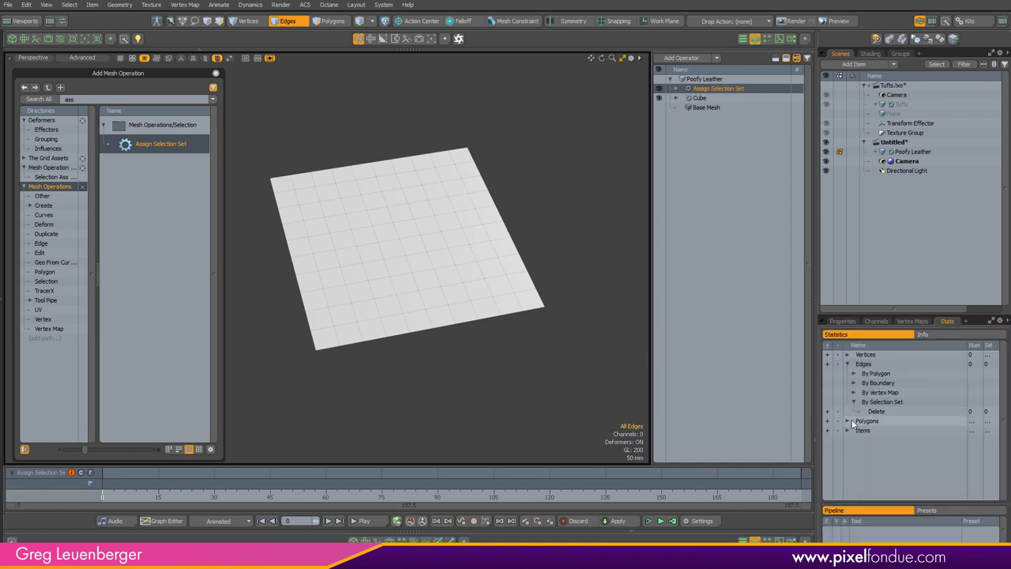
left_click(853, 403)
left_click(848, 364)
left_click(848, 364)
left_click(827, 410)
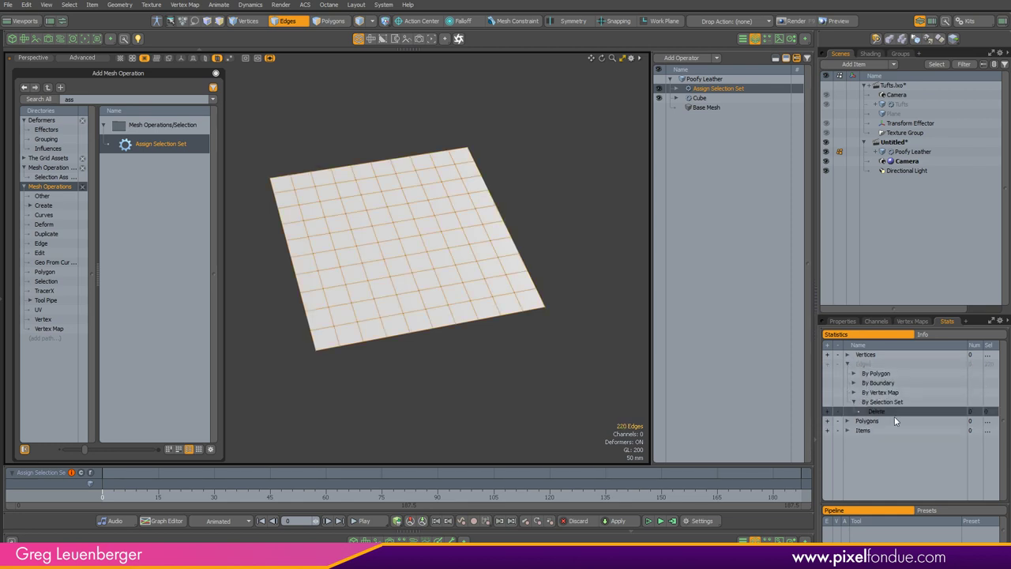
left_click_drag(618, 394, 597, 345, "alt")
key("2")
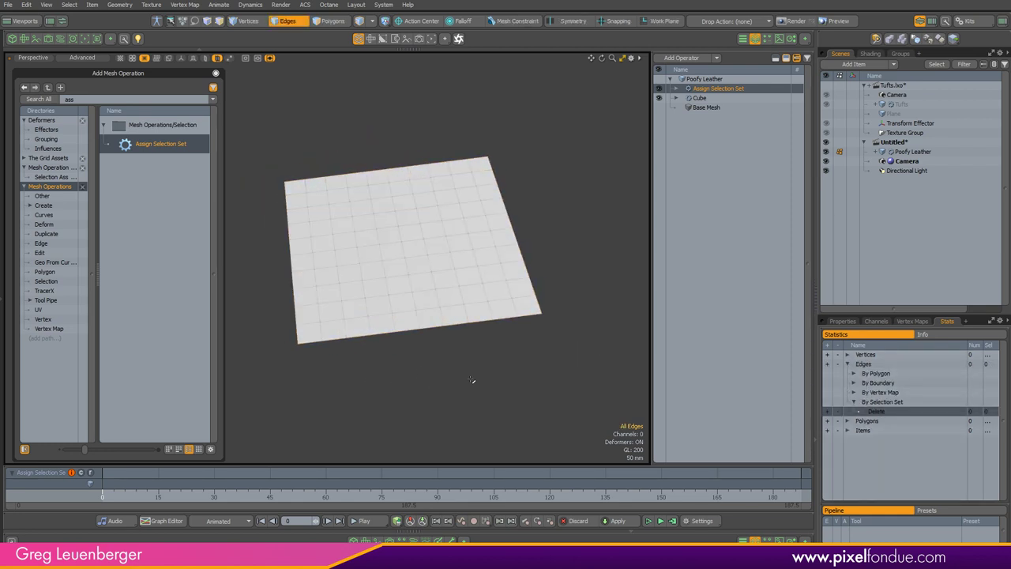
left_click(721, 124)
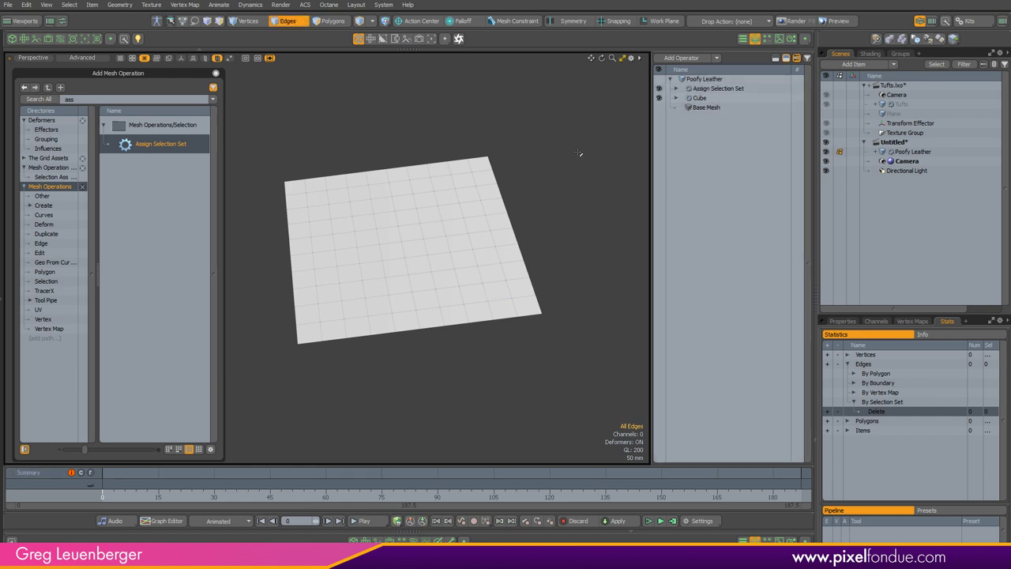
Add a Spike mesh operation above Assign Selection Set to divide every square polygon into triangles
left_click_drag(73, 98, 37, 99)
type("spike")
key("Return")
left_click_drag(476, 299, 420, 302, "alt")
scroll(440, 303, "up", 3)
scroll(445, 306, "down", 1)
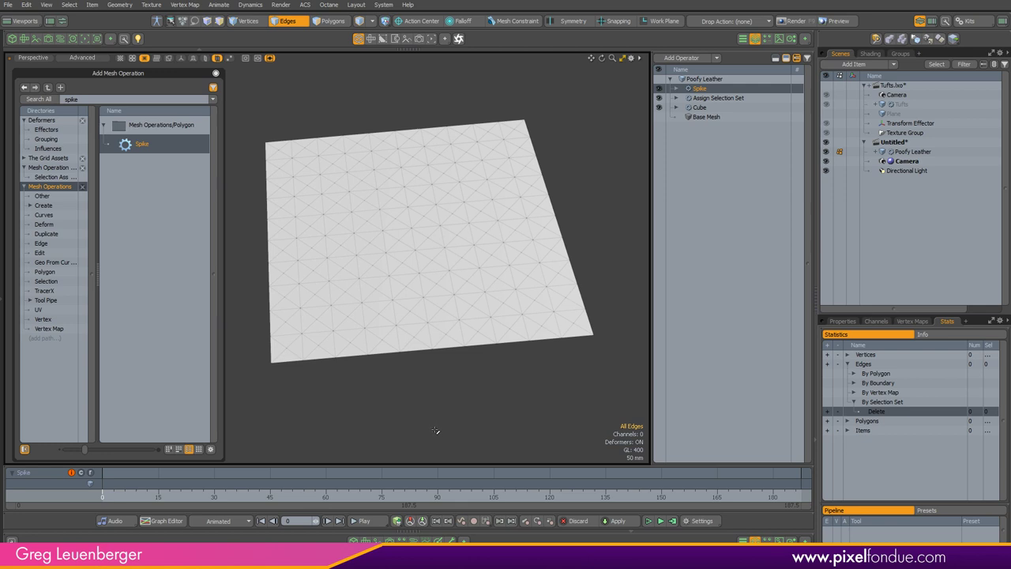
Try out the Spike Strength channel interactively in the viewport to raise the polygons into pyramids
left_click(841, 322)
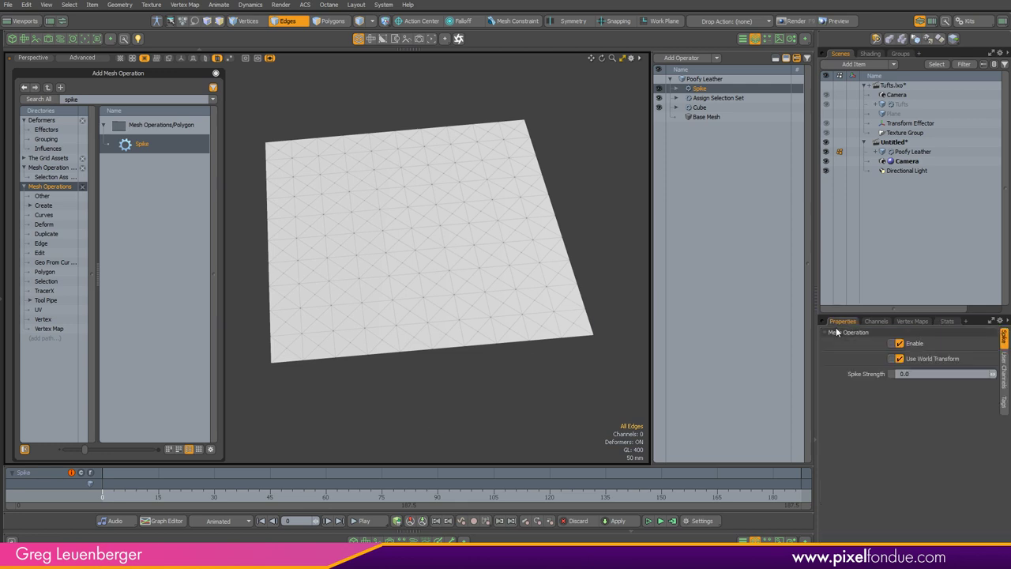
left_click(864, 374)
key("c")
left_click(586, 203)
key("5")
key("c")
left_click_drag(440, 403, 545, 312)
left_click_drag(715, 321, 651, 324)
left_click_drag(456, 324, 369, 451, "alt")
Reset the Spike Strength to 0 so that the surface is flat
left_click(938, 373)
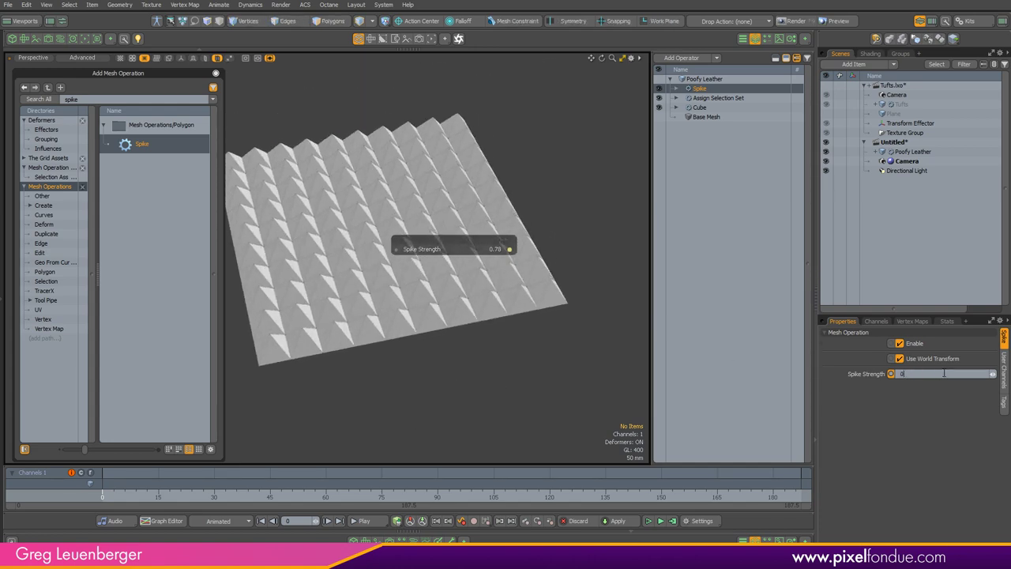
type("0")
key("Return")
left_click_drag(474, 395, 496, 404, "alt")
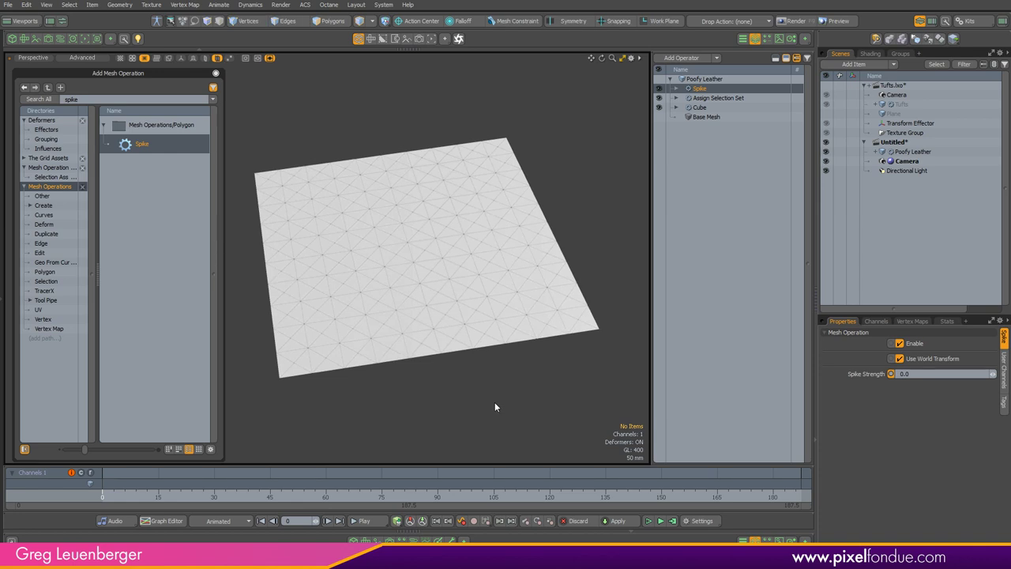
left_click_drag(526, 413, 552, 448, "alt")
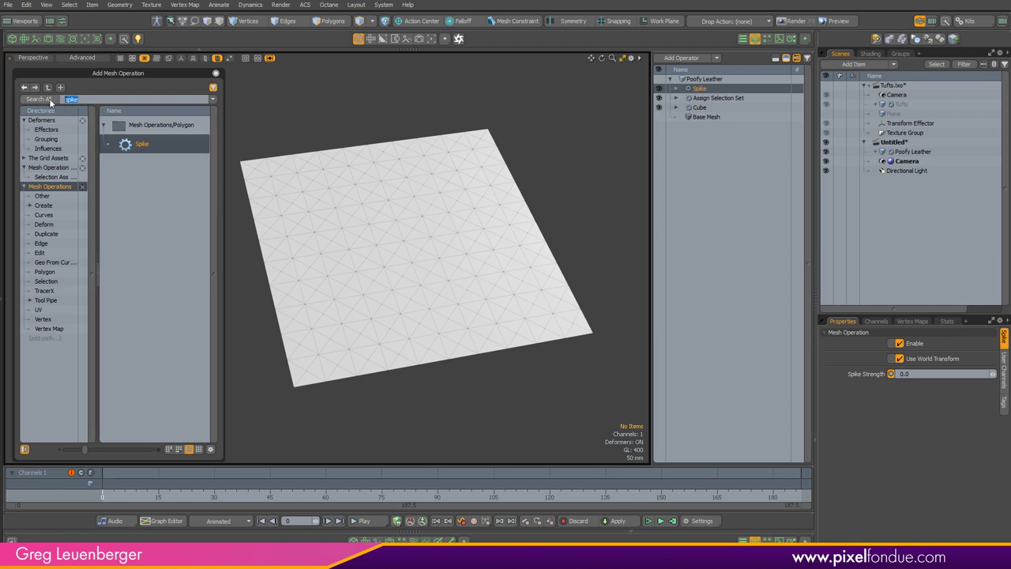
Find the Delete mesh operation and add it above Spike in the operator stack
type("delte")
key("BackSpace")
key("BackSpace")
type("ete")
key("Return")
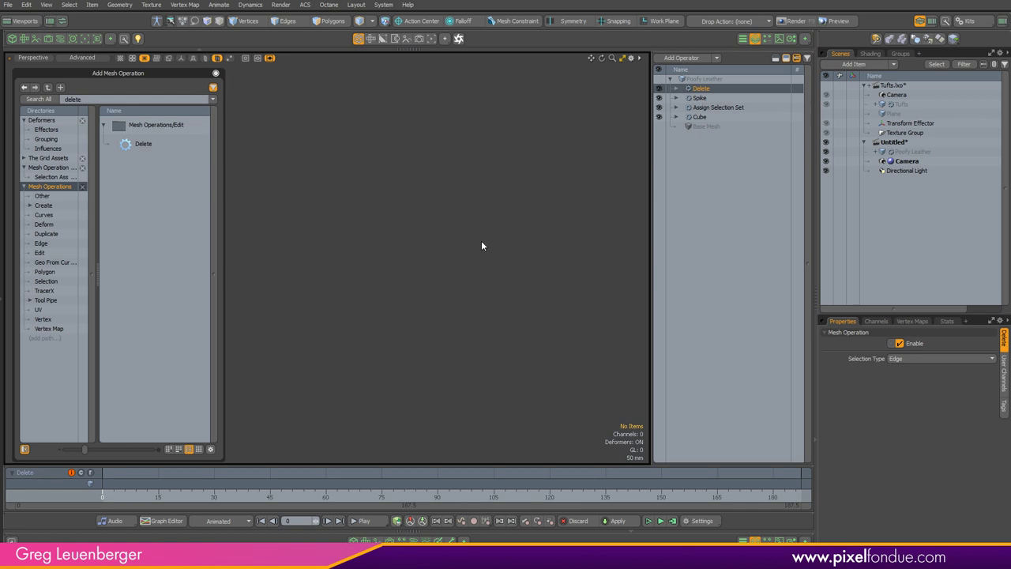
Add a Select By Selection Set modifier as the Delete operation's selection
left_click(676, 89)
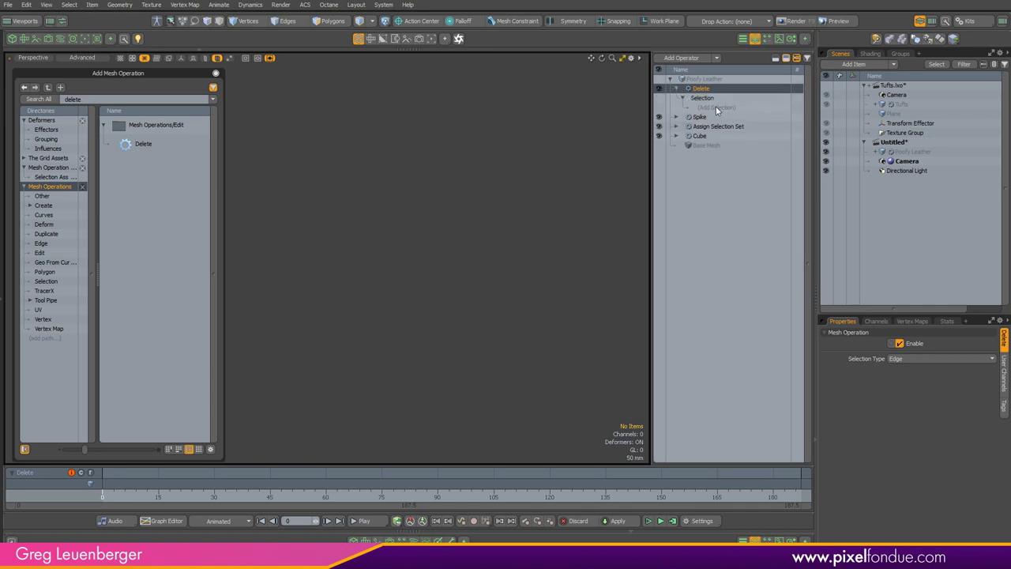
left_click(717, 110)
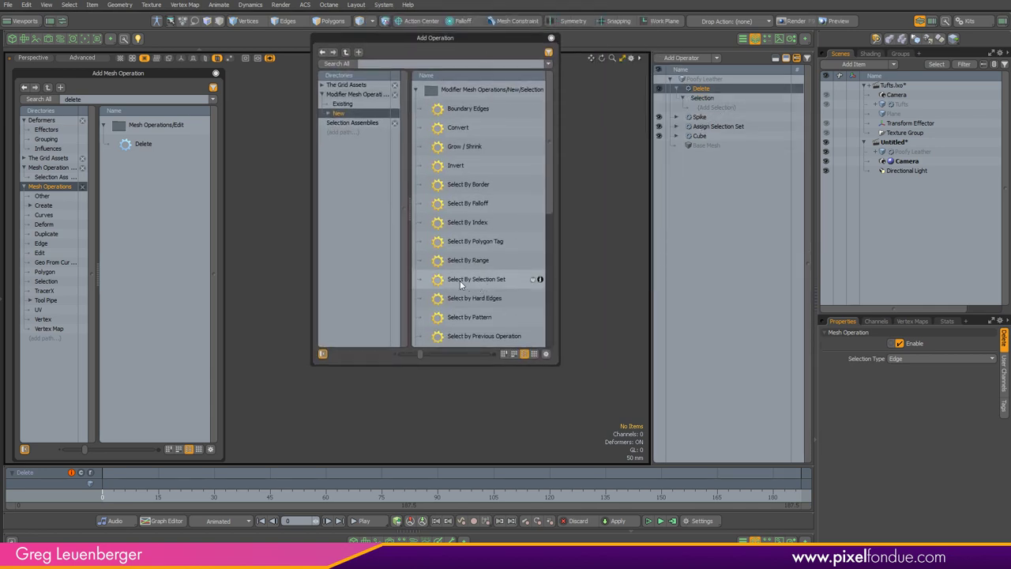
double_click(463, 281)
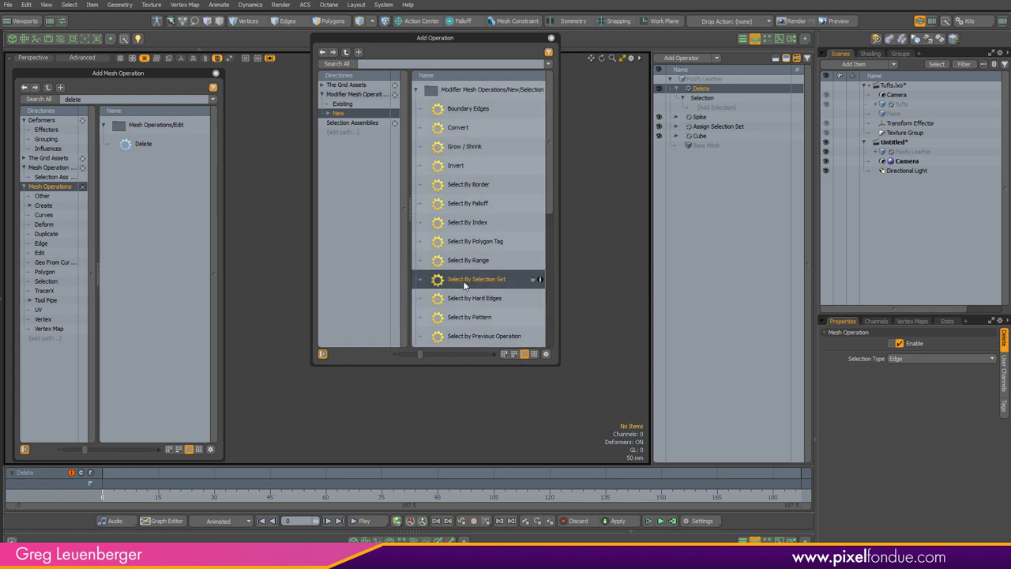
Set the selection set name to Delete in the Select By Selection Set modifier and select the Delete operation
left_click(552, 38)
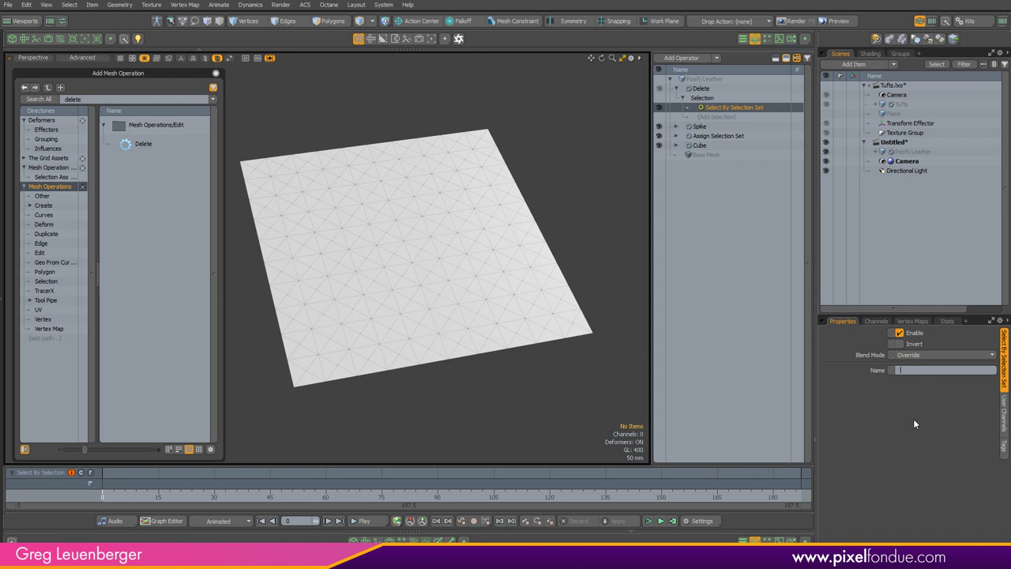
type("Delete")
key("Return")
left_click_drag(454, 199, 461, 284, "alt")
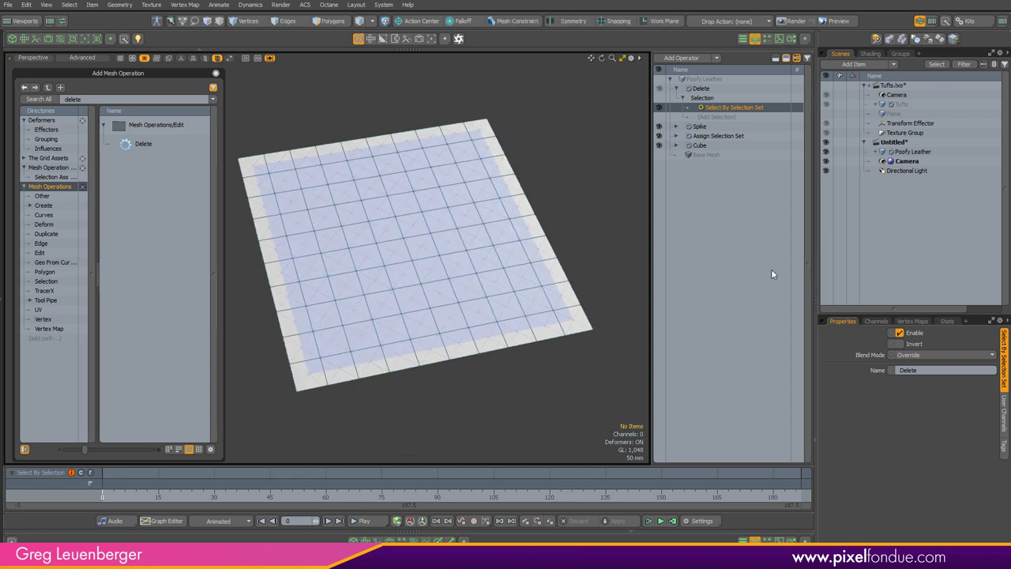
left_click(705, 88)
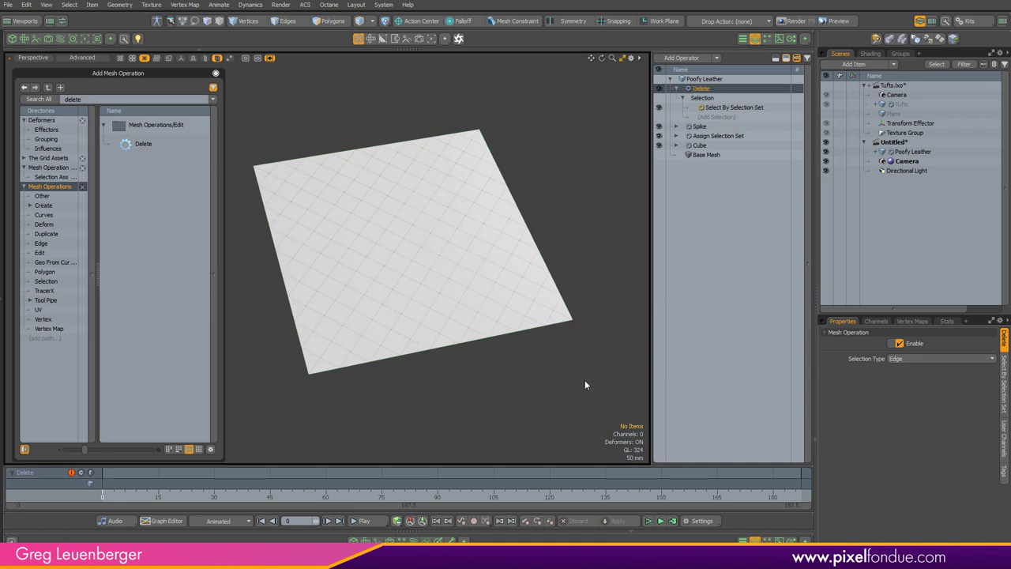
Check the diagonal polygon layout by temporarily selecting several diagonal rows of polygons across the mesh
left_click_drag(585, 385, 558, 420, "alt")
key("3")
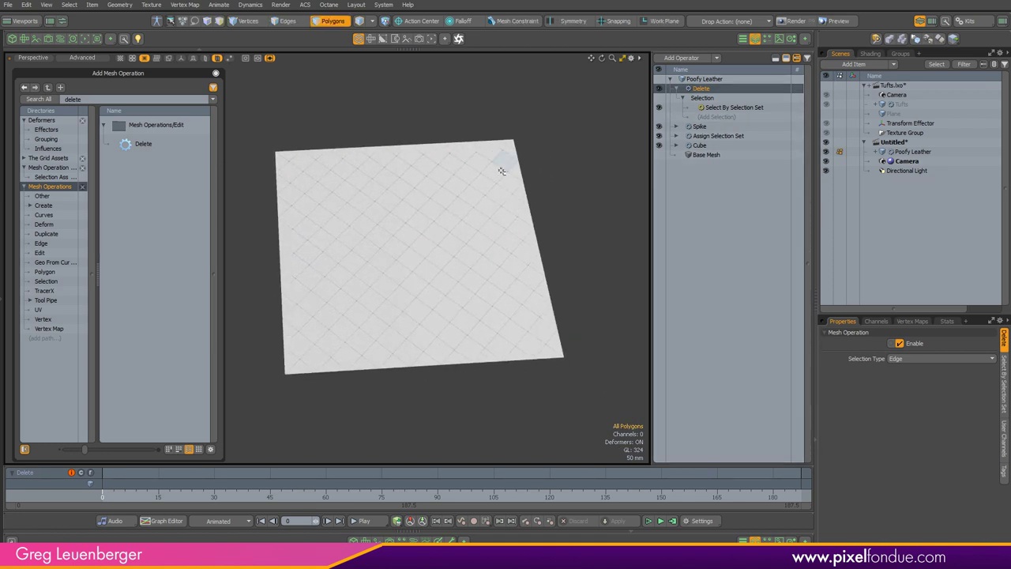
mouse_move(501, 171)
left_mouse_down()
mouse_move(506, 185)
mouse_move(388, 309)
left_mouse_up()
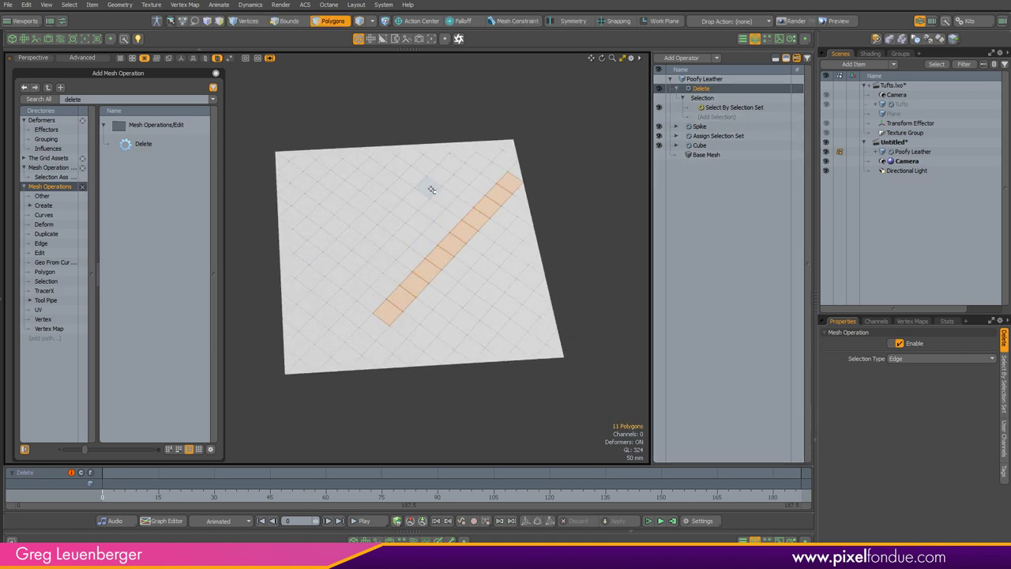
left_click_drag(431, 190, 320, 294, "shift")
left_click_drag(377, 165, 315, 229, "shift")
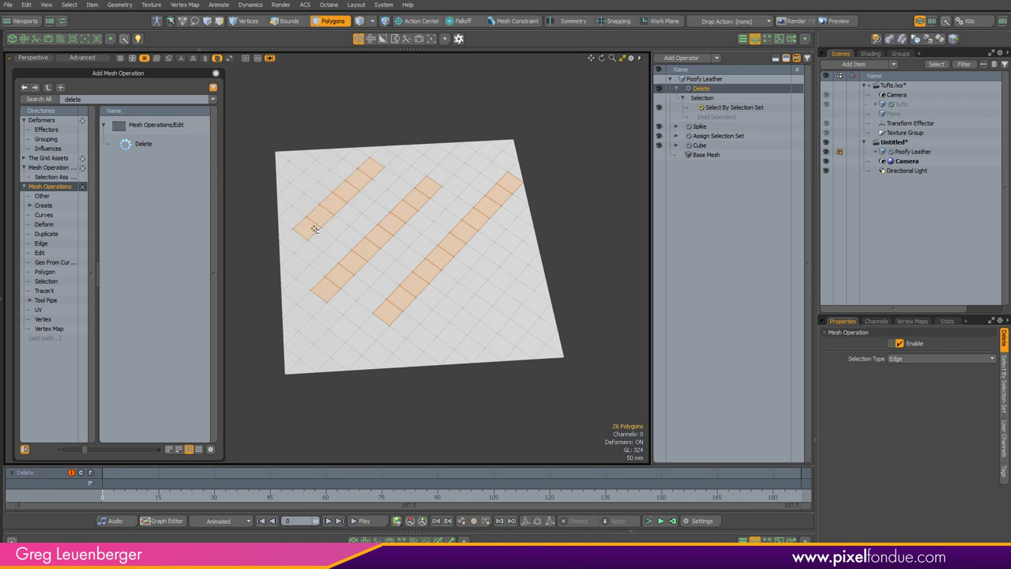
mouse_move(524, 309)
left_mouse_down("shift")
mouse_move(479, 327)
mouse_move(479, 266)
mouse_move(457, 310)
mouse_move(483, 302)
left_mouse_up("shift")
left_click(393, 310)
mouse_move(390, 304)
left_mouse_down("alt")
mouse_move(350, 307)
mouse_move(459, 282)
mouse_move(444, 281)
mouse_move(401, 324)
left_mouse_up("alt")
left_click(580, 190)
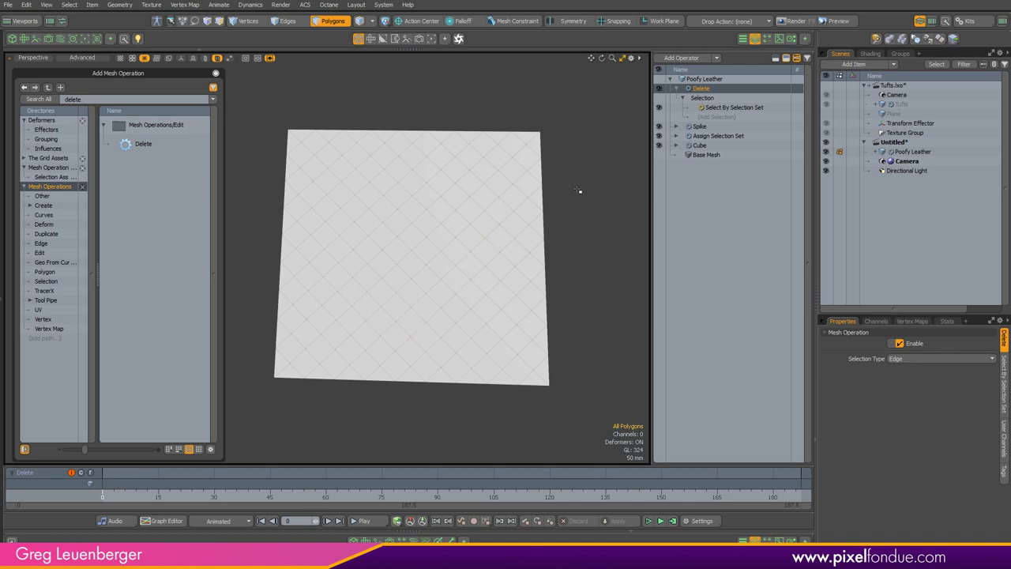
Disable Delete, Spike and Assign Selection Set, and re-enable Assign Selection Set and Spike one at a time to review each stage
left_click(676, 88)
left_click_drag(658, 88, 658, 106)
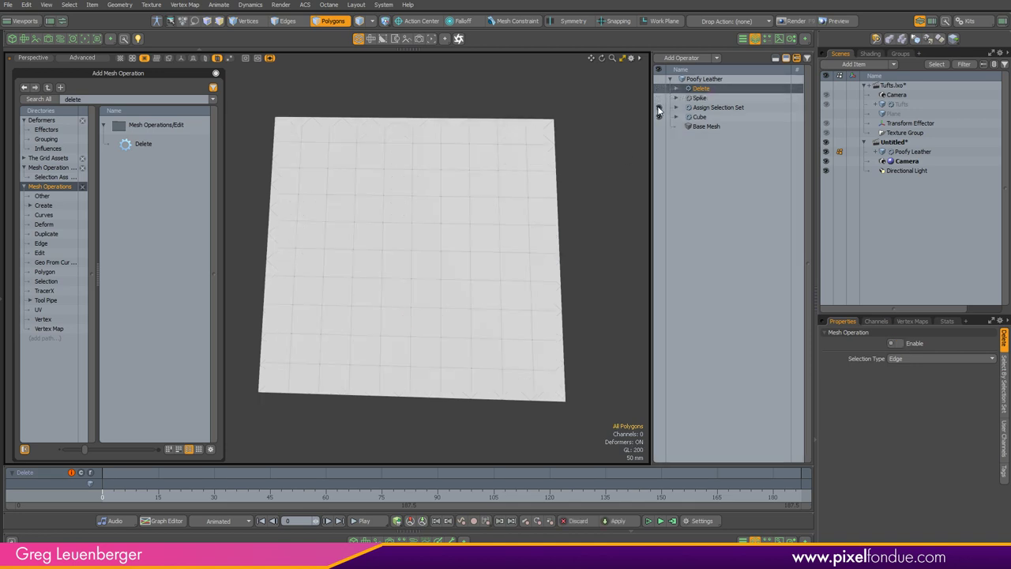
left_click(659, 116)
mouse_move(343, 271)
left_mouse_down()
mouse_move(465, 276)
mouse_move(429, 335)
left_mouse_up()
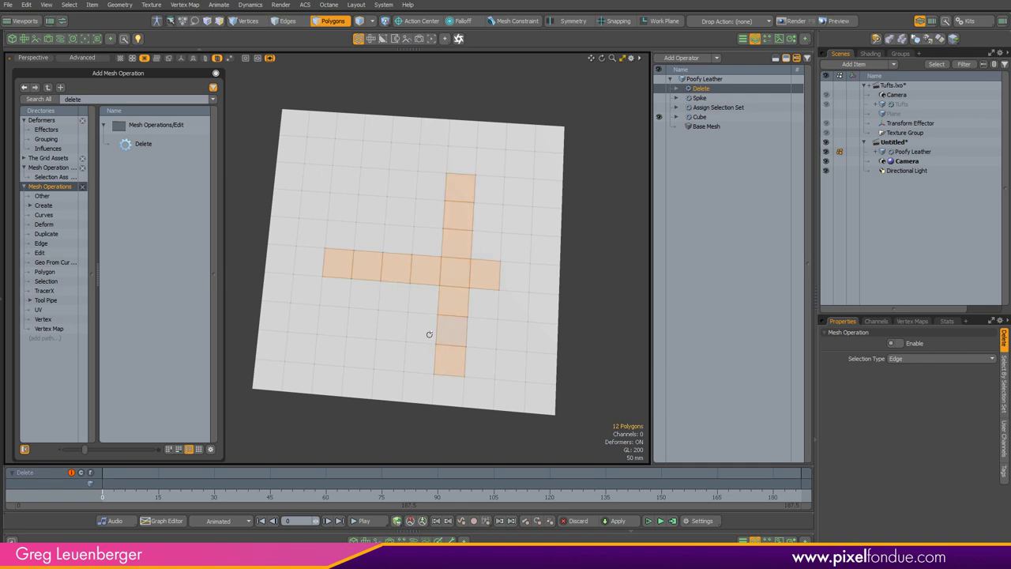
left_click(659, 106)
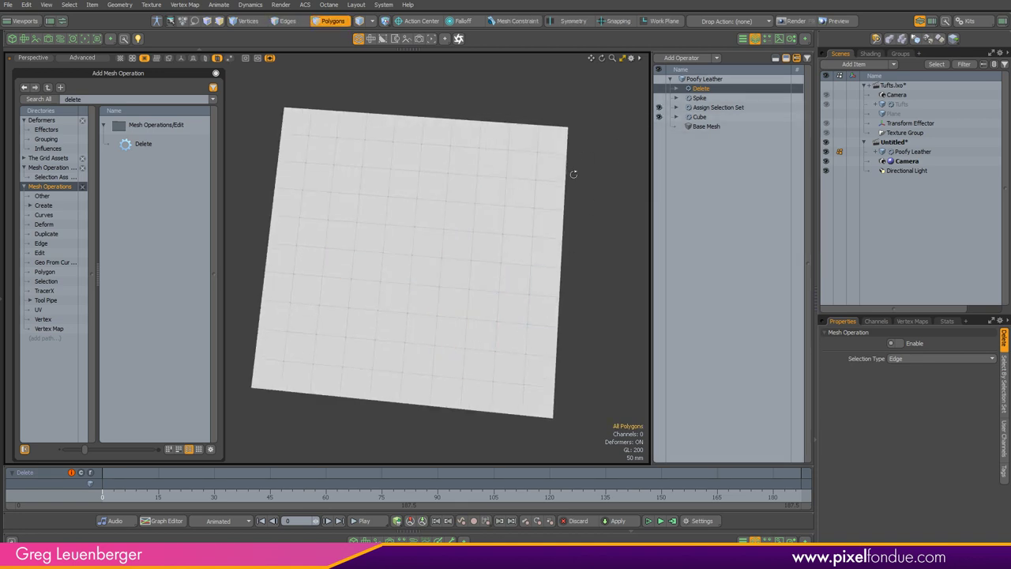
left_click(659, 98)
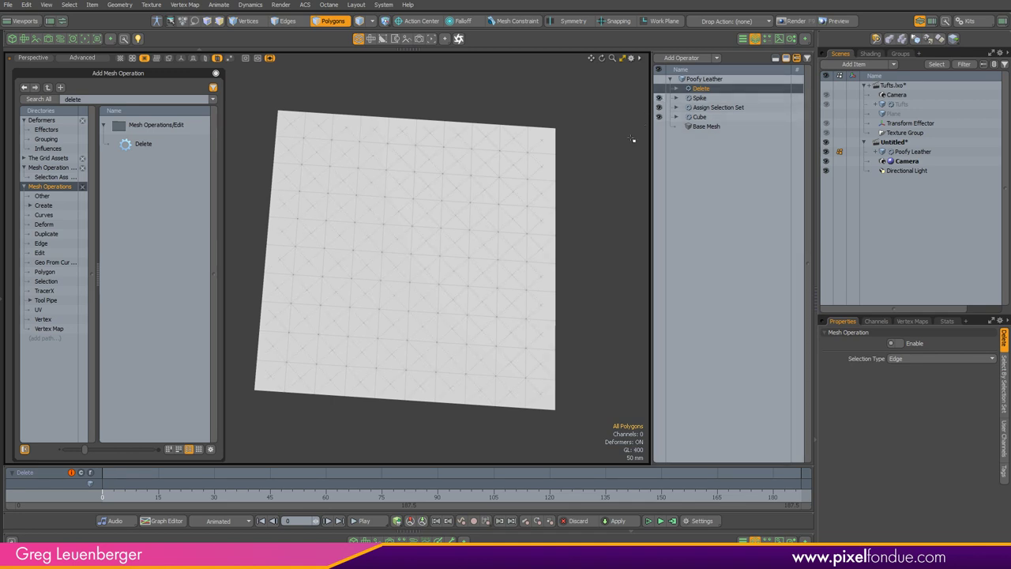
left_click_drag(626, 147, 607, 157, "alt")
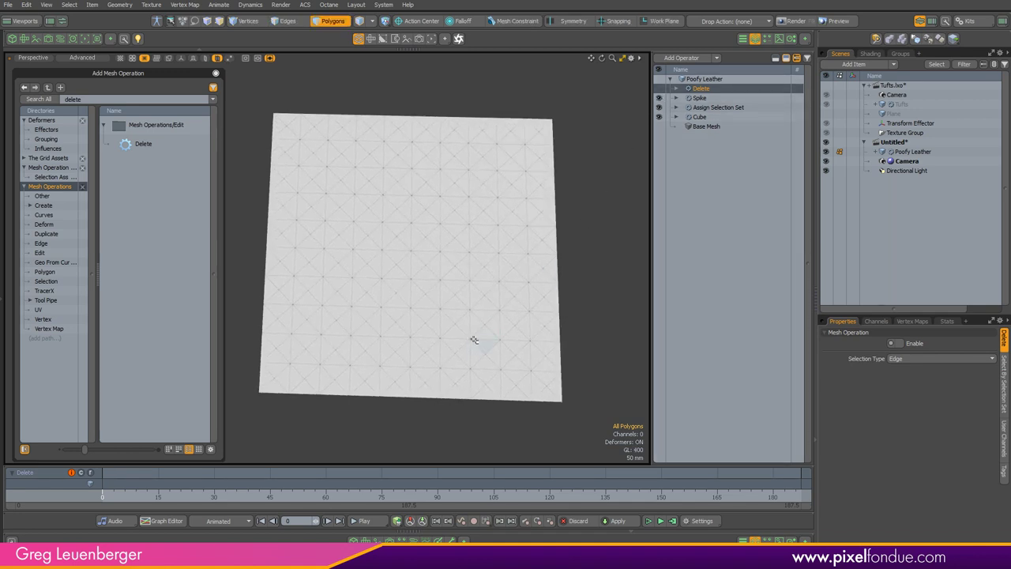
Compare the mesh with Delete on and off, and temporarily select the original grid's edge loops that it removes
key("2")
double_click(474, 334)
left_click(603, 182)
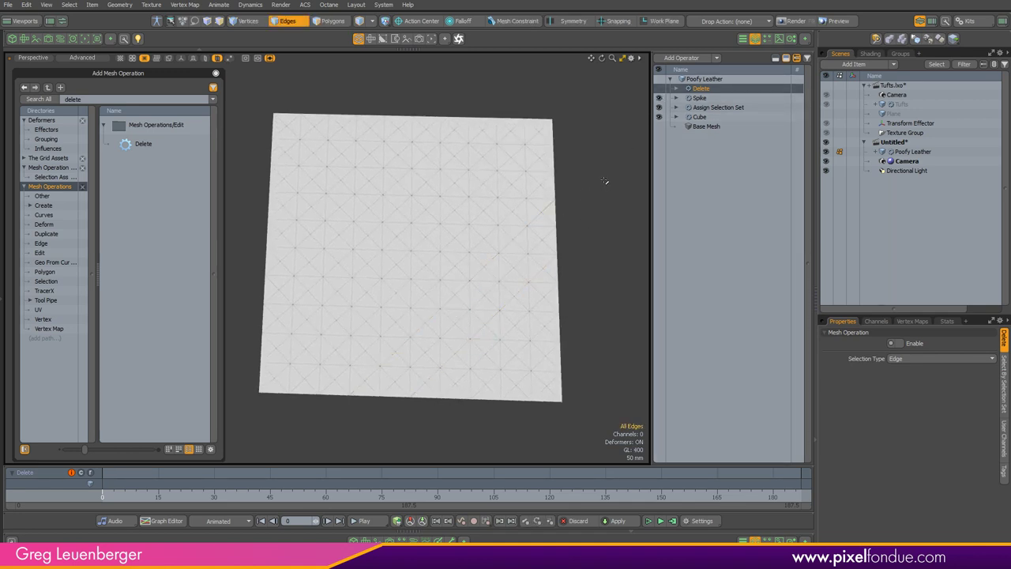
left_click(660, 89)
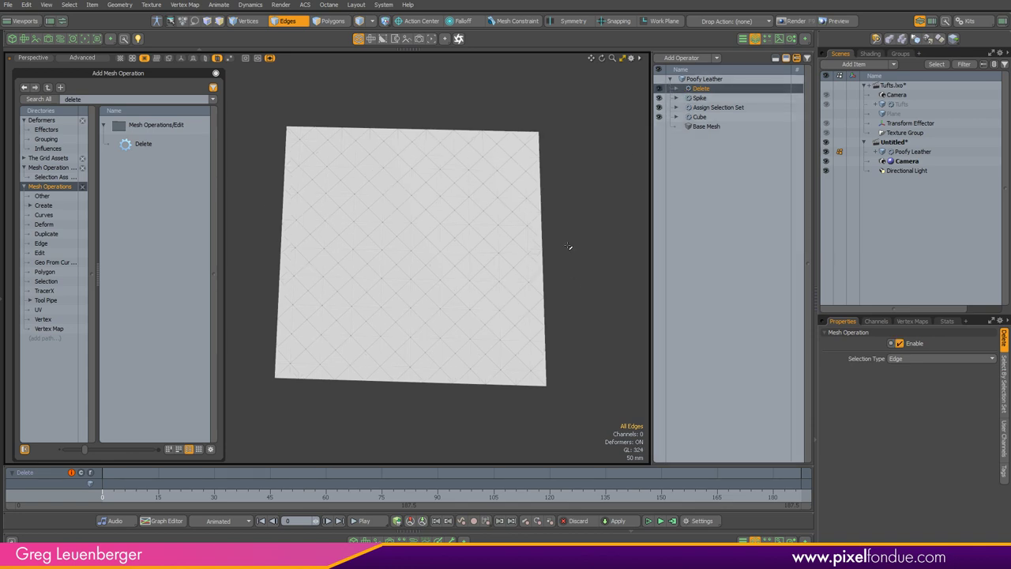
left_click(660, 88)
left_click(486, 253)
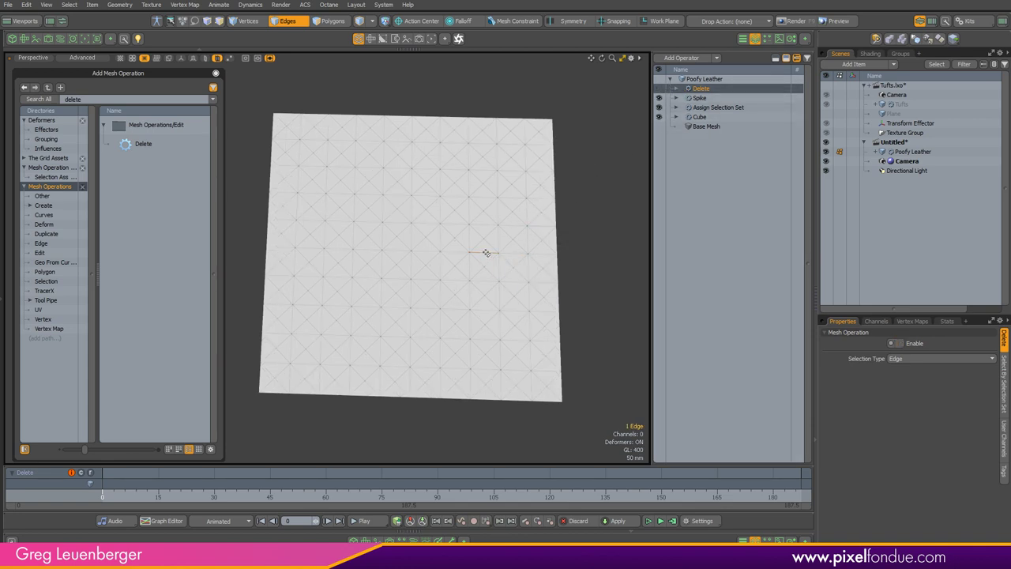
double_click(486, 253)
double_click(480, 278, "shift")
double_click(440, 263, "shift")
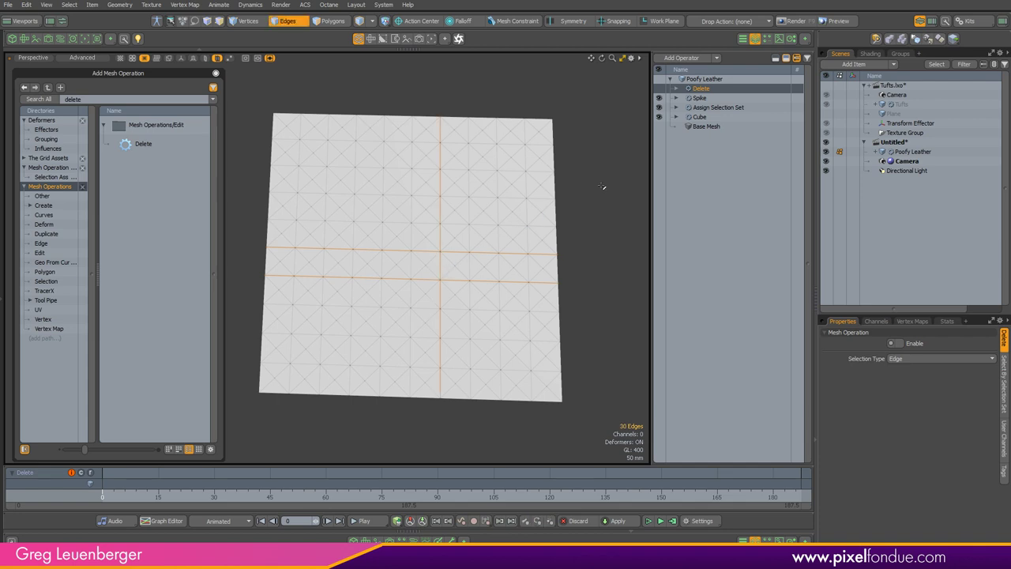
left_click(602, 185)
Re-enable the Delete operation and examine the diagonal polygons by temporarily selecting two rows of them
left_click(660, 89)
key("3")
left_click_drag(501, 210, 411, 294)
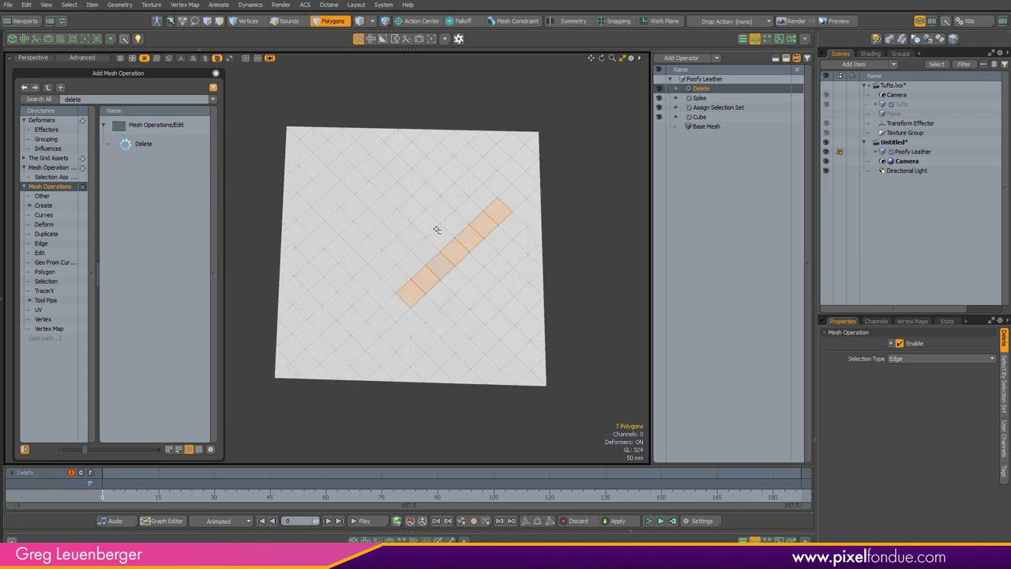
left_click_drag(448, 209, 392, 268, "shift")
left_click(581, 197)
left_click_drag(581, 197, 583, 229, "alt")
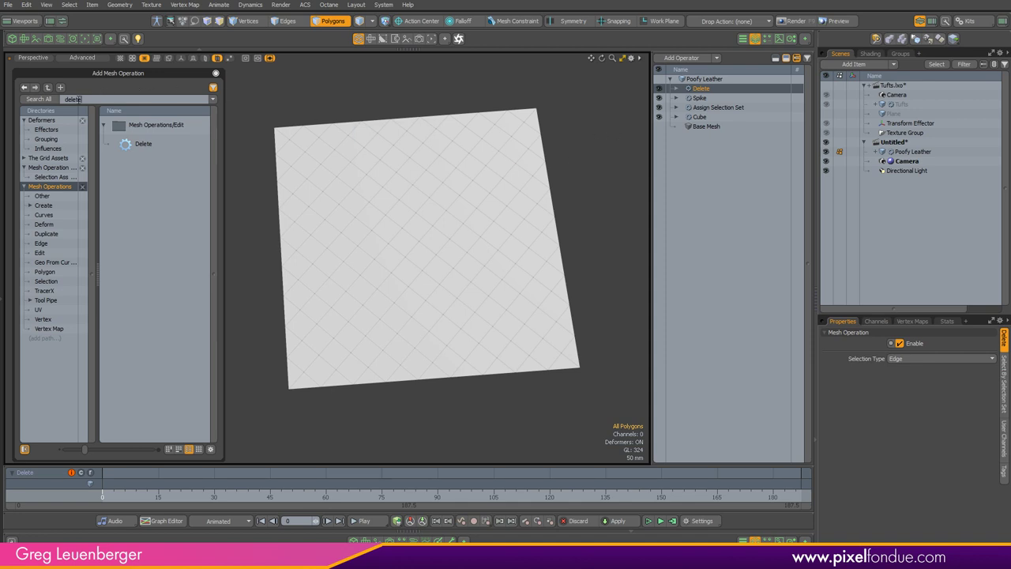
Find the Spike mesh operation and add a second one above Delete in the operator stack
double_click(79, 99)
type("spike")
key("Return")
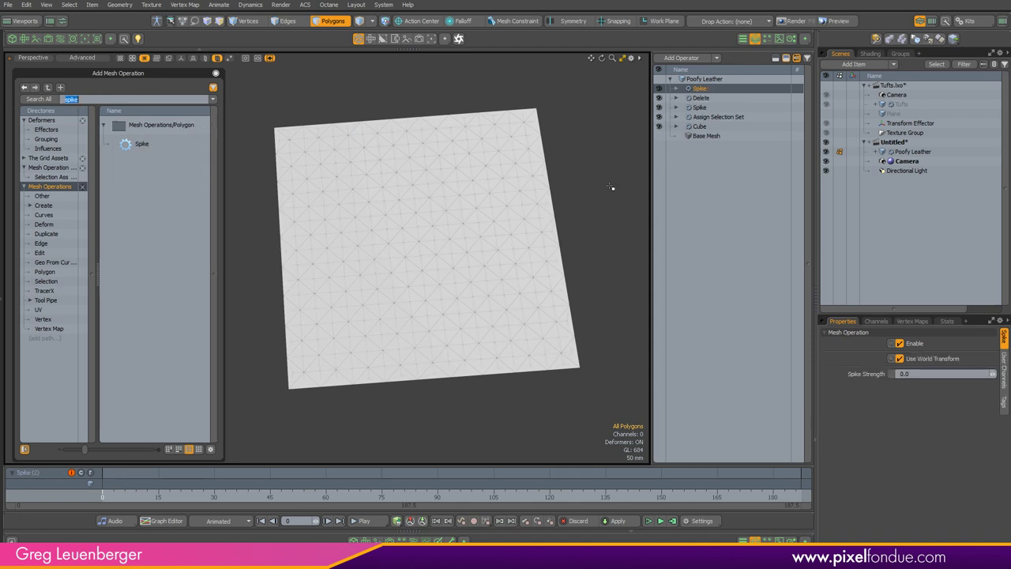
Duplicate the upper Spike operation and place the duplicate at the top of the operator stack
right_click(702, 92)
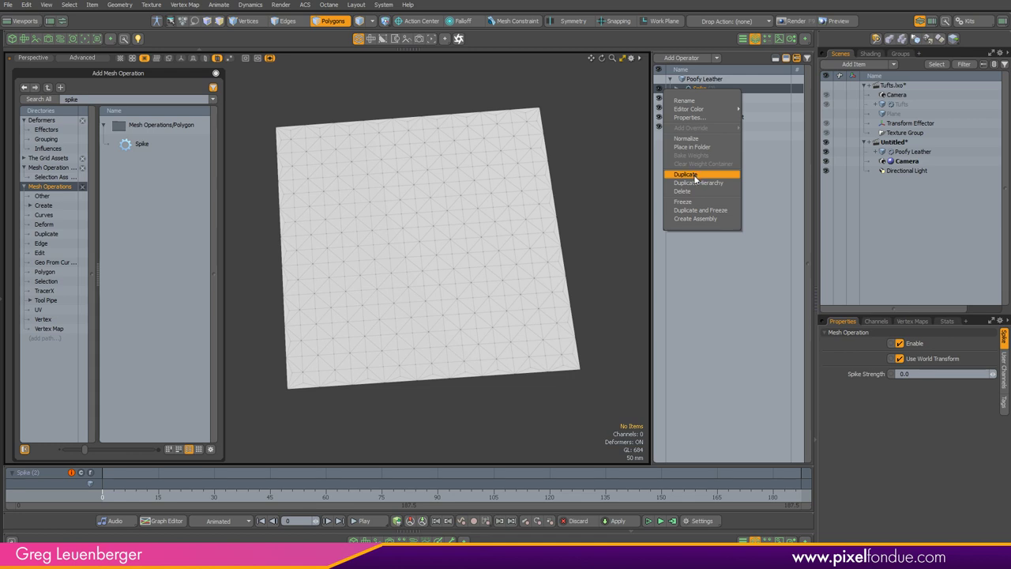
left_click(685, 174)
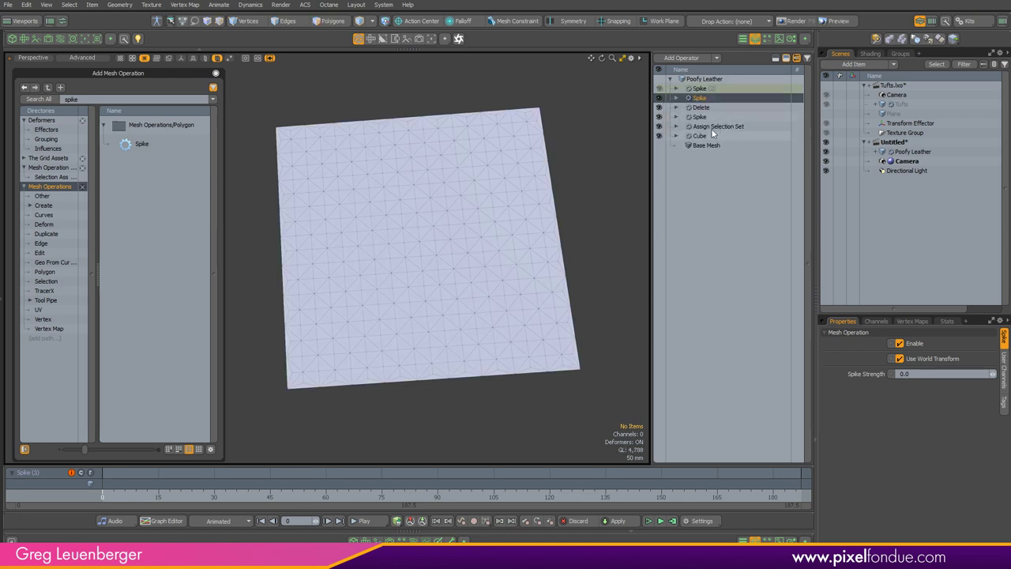
left_click_drag(700, 98, 707, 87)
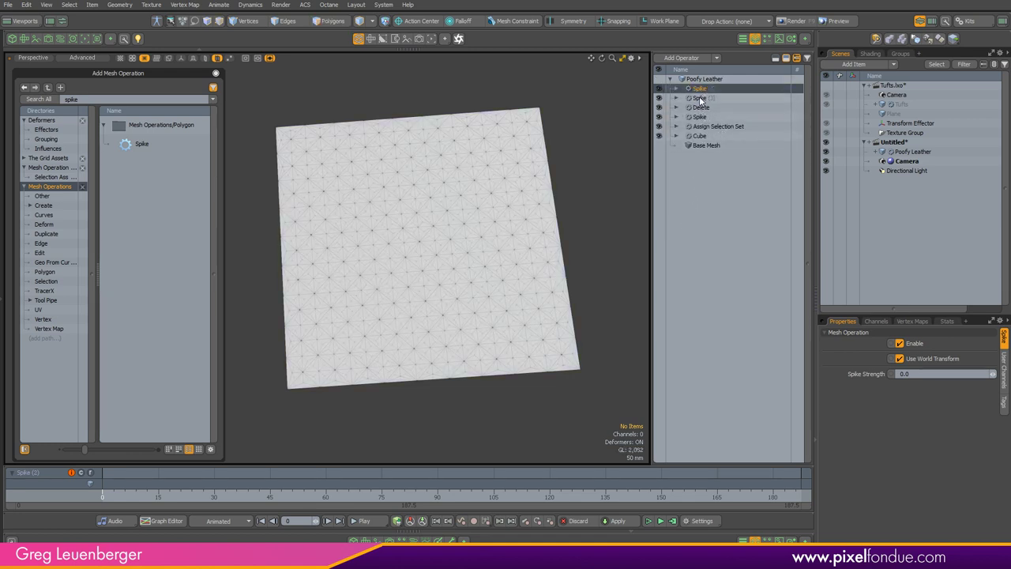
left_click(700, 101)
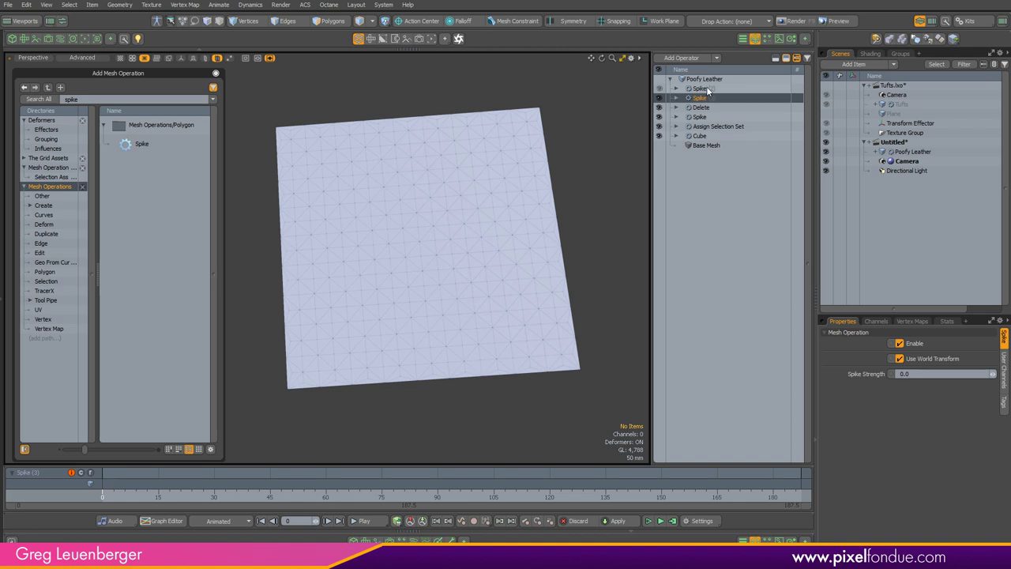
left_click(711, 88)
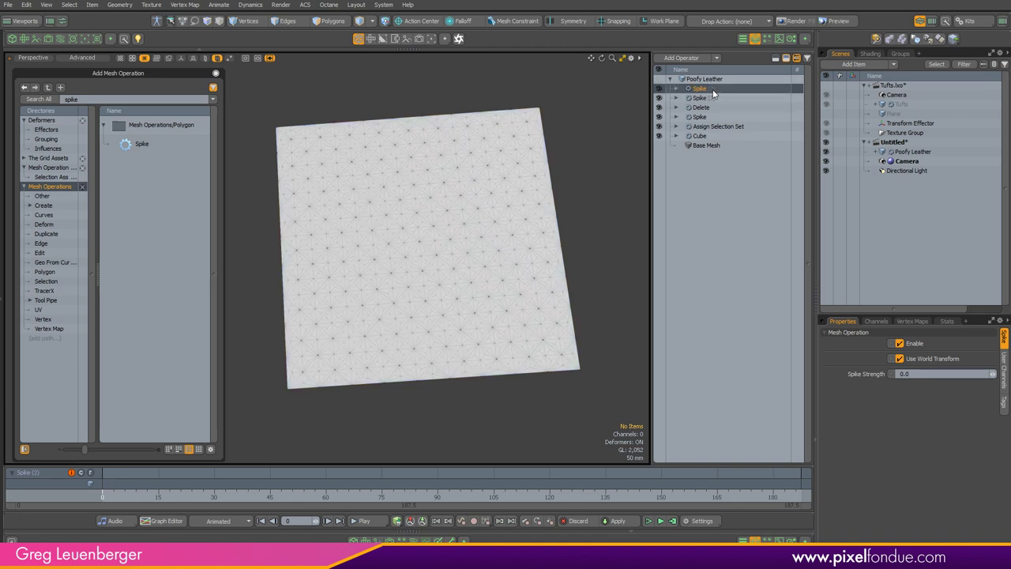
left_click(715, 98)
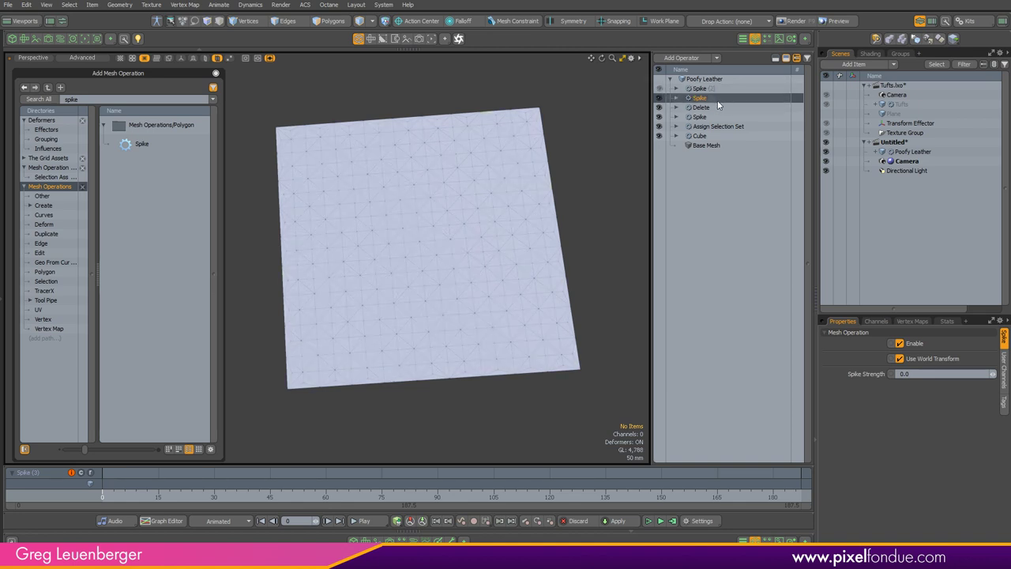
left_click(717, 88)
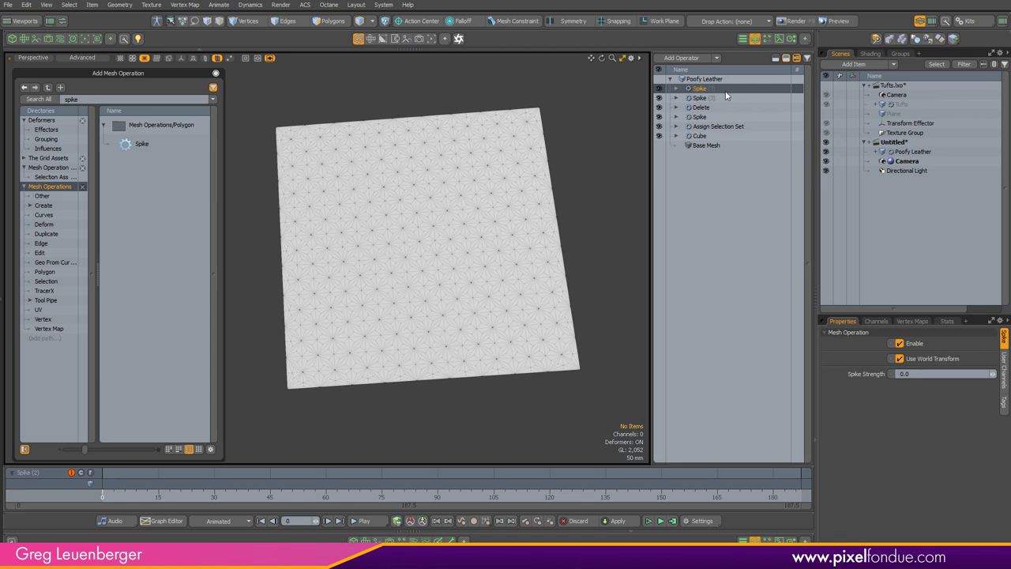
left_click_drag(702, 98, 722, 87)
Examine the star-shaped edge pattern of the subdivided mesh from several angles and up close
left_click_drag(575, 269, 510, 418, "alt")
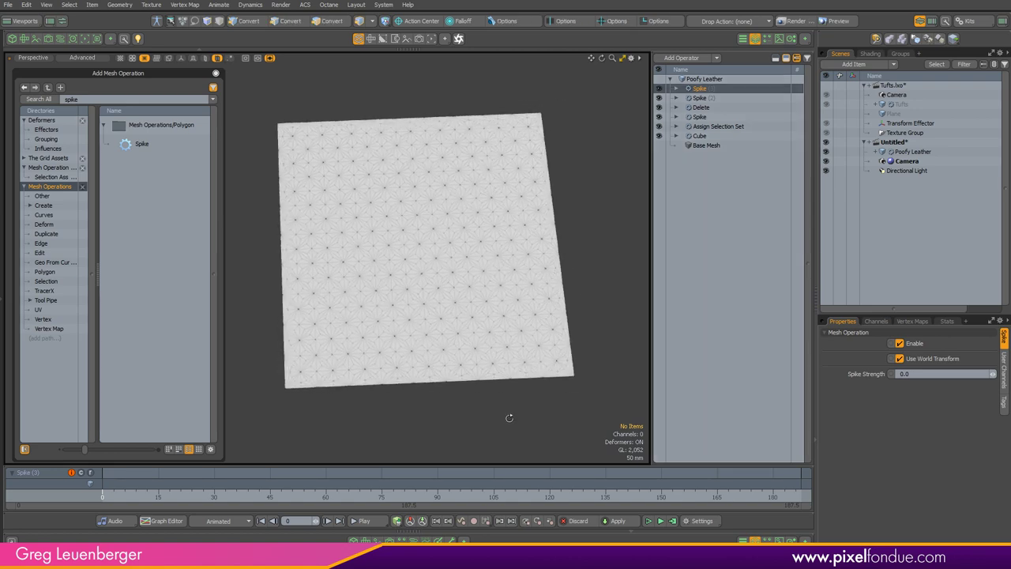
left_click_drag(444, 426, 430, 331, "alt")
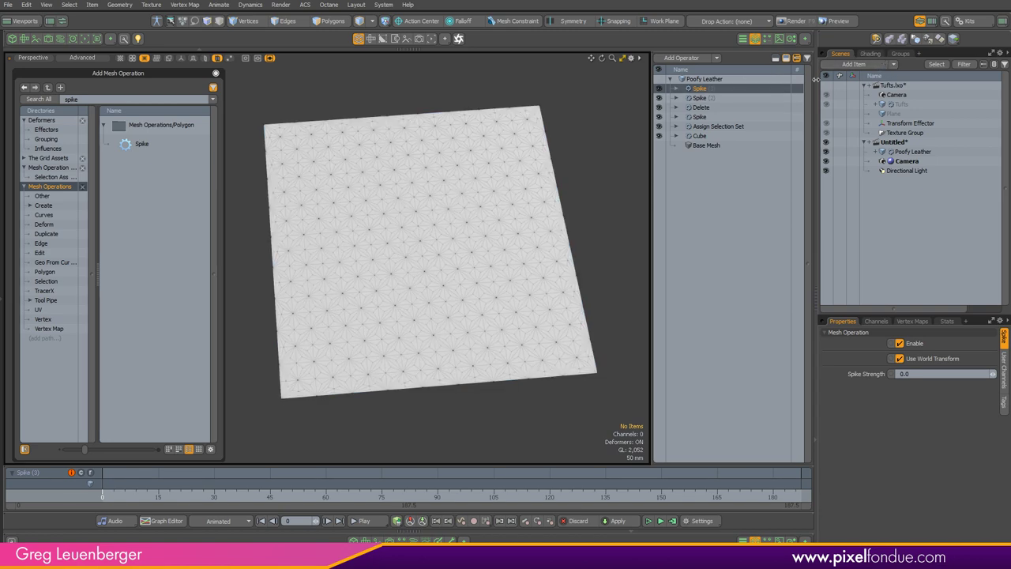
left_click_drag(432, 265, 492, 271, "ctrl+alt")
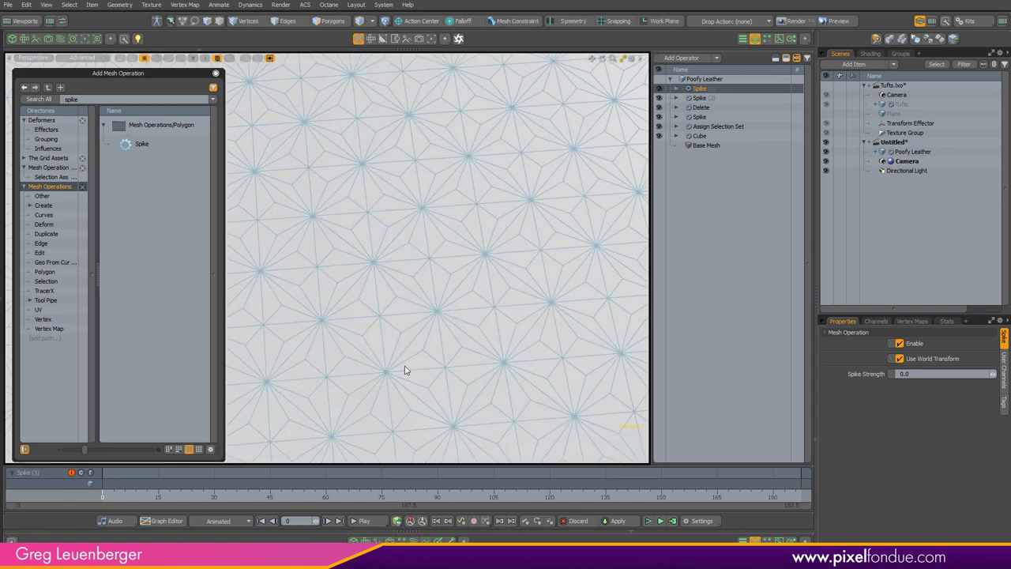
left_click_drag(551, 229, 442, 212, "ctrl+alt")
left_click_drag(541, 198, 477, 242, "alt+shift")
Select nine star-centre vertices in three staggered rows near the mesh's front edge to examine the tuft point layout
key("1")
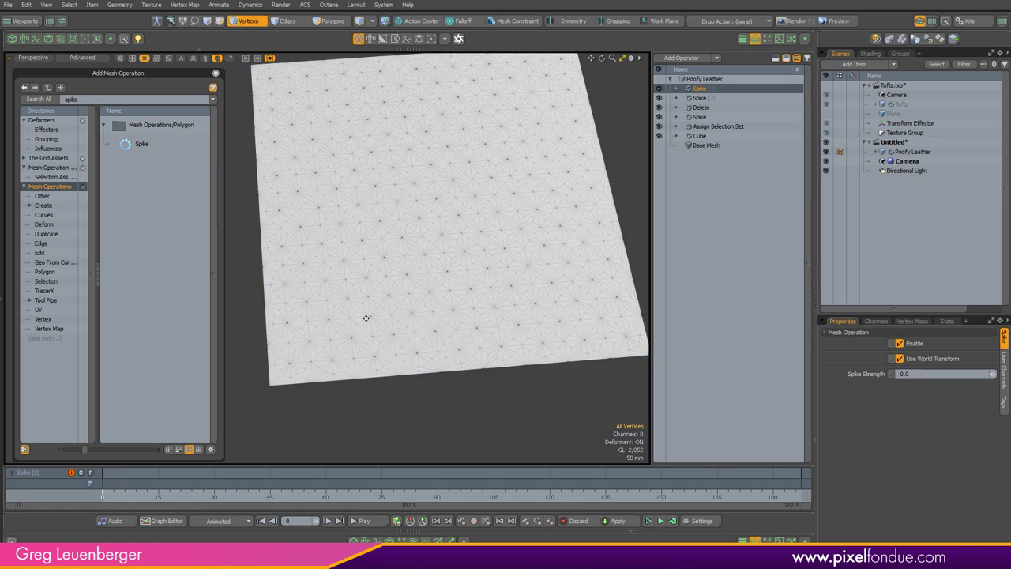
left_click_drag(368, 317, 463, 248, "alt+shift")
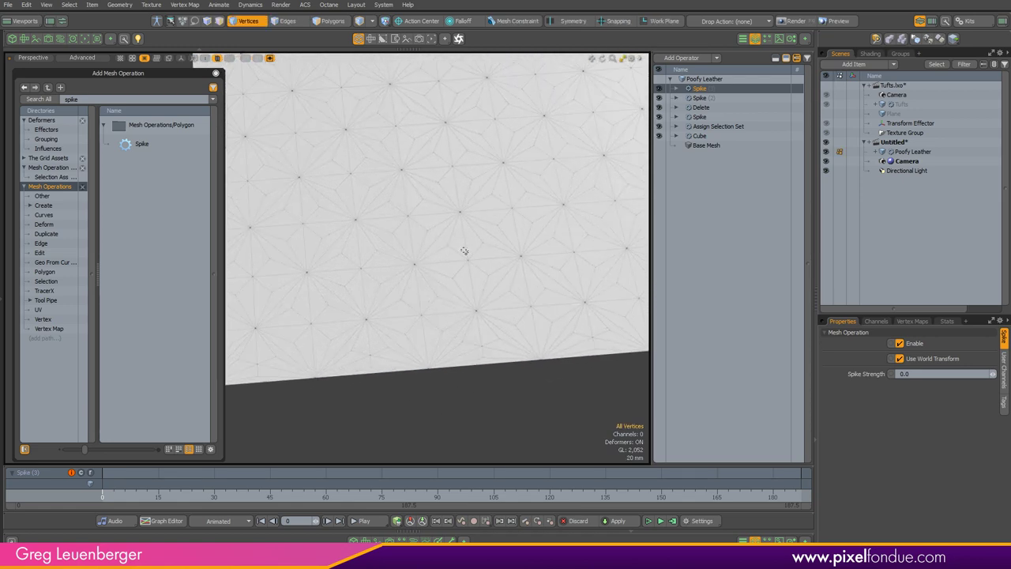
left_click(415, 264)
left_click_drag(567, 237, 454, 277, "alt")
left_click(454, 278, "shift")
left_click(517, 274, "shift")
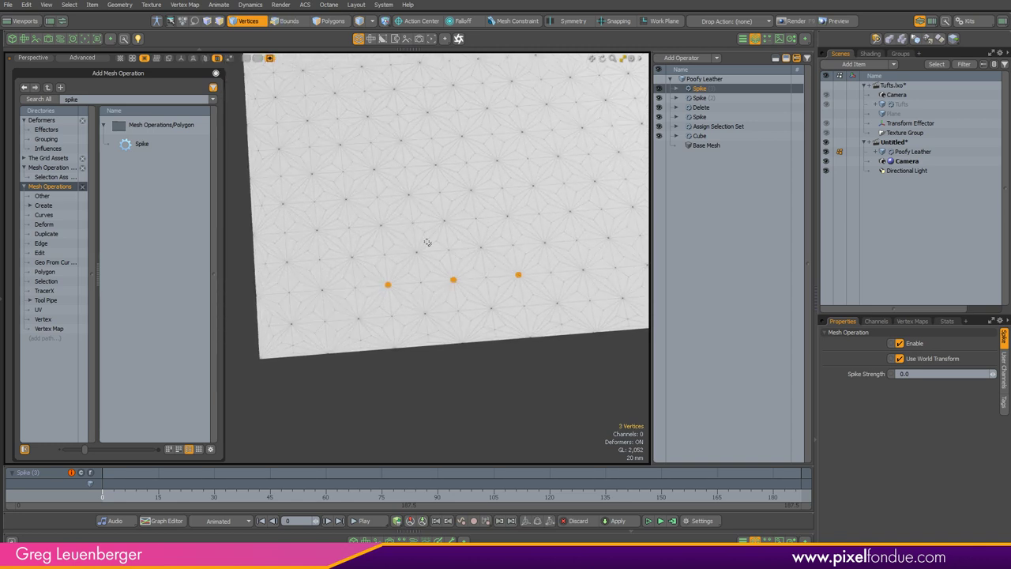
left_click(480, 247, "shift")
left_click(443, 222, "shift")
left_click(381, 227, "shift")
left_click(507, 217, "shift")
left_click_drag(478, 225, 577, 270, "alt")
left_click_drag(583, 192, 495, 230, "alt")
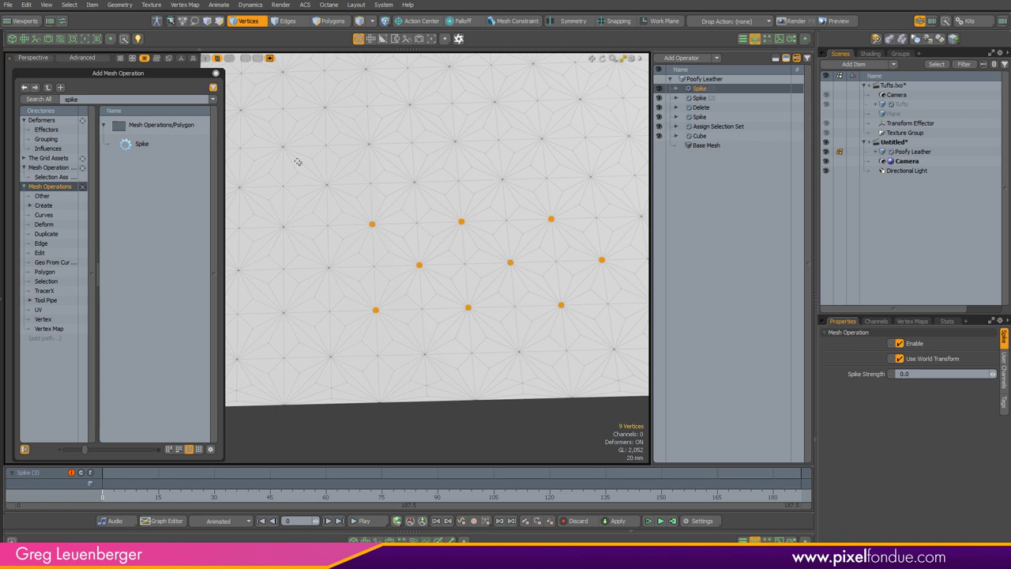
left_click_drag(450, 226, 378, 321, "alt")
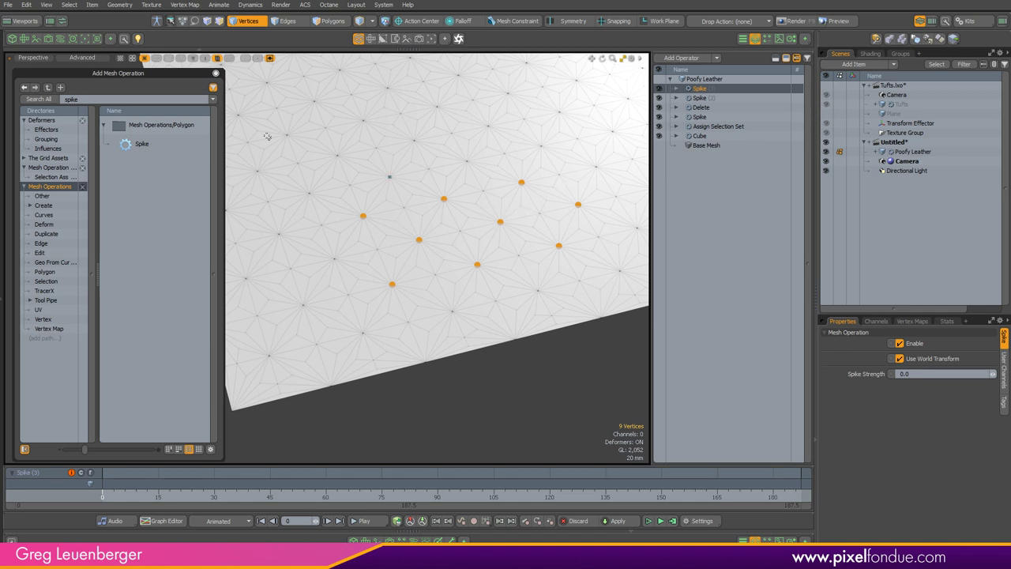
Find the Vertex Bevel mesh operation and add it at the top of the operator stack for the nine selected vertices
left_click_drag(86, 100, 58, 105)
type("ber")
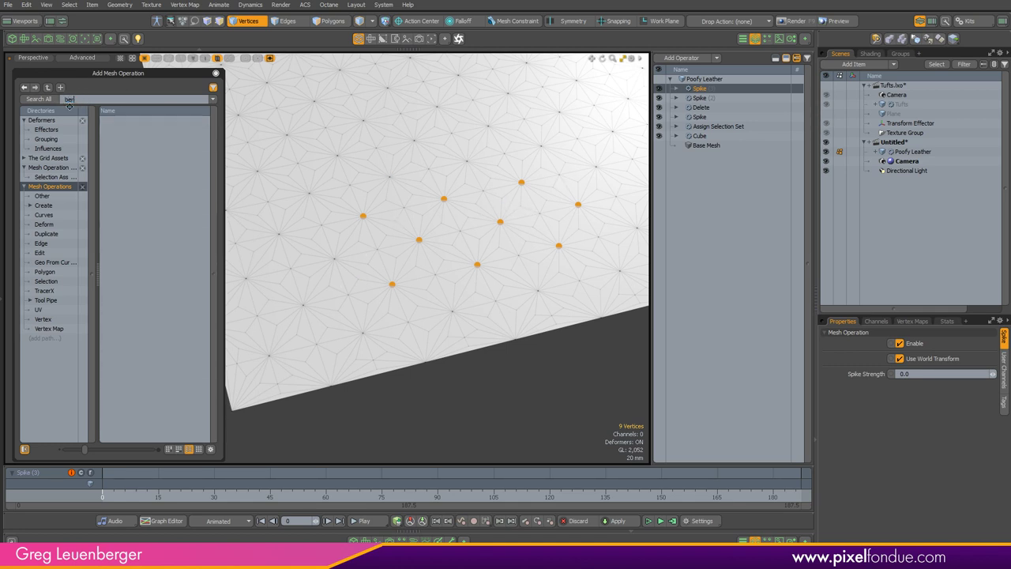
type("rtex")
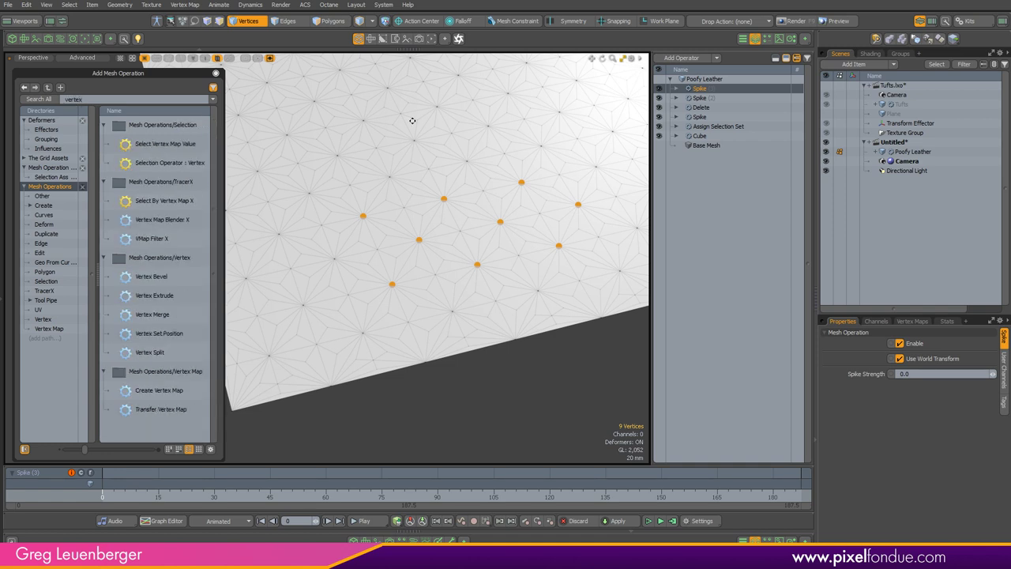
double_click(150, 277)
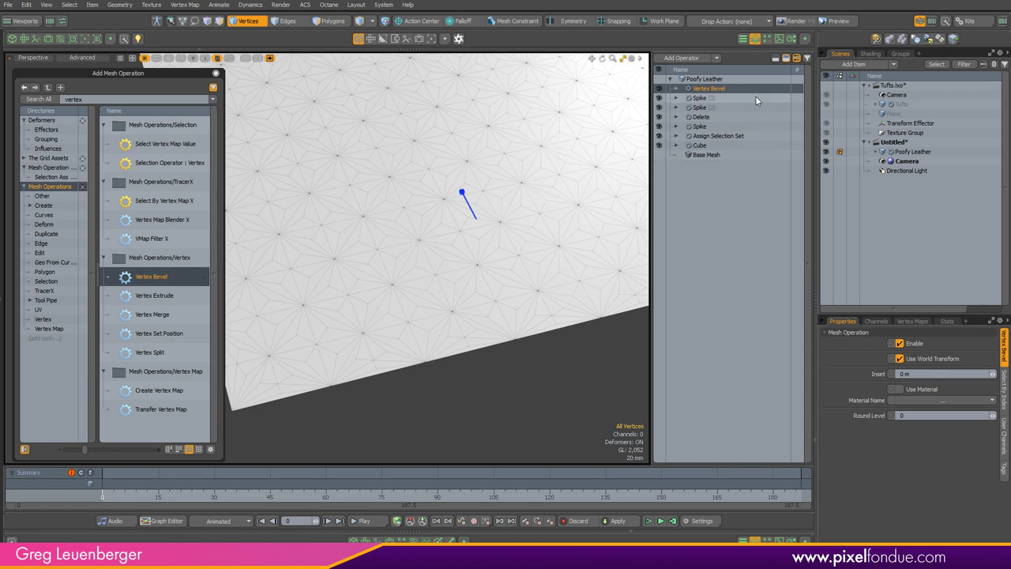
Expand Vertex Bevel's selection inputs and inspect the points held by its Select By Index operator
left_click(677, 90)
left_click(682, 108)
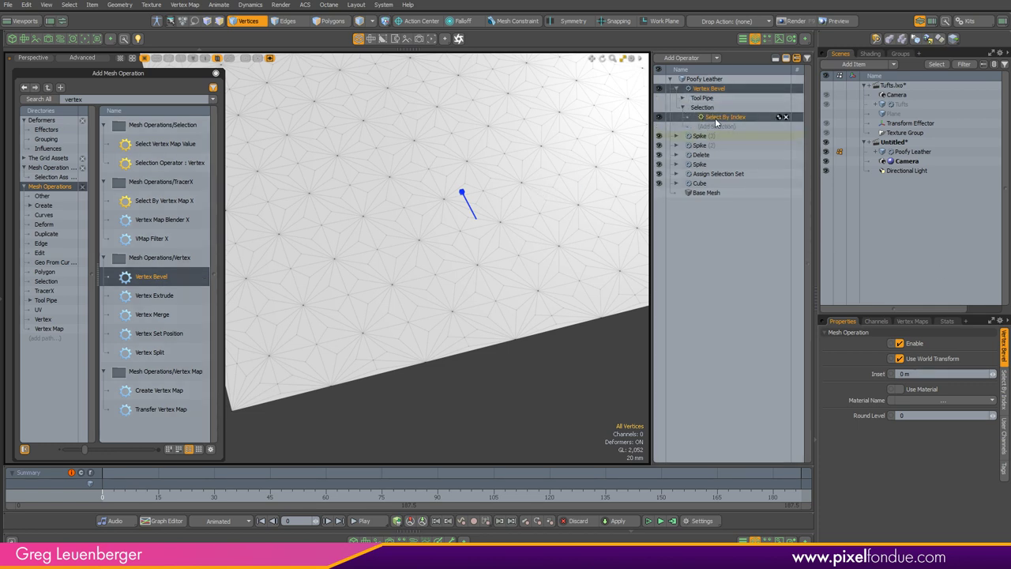
left_click(714, 120)
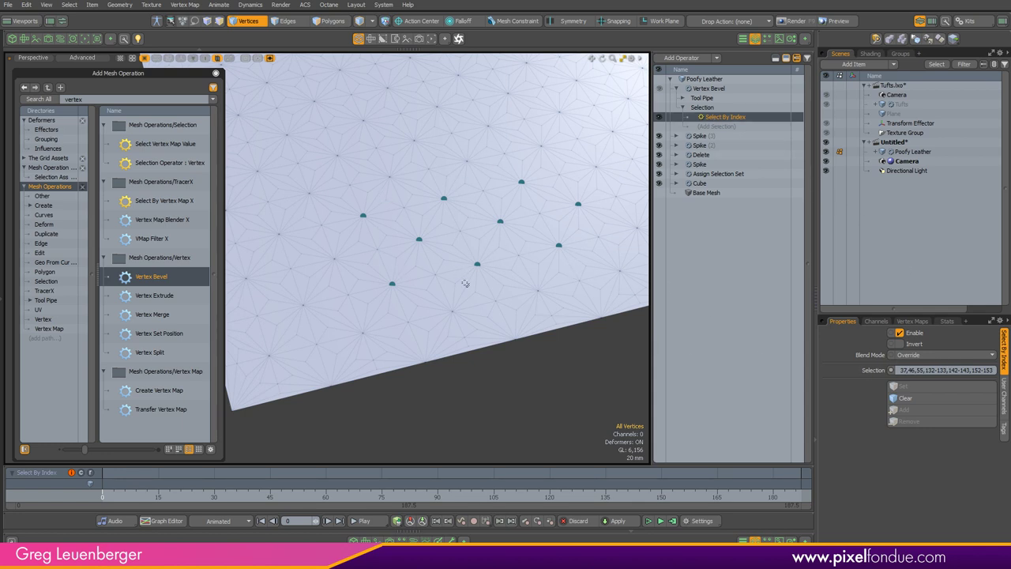
left_click(709, 88)
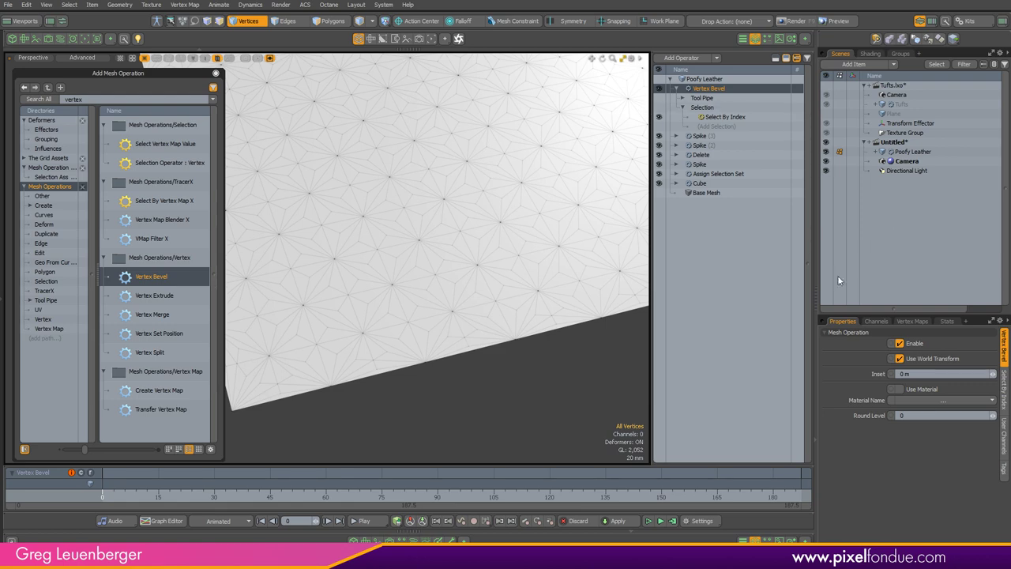
Bevel the nine indexed star-centre vertices with a Vertex Bevel inset of 9 mm
scroll(536, 180, "down", 3)
left_click_drag(521, 203, 447, 277, "alt+shift")
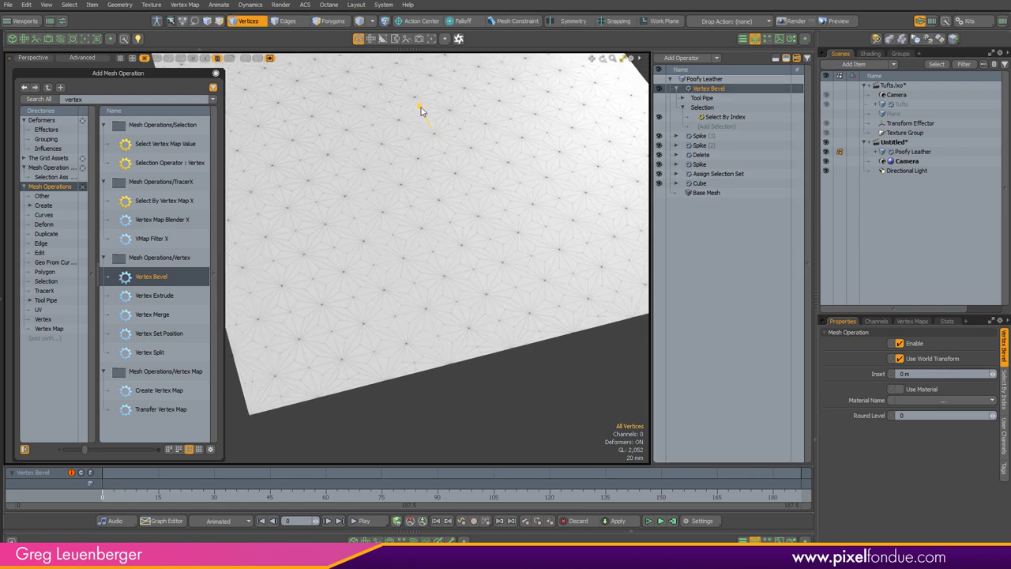
left_click_drag(420, 107, 416, 123)
scroll(455, 300, "up", 4)
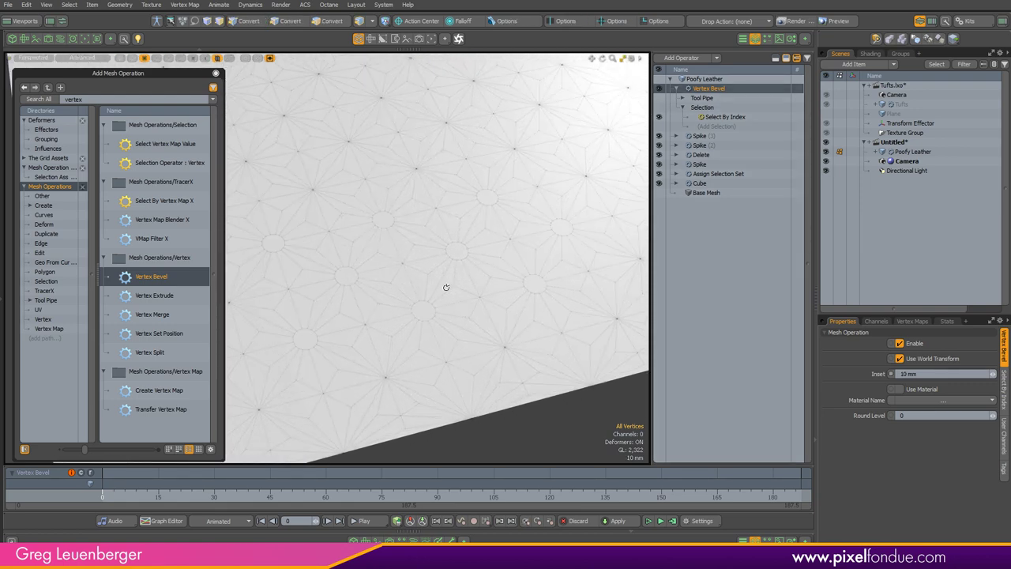
scroll(447, 287, "down", 3)
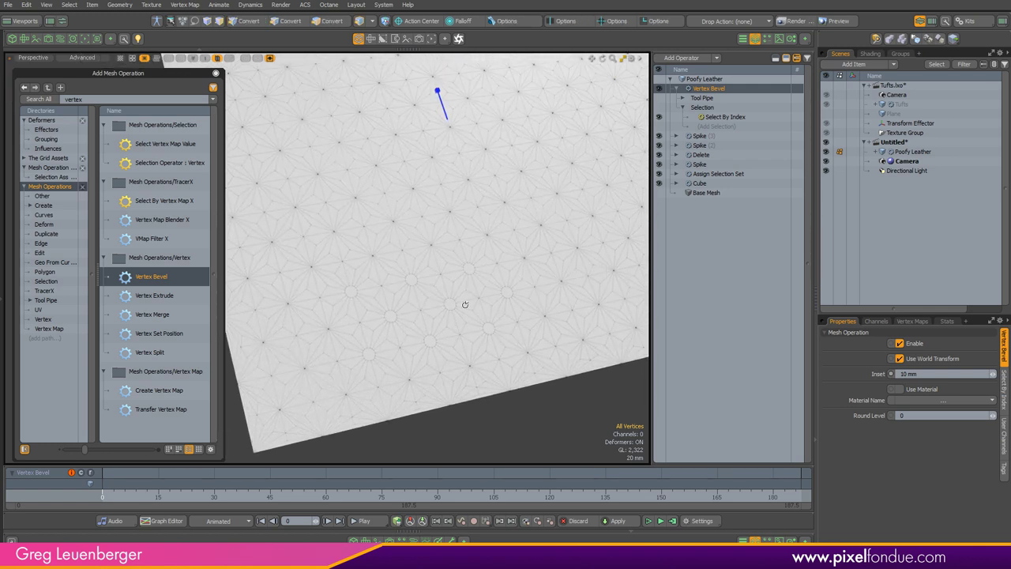
left_click_drag(438, 92, 439, 95)
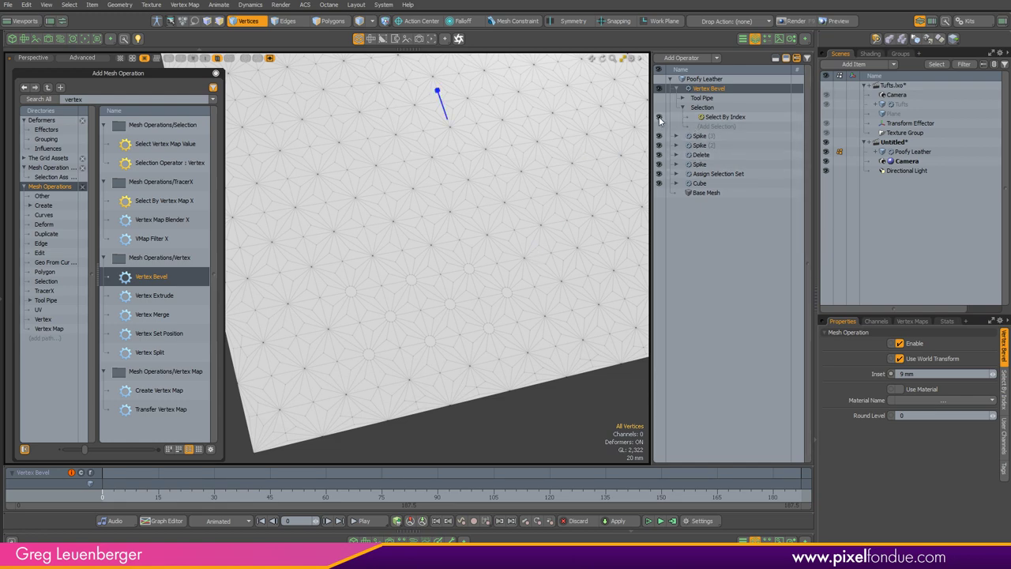
Display the Select By Index points and select the edges meeting at the front row's first star centre to count them
left_click(659, 89)
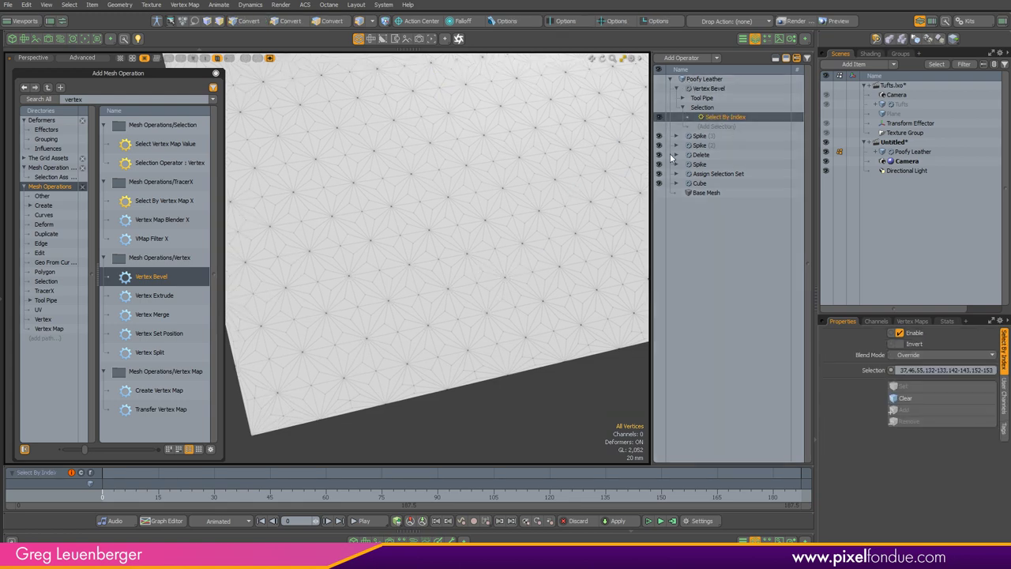
left_click(660, 90)
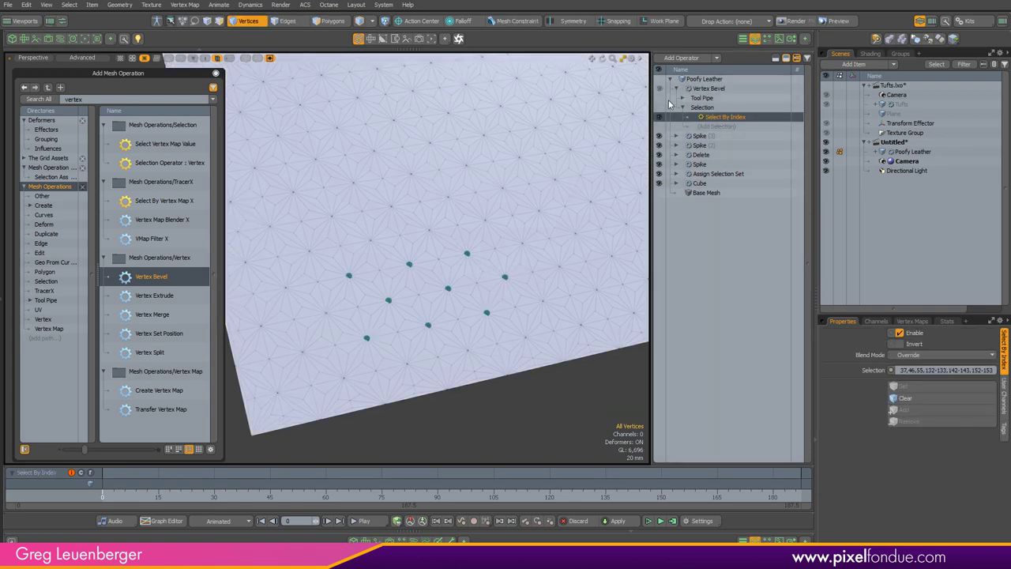
mouse_move(439, 253)
left_mouse_down("alt")
mouse_move(431, 316)
mouse_move(478, 305)
left_mouse_up("alt")
scroll(477, 304, "up", 2)
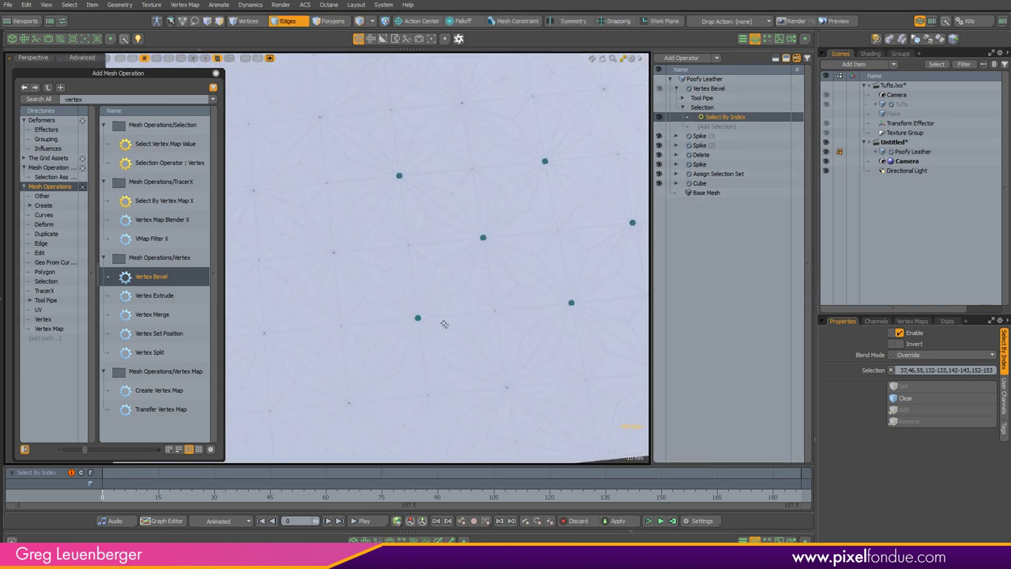
key("2")
scroll(441, 287, "down", 3)
left_click_drag(441, 288, 433, 291, "alt+shift")
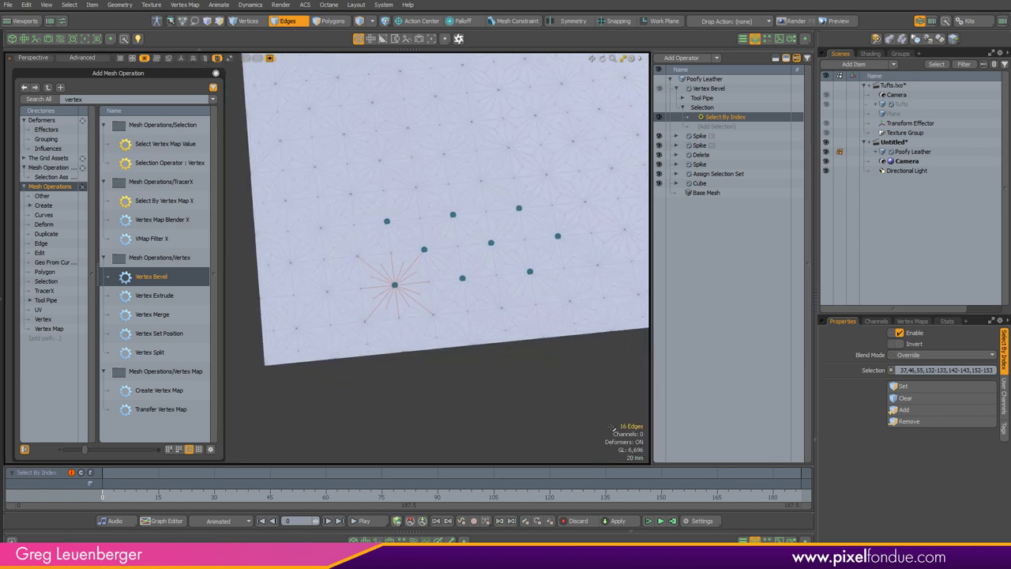
left_click_drag(464, 242, 480, 241, "ctrl+alt")
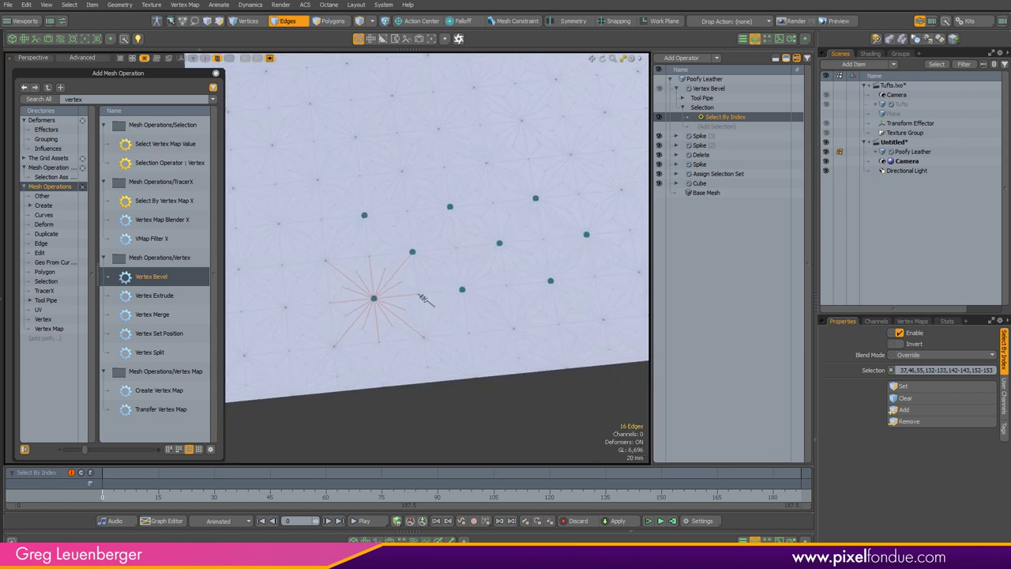
Select the vertex midway between two front-row star centres and convert it to its connected edges to count them
key("1")
left_click(418, 294)
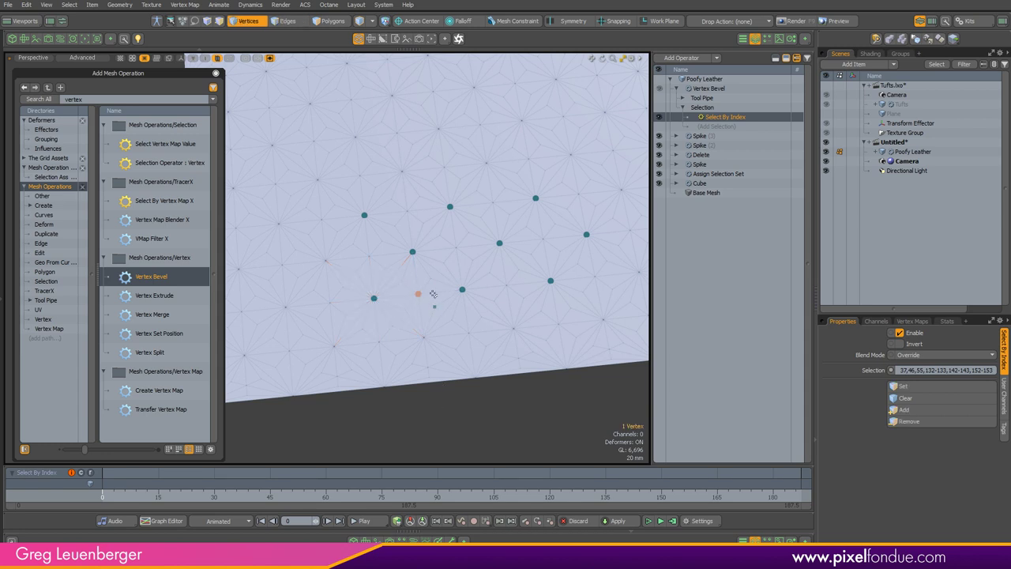
key("2")
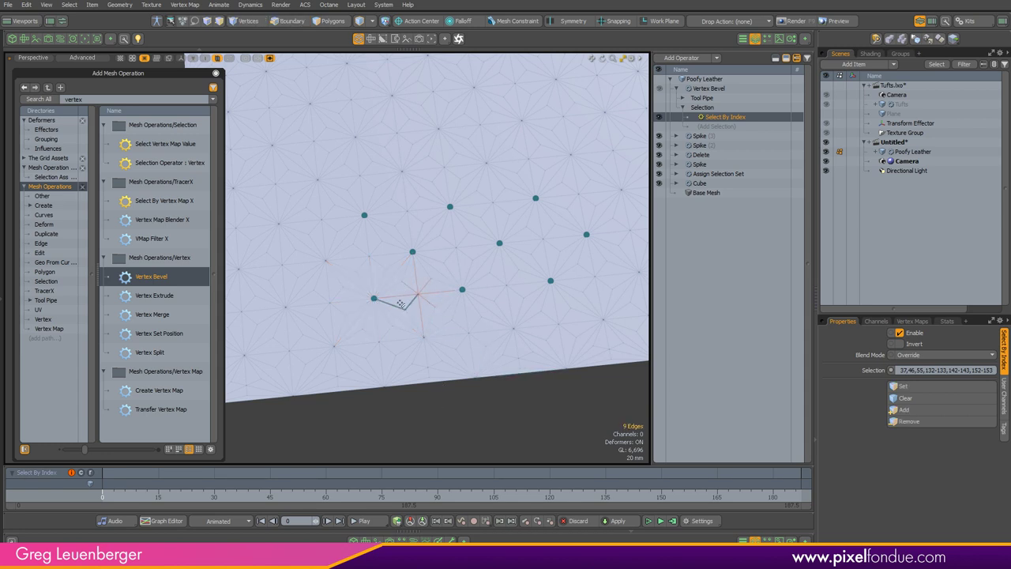
key("ctrl+z")
left_click_drag(442, 298, 479, 286, "alt")
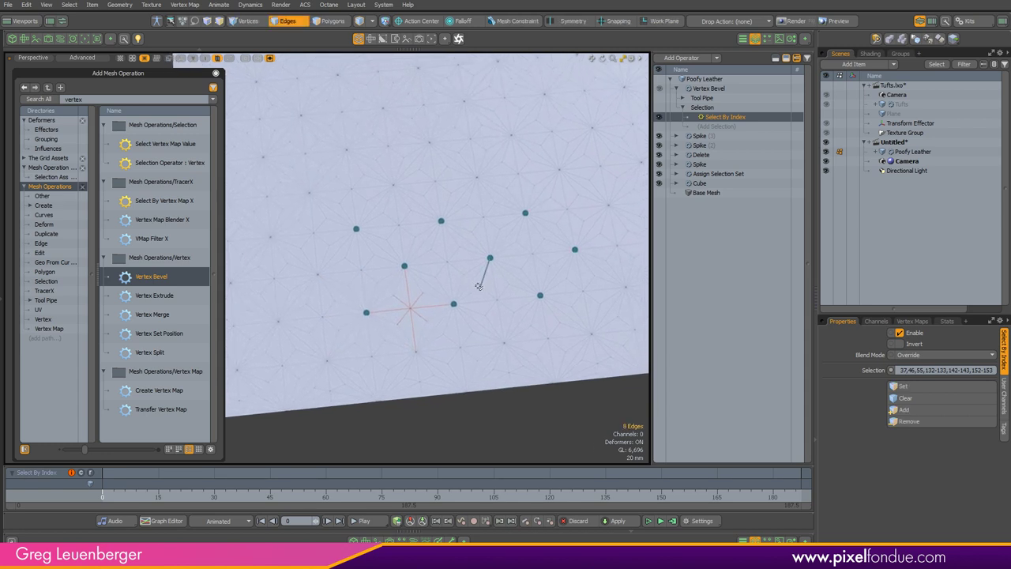
Select a minor vertex inside a triangle between star centres and convert it to its connected edges to count them
key("1")
left_click(436, 279)
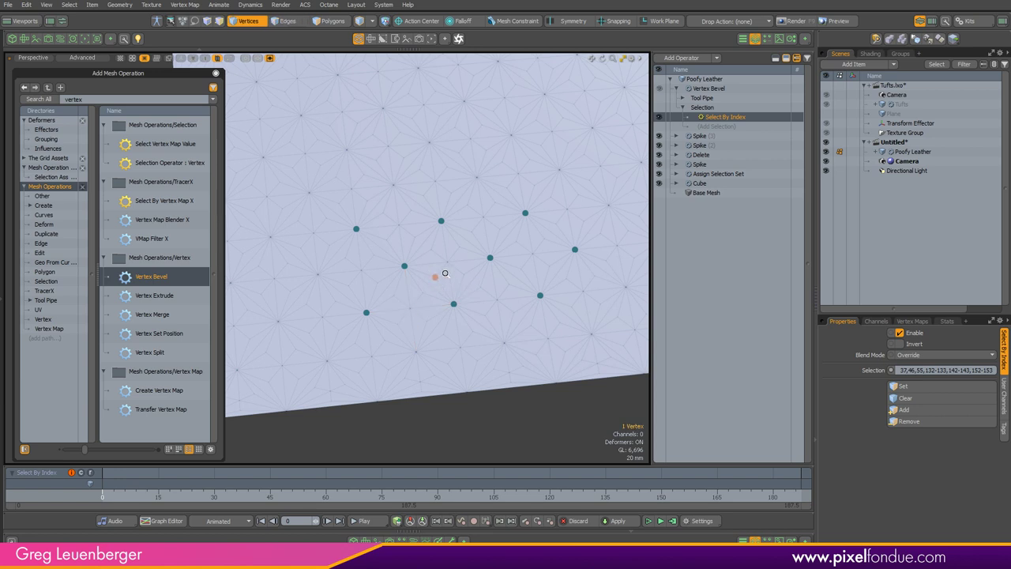
scroll(443, 276, "up", 3)
key("2")
scroll(485, 297, "down", 2)
left_click_drag(519, 314, 524, 255, "alt+shift")
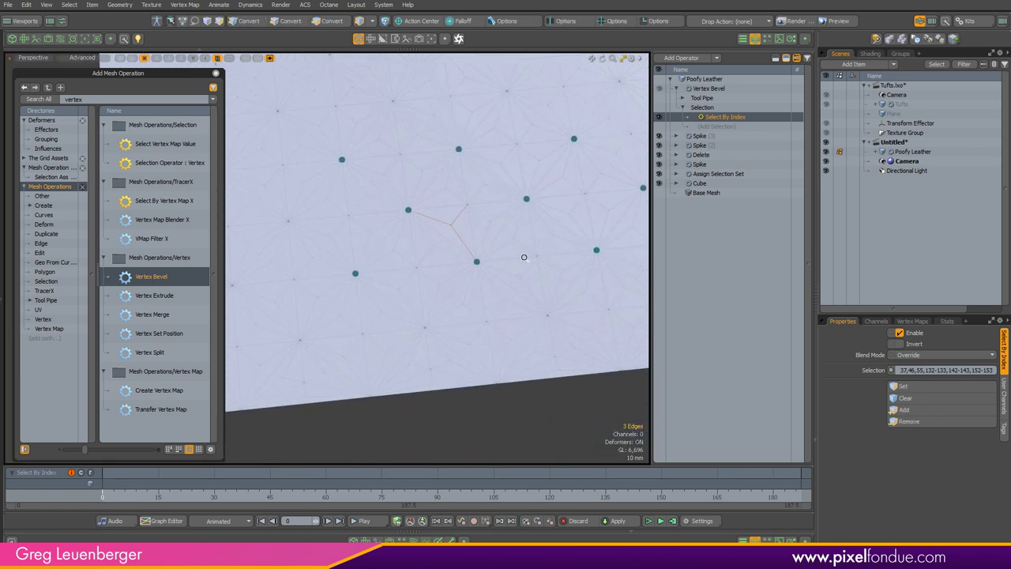
scroll(518, 261, "down", 2)
Clear the edge selection, and remove Select By Index from Vertex Bevel's selection, deleting the unconnected item
left_click(504, 404)
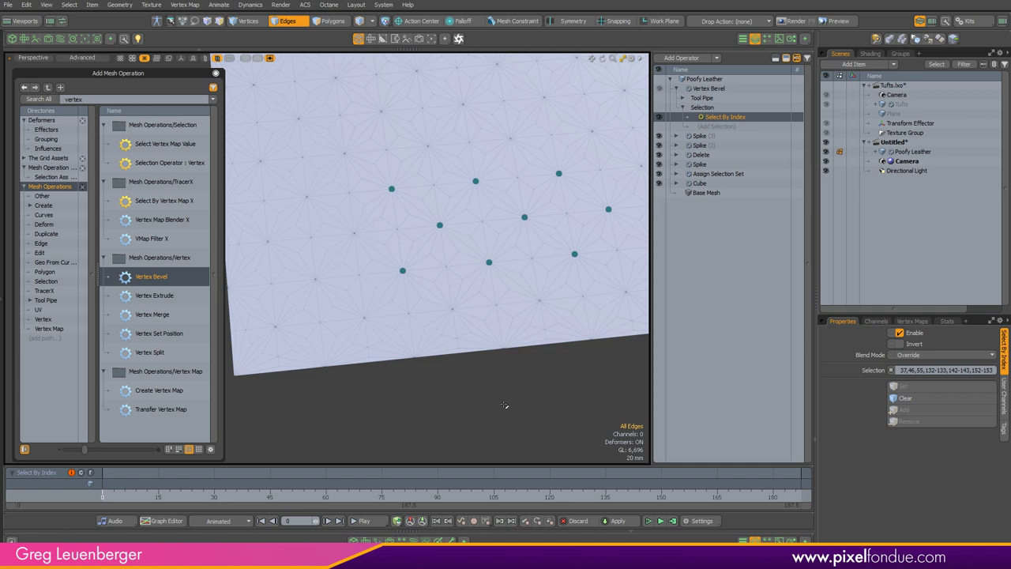
mouse_move(416, 260)
left_mouse_down()
mouse_move(400, 256)
mouse_move(400, 283)
mouse_move(412, 259)
left_mouse_up()
left_click(445, 379)
scroll(451, 378, "down", 1)
left_click_drag(449, 377, 429, 399, "alt")
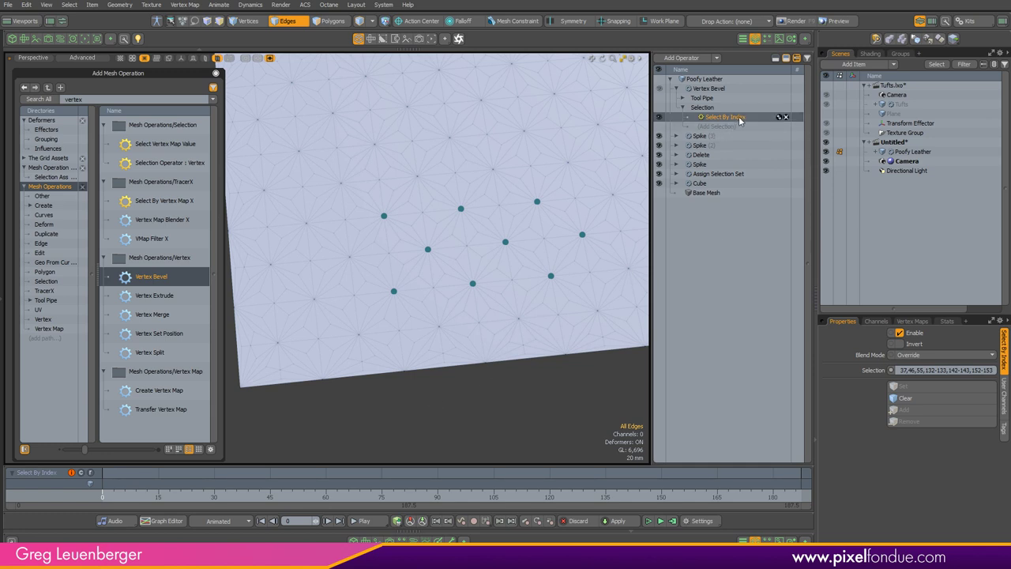
left_click(785, 117)
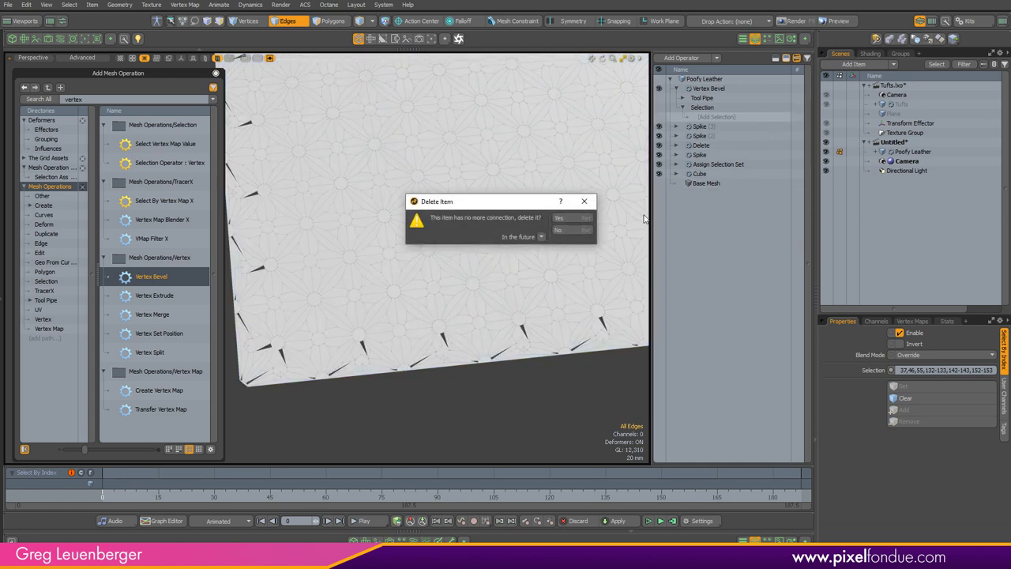
left_click(570, 220)
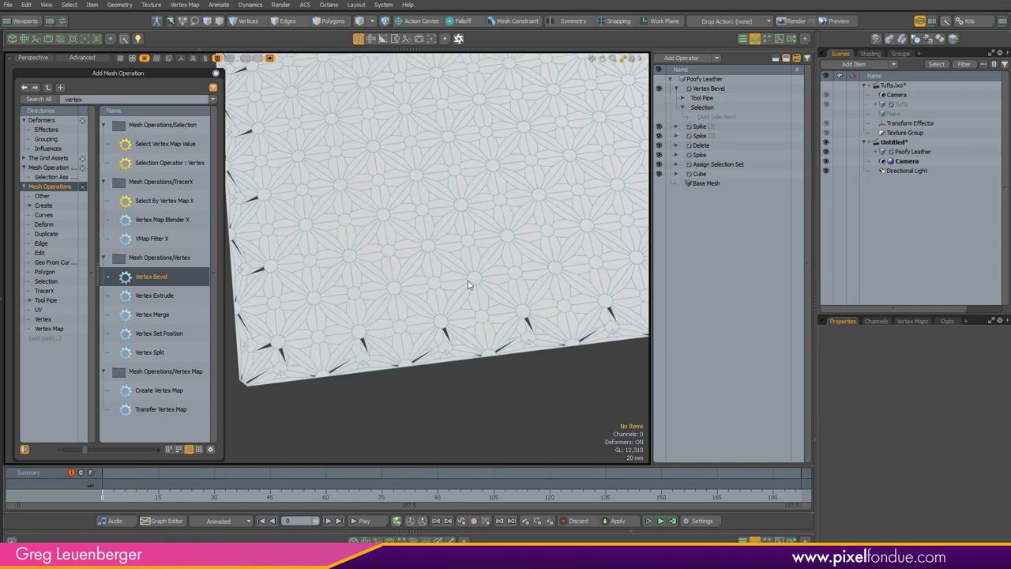
Browse the new selection operations and Selection Assemblies that can be added to Vertex Bevel
left_click(714, 116)
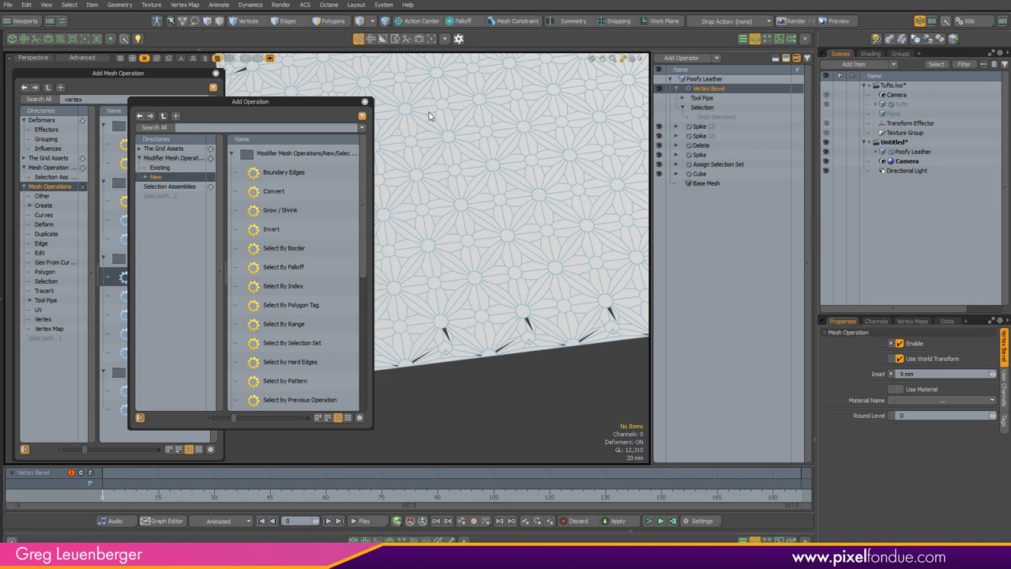
left_click_drag(363, 196, 363, 261)
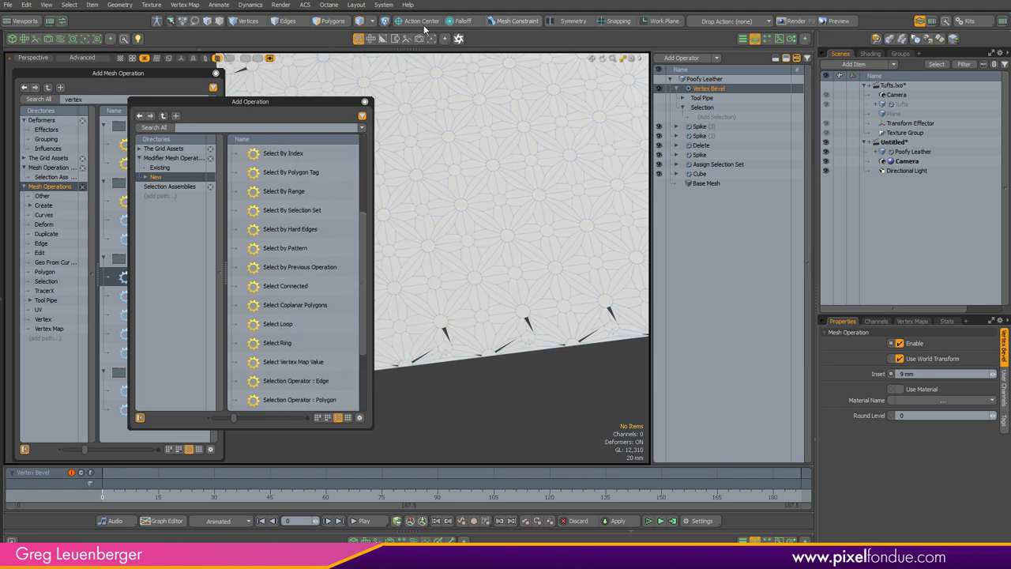
left_click(161, 187)
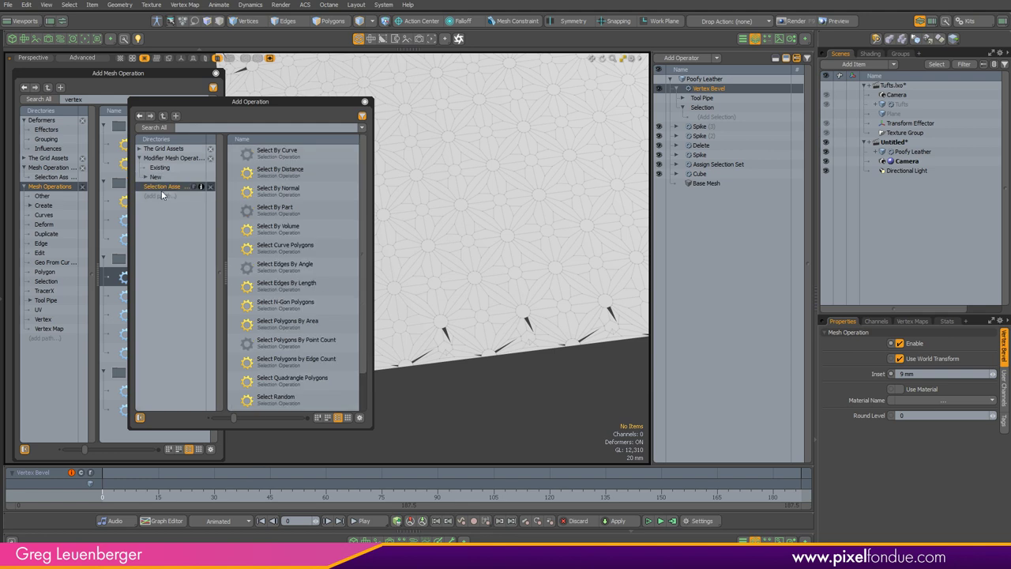
left_click(157, 177)
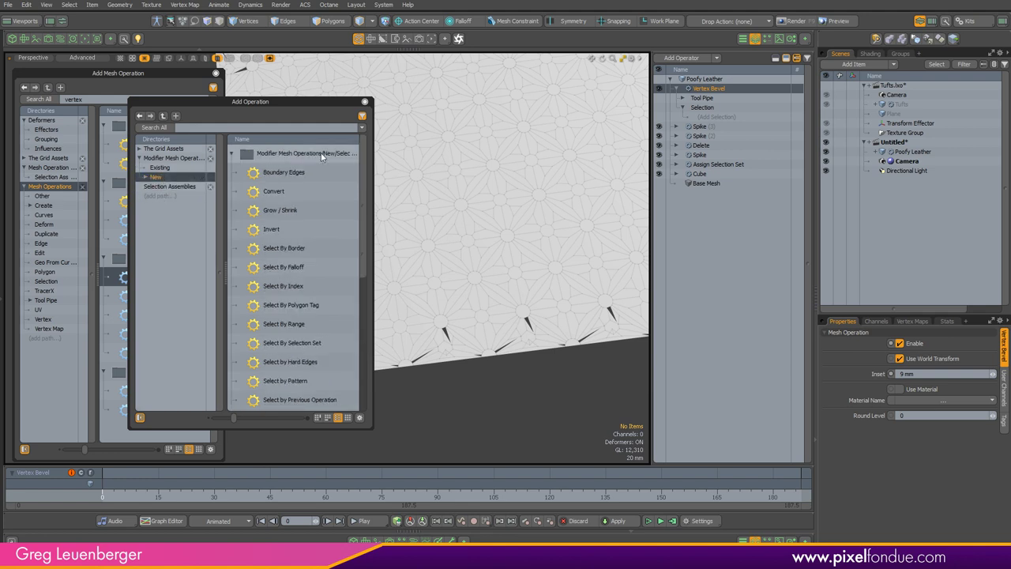
left_click(163, 187)
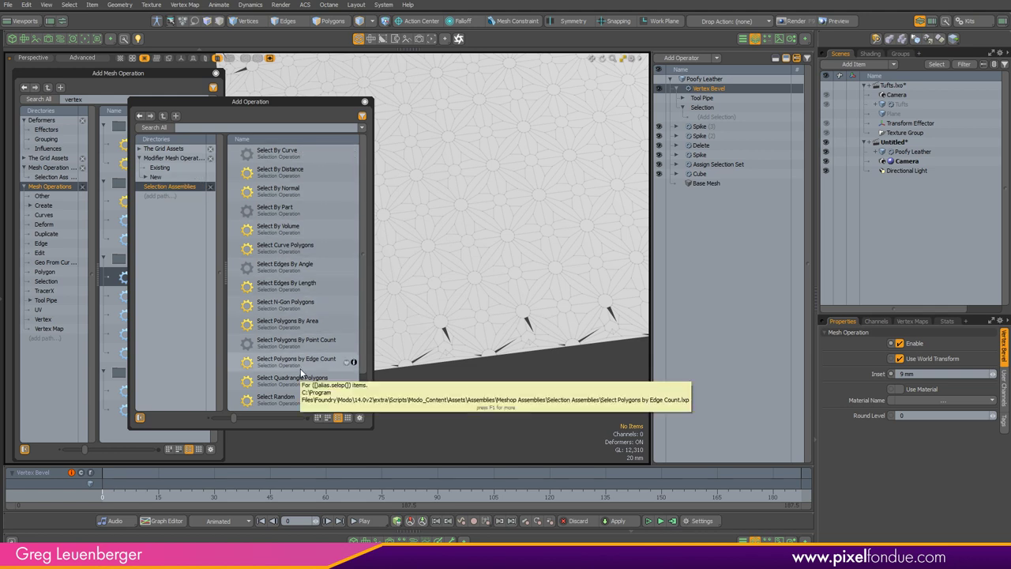
left_click(155, 177)
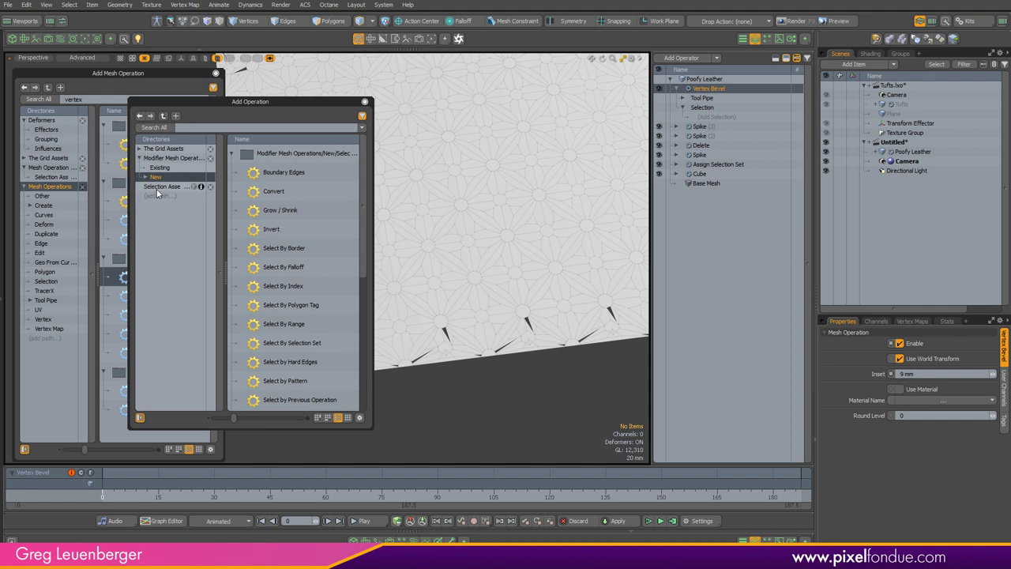
left_click(157, 187)
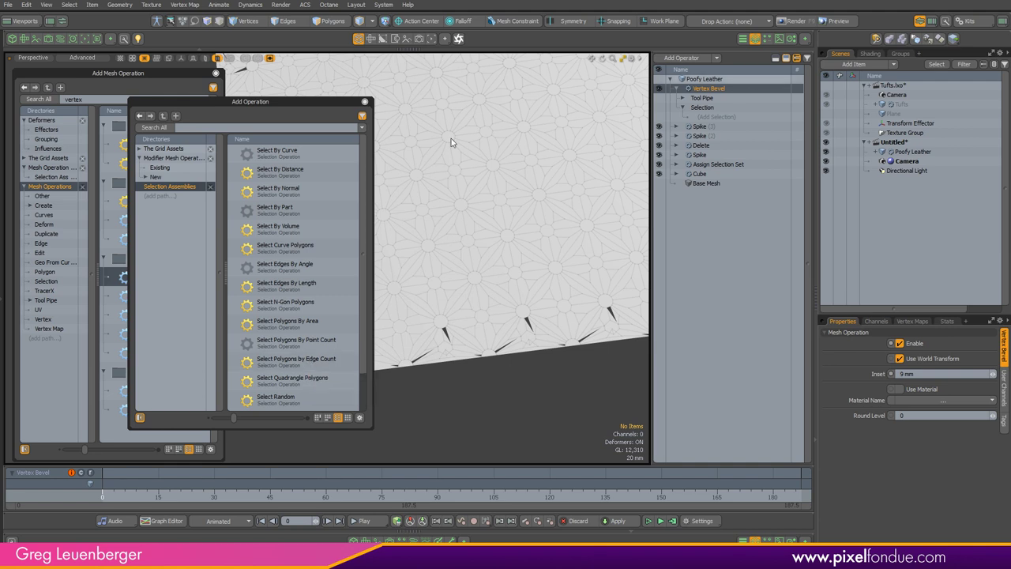
Add a new Selection Operator : Vertex to Vertex Bevel's selection
left_click(157, 176)
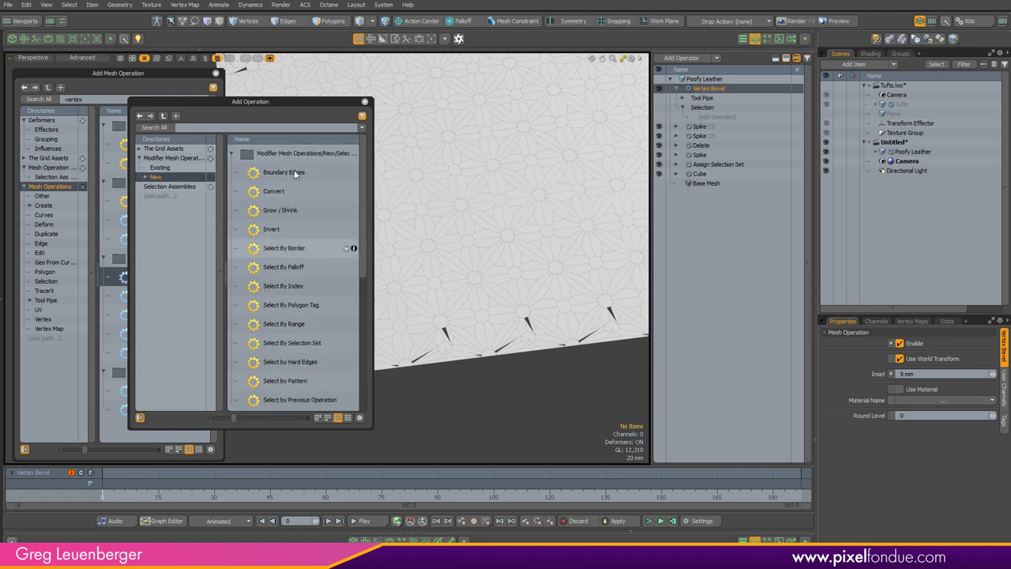
scroll(364, 299, "down", 4)
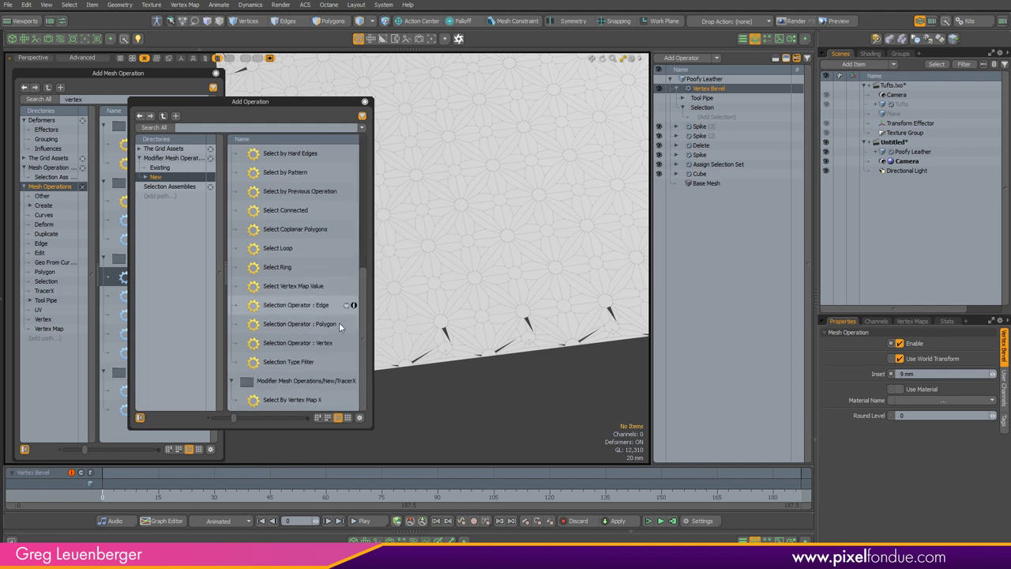
left_click(303, 348)
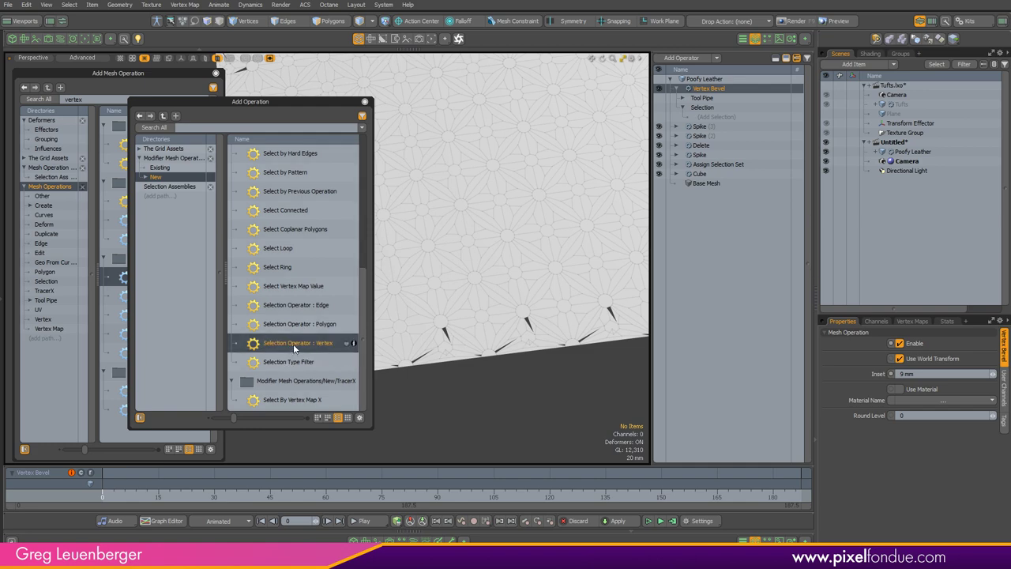
double_click(295, 348)
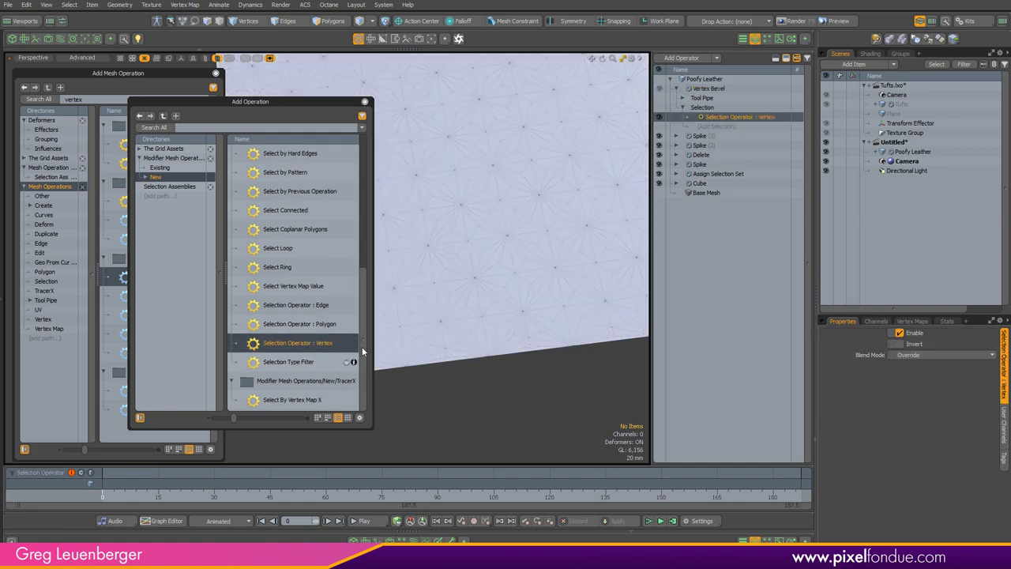
Place the Selection Operator : Vertex in the schematic alongside the Vertex Bevel node it feeds, and space the two nodes apart
left_click(364, 103)
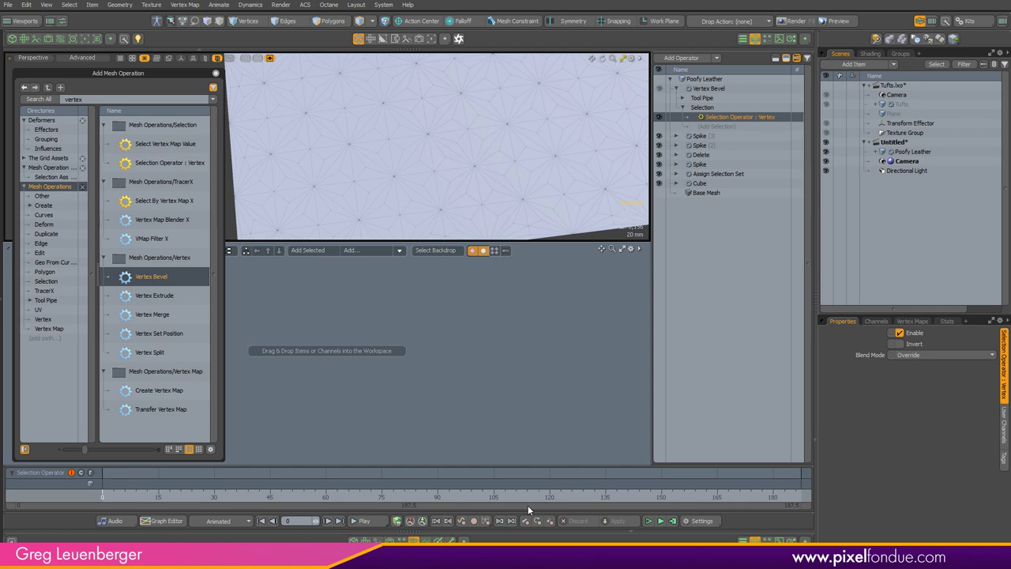
left_click_drag(728, 119, 412, 350)
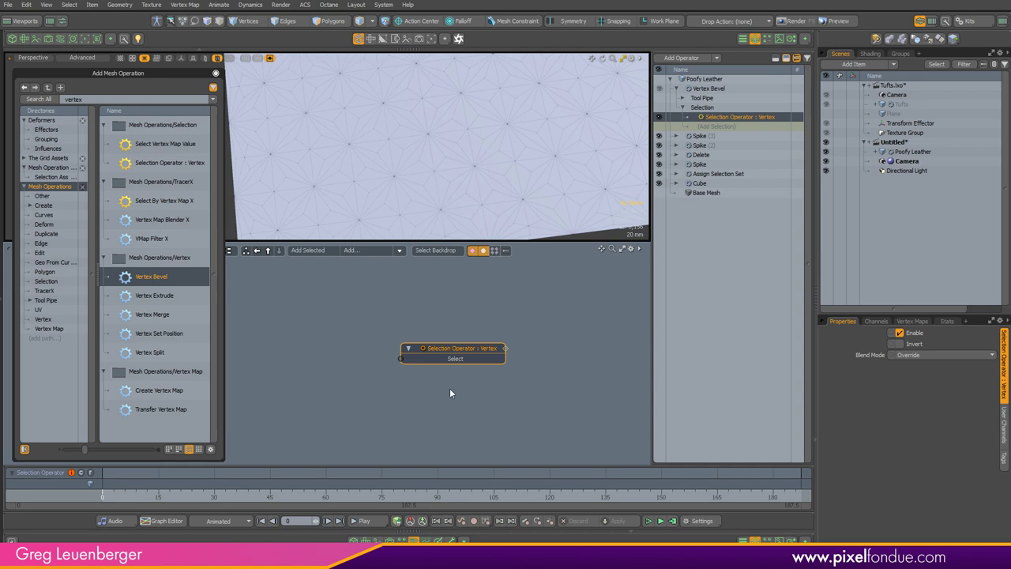
left_click(506, 348)
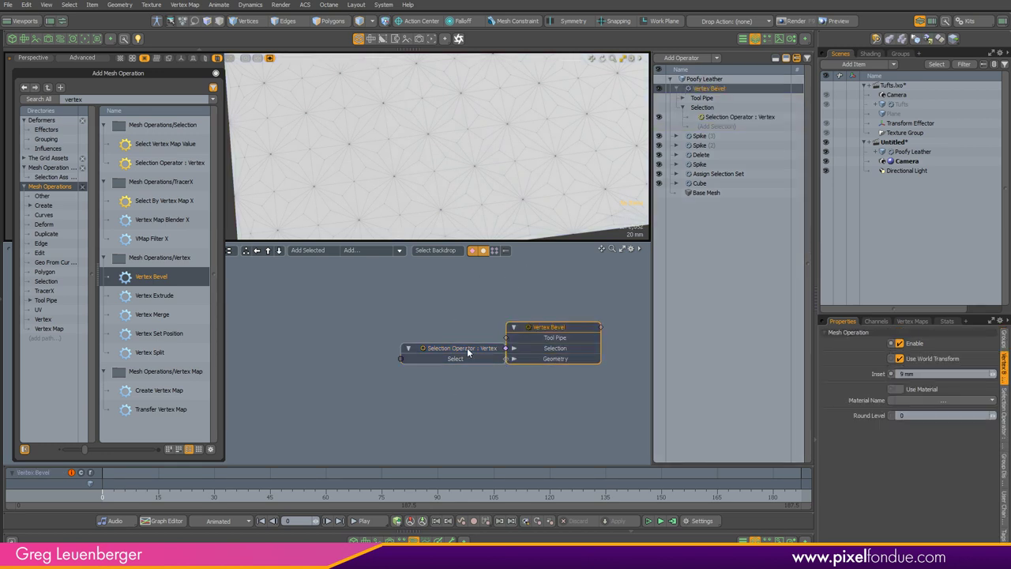
left_click_drag(468, 349, 426, 350)
left_click(546, 335)
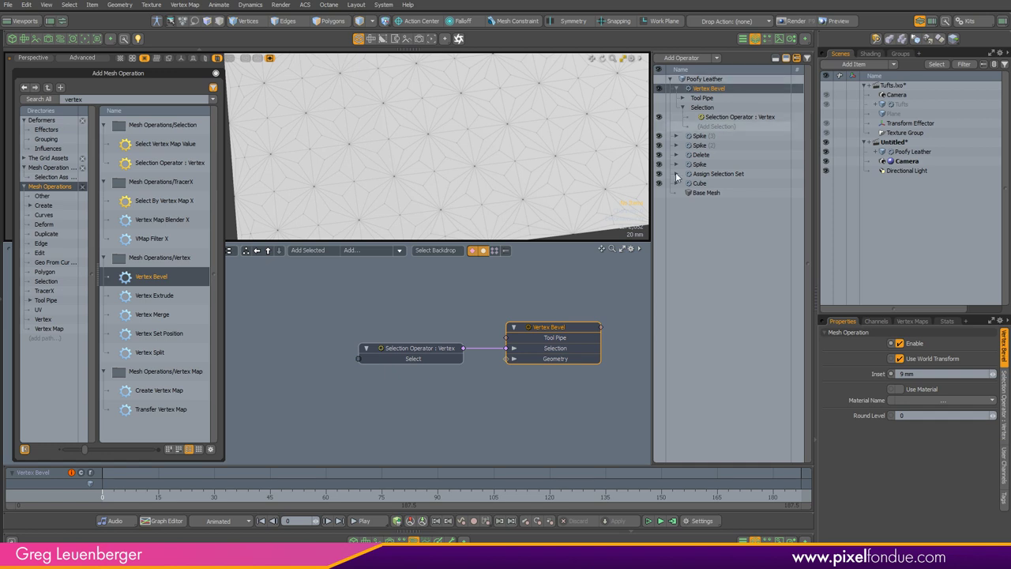
left_click(418, 359)
left_click(544, 332)
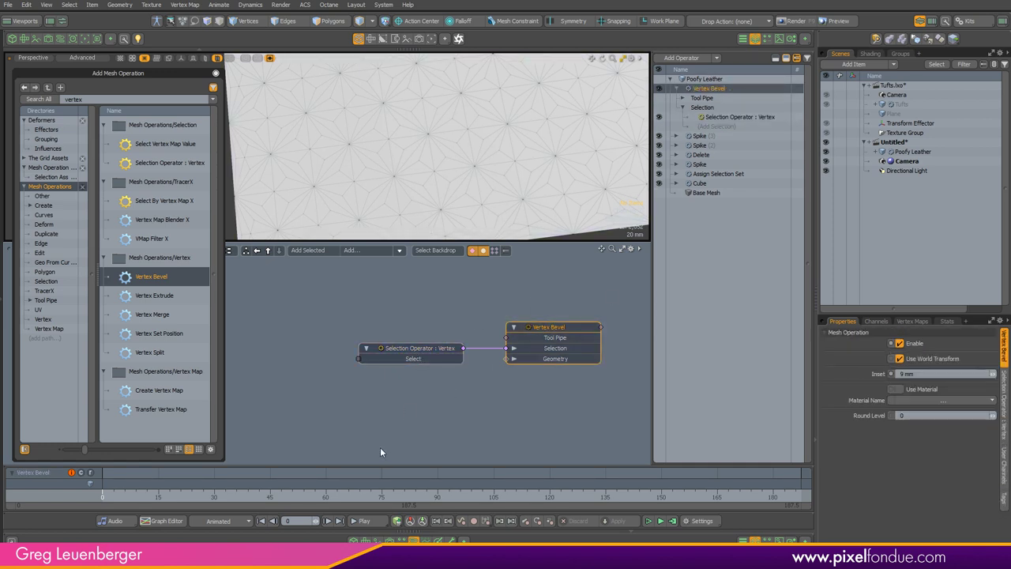
left_click_drag(440, 396, 453, 395, "alt")
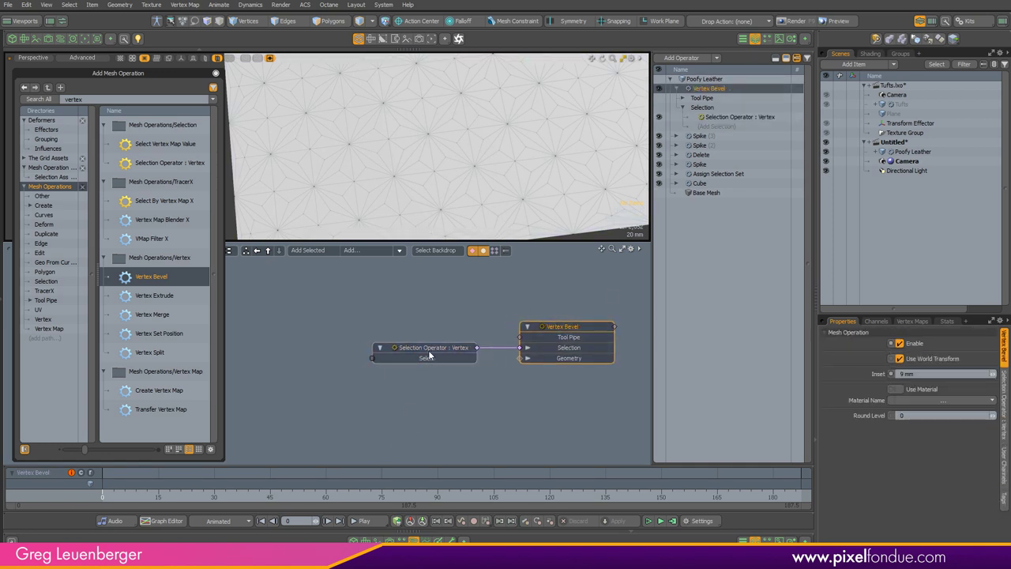
Examine the channels of Selection Operator : Vertex, including Position Y, Normal Y, Edge Count, Is Border and Index
left_click(430, 357)
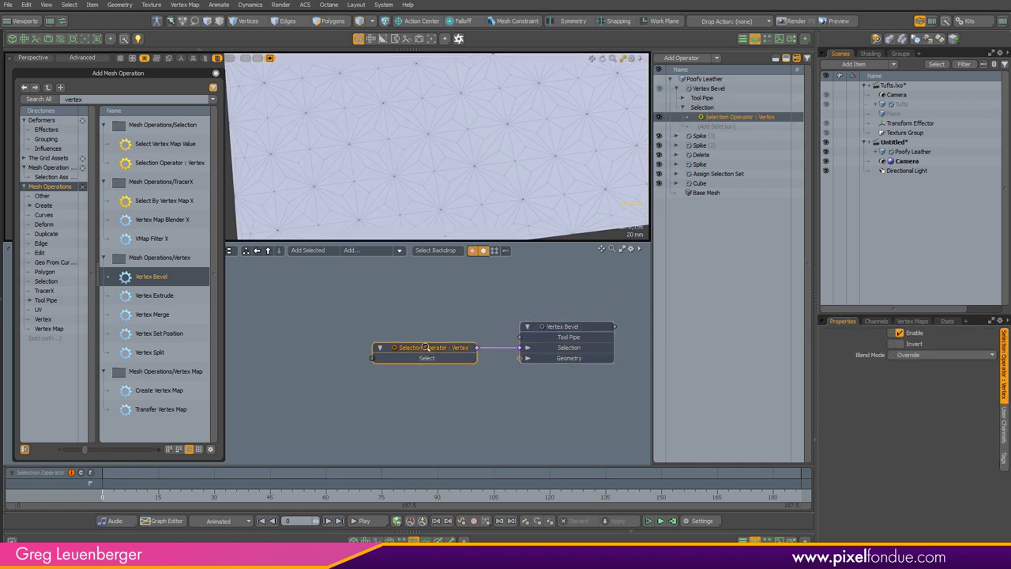
left_click(877, 322)
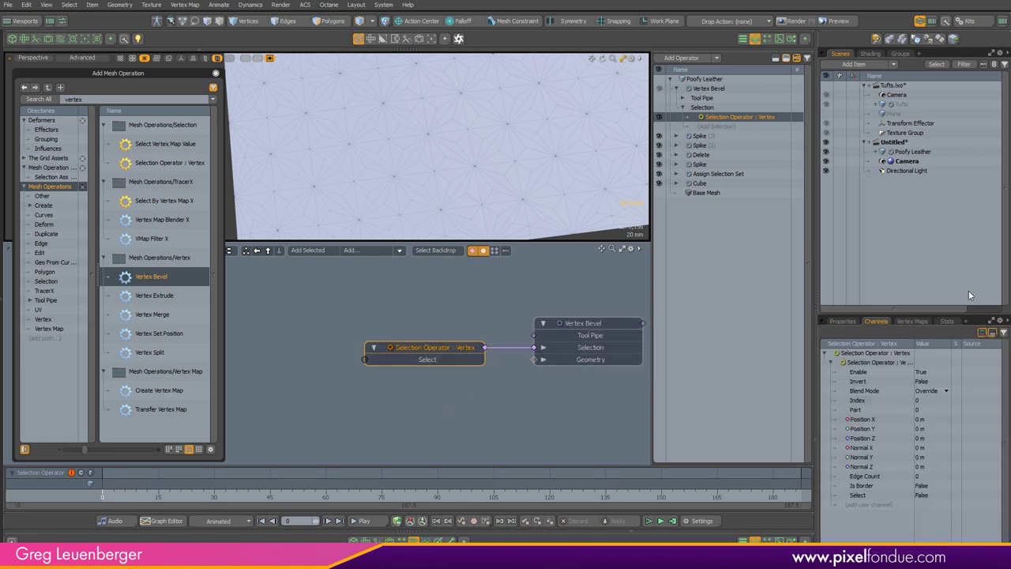
left_click(847, 476)
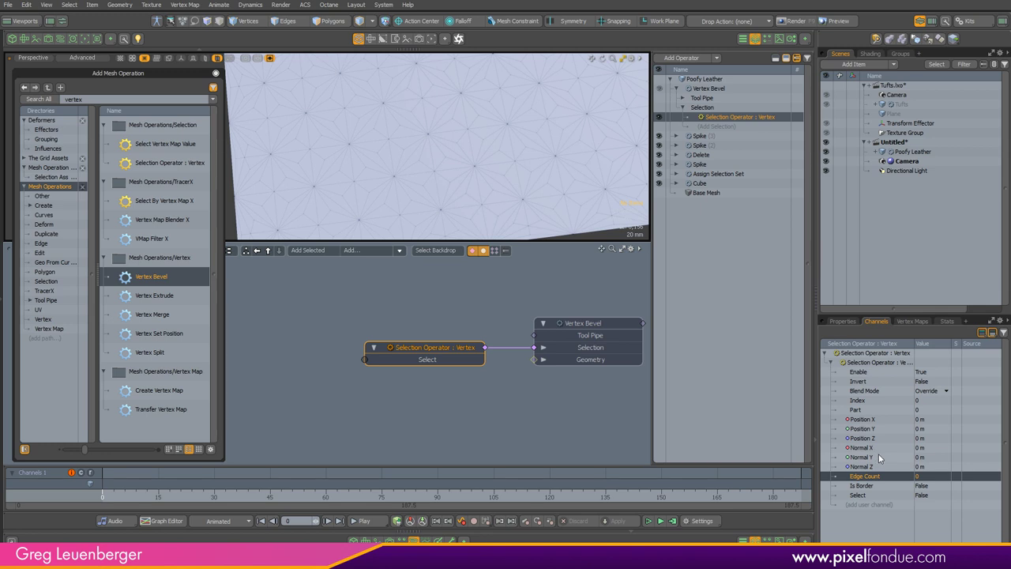
left_click(873, 429)
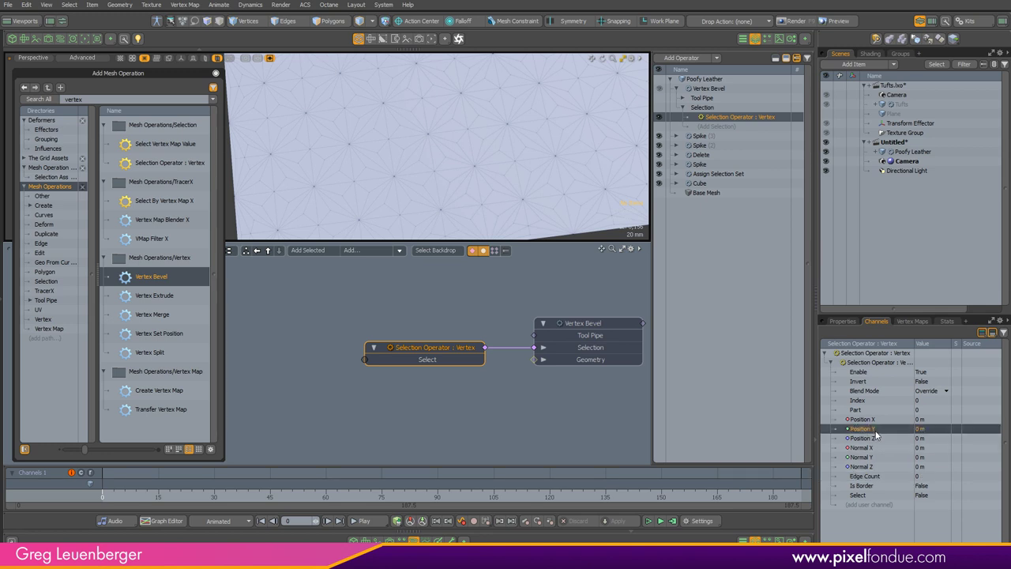
left_click(872, 458)
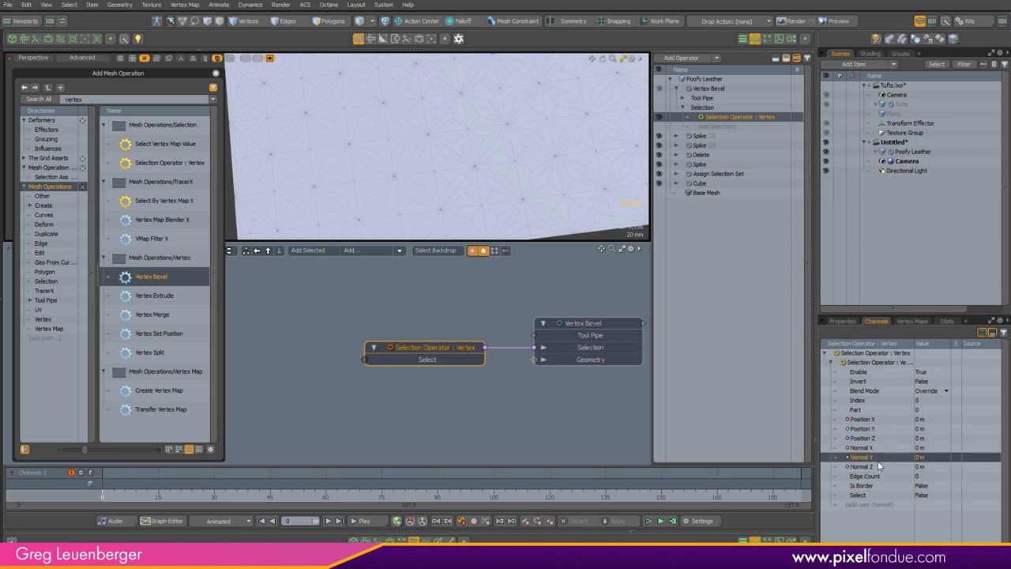
left_click(881, 476)
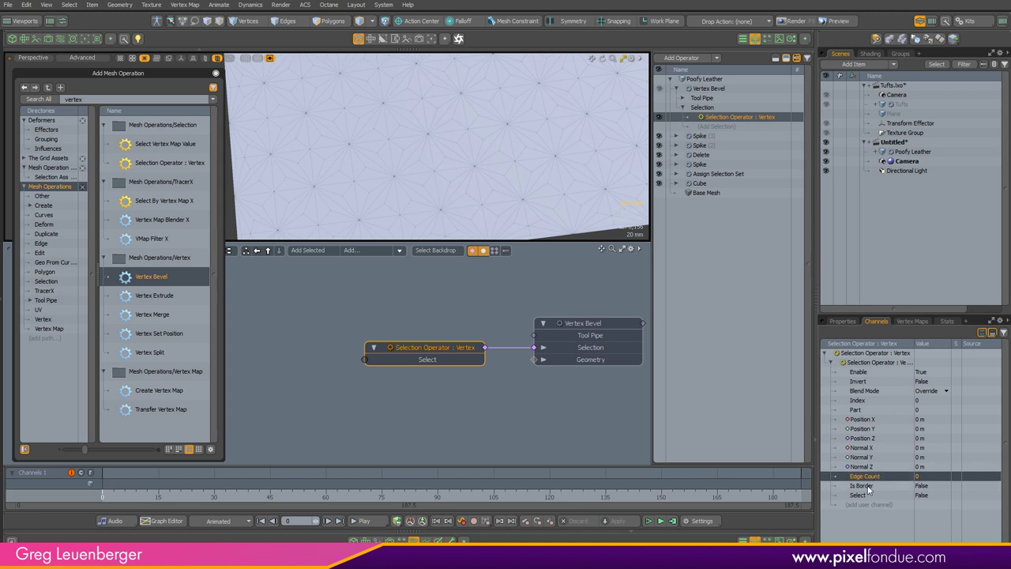
left_click(871, 485)
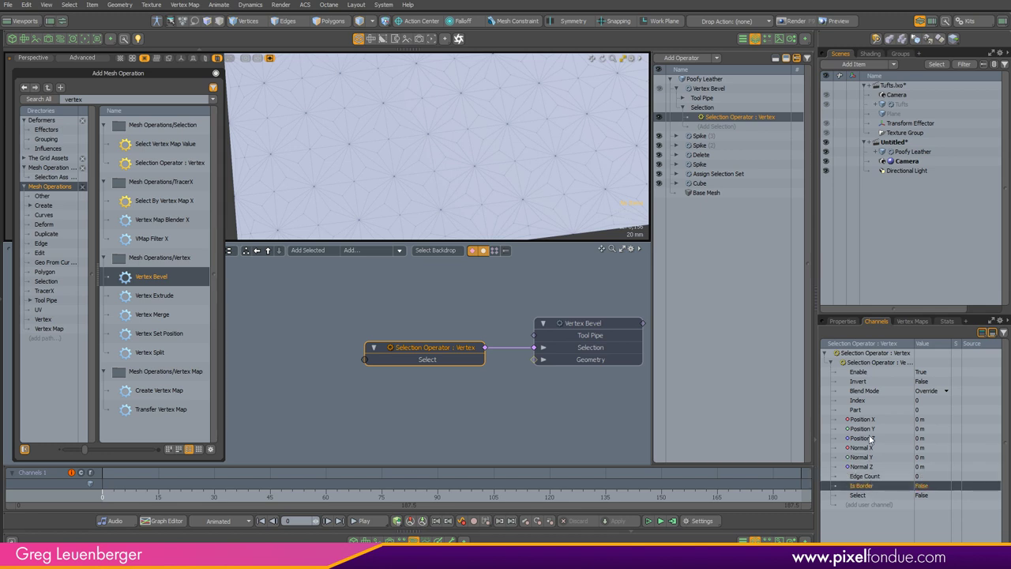
left_click(859, 401)
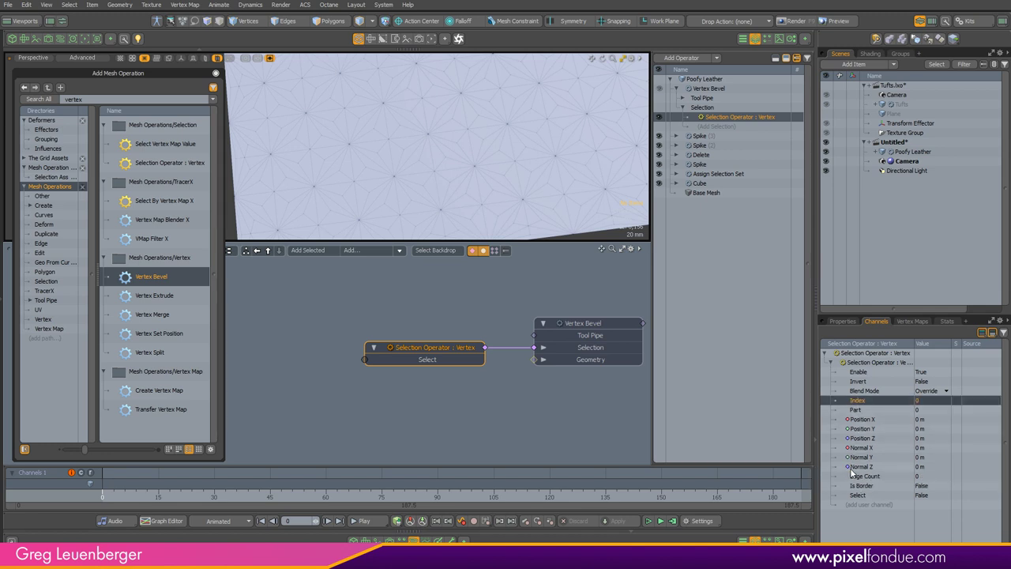
Expose the Edge Count channel on the Selection Operator : Vertex node in the schematic
left_click_drag(865, 477, 705, 462)
left_click_drag(419, 408, 423, 409)
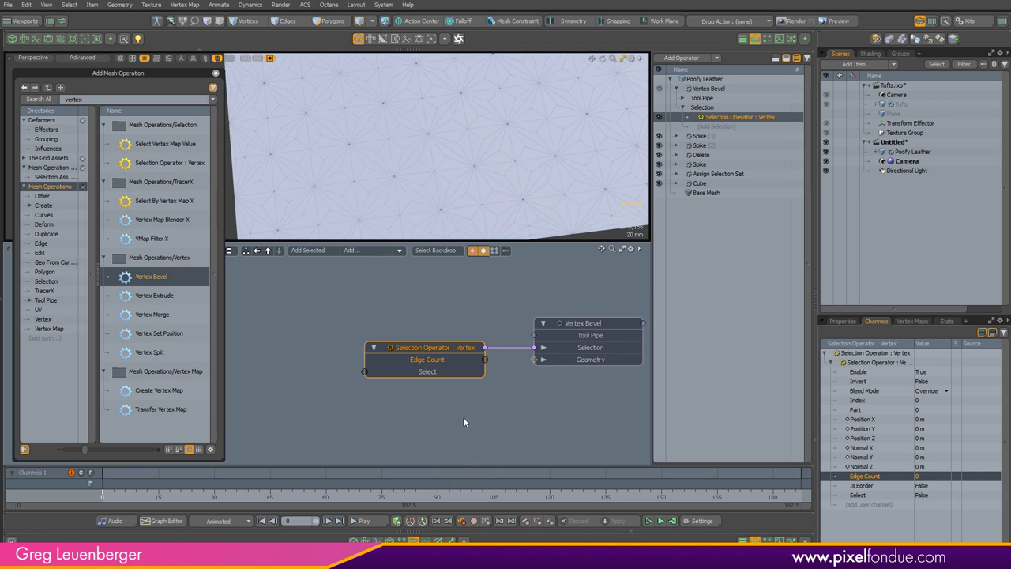
left_click_drag(463, 417, 515, 419, "alt")
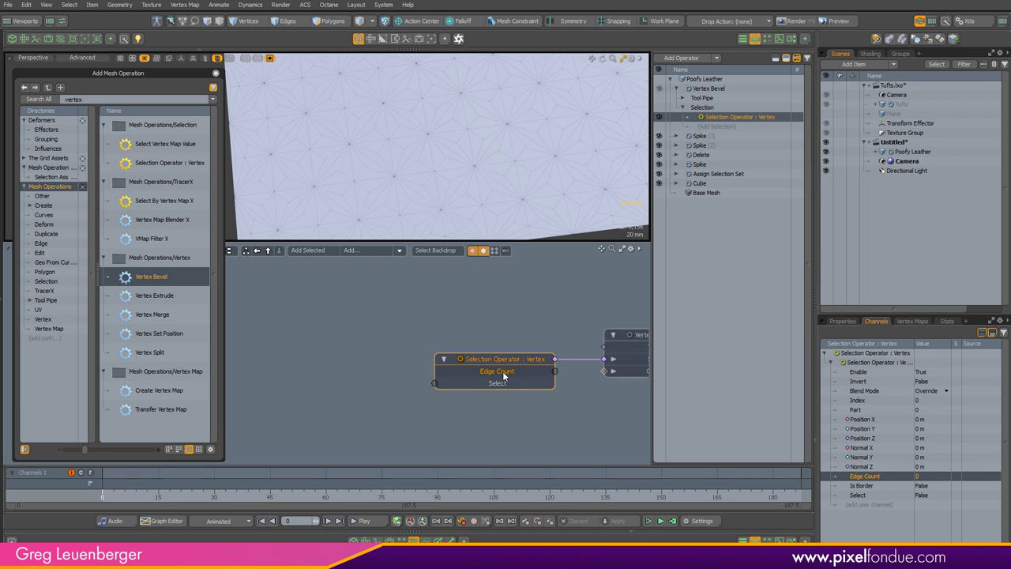
Split the Selection Operator : Vertex node into separate Edge Count and Select nodes, and place Edge Count upstream of Select with a wide gap
right_click(503, 375)
left_click(510, 411)
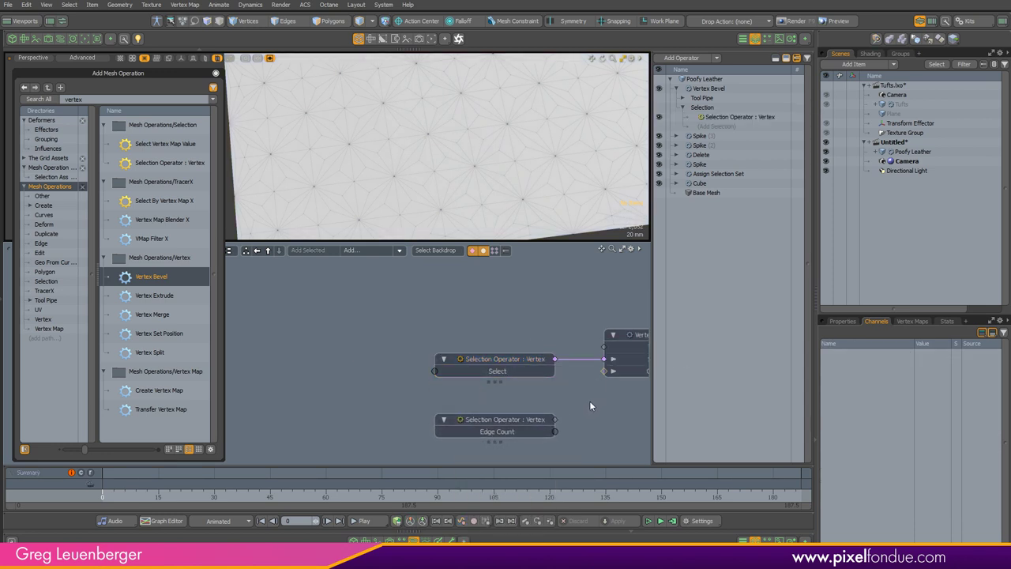
left_click(502, 425)
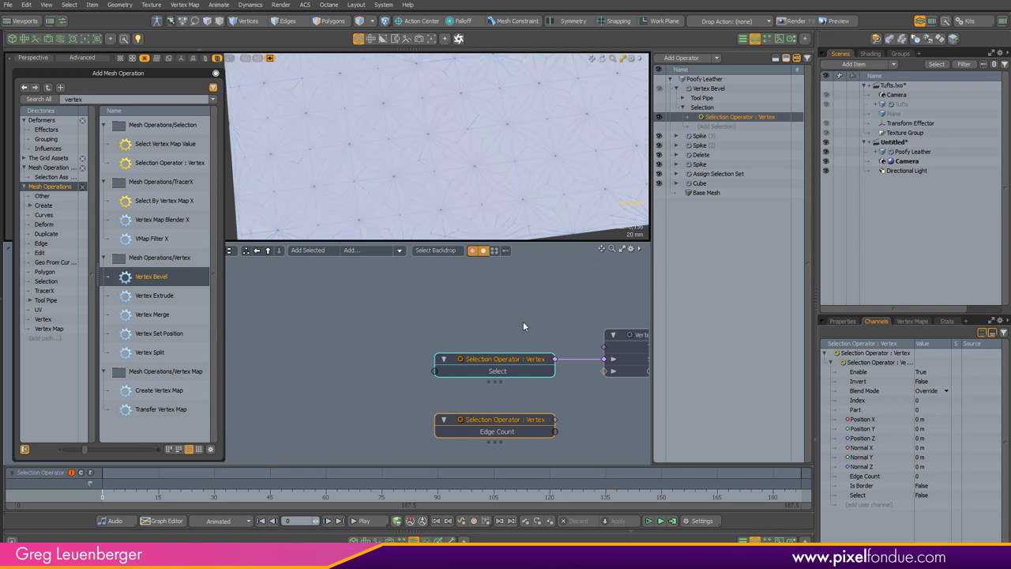
left_click(523, 369)
left_click(537, 396)
left_click_drag(513, 430, 320, 373)
left_click(321, 369)
left_click(496, 374)
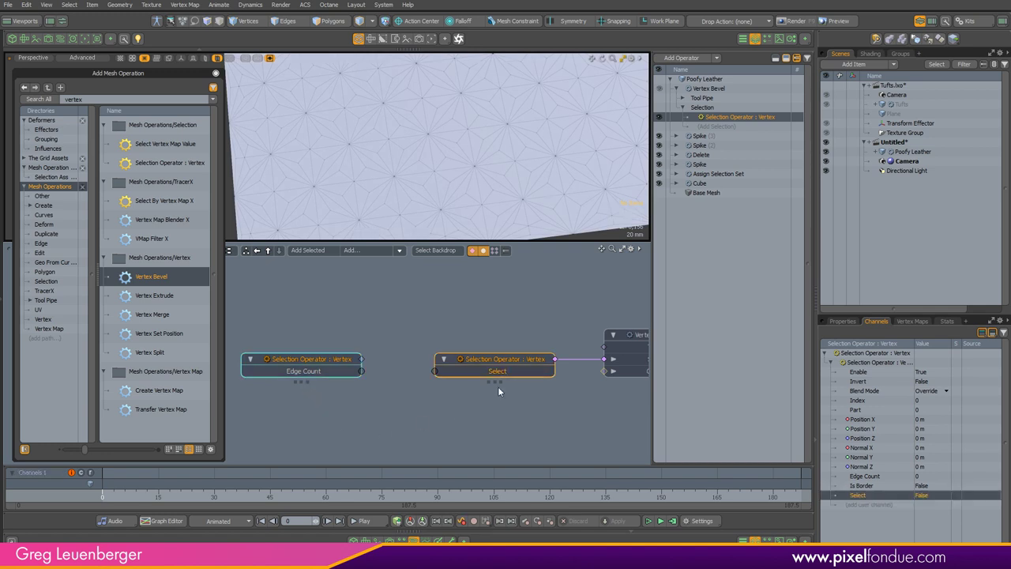
left_click_drag(403, 407, 509, 416, "alt")
left_click_drag(420, 371, 374, 370)
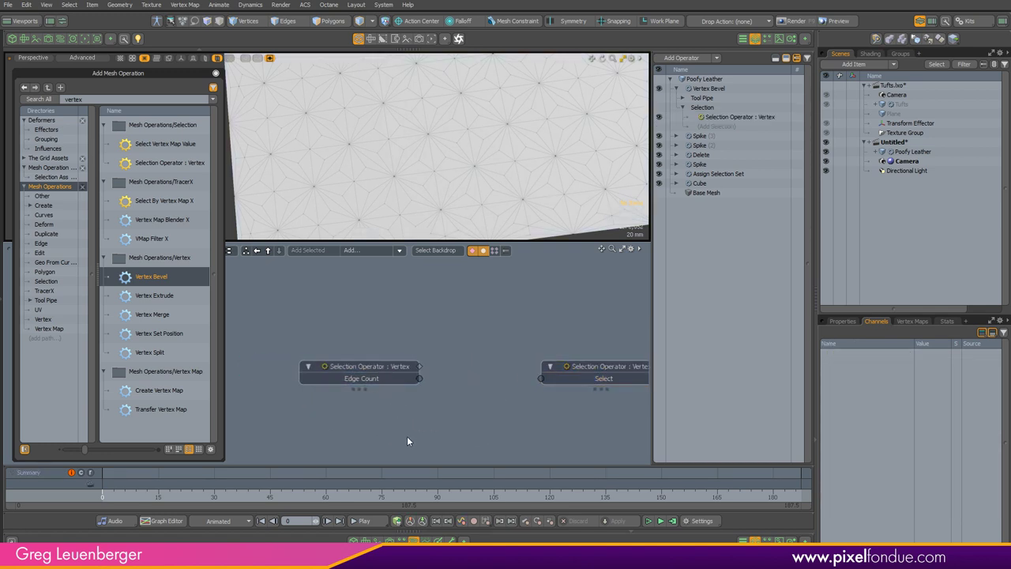
Add a Logic:A is equal to B conditional channel modifier to the schematic between the Edge Count and Select nodes
left_click(366, 252)
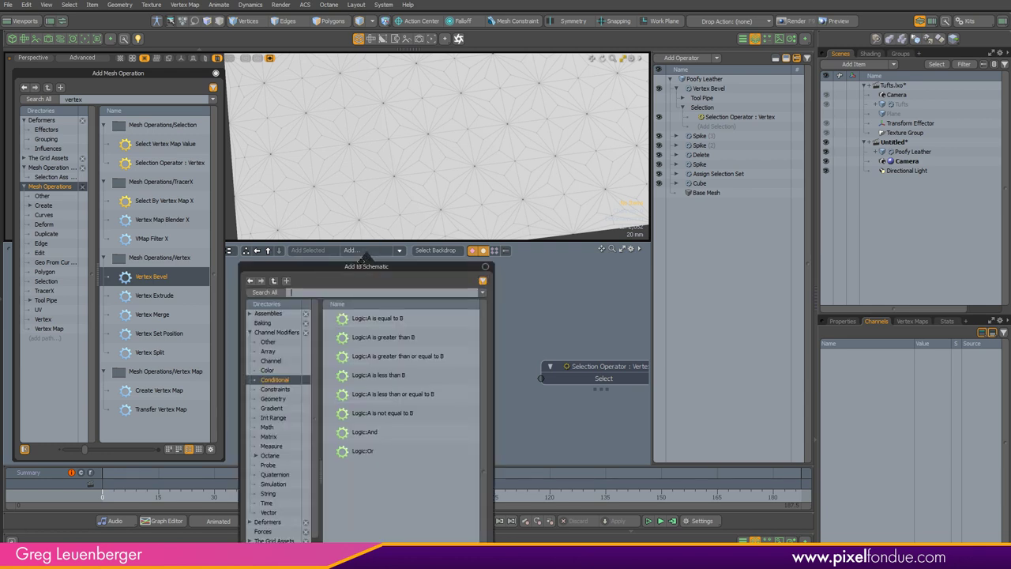
left_click(272, 437)
left_click(272, 399)
left_click(271, 360)
left_click(268, 341)
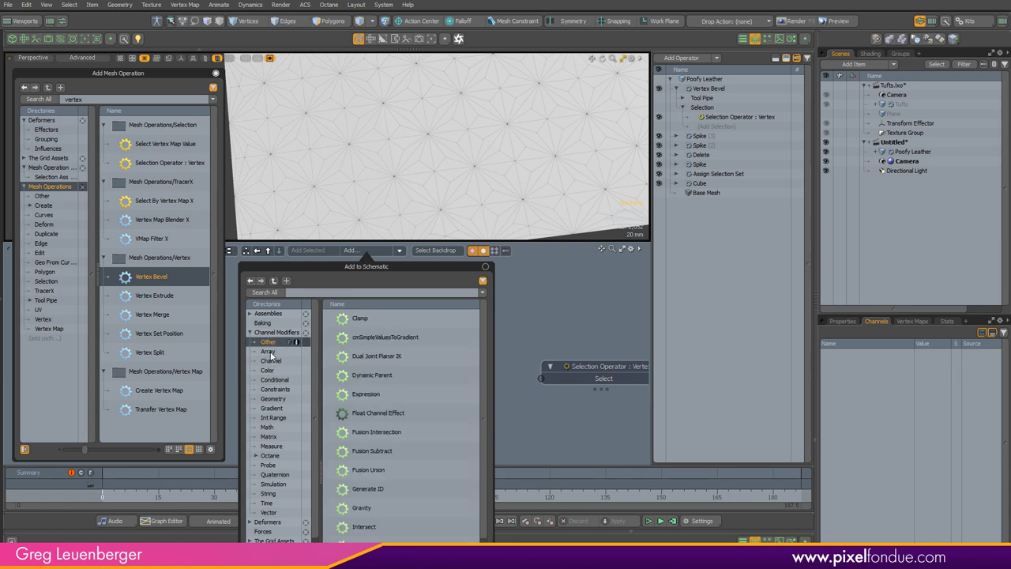
left_click(275, 379)
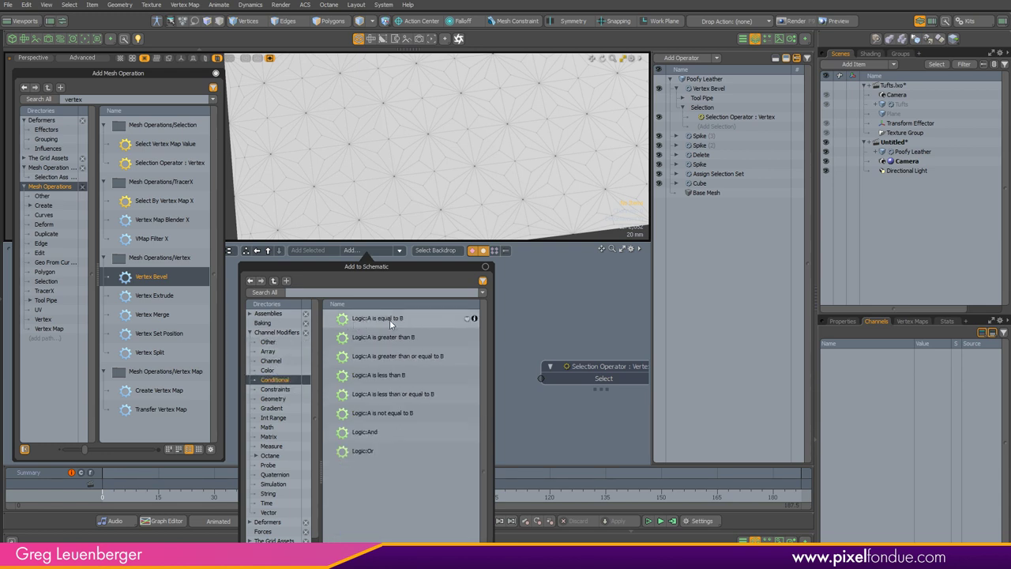
left_click_drag(376, 319, 341, 419)
left_click_drag(431, 402, 490, 366)
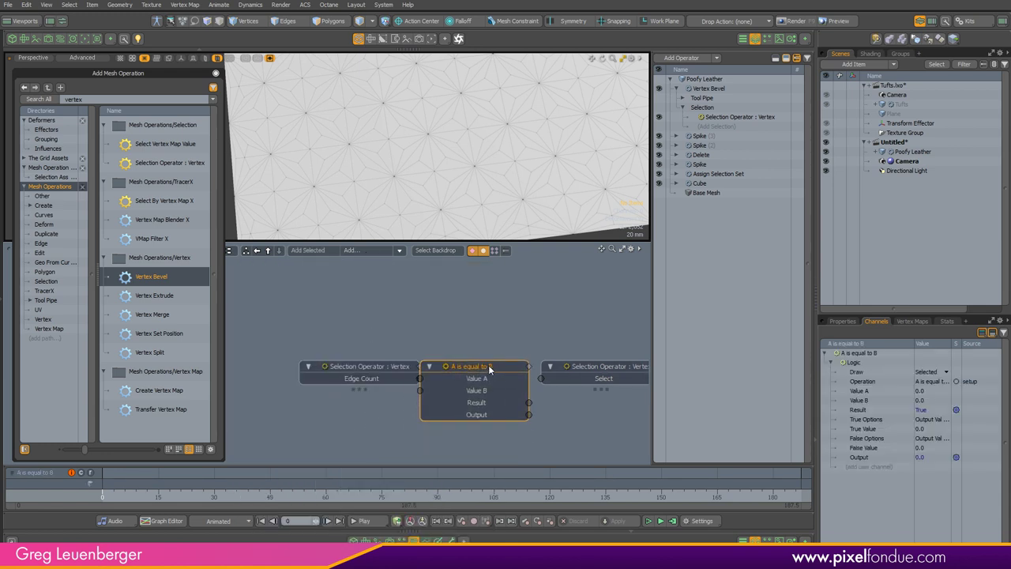
Space out the Edge Count, A is equal to B and Select nodes in a row
left_click_drag(400, 366, 365, 365)
left_click(411, 379)
left_click_drag(477, 370, 451, 369)
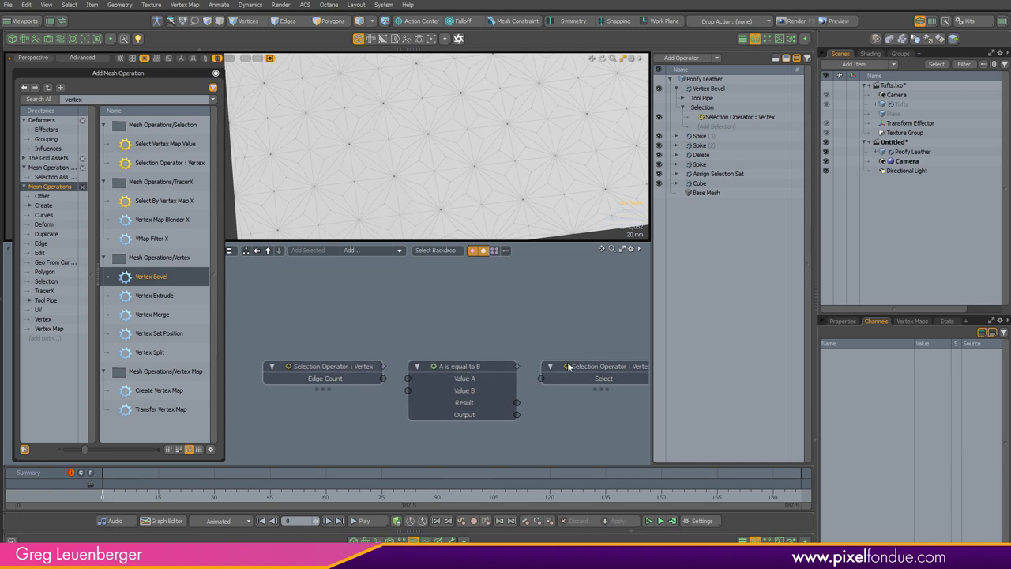
left_click_drag(571, 367, 560, 367)
left_click(592, 367)
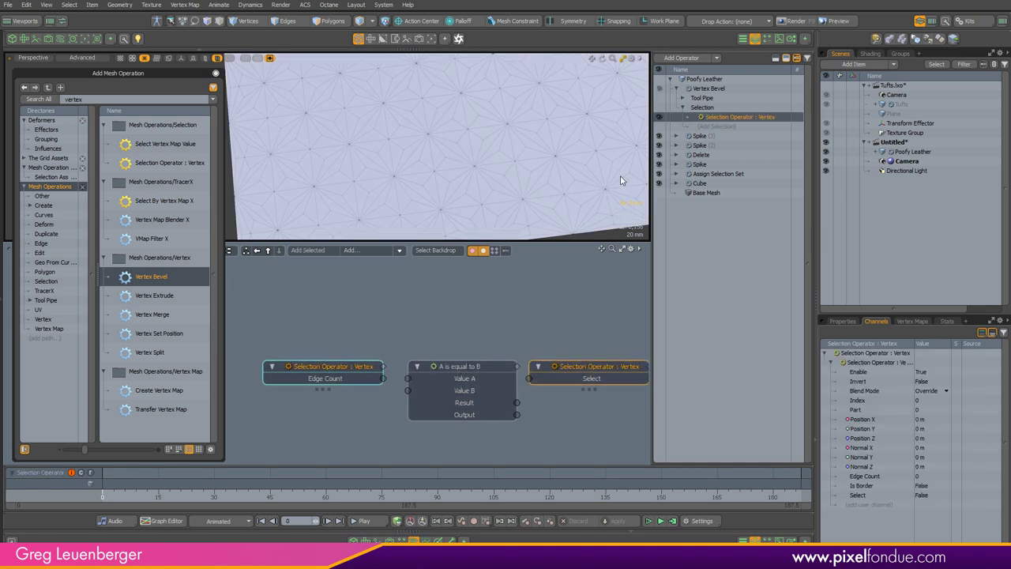
Frame the whole mesh and lasso all its vertices to check them, then clear the selection
key("a")
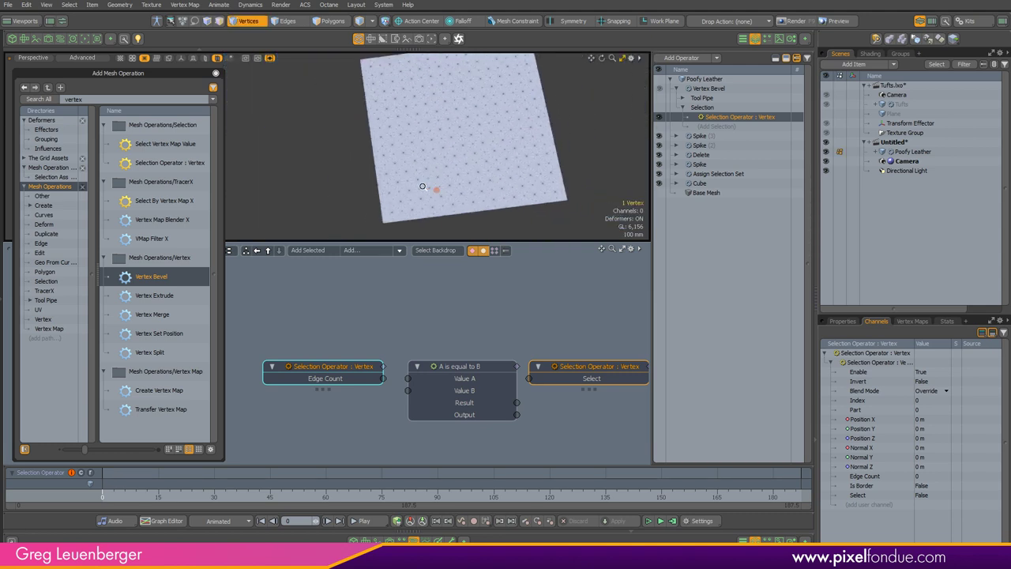
right_click_drag(567, 65, 569, 64)
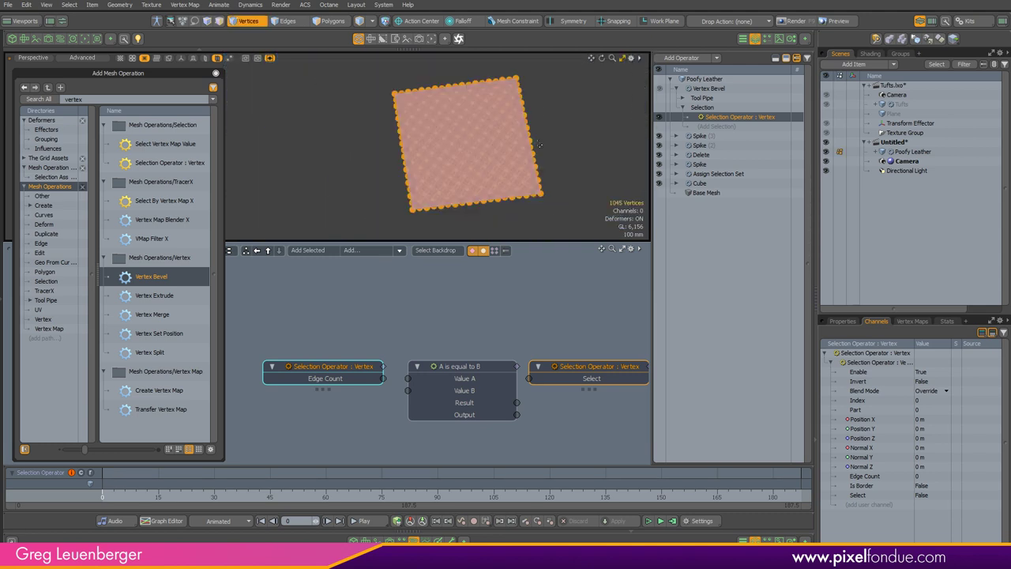
left_click(518, 280)
left_click(439, 214)
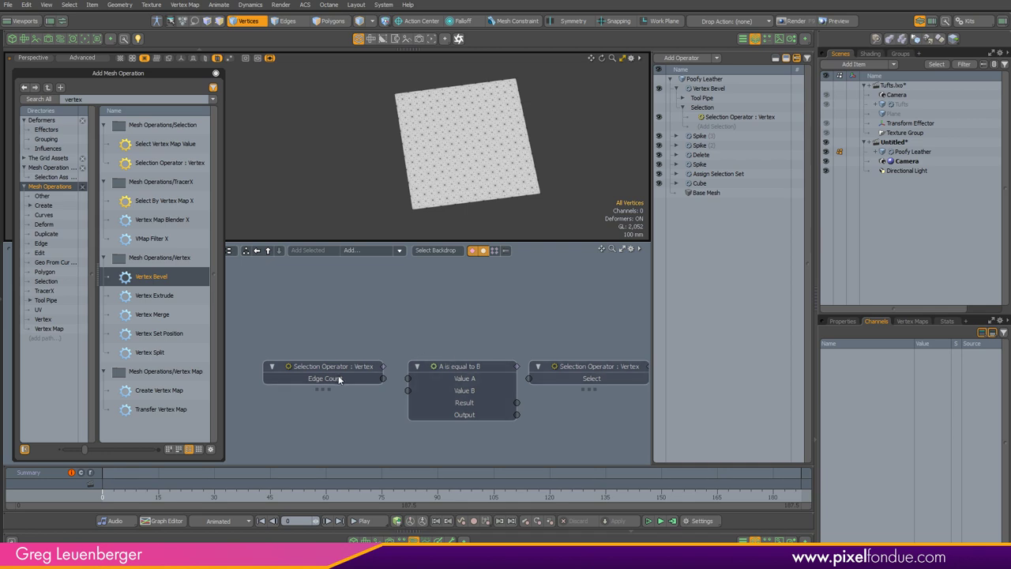
Select the vertex at the mesh's near corner and convert it to its connected edges to count them
scroll(434, 193, "up", 5)
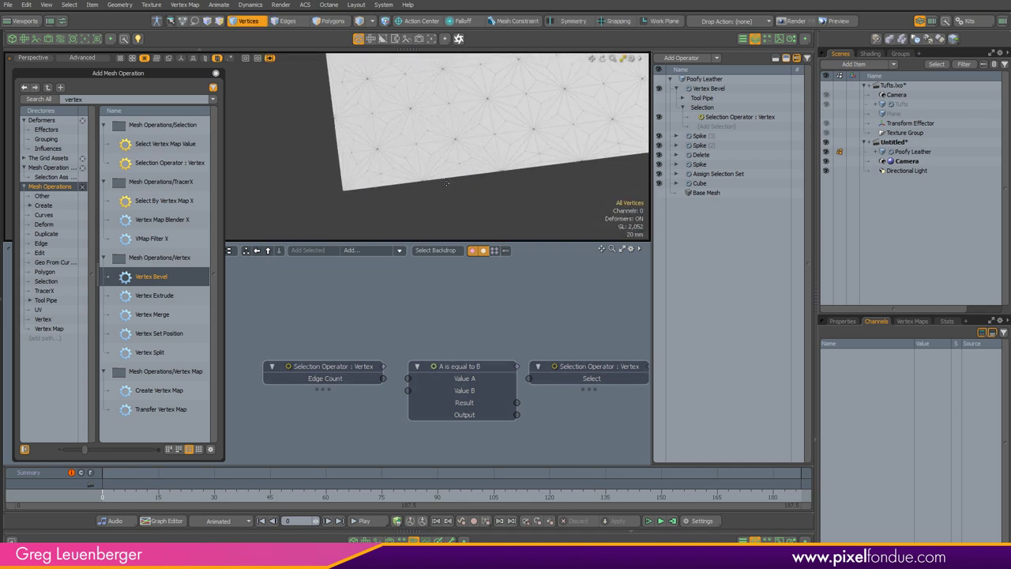
left_click(340, 199)
key("2")
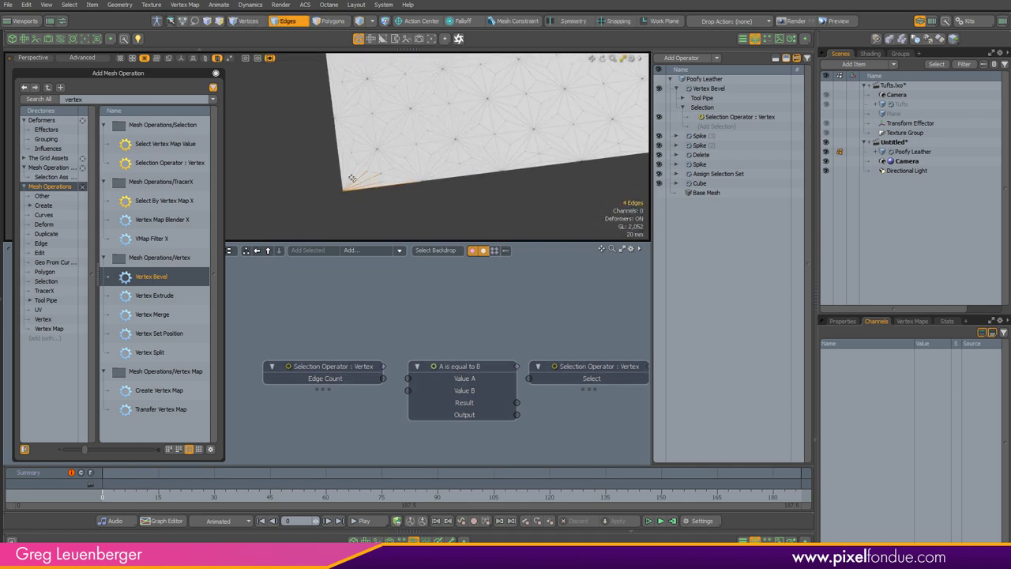
left_click_drag(490, 213, 485, 227, "alt+shift")
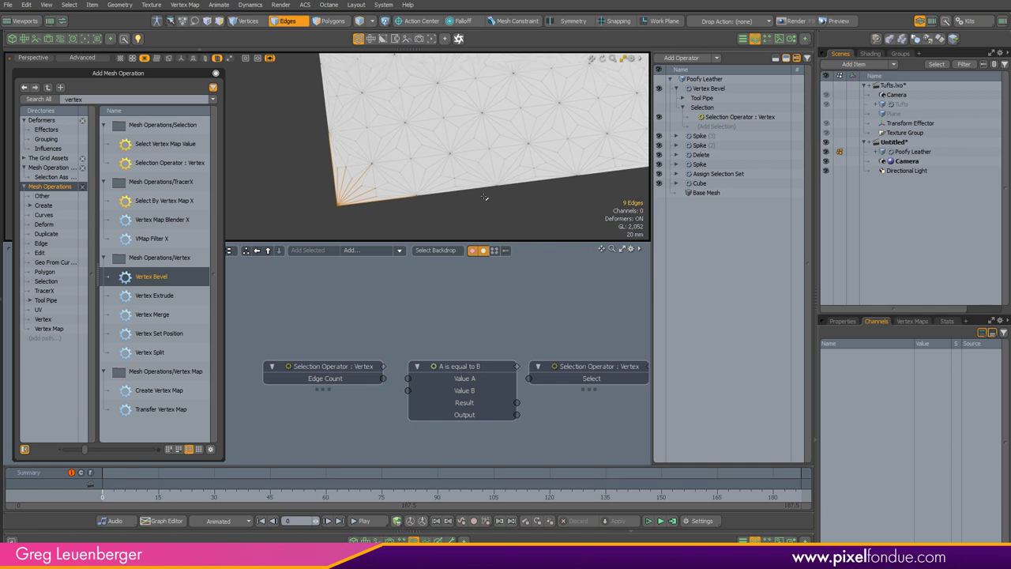
Convert an interior star-centre vertex to its connected edges to count them, then clear the edge selection
key("1")
left_click(452, 153)
key("2")
mouse_move(462, 163)
left_mouse_down()
mouse_move(464, 152)
mouse_move(440, 151)
mouse_move(464, 162)
left_mouse_up()
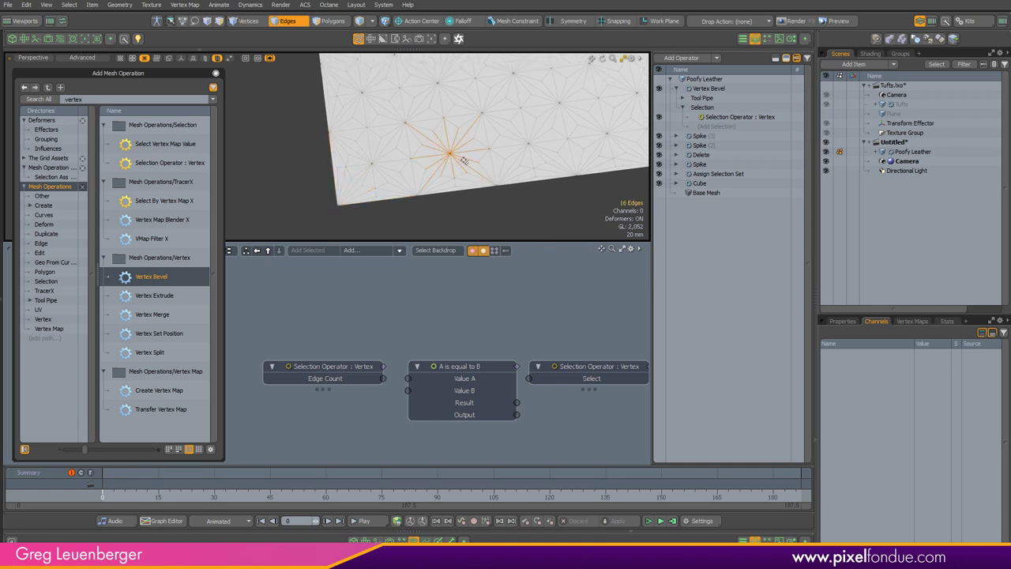
left_click(559, 211)
Link the Selection Operator's Edge Count output to Value B of the A is equal to B node
left_click(336, 376)
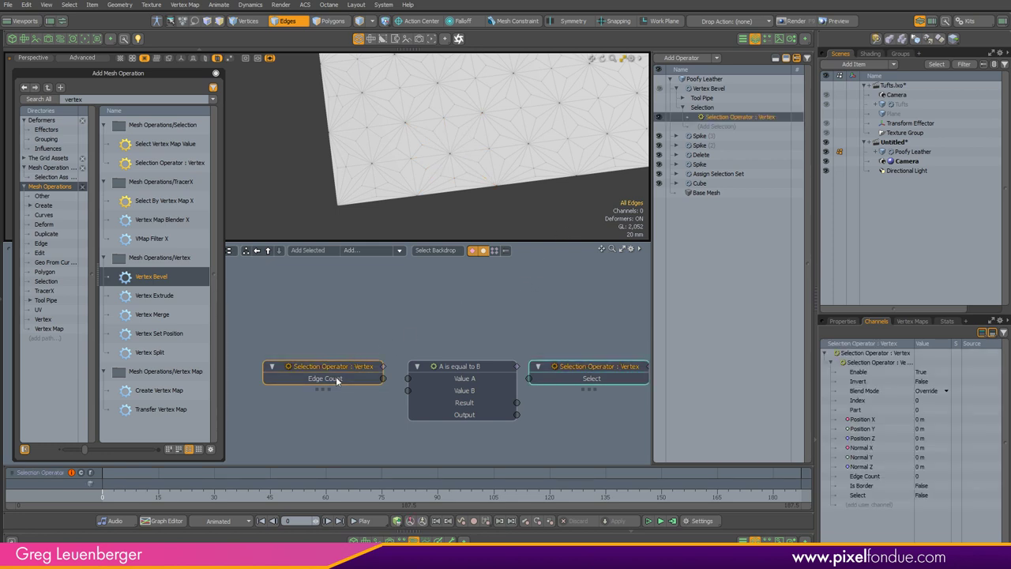
left_click_drag(382, 377, 408, 391)
left_click(421, 405)
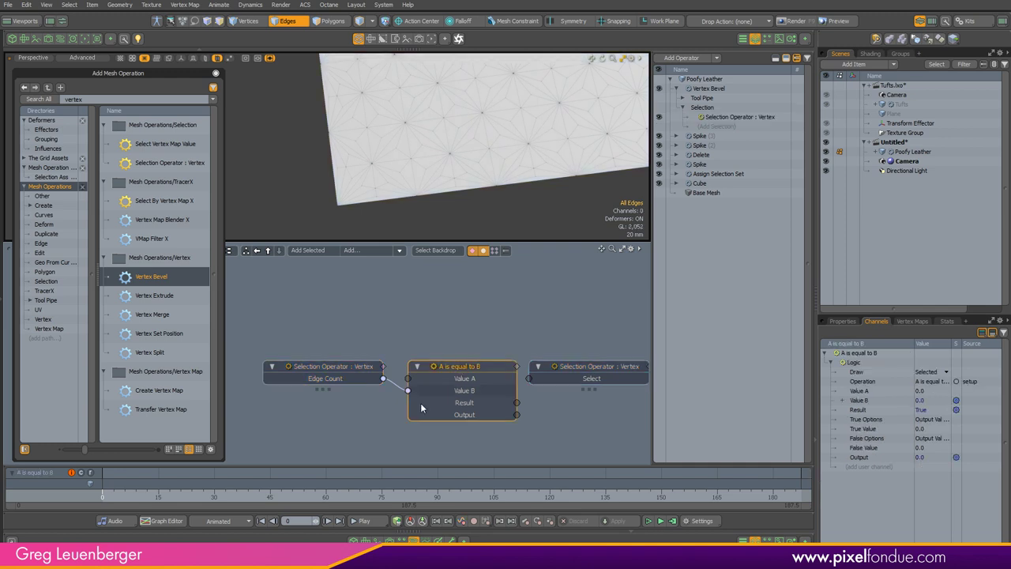
Set Value A of the A is equal to B node to 16 and align the Edge Count node with it
left_click_drag(487, 323, 459, 314, "alt")
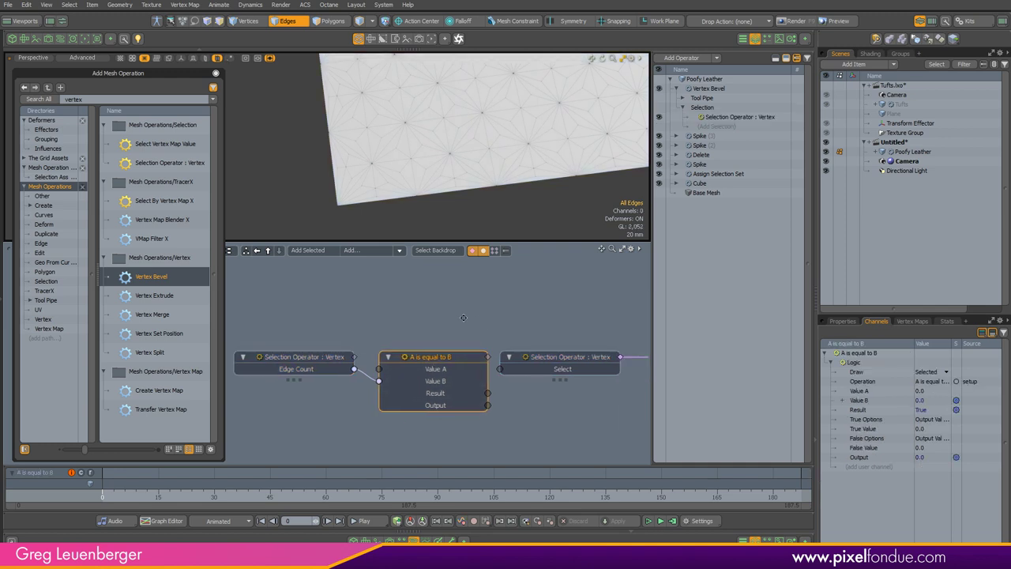
left_click(841, 323)
left_click(929, 343)
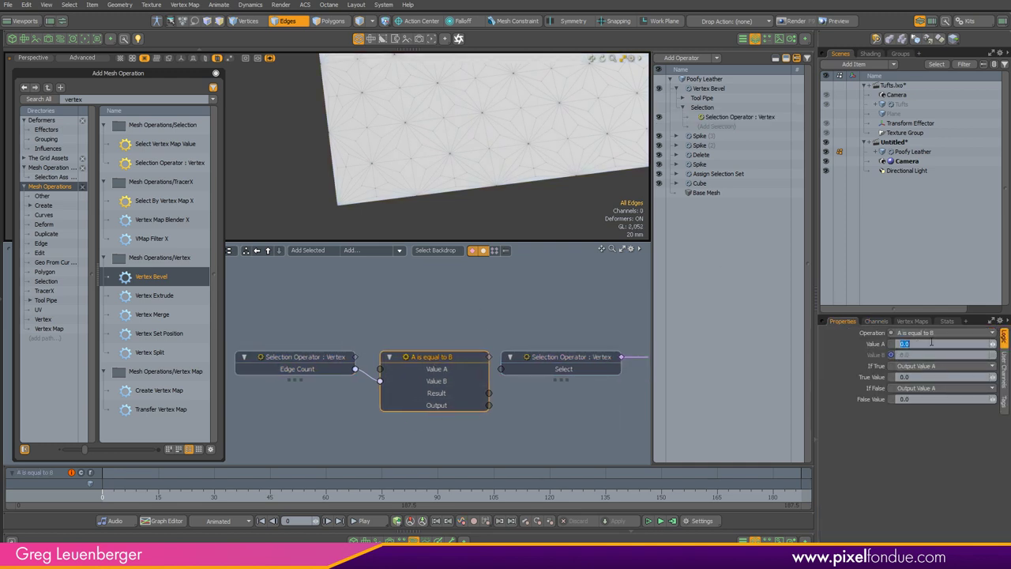
key("Return")
mouse_move(324, 369)
left_mouse_down()
mouse_move(313, 370)
mouse_move(315, 381)
left_mouse_up()
left_click(439, 376)
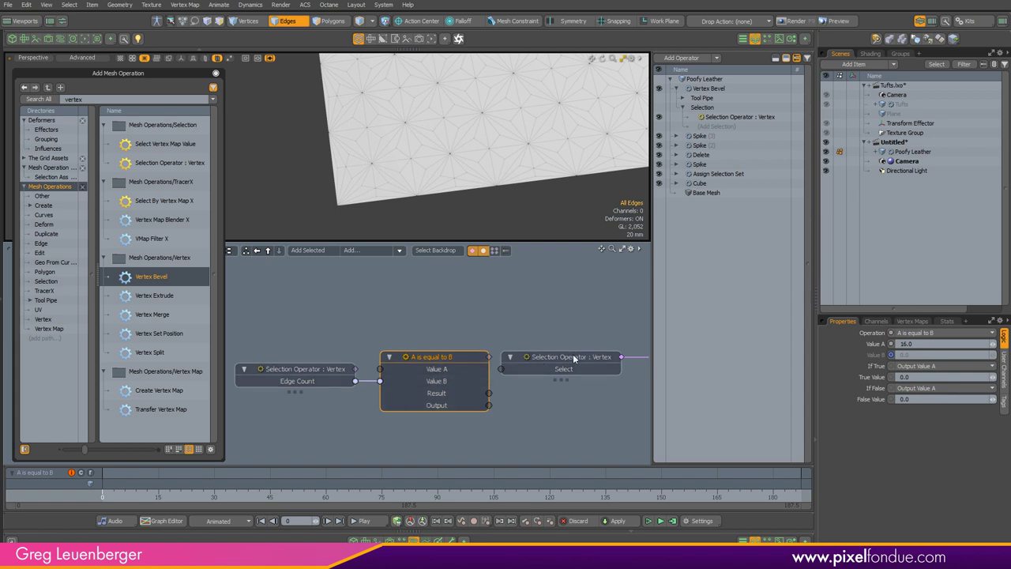
Link the A is equal to B node's Result to the Selection Operator's Select input and display the vertices it selects
left_click_drag(575, 356, 587, 356)
left_click_drag(489, 392, 514, 369)
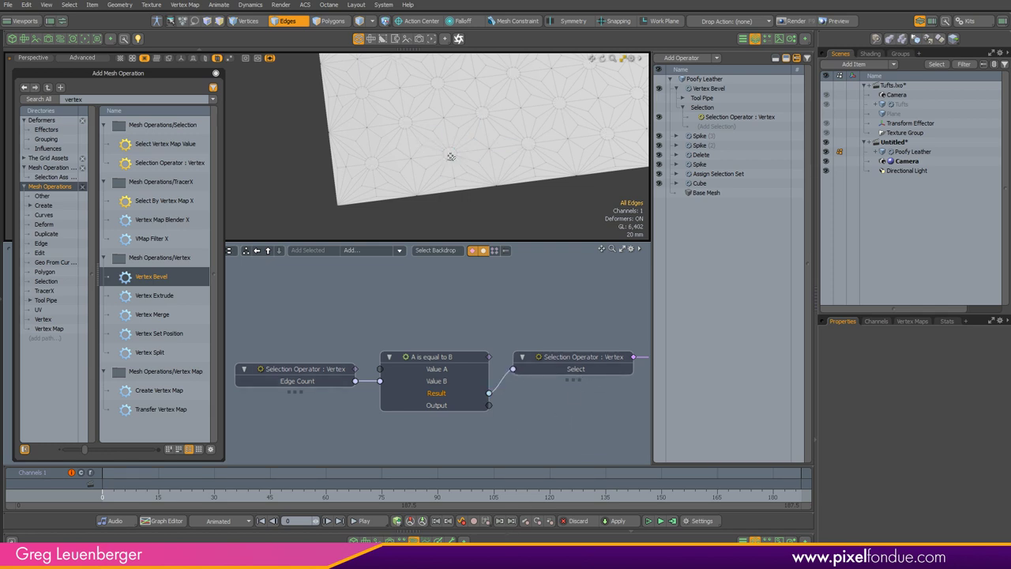
left_click(725, 117)
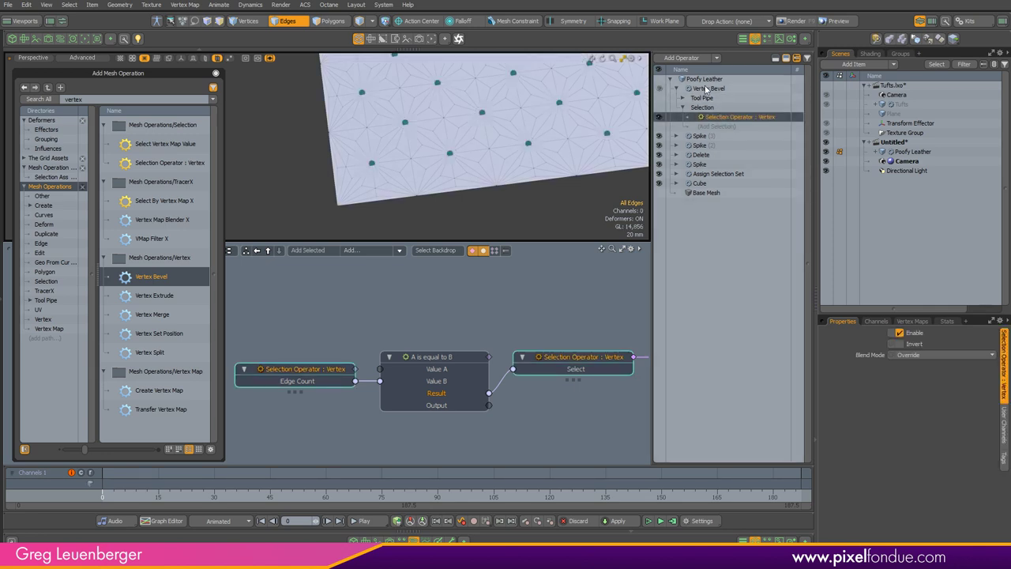
left_click_drag(528, 154, 479, 127, "ctrl+alt")
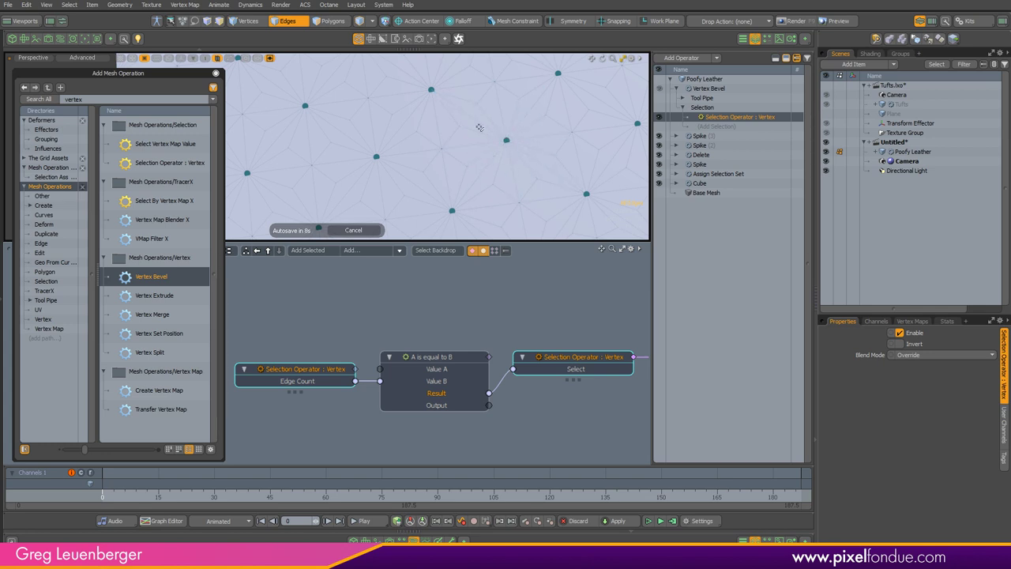
left_click_drag(595, 154, 485, 164, "ctrl+alt")
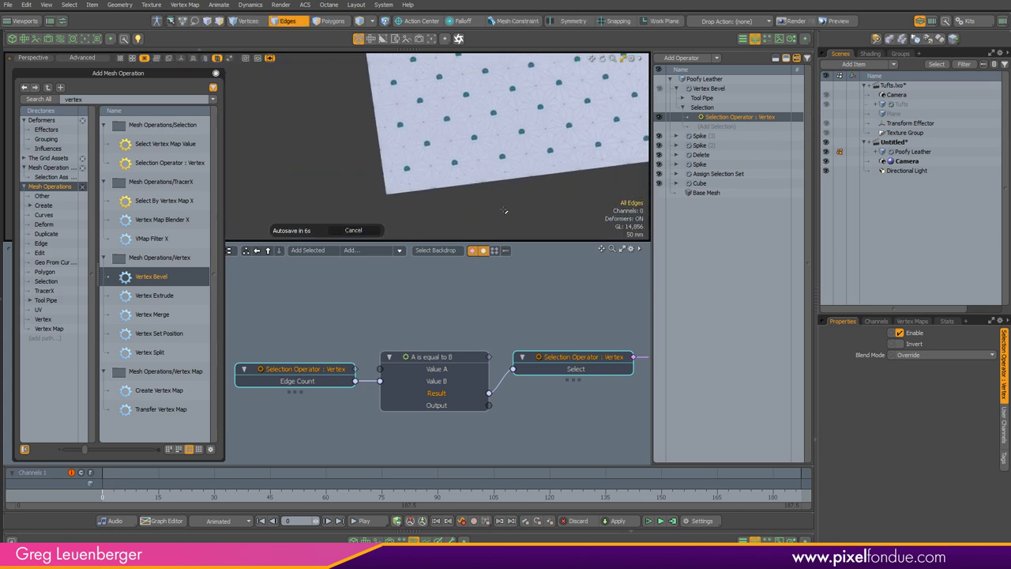
Test the edge-count match on other vertices by setting the logic node's Value A to 8, followed by 3
left_click(455, 359)
left_click(906, 343)
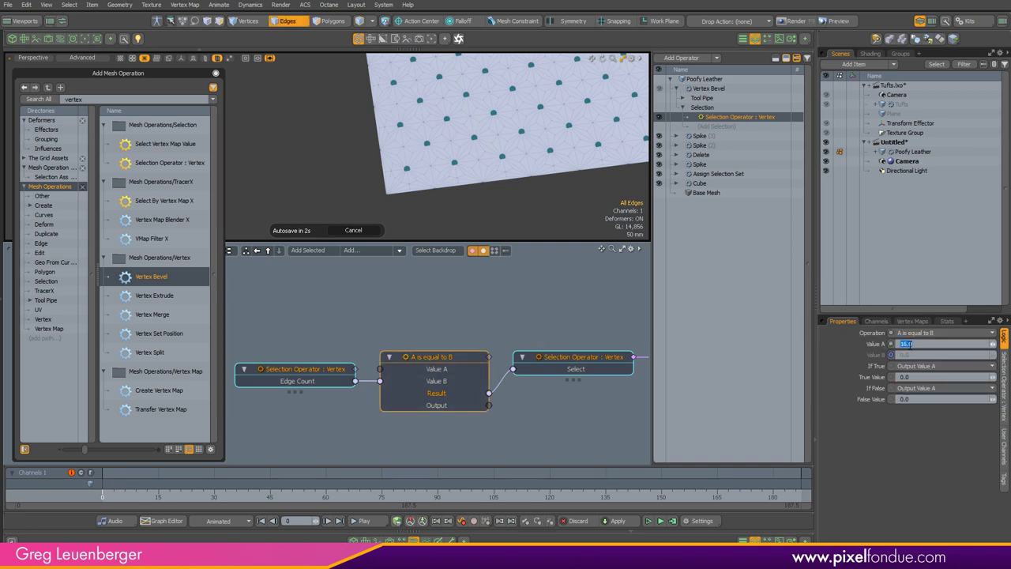
type("8")
key("Return")
left_click_drag(547, 123, 552, 156, "alt+shift")
left_click(915, 344)
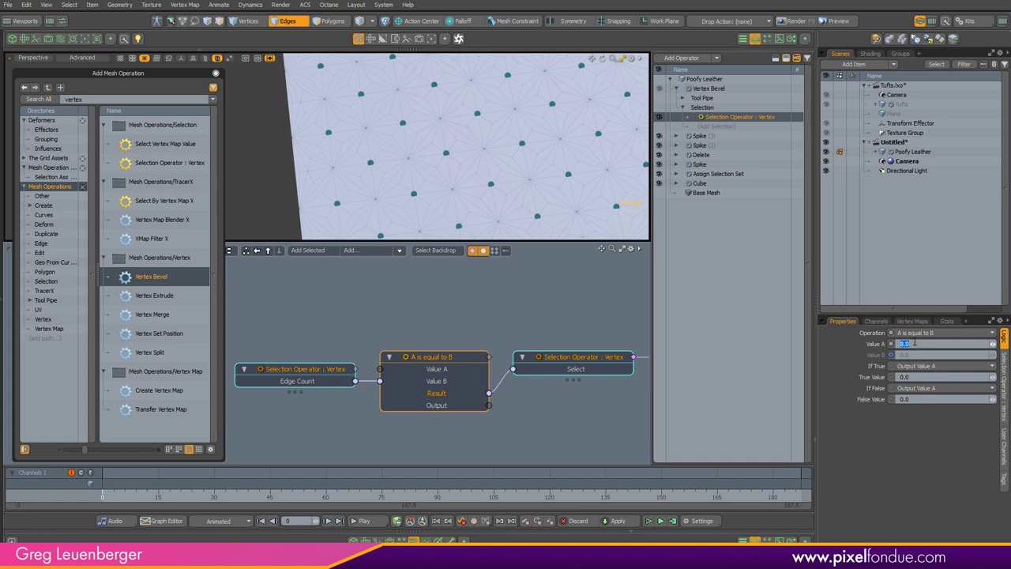
type("3")
key("Return")
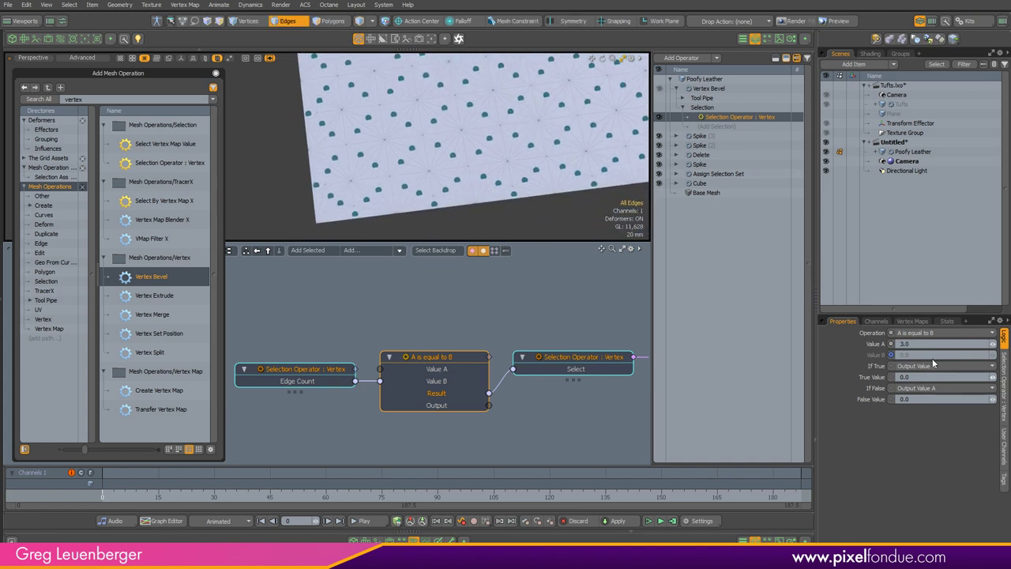
Test Value A at 9 and inspect the mesh's near corner
left_click(908, 344)
type("9")
key("Return")
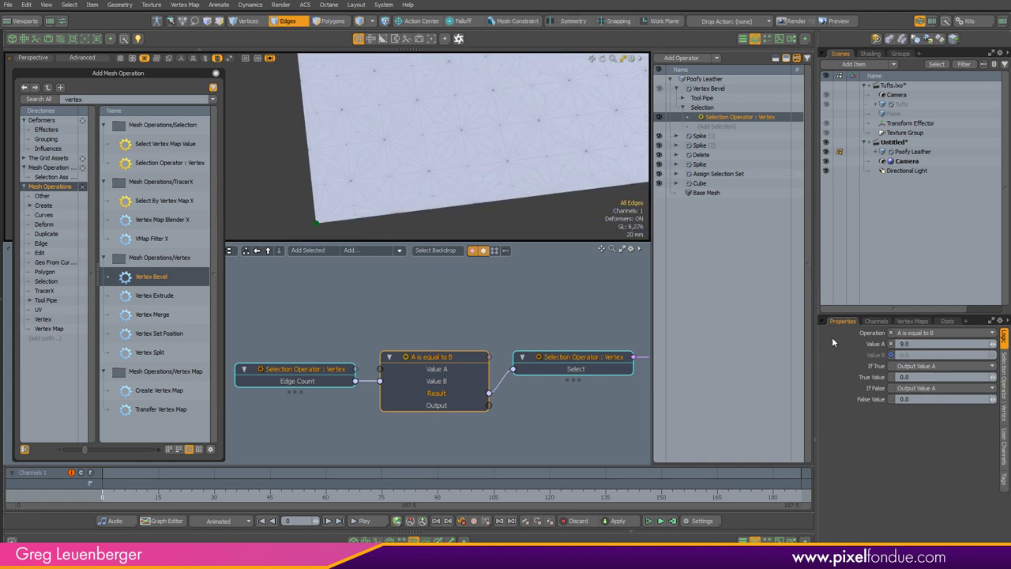
left_click_drag(521, 183, 390, 204, "ctrl+alt")
left_click_drag(489, 147, 447, 147, "alt")
left_click_drag(374, 208, 446, 215, "ctrl+alt")
Restore Value A of the logic node to 16 and deselect the nodes
left_click(909, 344)
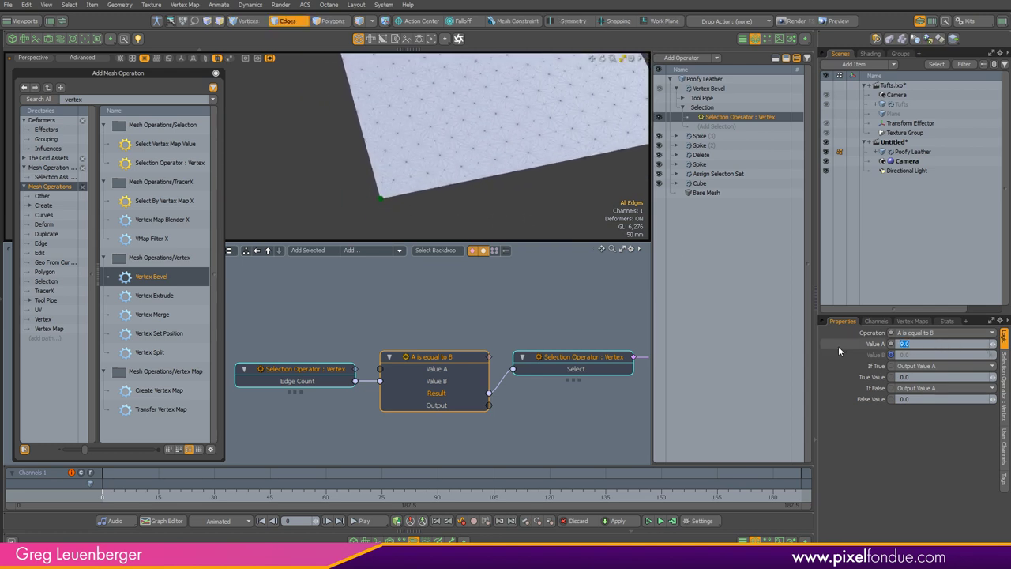
type("16")
key("Return")
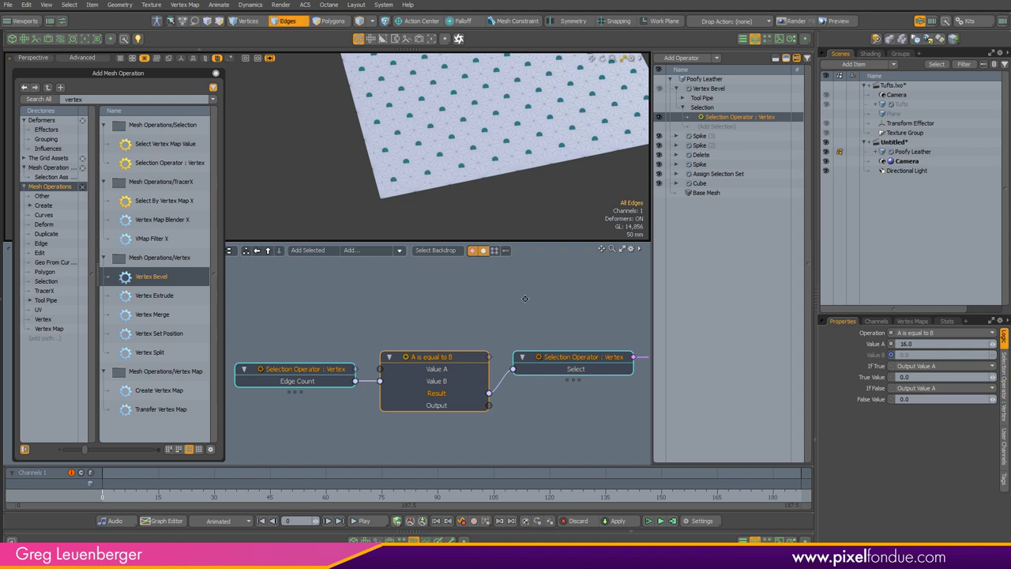
scroll(478, 305, "down", 3)
left_click(480, 377)
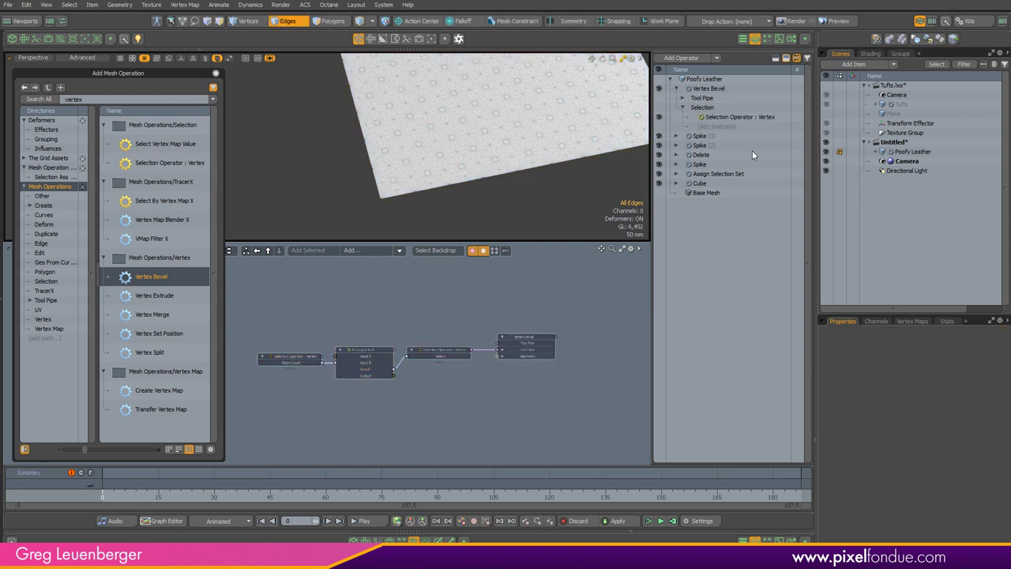
Enlarge the 3D viewport and reduce the Vertex Bevel inset to 4.5 mm
left_click(709, 89)
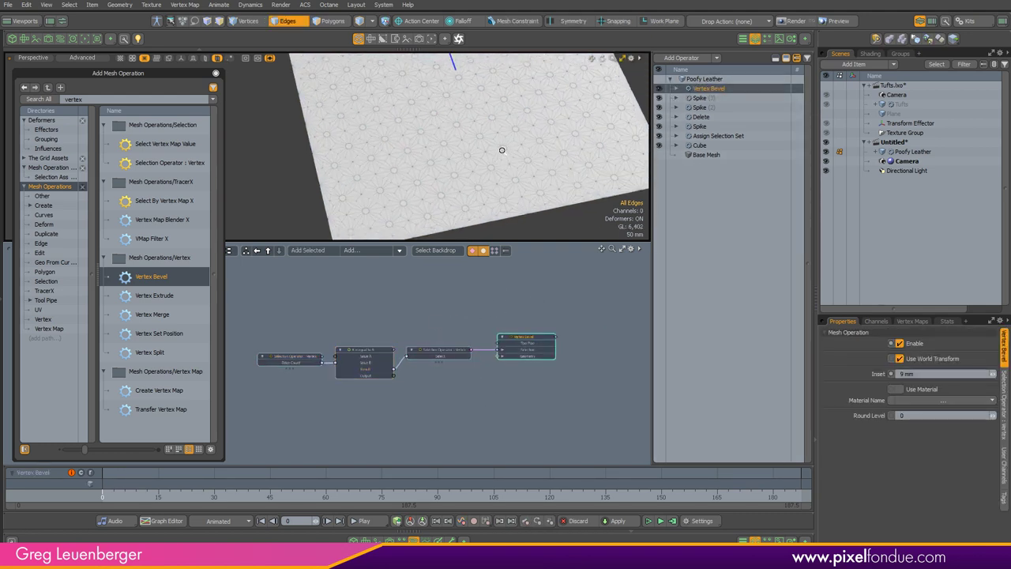
scroll(501, 150, "up", 3)
left_click_drag(438, 242, 438, 464)
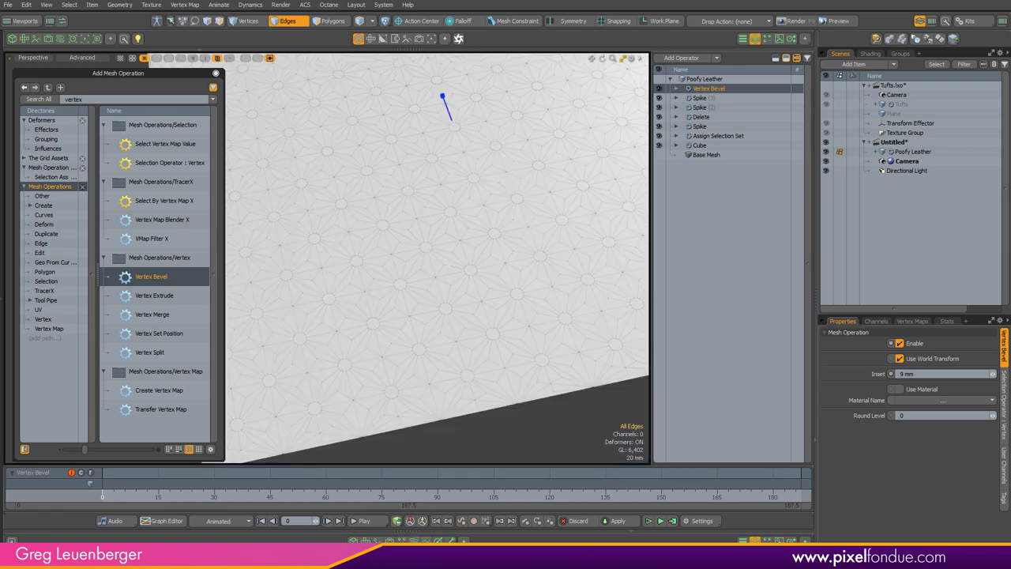
scroll(439, 409, "down", 3)
left_click_drag(440, 395, 447, 239, "alt")
scroll(463, 192, "up", 5)
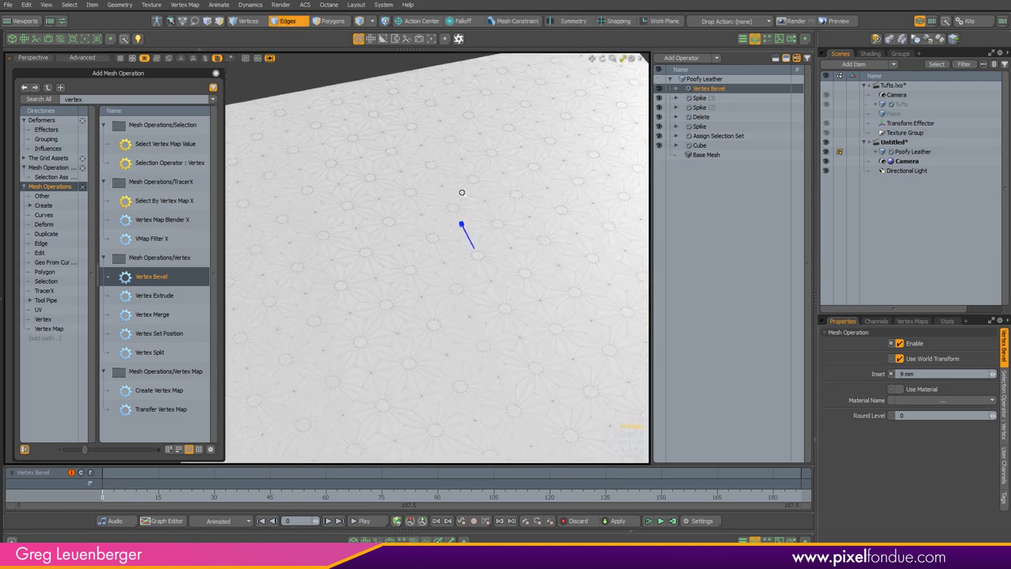
left_click_drag(461, 197, 479, 203, "alt")
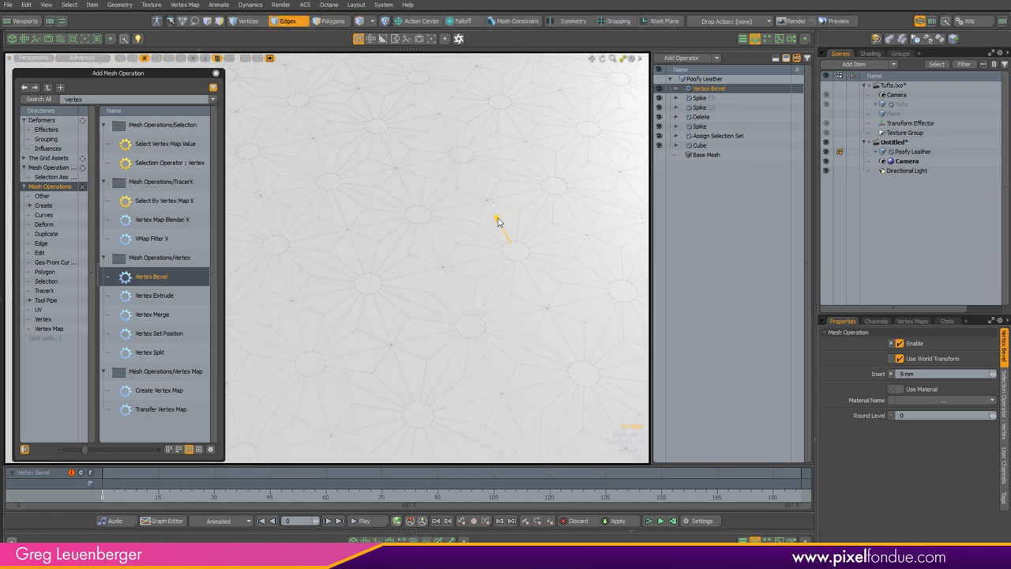
left_click_drag(497, 218, 495, 227)
left_click_drag(464, 313, 476, 219, "alt")
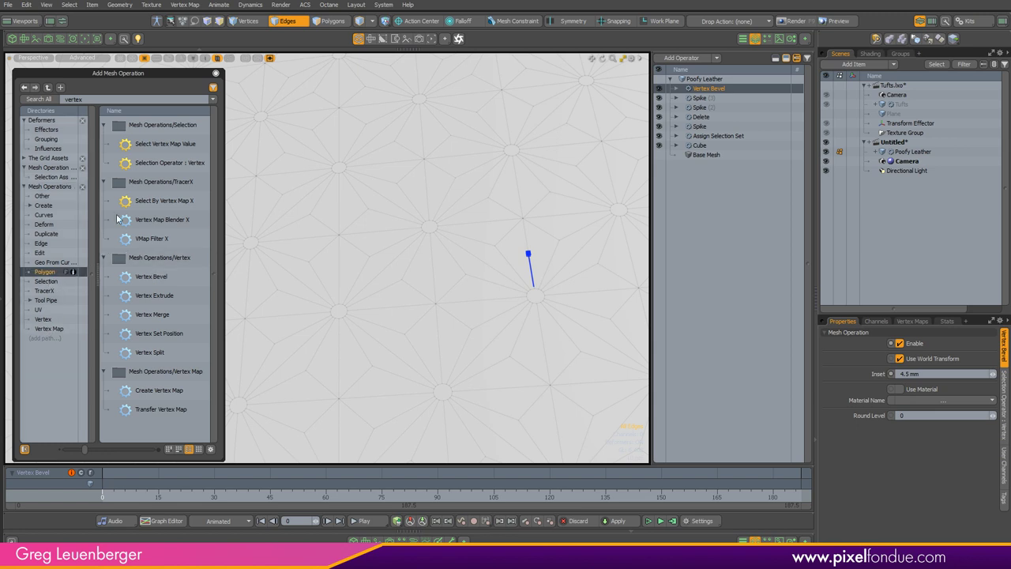
Clear the mesh operation search and add a Polygon Bevel above Vertex Bevel in the operator stack
left_click_drag(93, 98, 27, 114)
key("BackSpace")
key("Return")
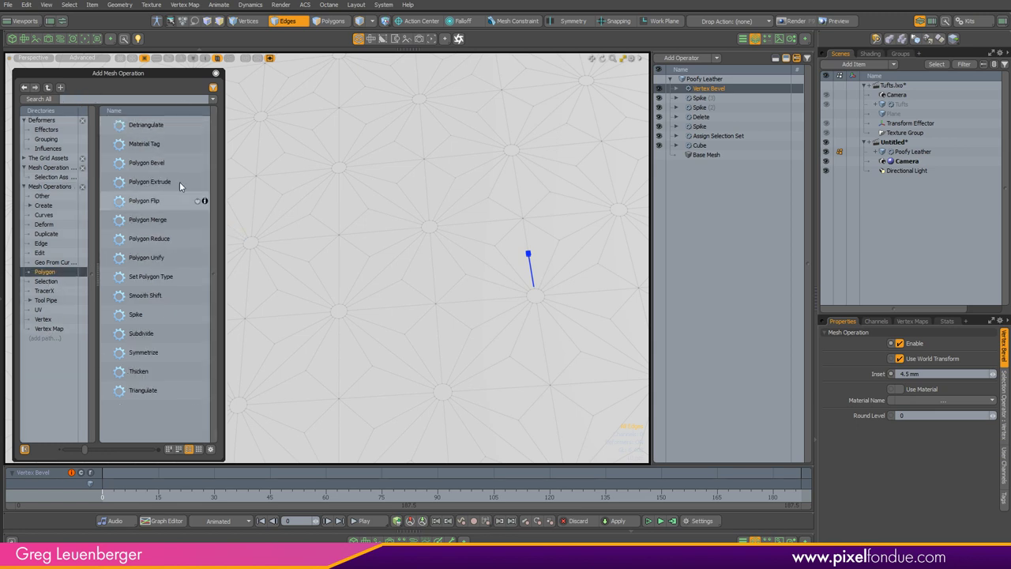
double_click(144, 163)
left_click_drag(511, 331, 527, 308, "alt")
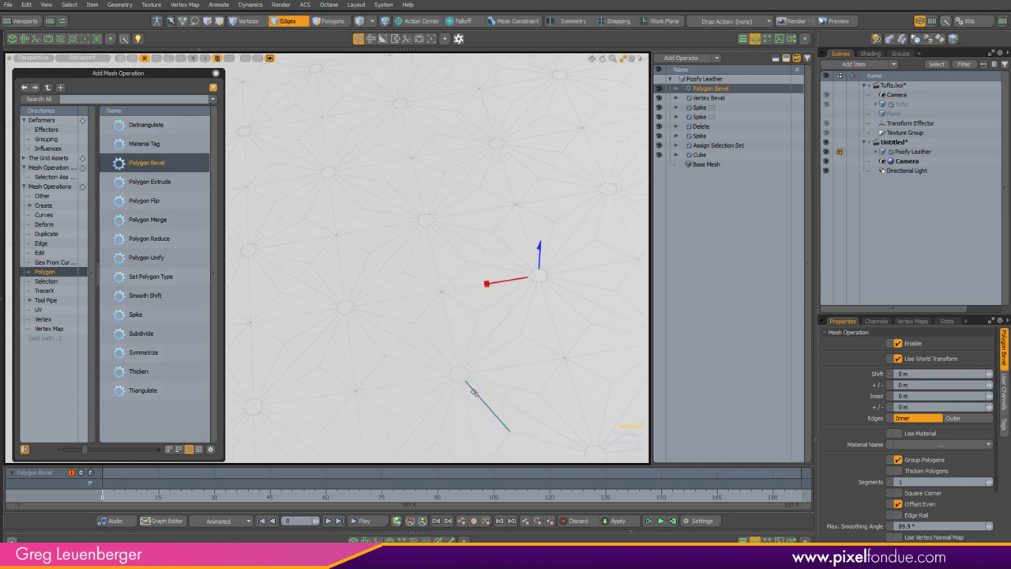
left_click(535, 246)
left_click_drag(539, 249, 538, 243)
key("ctrl+z")
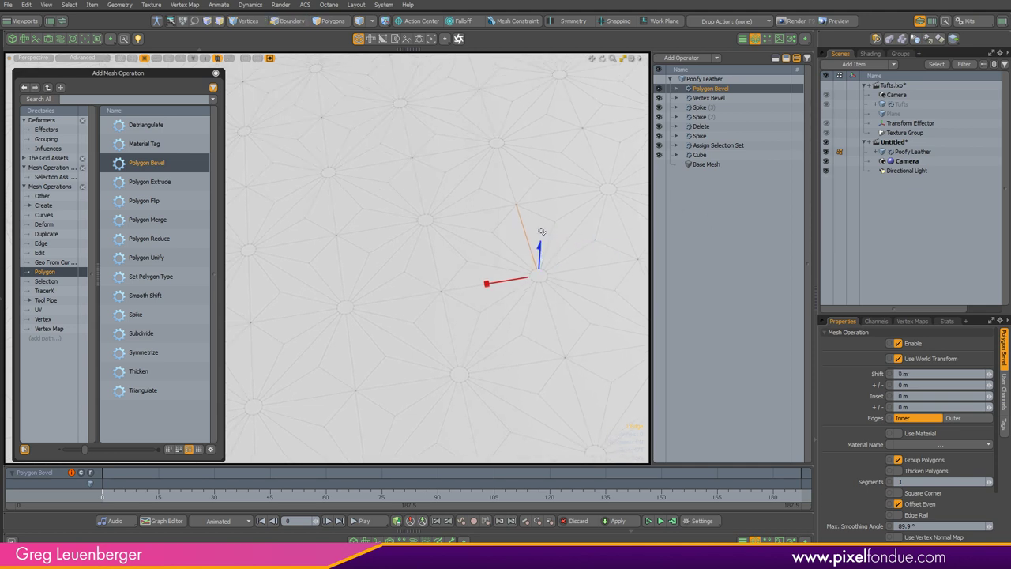
left_click(524, 233, "ctrl")
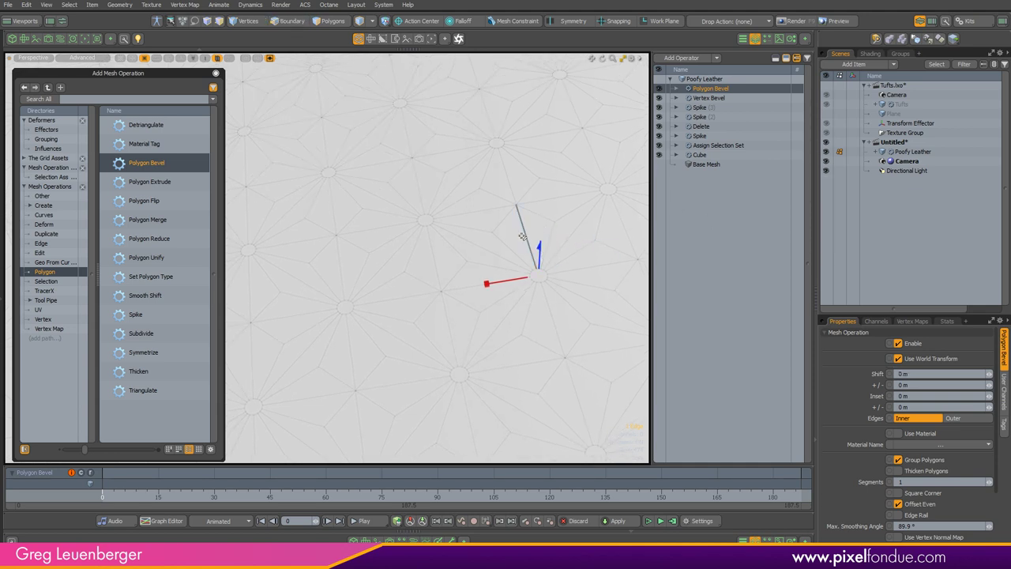
Add a Select by Previous Operation to the Polygon Bevel's selection
left_click(678, 89)
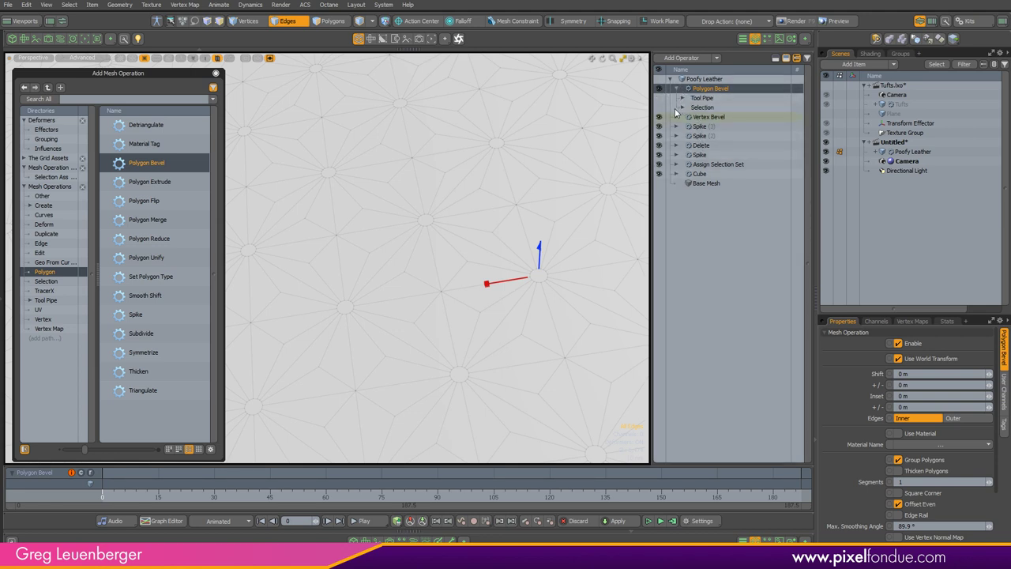
left_click(683, 108)
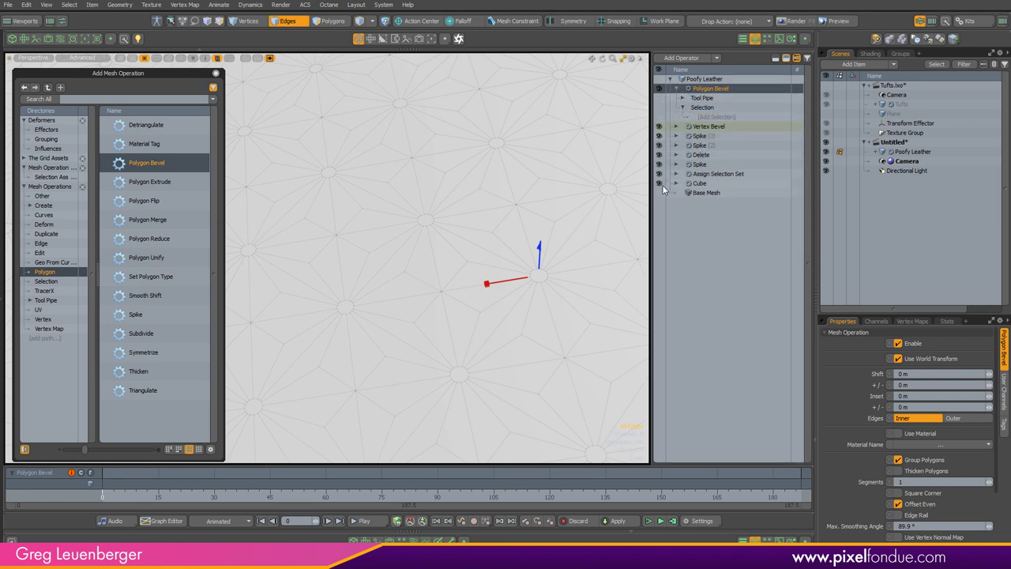
left_click(716, 117)
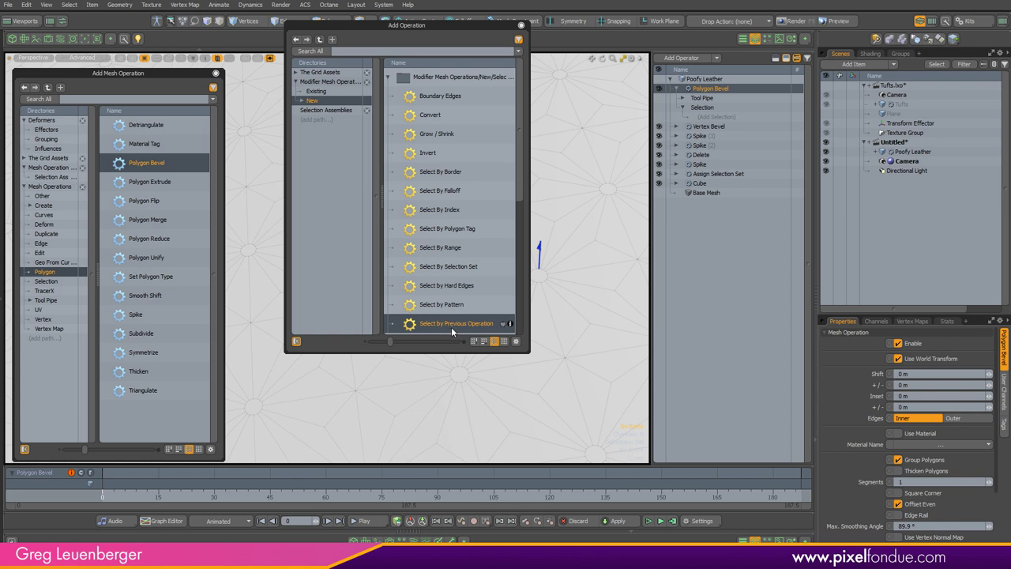
double_click(450, 326)
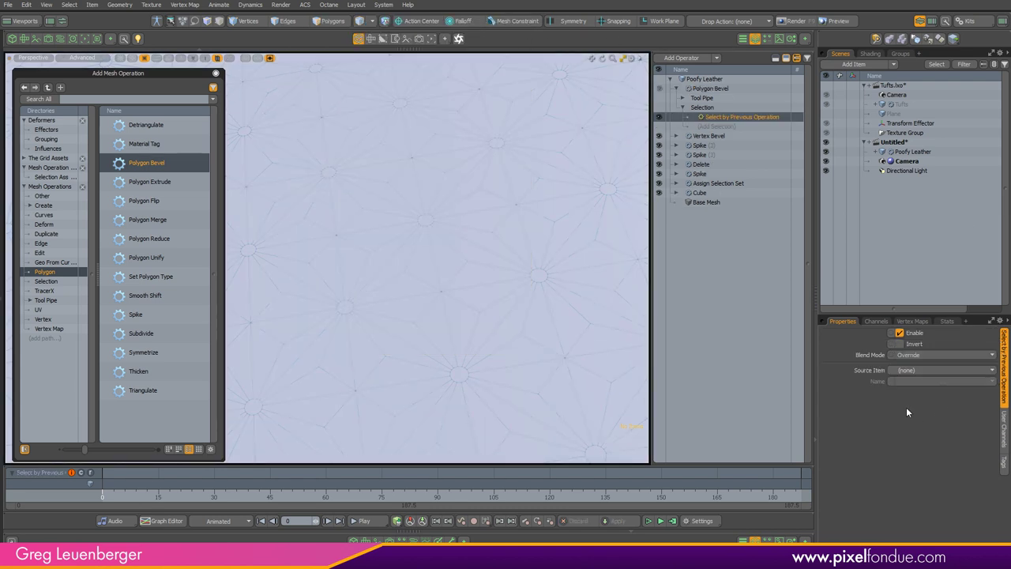
Set the selection's source item to Vertex Bevel and its name to New Polygon
left_click(913, 371)
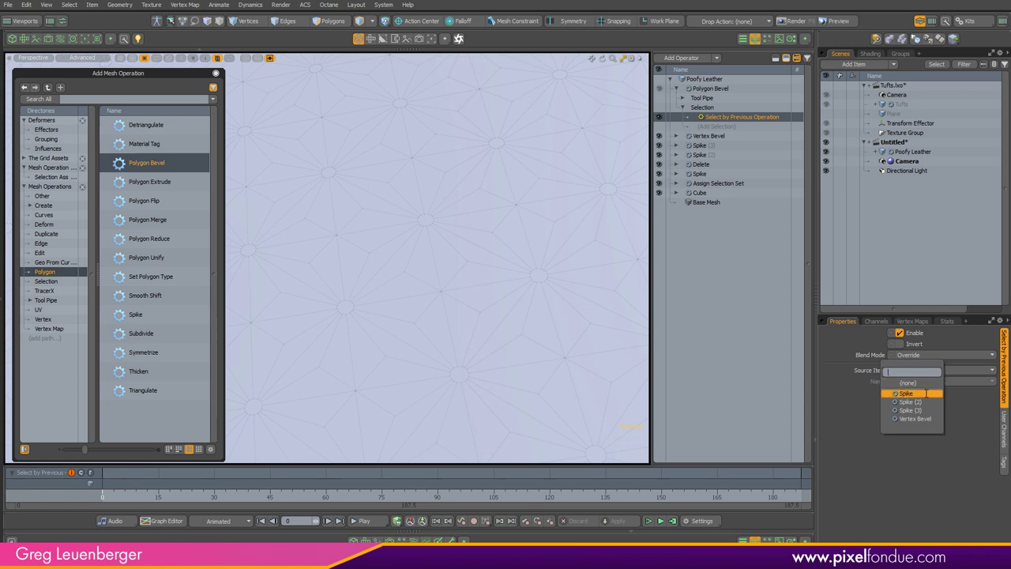
left_click(914, 418)
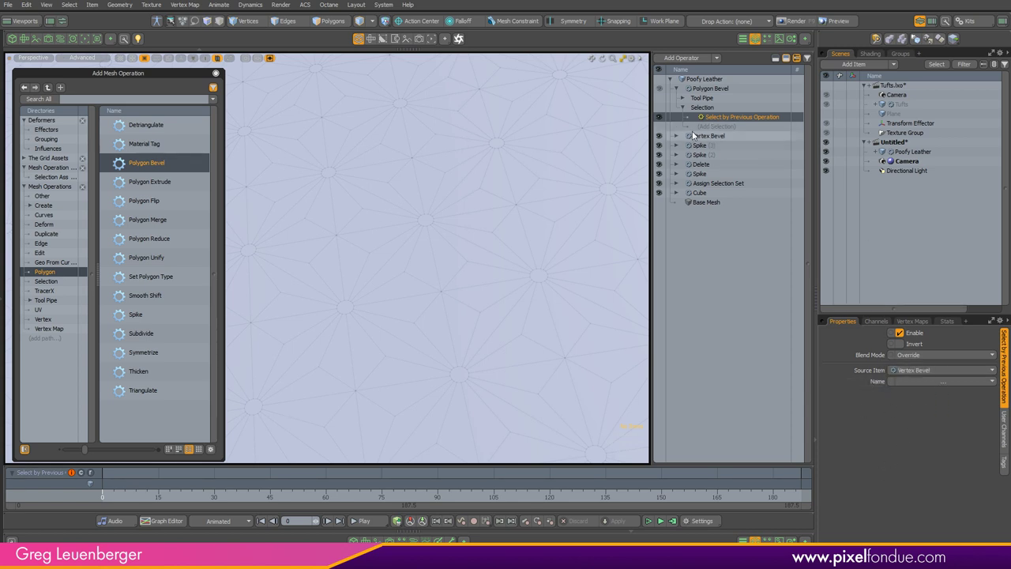
left_click(922, 379)
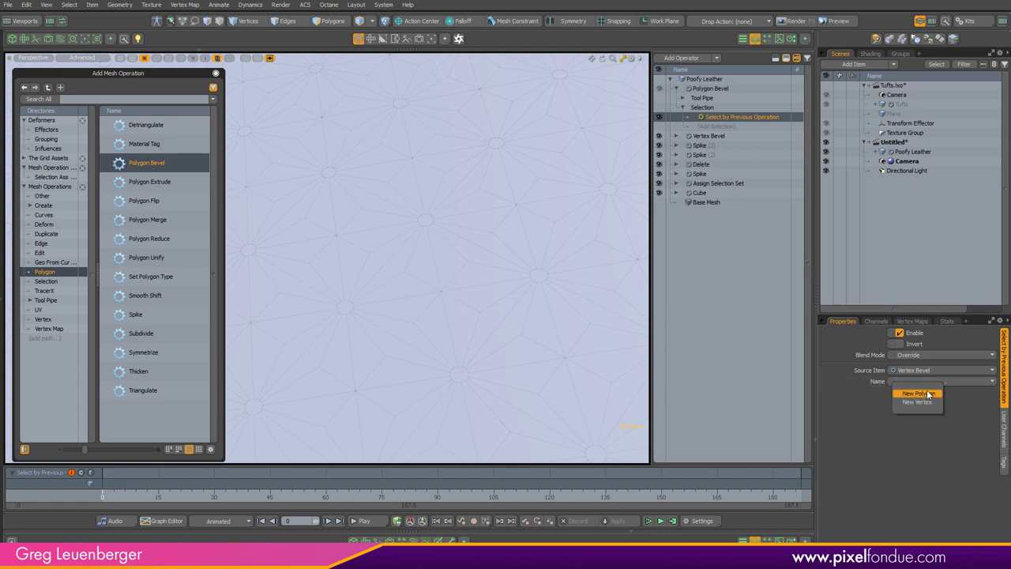
left_click(928, 397)
scroll(454, 409, "up", 5)
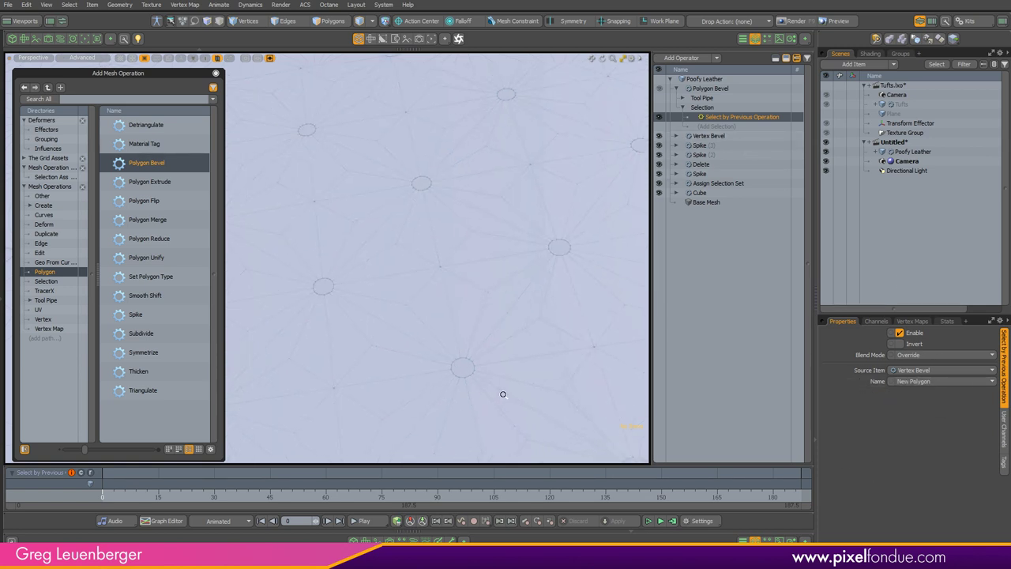
mouse_move(504, 392)
left_mouse_down("alt")
mouse_move(489, 343)
mouse_move(517, 402)
left_mouse_up("alt")
Inset the small tuft-centre polygons by 1.1 mm with the Polygon Bevel
left_click(711, 88)
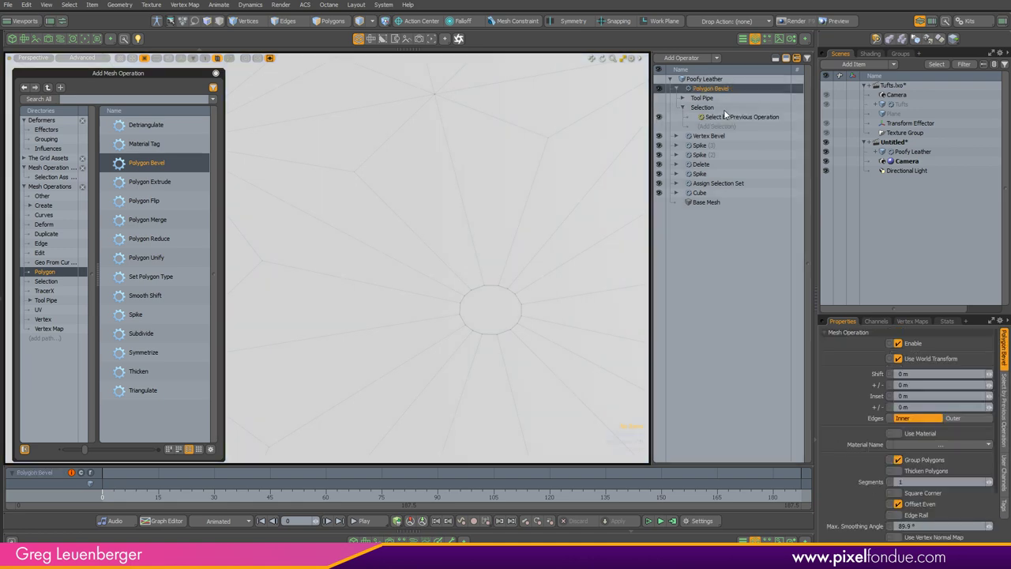
scroll(460, 257, "down", 3)
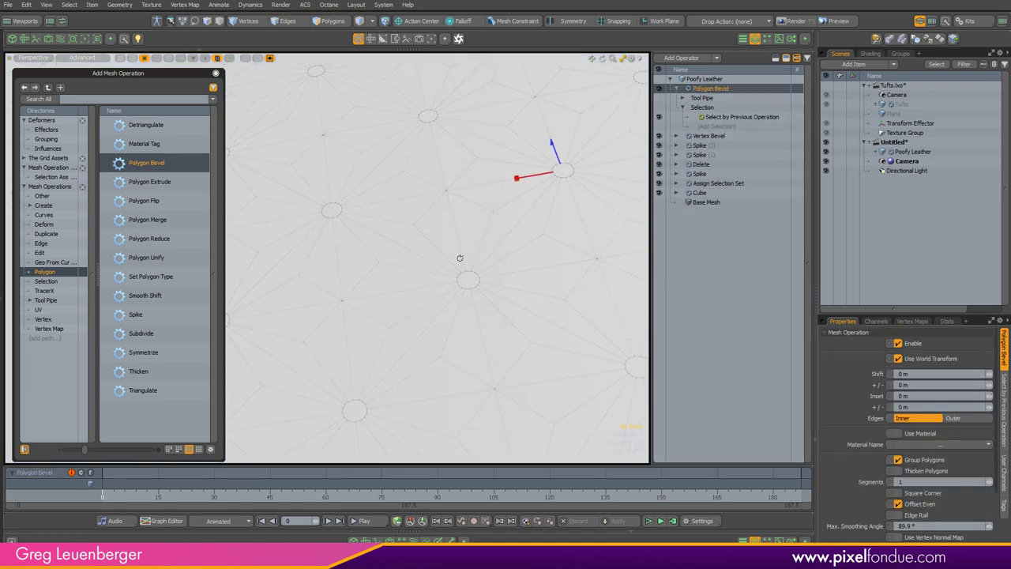
mouse_move(736, 117)
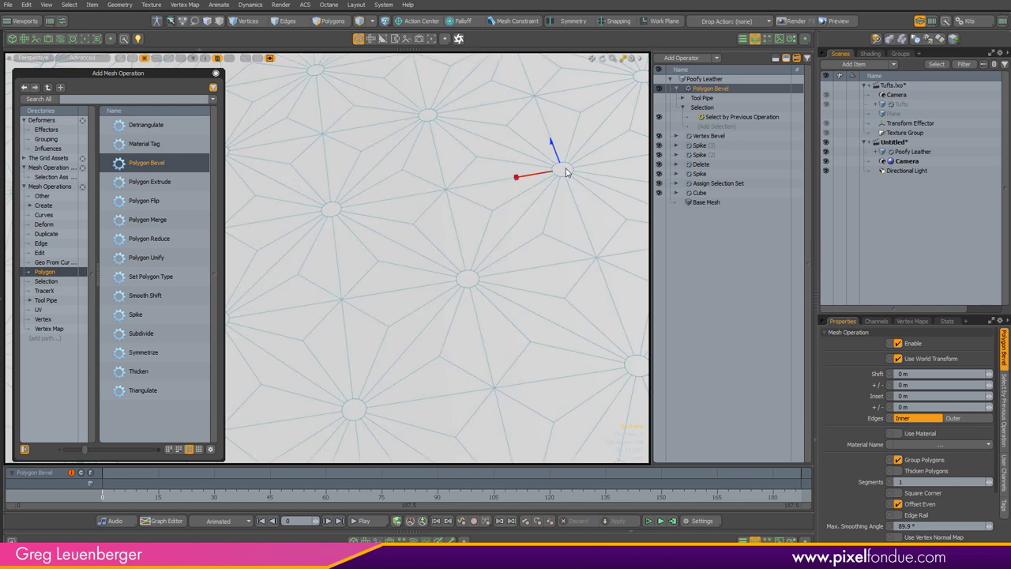
scroll(565, 172, "up", 5)
left_click_drag(589, 163, 532, 199, "alt+shift")
left_click_drag(445, 219, 437, 194)
scroll(440, 198, "up", 2)
scroll(510, 203, "down", 2)
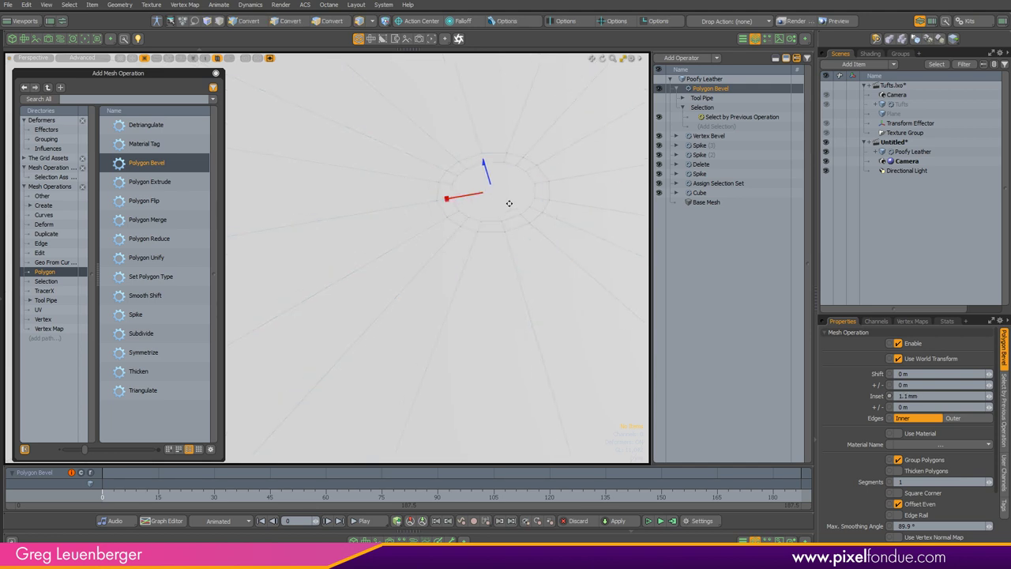
Add a second Polygon Bevel on top of the operator stack with a Select by Previous Operation in its selection
left_click(143, 165)
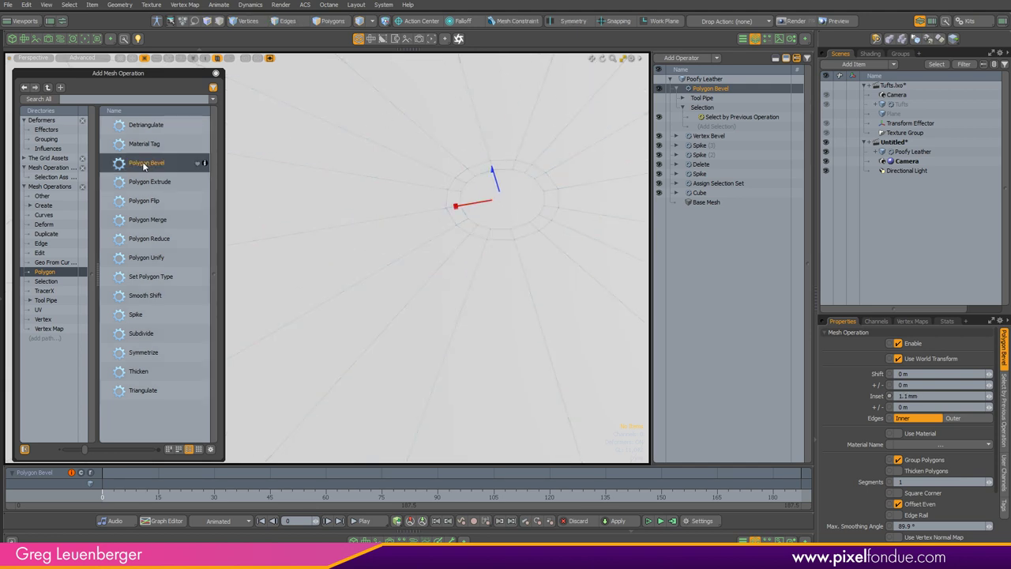
left_click_drag(147, 164, 688, 90)
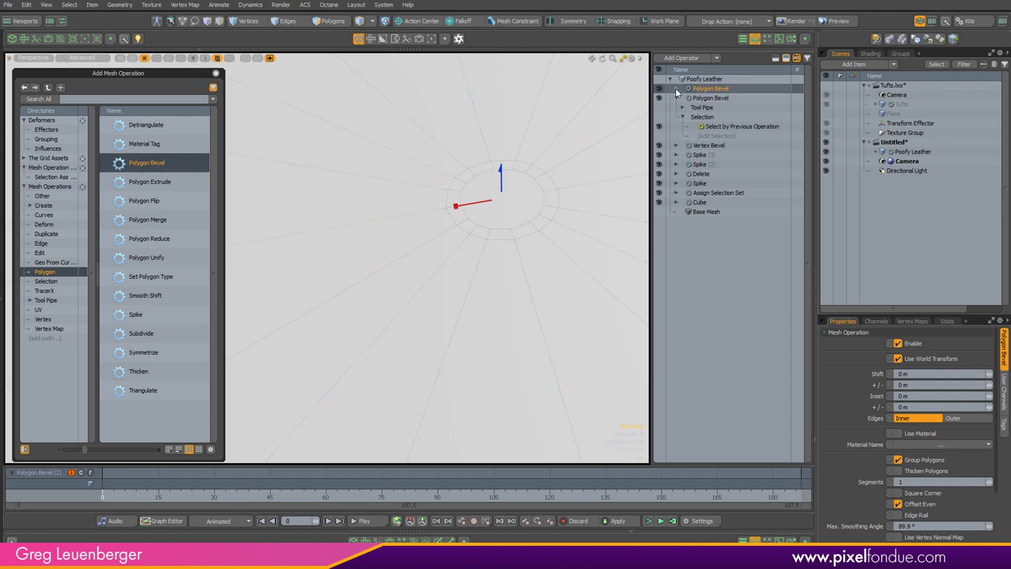
left_click(677, 90)
left_click(722, 117)
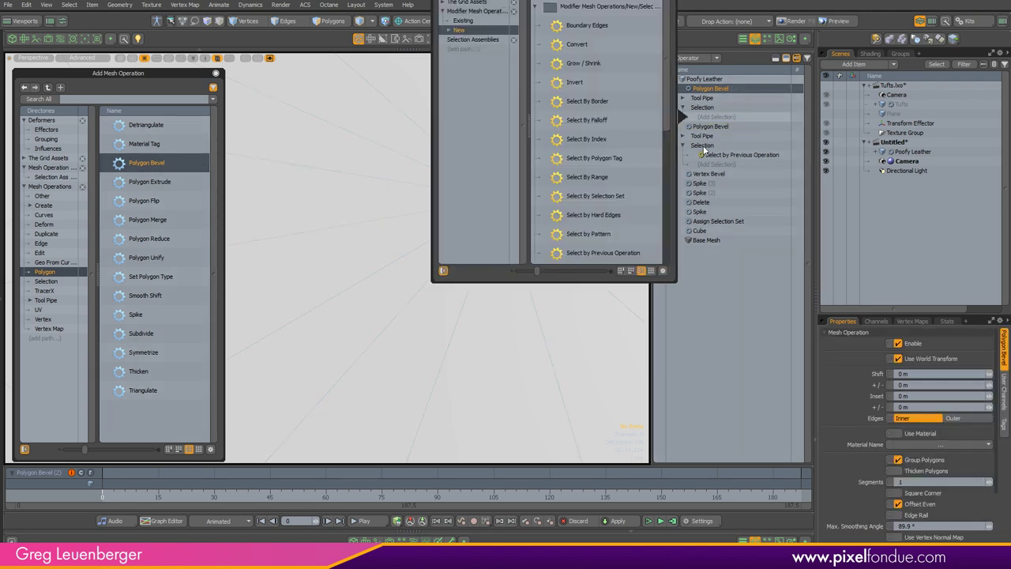
left_click_drag(699, 154, 706, 118)
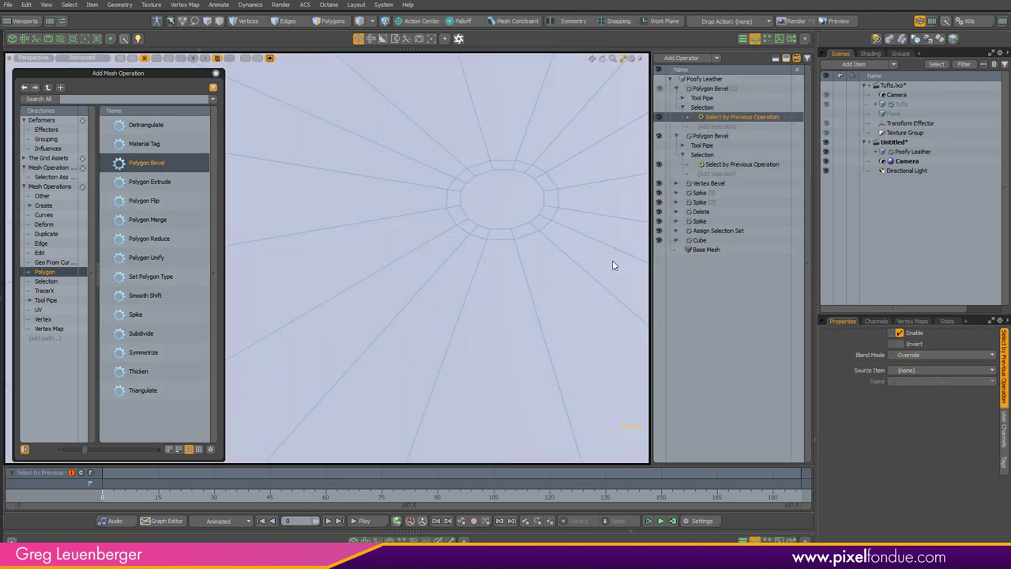
Set the new selection's source item to Polygon Bevel and its name to Front
left_click(940, 369)
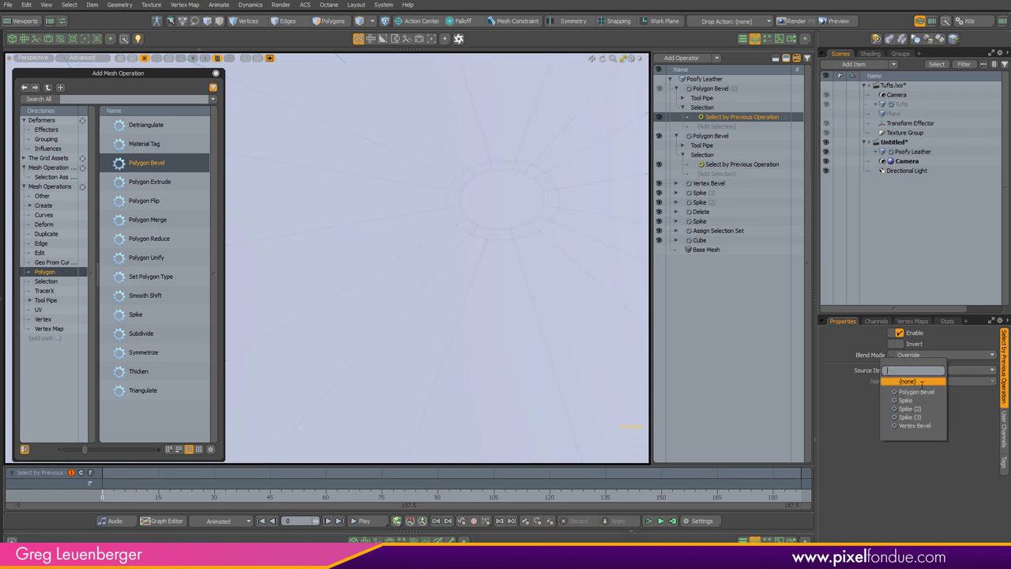
left_click(917, 392)
left_click(916, 380)
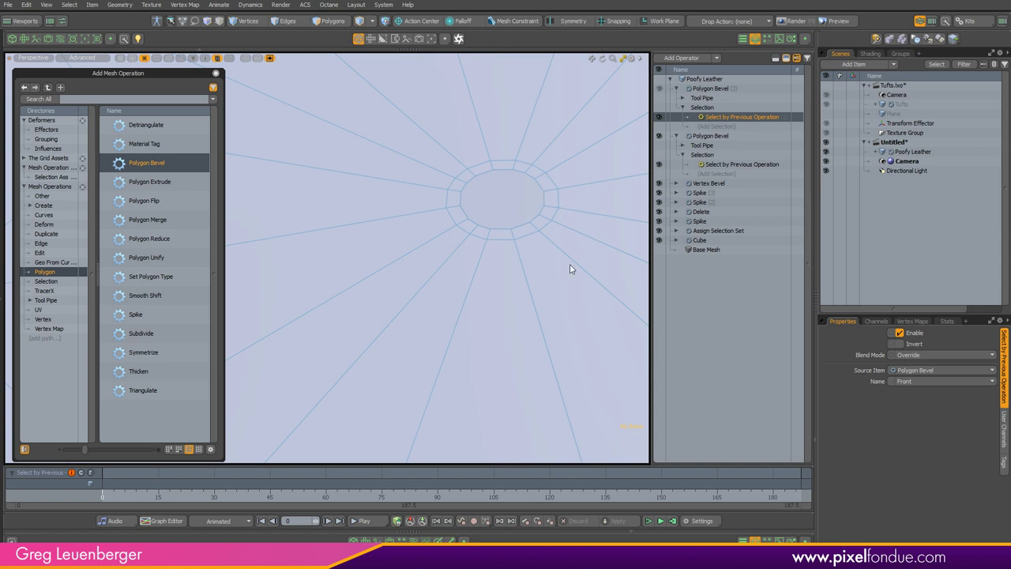
Shift the inset tuft-centre polygons outward by 3.65 mm with the upper Polygon Bevel
scroll(548, 276, "up", 5)
left_click_drag(546, 300, 586, 364, "ctrl+alt")
left_click(711, 89)
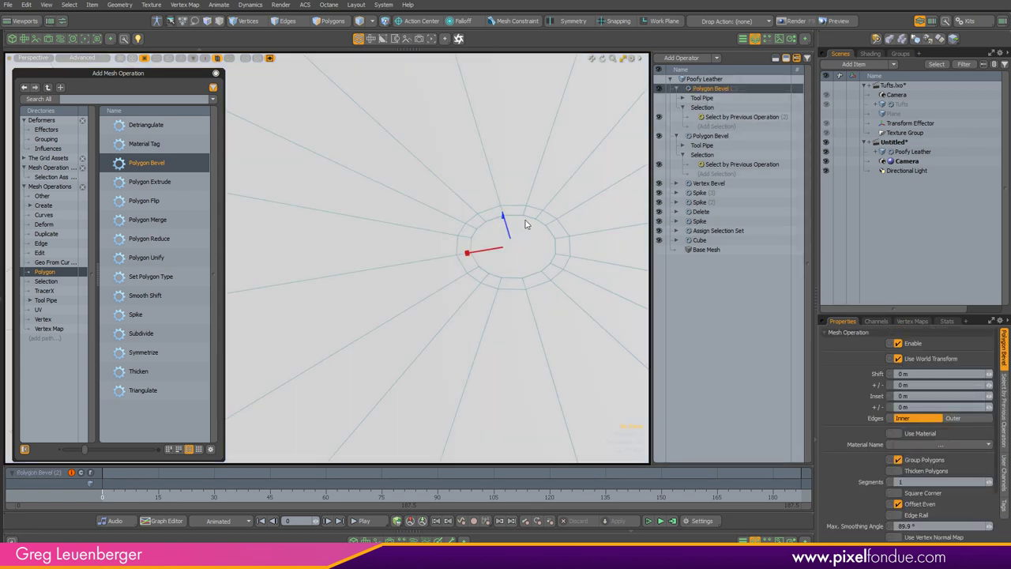
left_click_drag(507, 226, 495, 187)
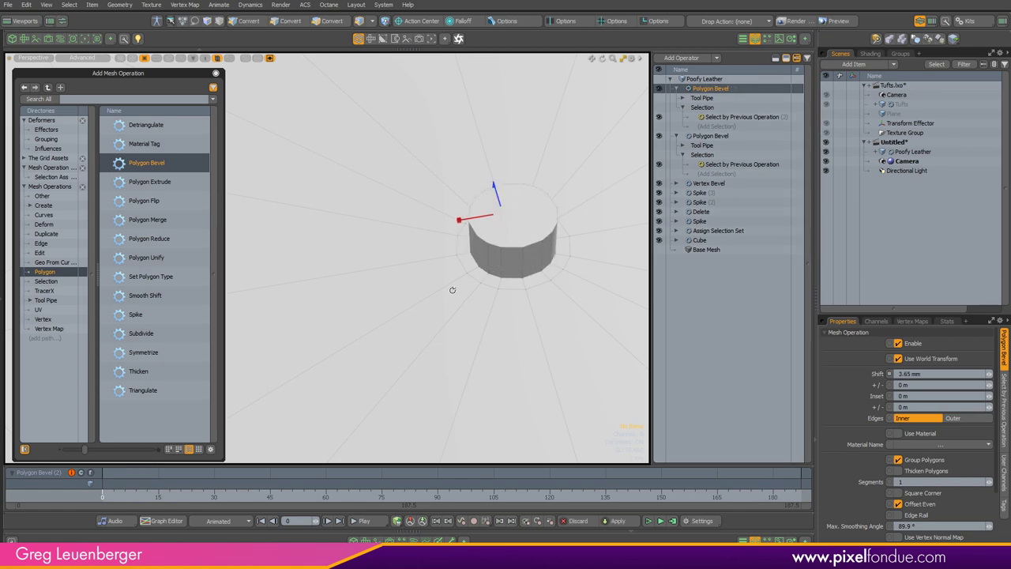
left_click_drag(451, 289, 500, 241, "alt")
left_click_drag(499, 241, 424, 226, "ctrl+alt")
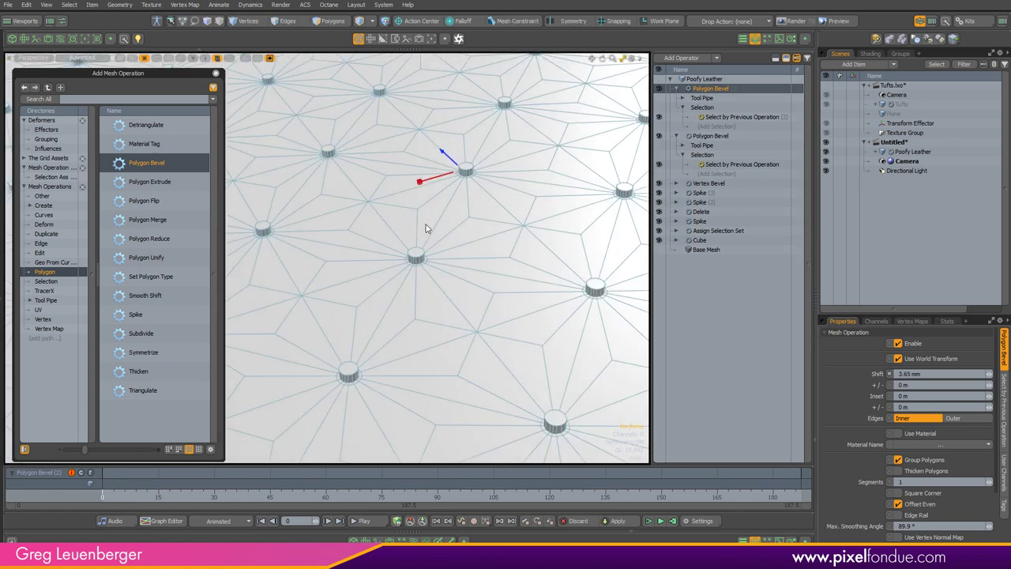
Turn off Group Polygons for both Polygon Bevel operations
left_click(917, 462)
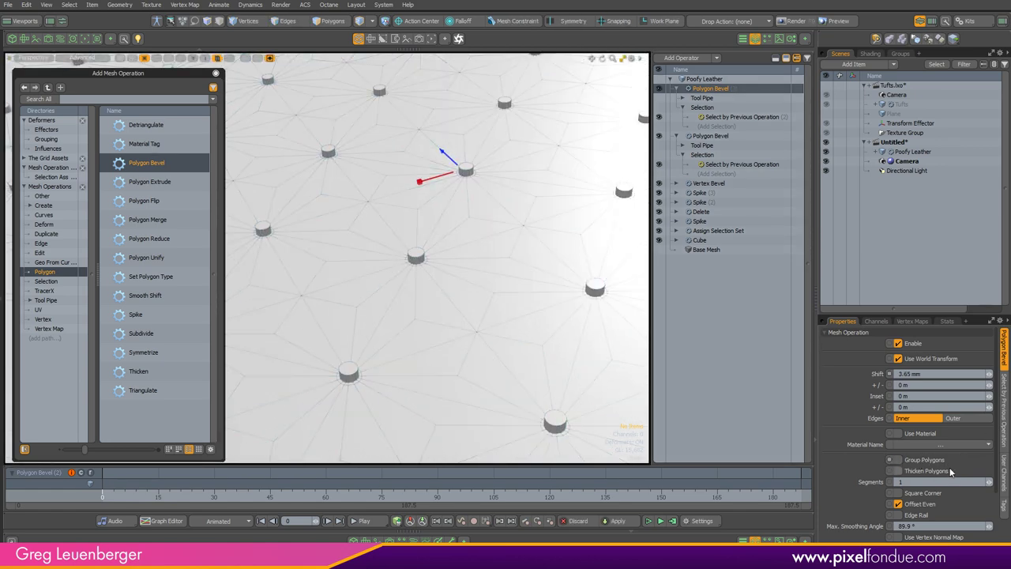
left_click(710, 137)
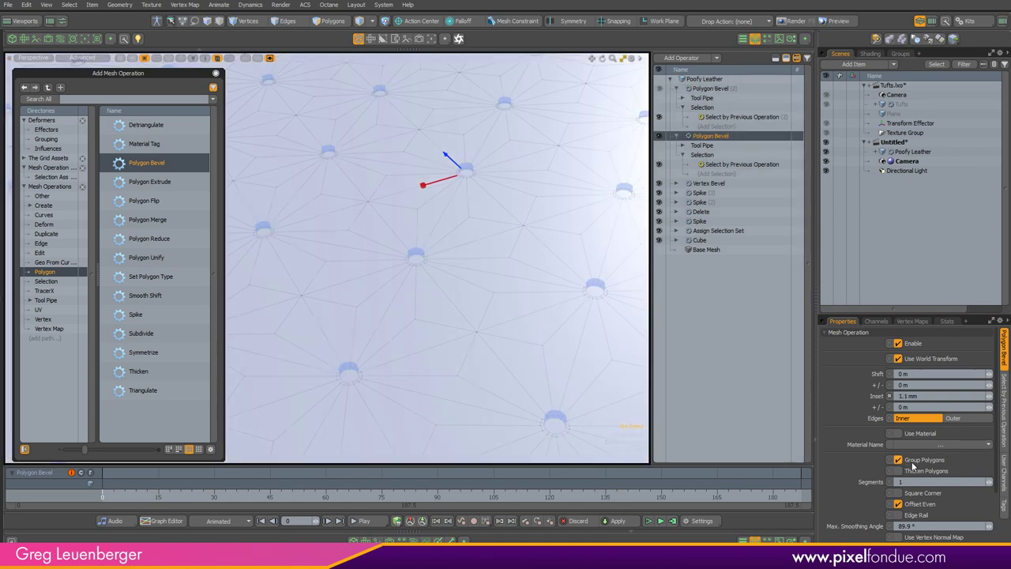
left_click(914, 463)
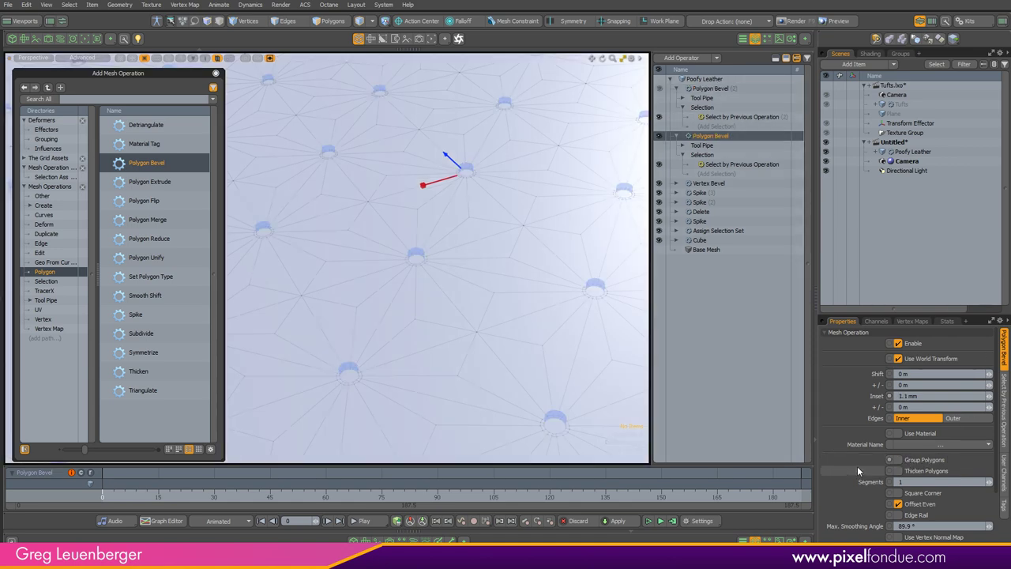
Set the upper Polygon Bevel's shift to 2.3 mm and its segments to 3
left_click(707, 90)
left_click_drag(548, 286, 467, 205, "alt")
scroll(452, 175, "down", 5)
scroll(467, 206, "up", 8)
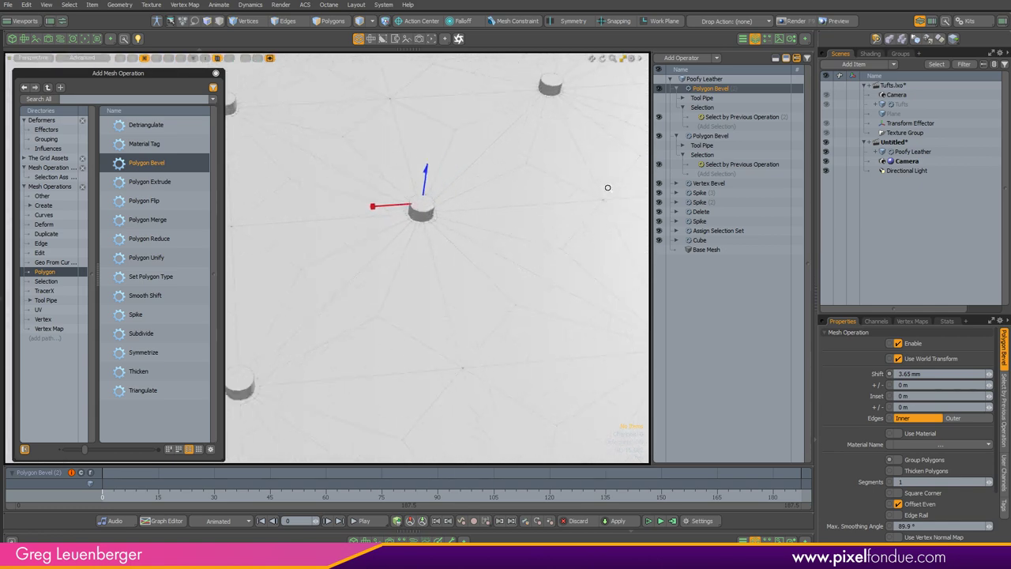
left_click_drag(608, 187, 374, 171, "alt")
left_click_drag(413, 195, 464, 181, "alt+shift")
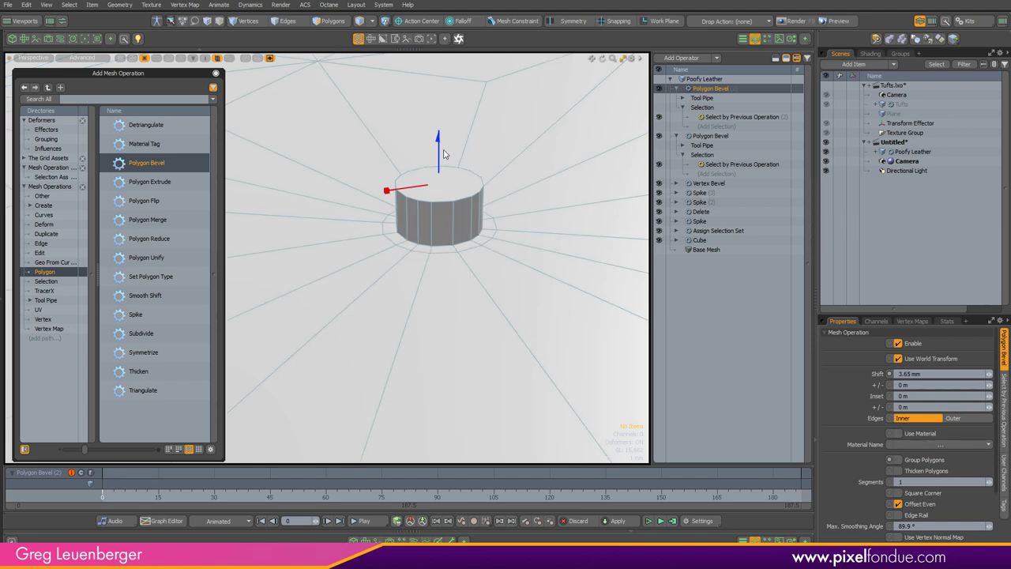
left_click_drag(438, 155, 445, 170)
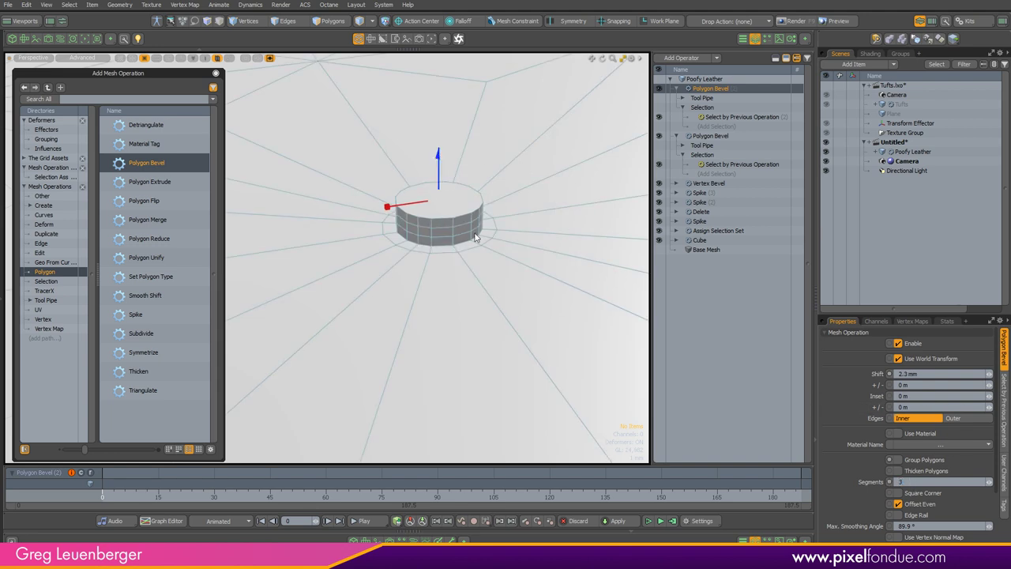
Search the mesh operations for "edge" and add an Edge Bevel above the Polygon Bevels
left_click_drag(444, 225, 439, 269, "ctrl+alt")
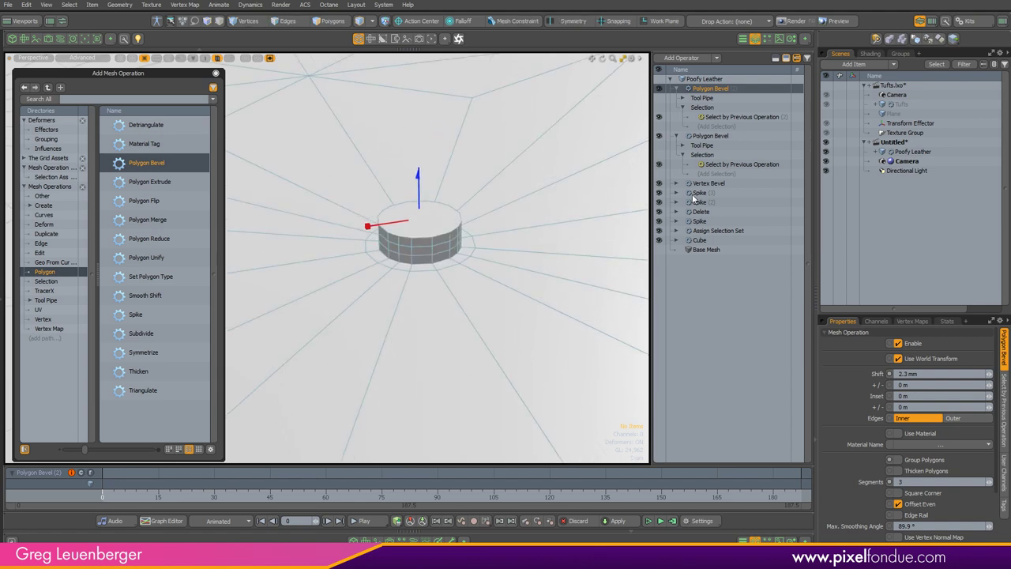
left_click(81, 100)
type("edge")
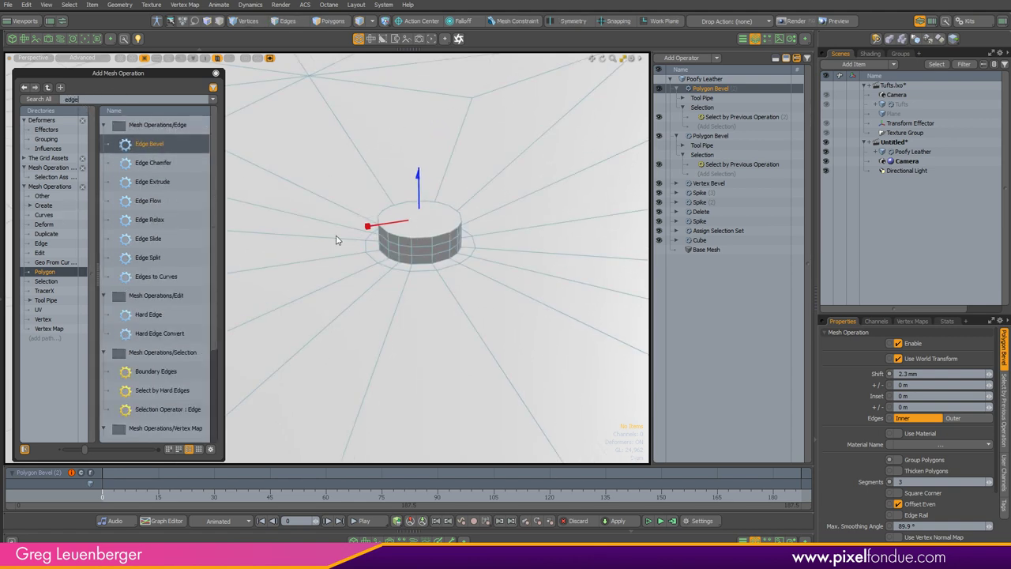
double_click(144, 147)
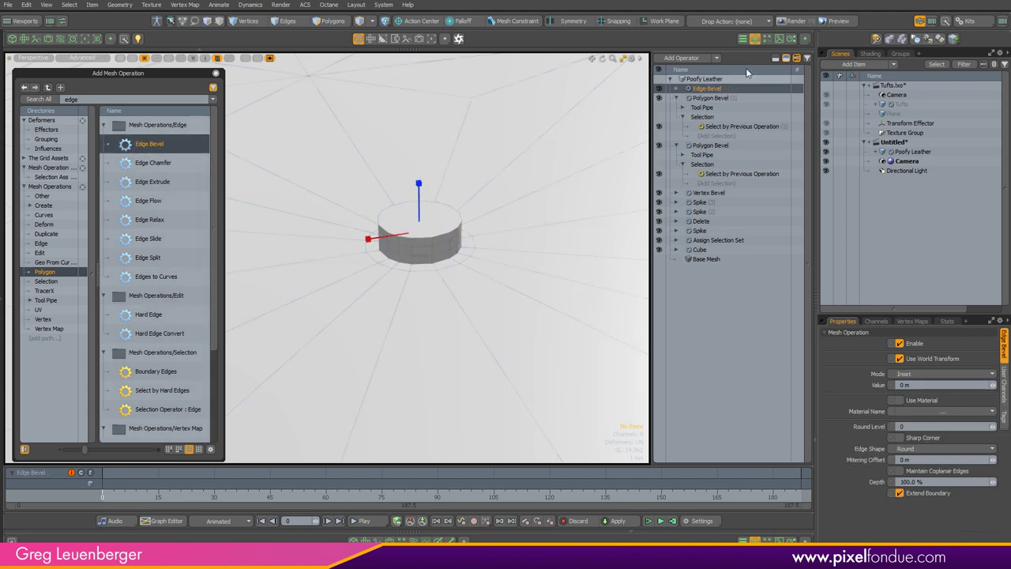
Add a Select by Previous Operation to the Edge Bevel's selection
left_click(676, 88)
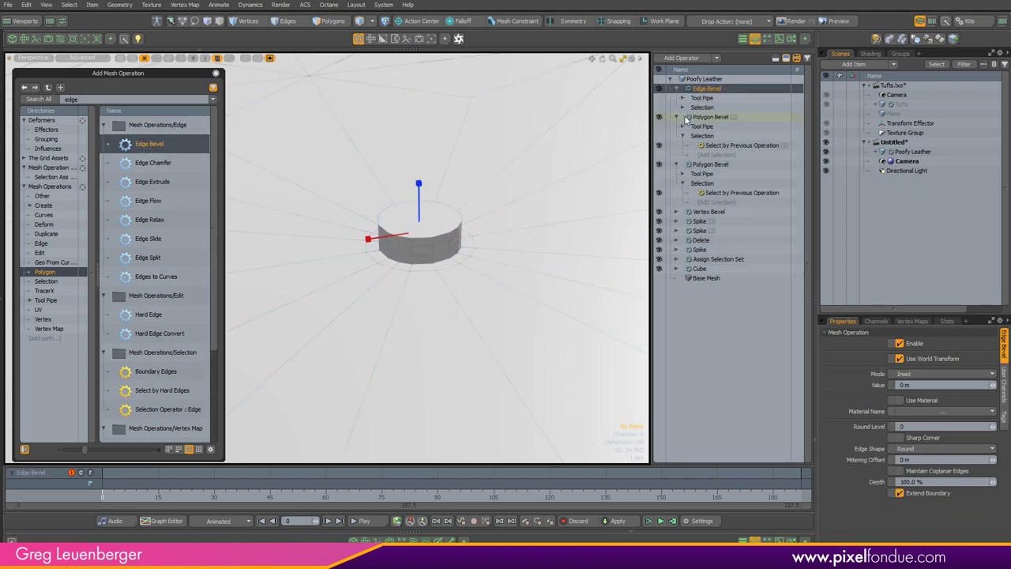
left_click(682, 107)
left_click(715, 117)
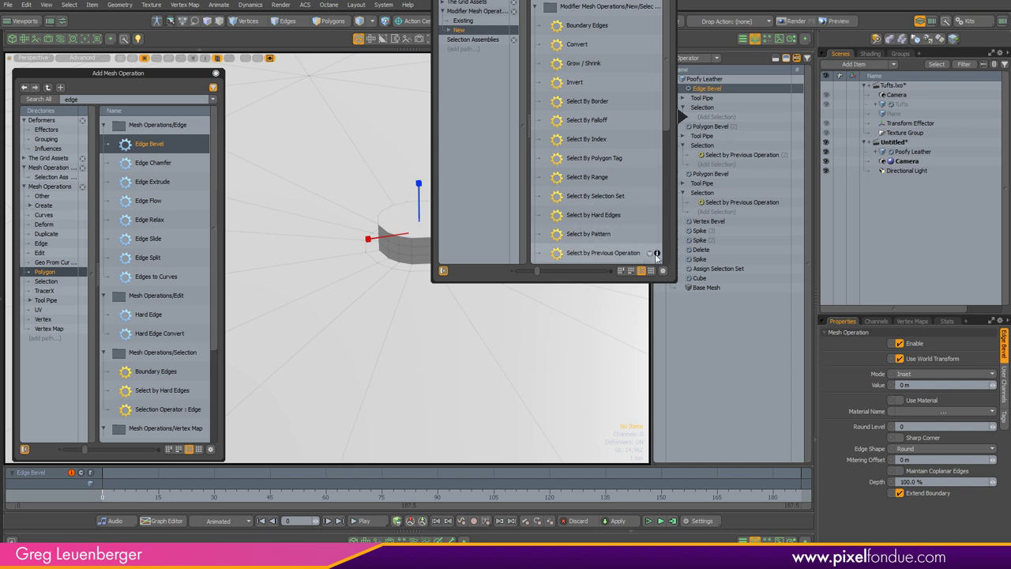
left_click(628, 255)
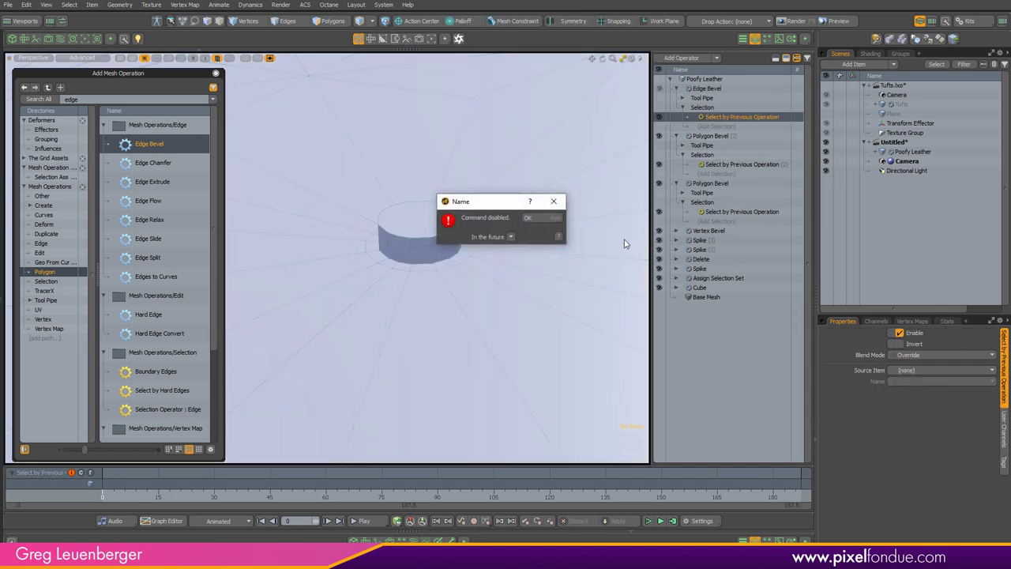
left_click(555, 201)
Set the Edge Bevel selection's source item to Polygon Bevel (2) and its name to Front
left_click(947, 370)
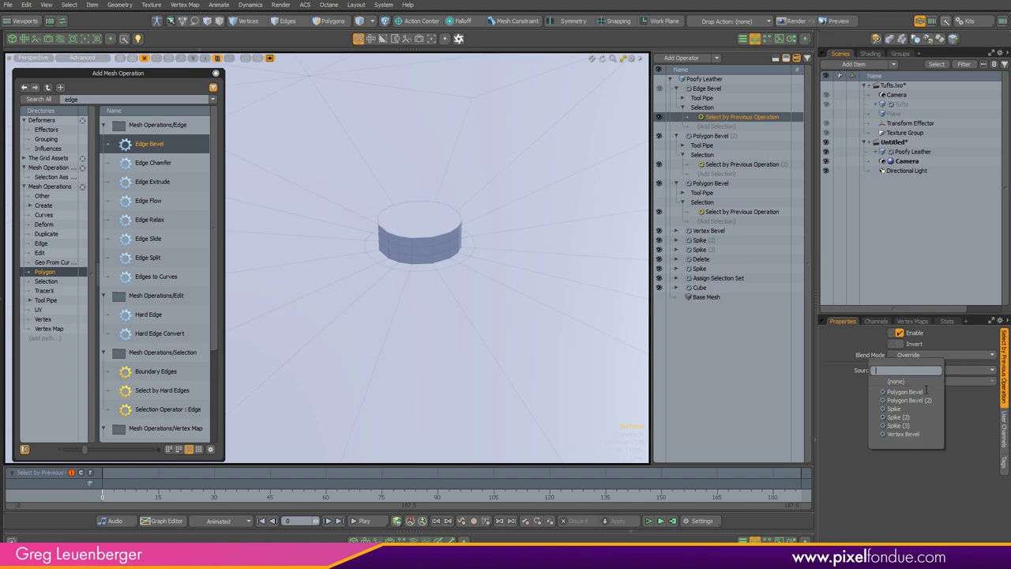
left_click(914, 384)
left_click(916, 382)
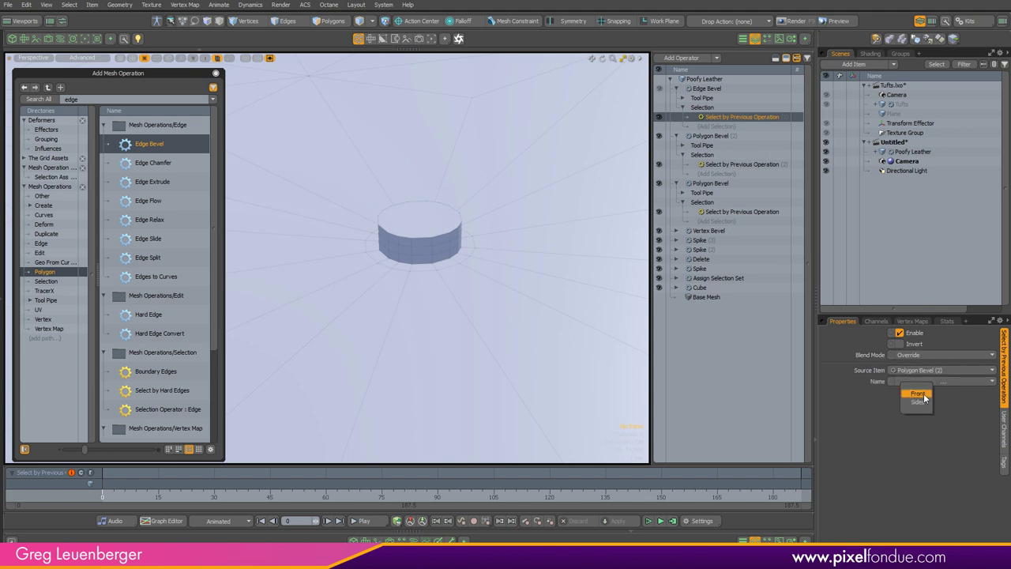
left_click(918, 393)
Bevel the button's top rim with an Edge Bevel value of 520 um and a round level of 2
scroll(451, 294, "up", 5)
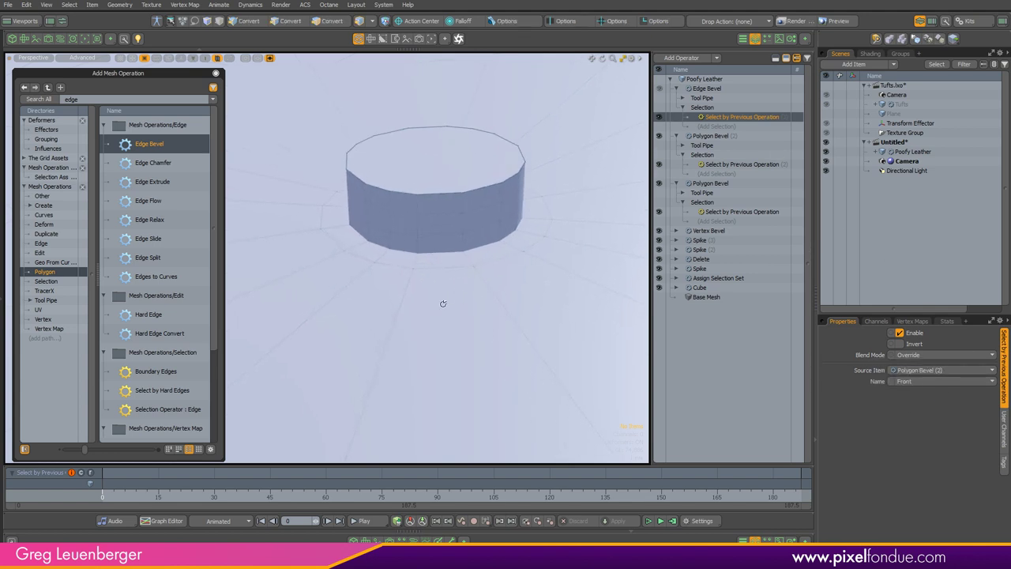
left_click_drag(443, 302, 416, 364, "alt")
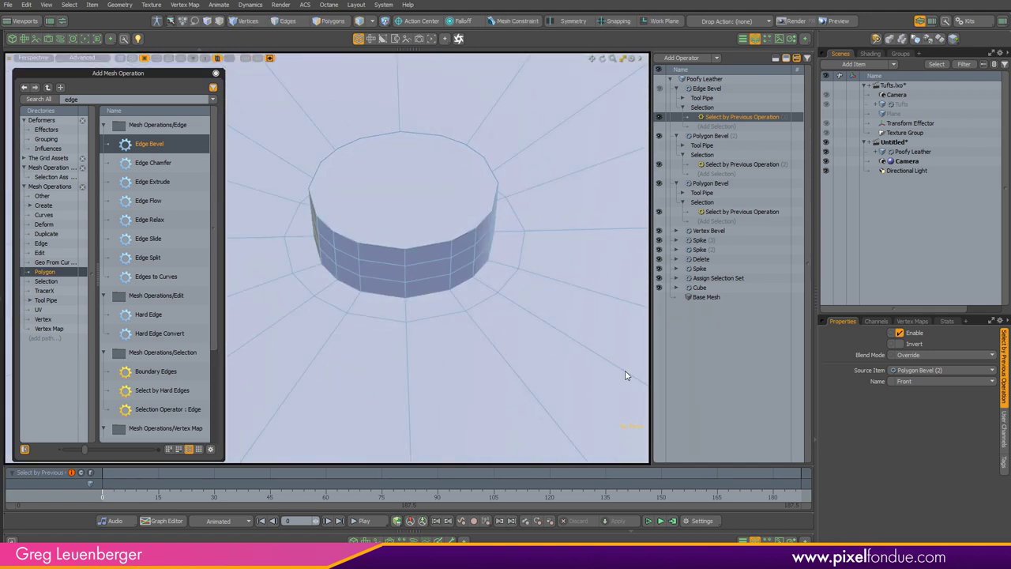
left_click(707, 87)
left_click_drag(448, 183, 636, 176, "alt")
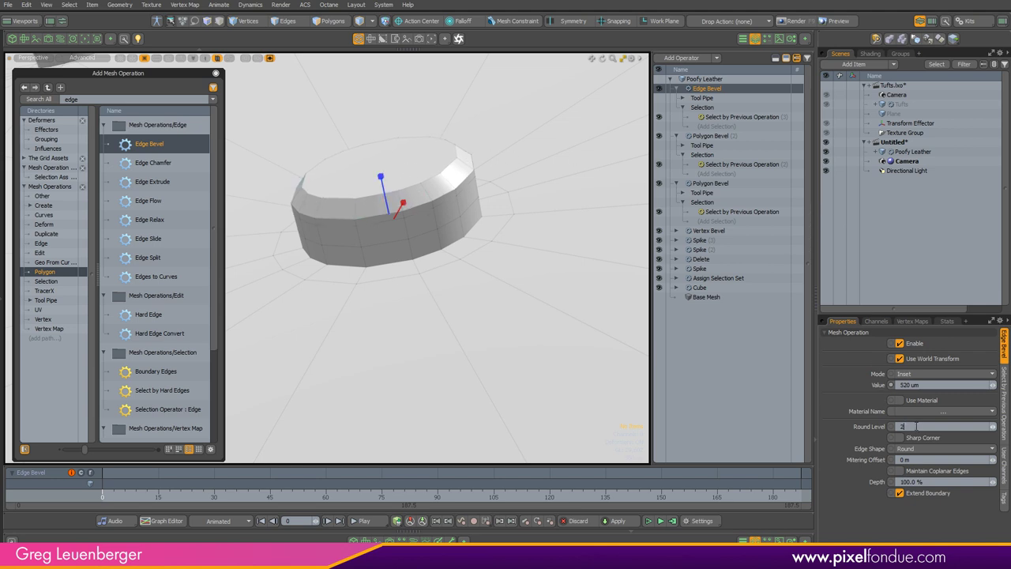
left_click_drag(463, 363, 433, 340, "alt")
scroll(432, 339, "up", 3)
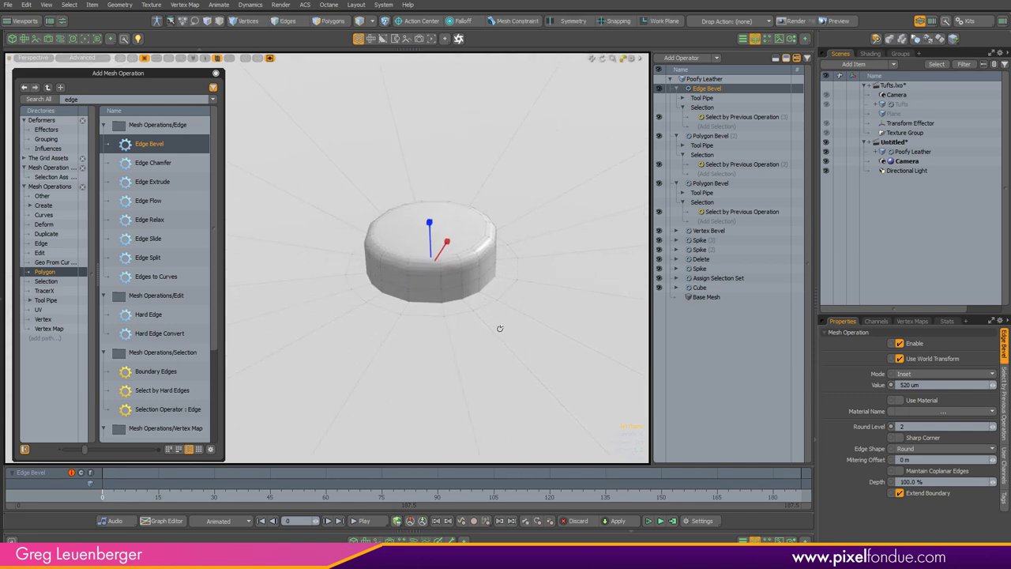
Add a Material Tag operation above Edge Bevel and set its material name to Buttons
left_click(704, 79)
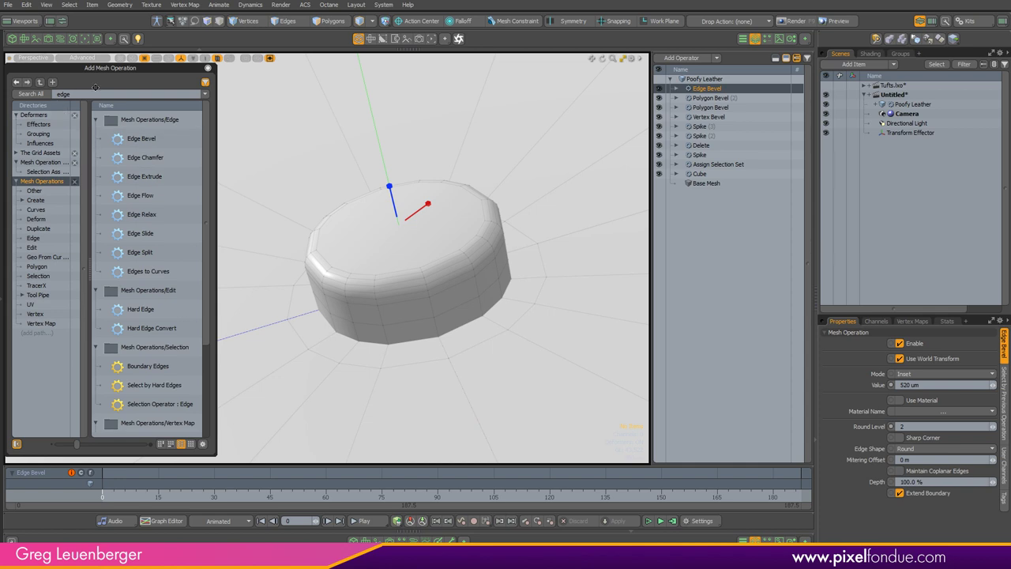
left_click_drag(80, 93, 51, 93)
type("mater")
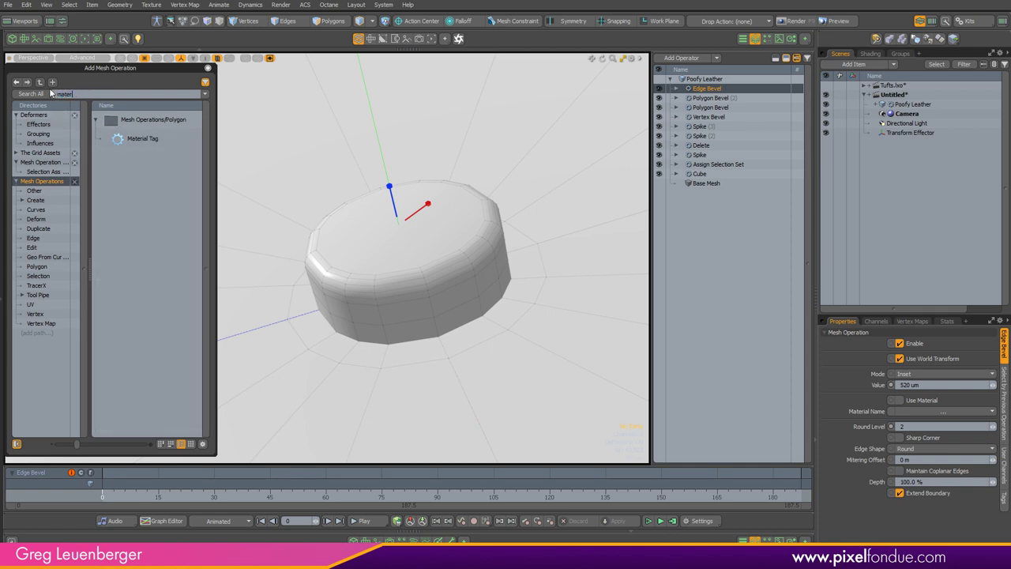
double_click(140, 139)
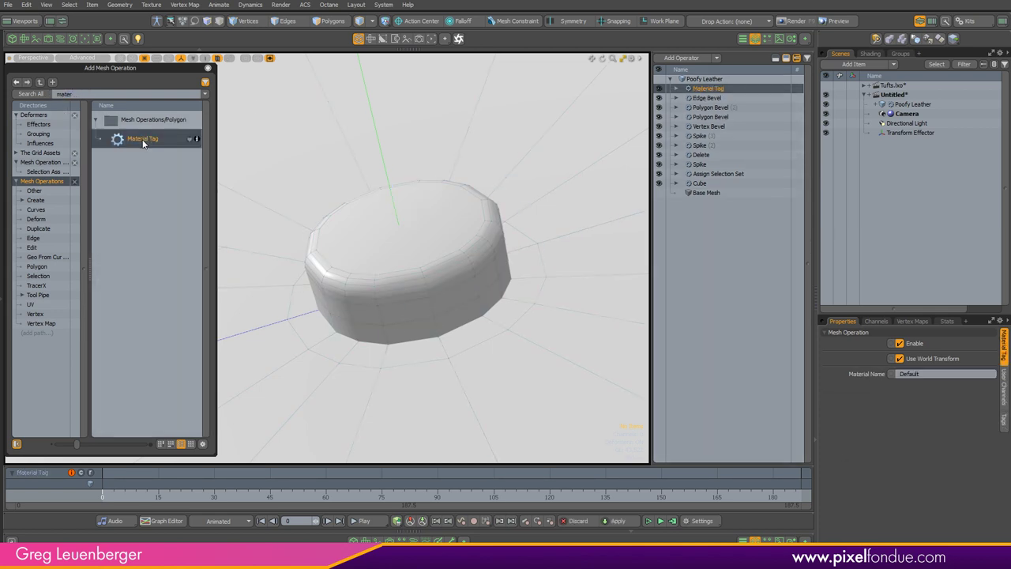
left_click(677, 89)
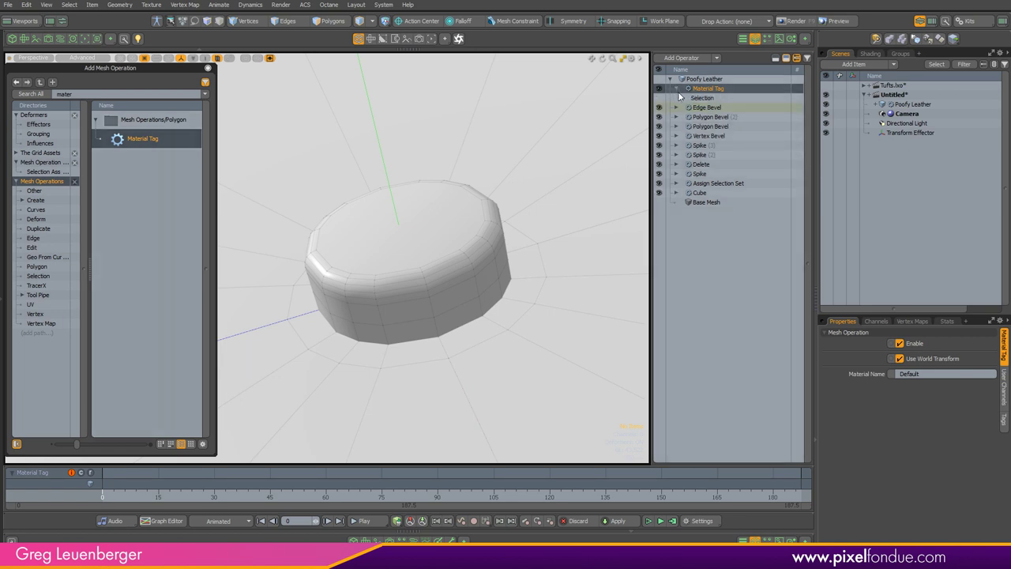
left_click(930, 374)
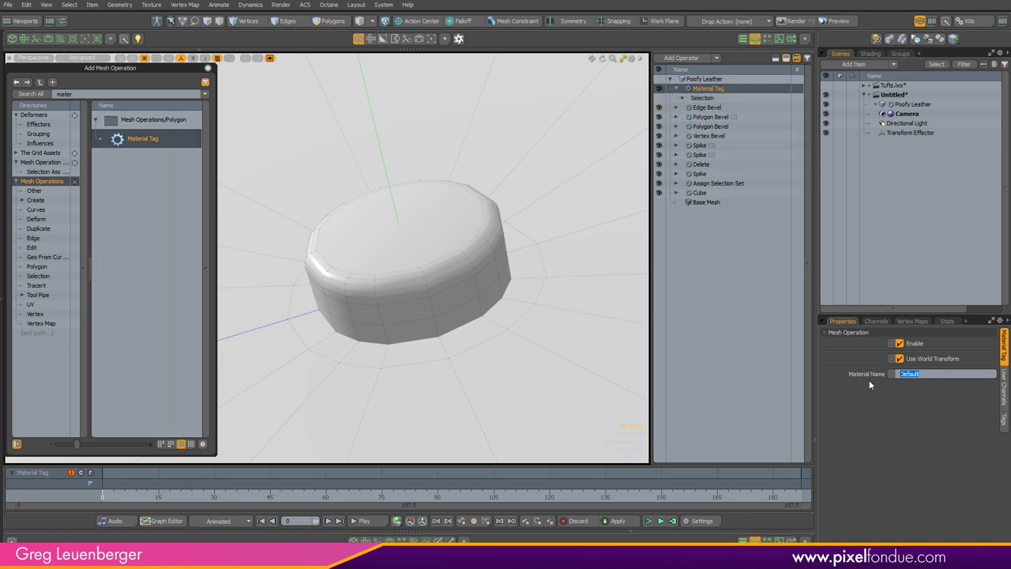
type("Buttons")
Add a group layer above Base Material in the shader tree
left_click(870, 53)
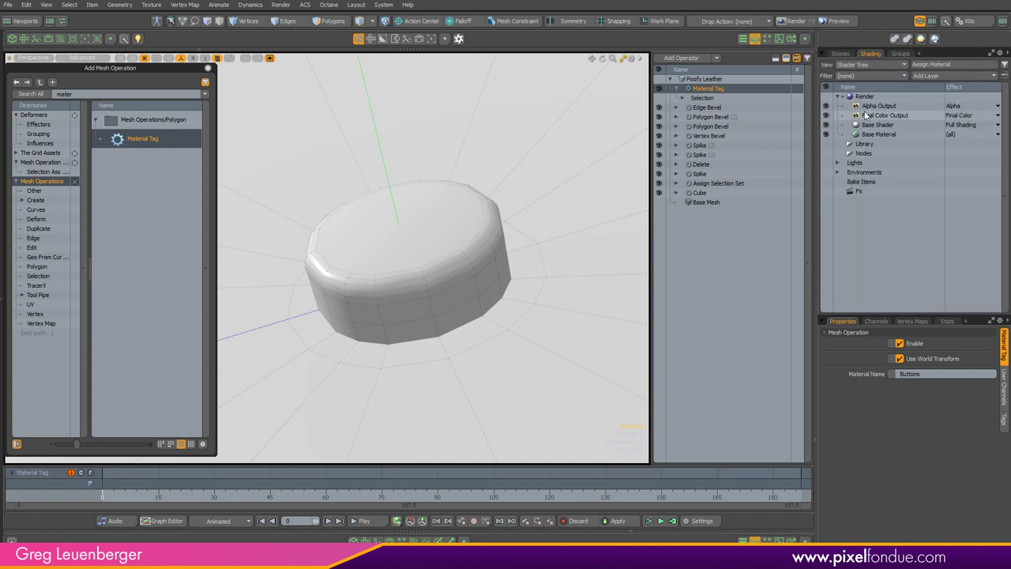
left_click(957, 75)
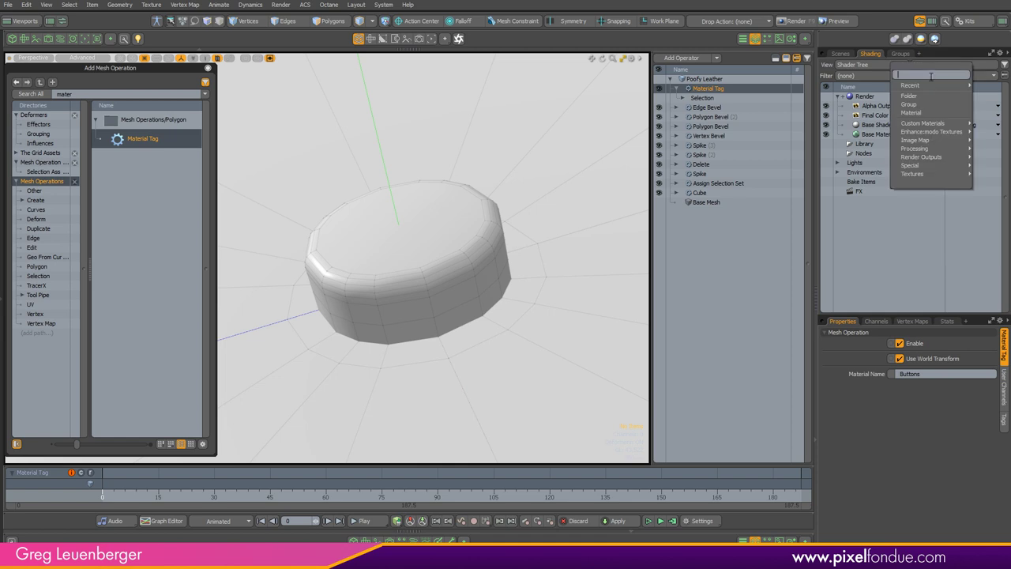
left_click(913, 108)
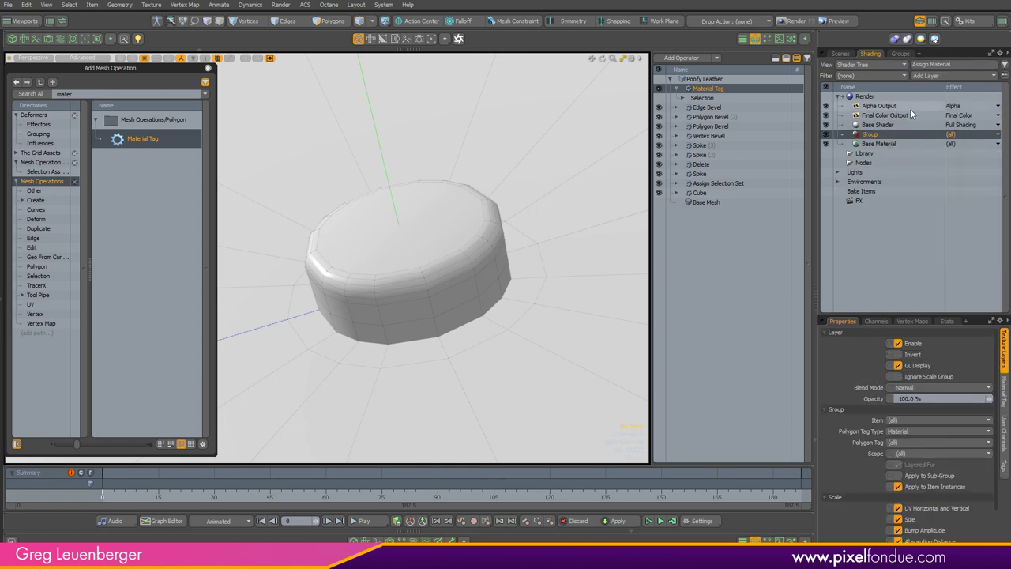
Assign the new shader group to the Buttons polygon tag and add a Material layer inside it
left_click(910, 442)
left_click(911, 450)
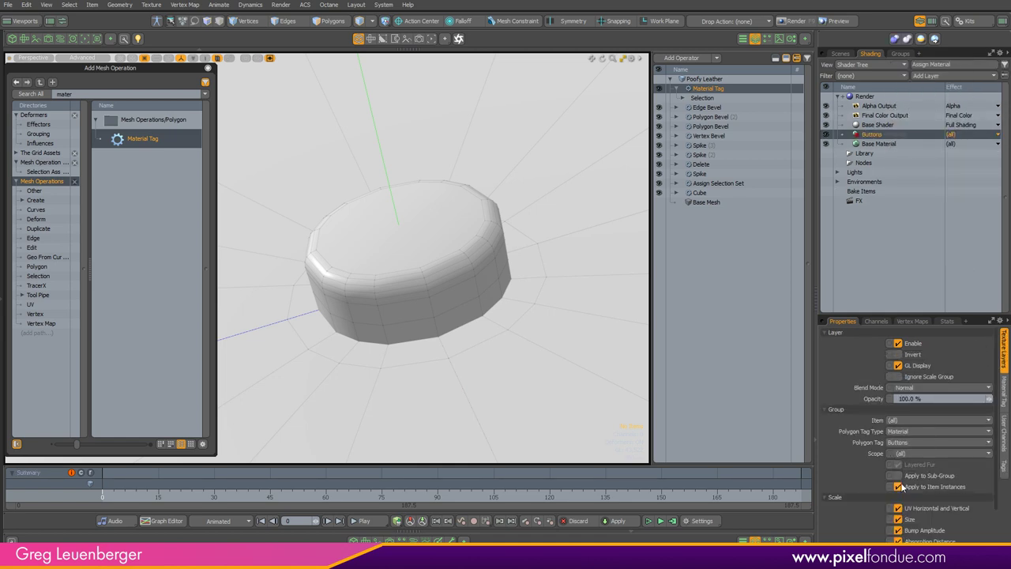
left_click(934, 76)
left_click(927, 118)
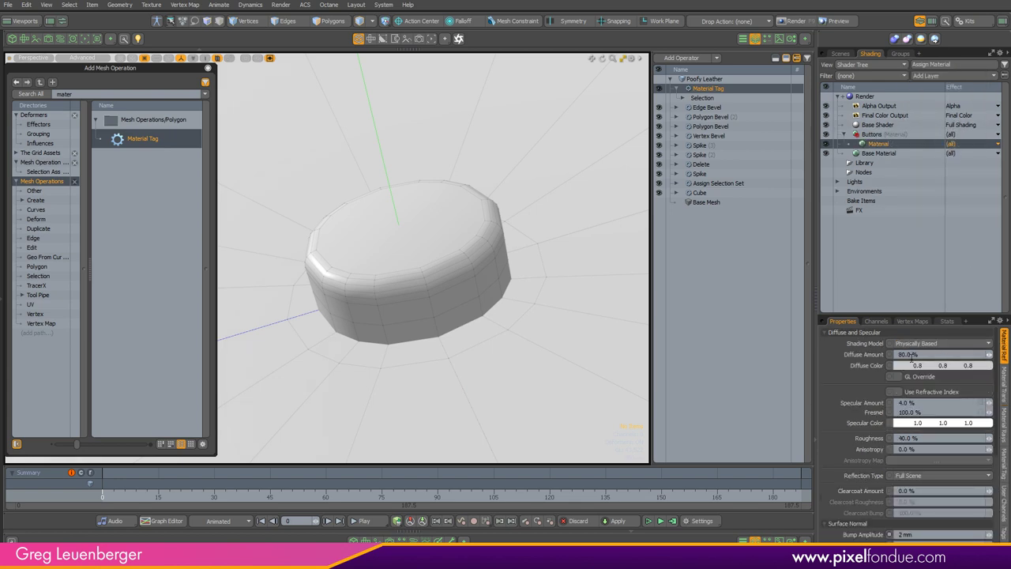
Set the Buttons material's diffuse colour to red, RGB 0.8, 0.15, 0.19
left_click(902, 366)
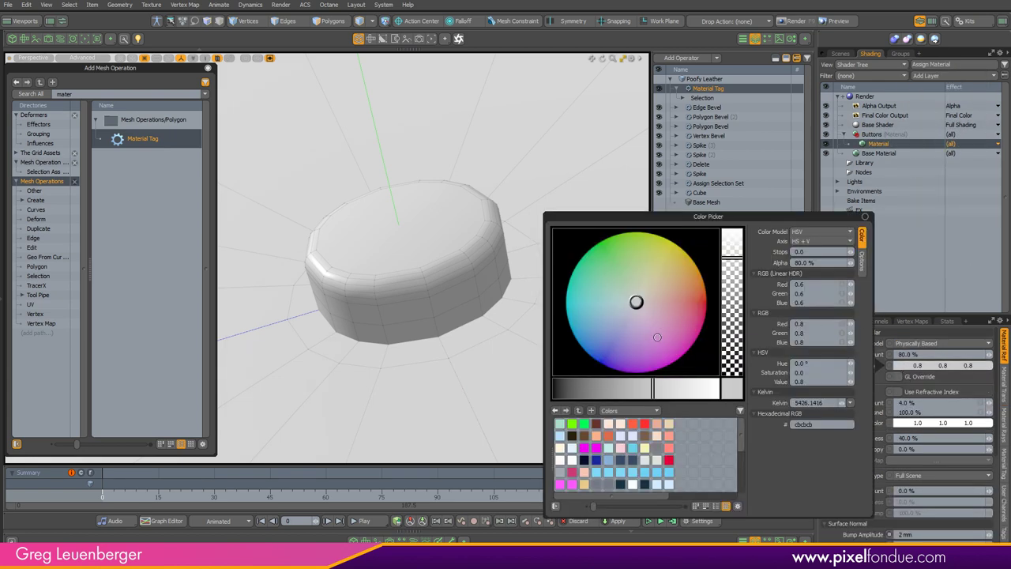
left_click(699, 305)
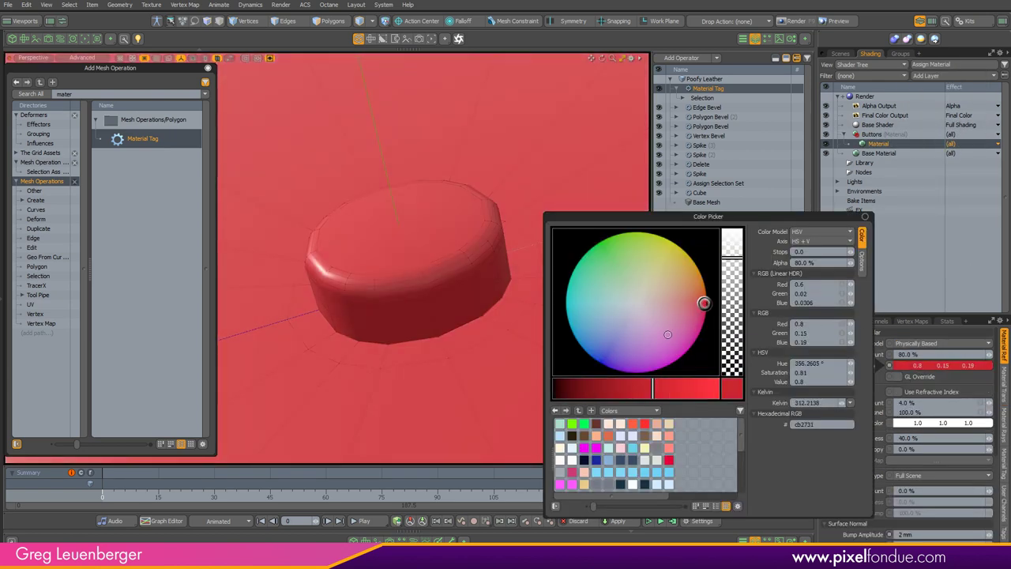
left_click(866, 217)
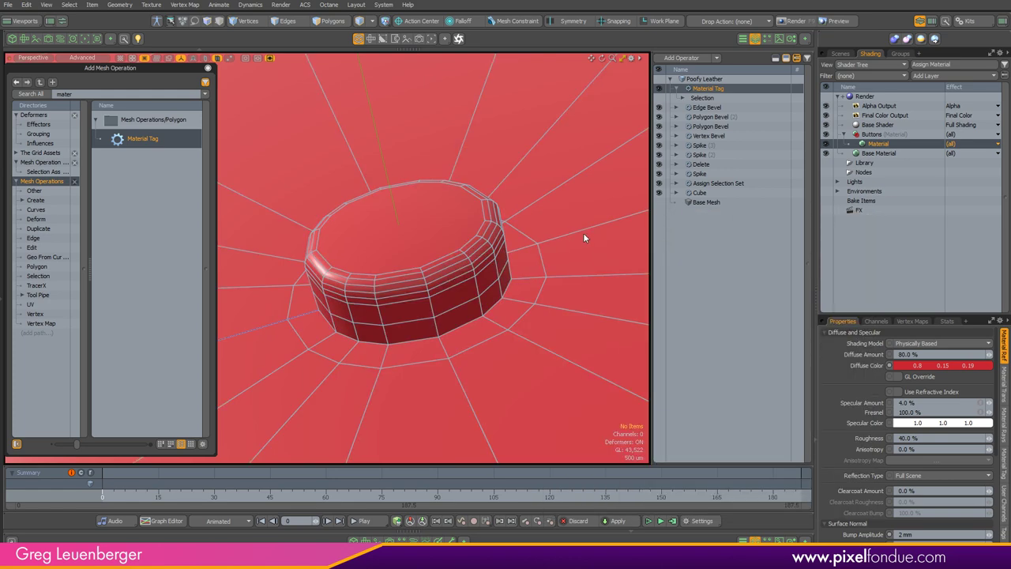
Add a Select by Previous Operation to the Material Tag's selection
left_click(684, 98)
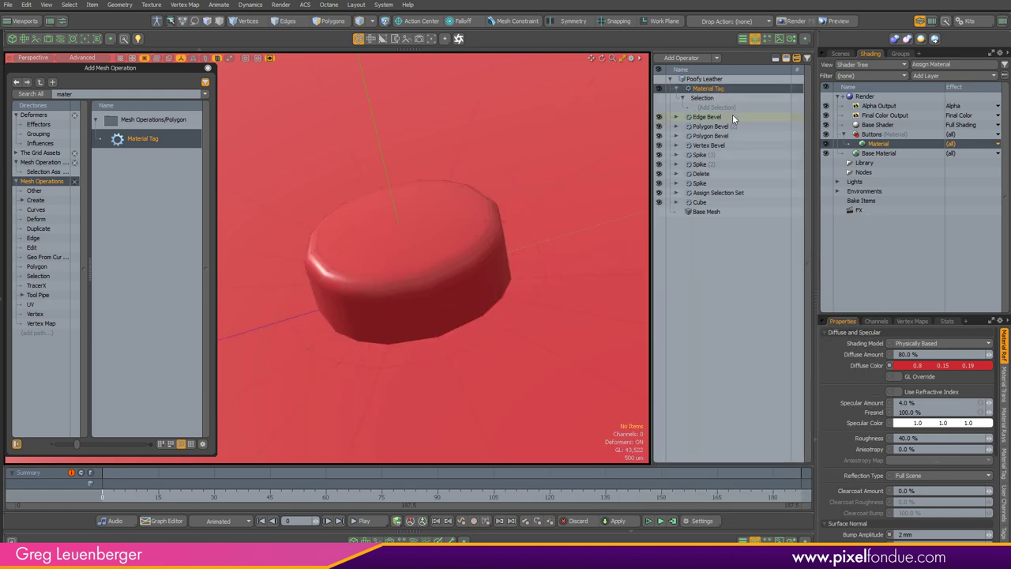
left_click_drag(587, 250, 549, 287, "ctrl+alt")
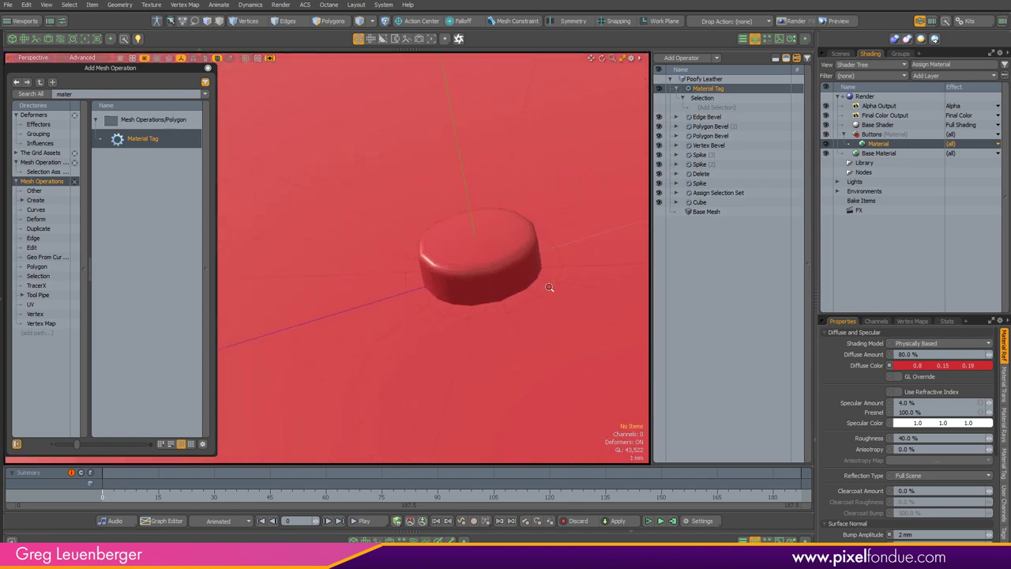
left_click(726, 106)
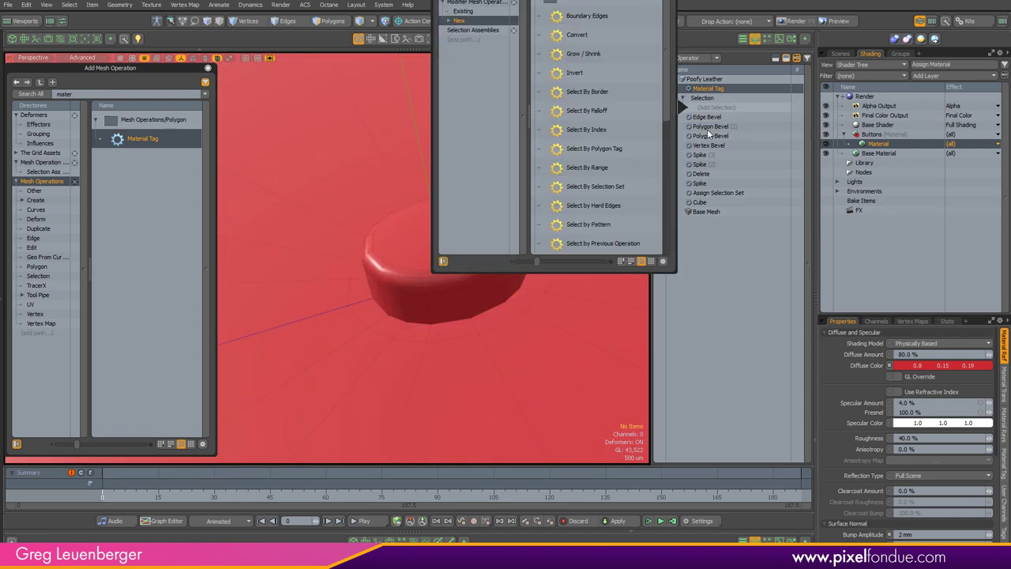
left_click_drag(673, 59, 548, 169)
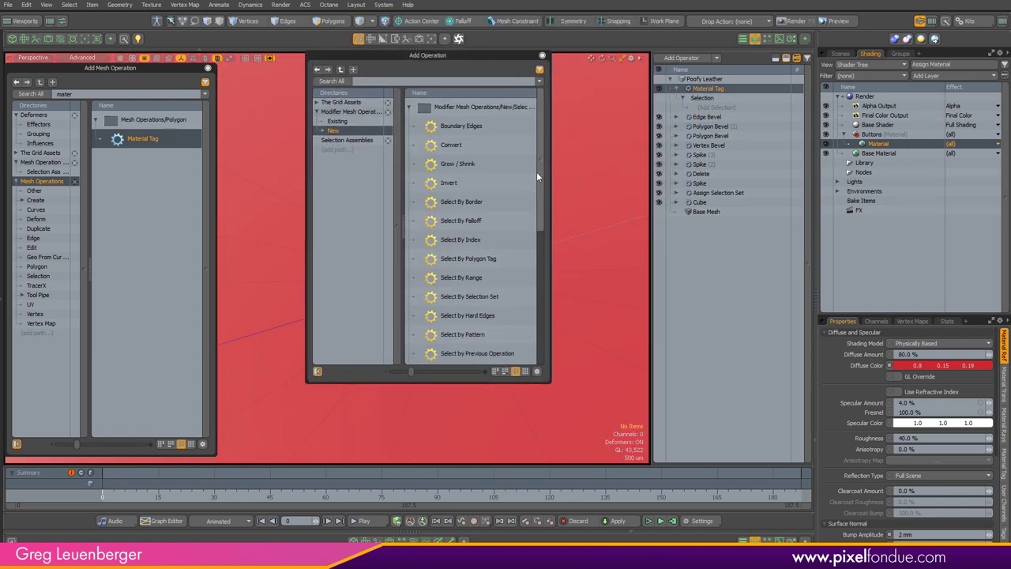
double_click(479, 356)
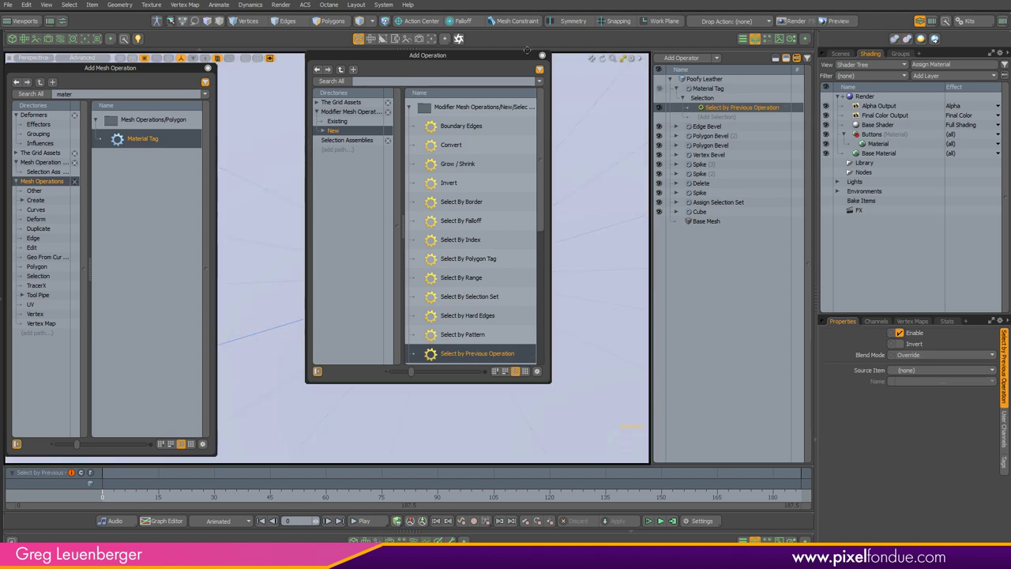
left_click(542, 55)
Set the Material Tag selection's source item to Edge Bevel and its name to New Polygon
left_click(841, 53)
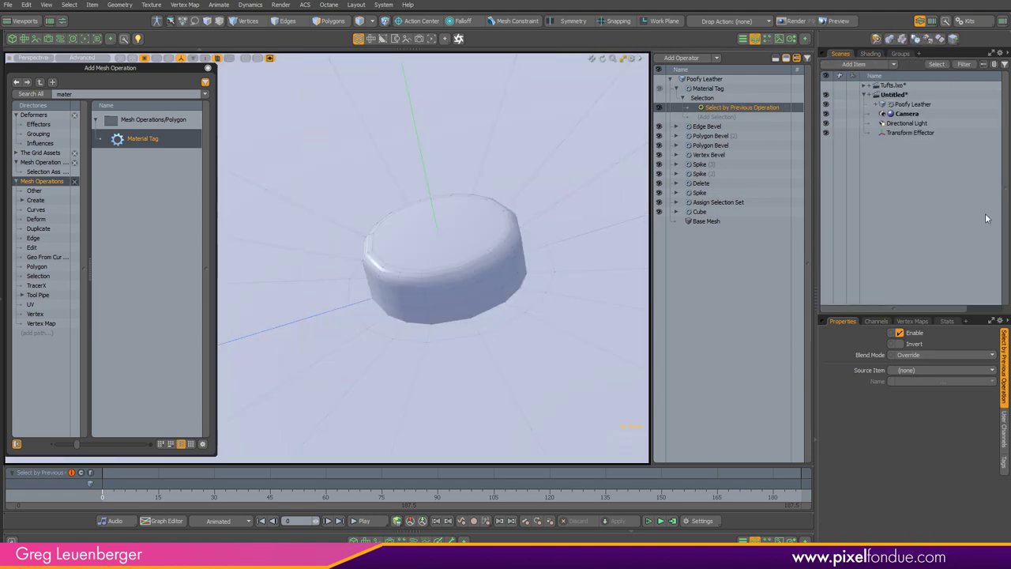
left_click(916, 369)
left_click(910, 393)
left_click(919, 380)
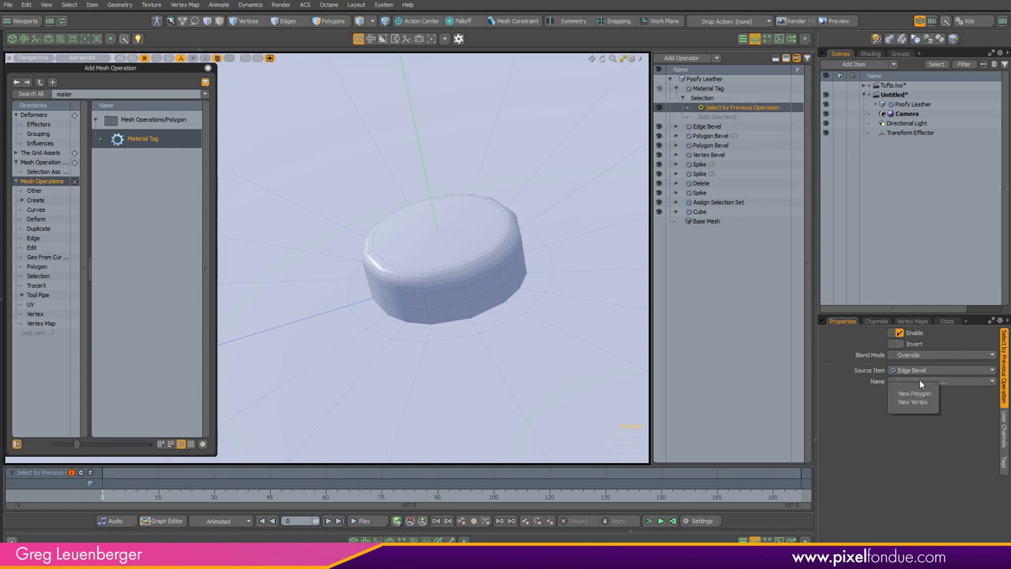
left_click(916, 393)
left_click_drag(429, 245, 477, 241, "ctrl+alt")
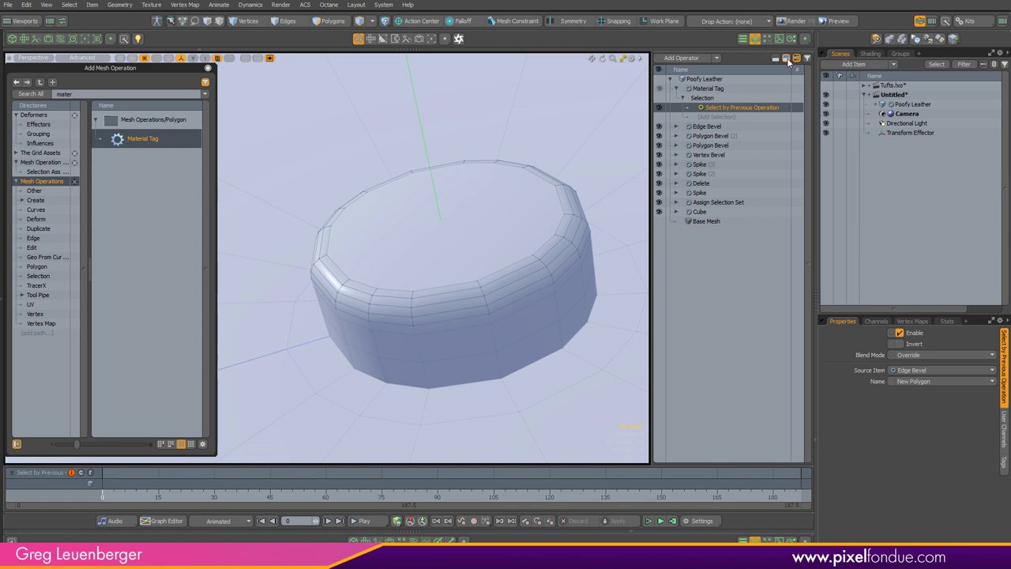
Examine which of the button's polygons receive the Buttons tag, comparing the Material Tag with its selection operation
left_click(709, 88)
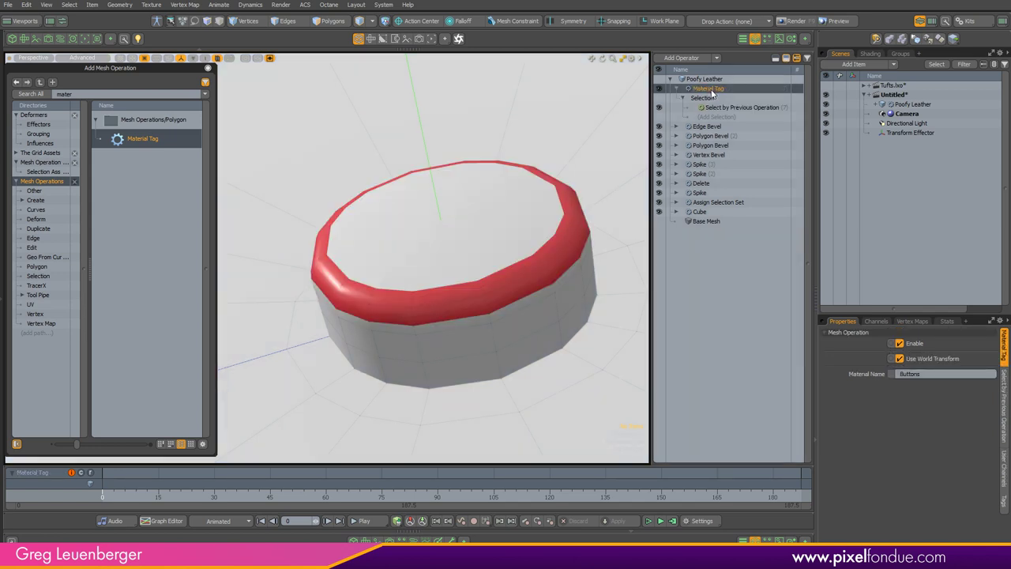
left_click(731, 108)
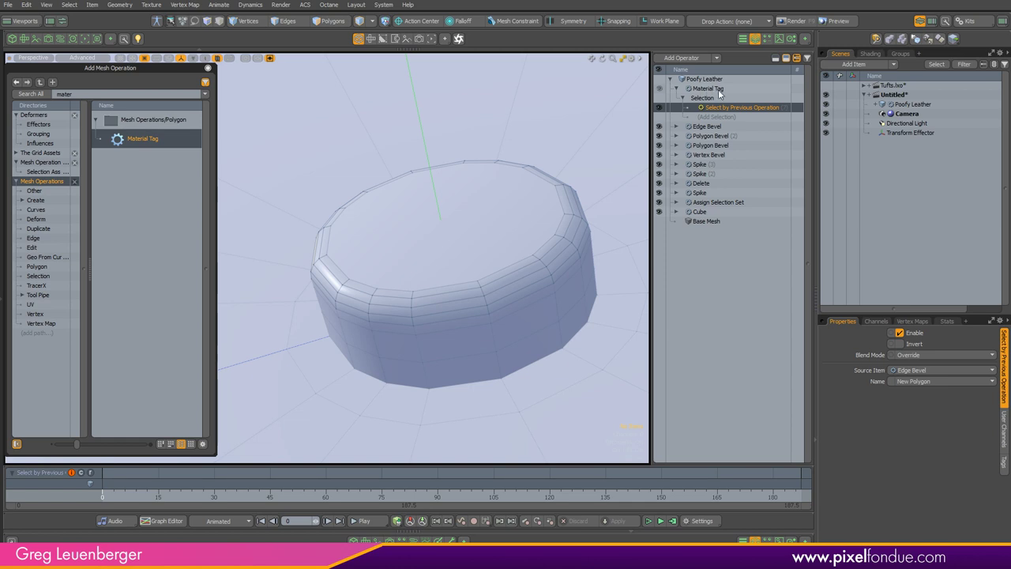
left_click(786, 59)
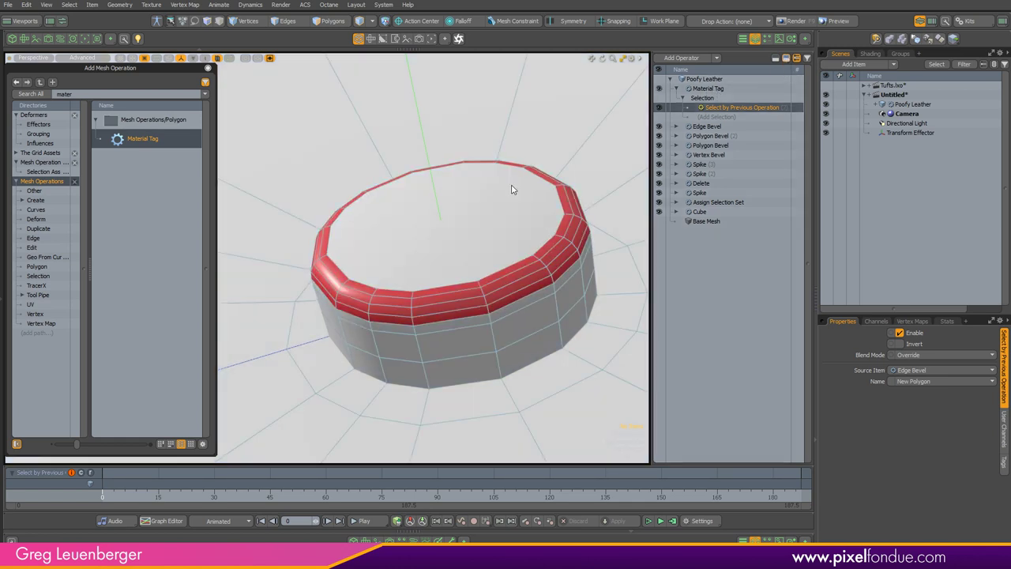
left_click(736, 109)
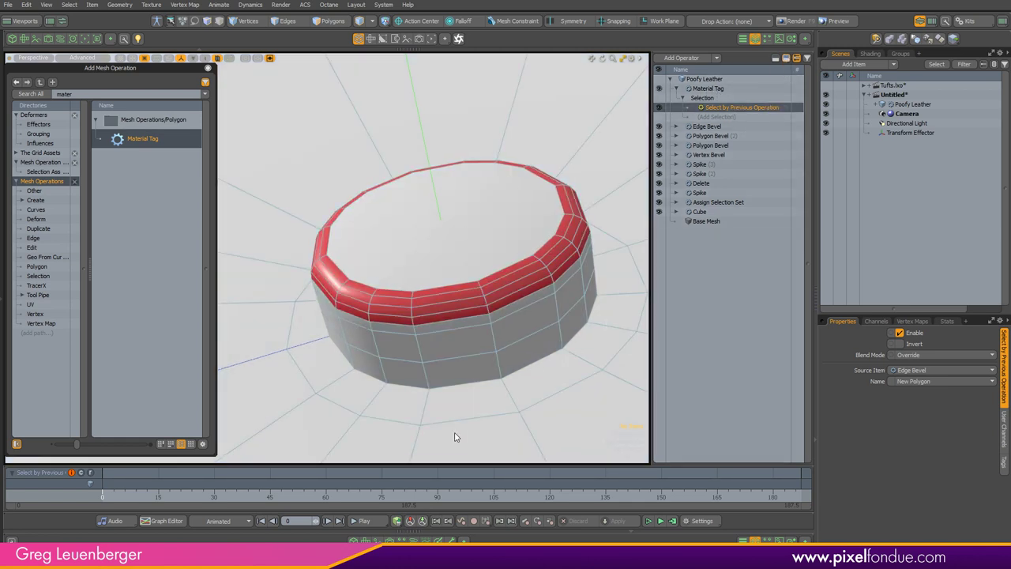
left_click(785, 59)
left_click(717, 89)
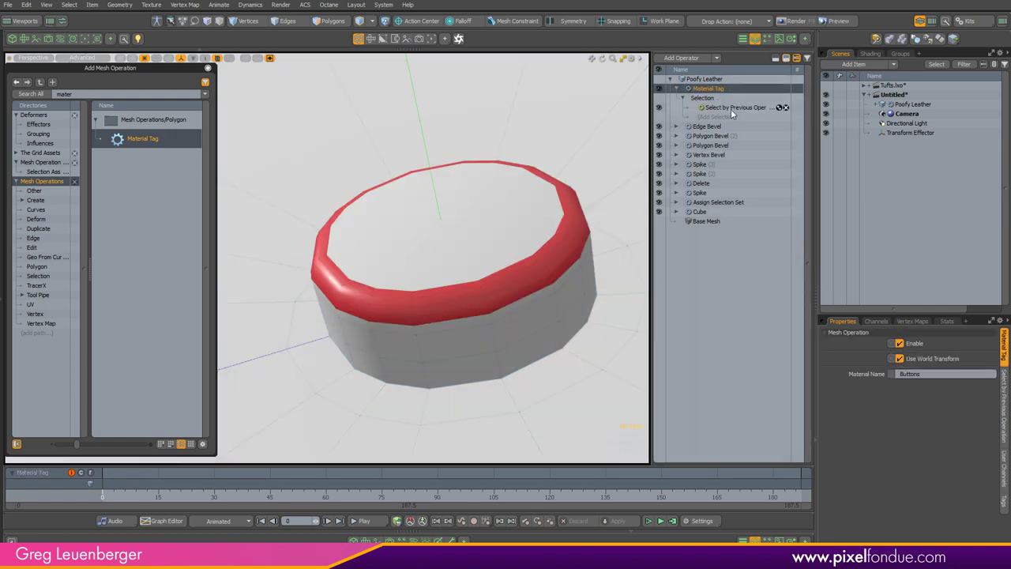
left_click(738, 108)
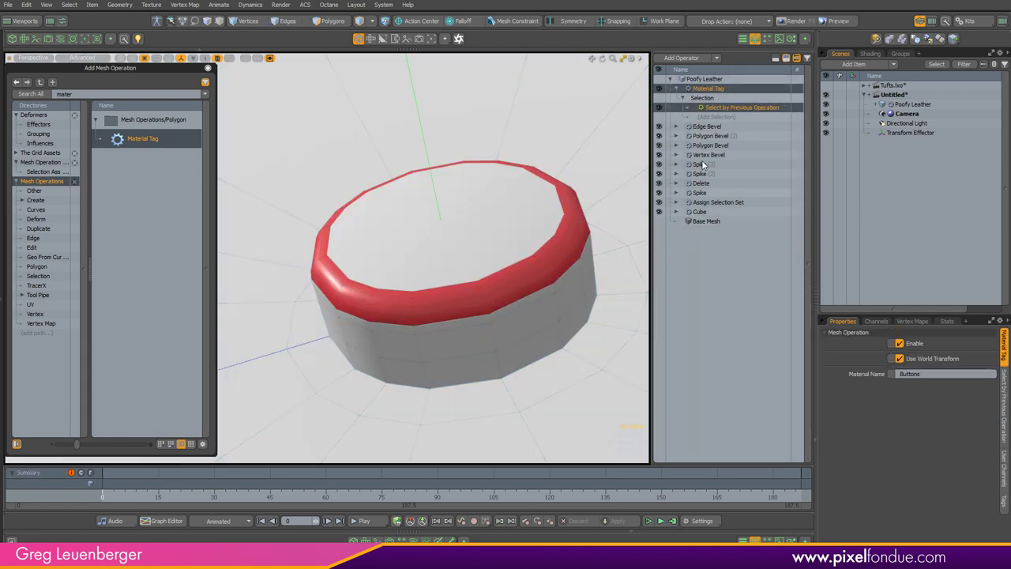
left_click(720, 90)
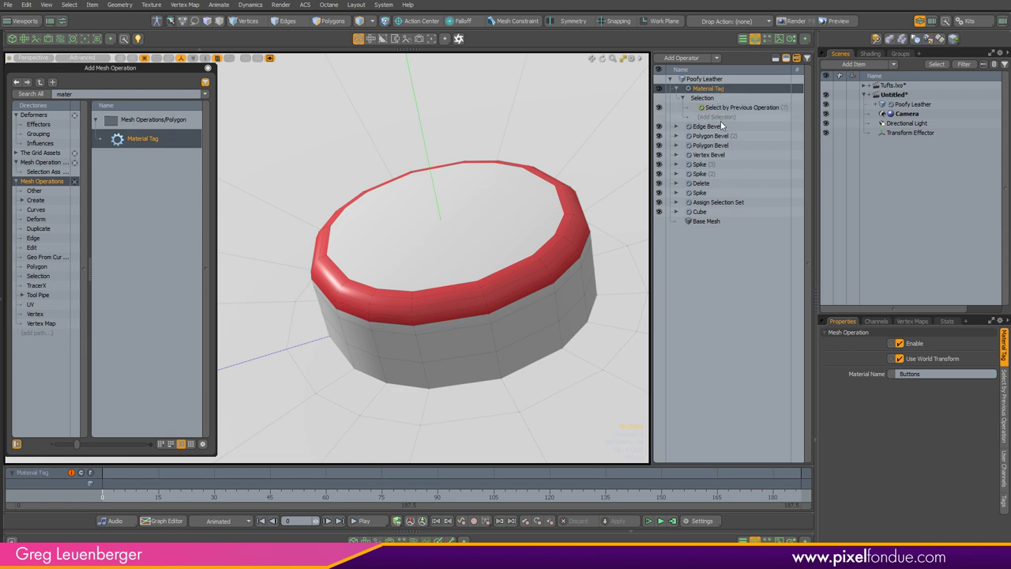
Add a Grow / Shrink modifier above Select by Previous Operation in the Material Tag's selection
left_click(721, 119)
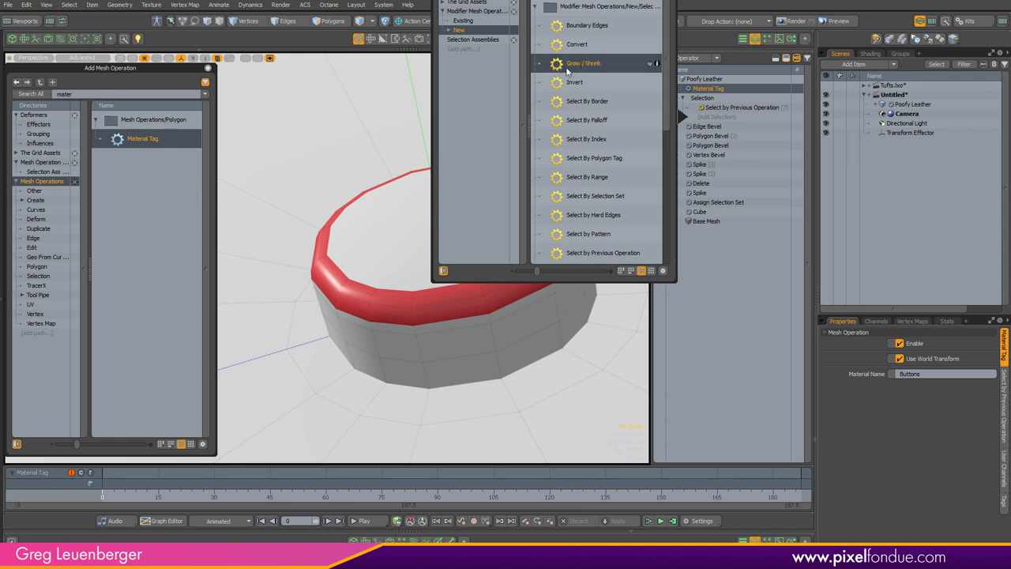
left_click(585, 64)
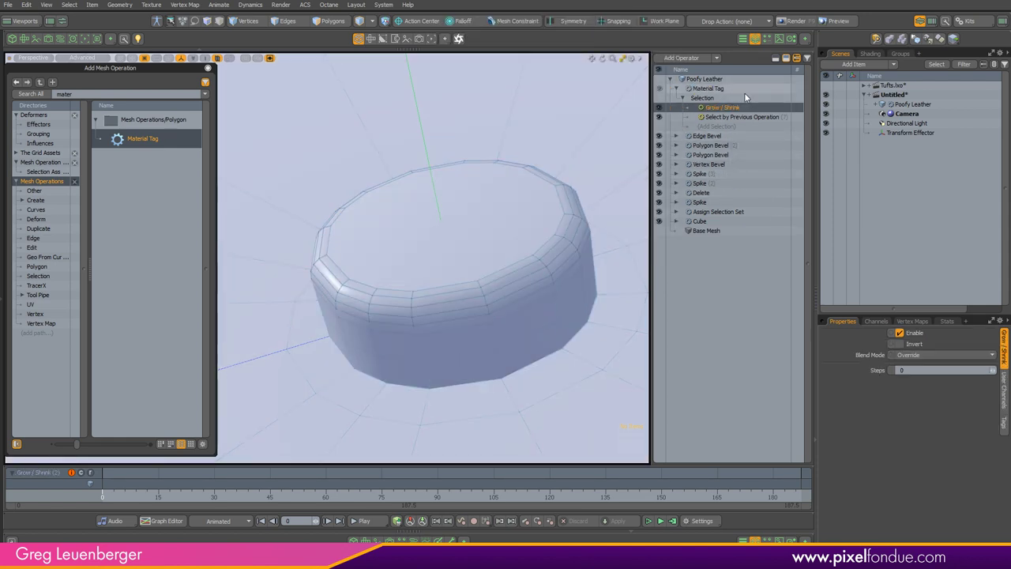
left_click(723, 117)
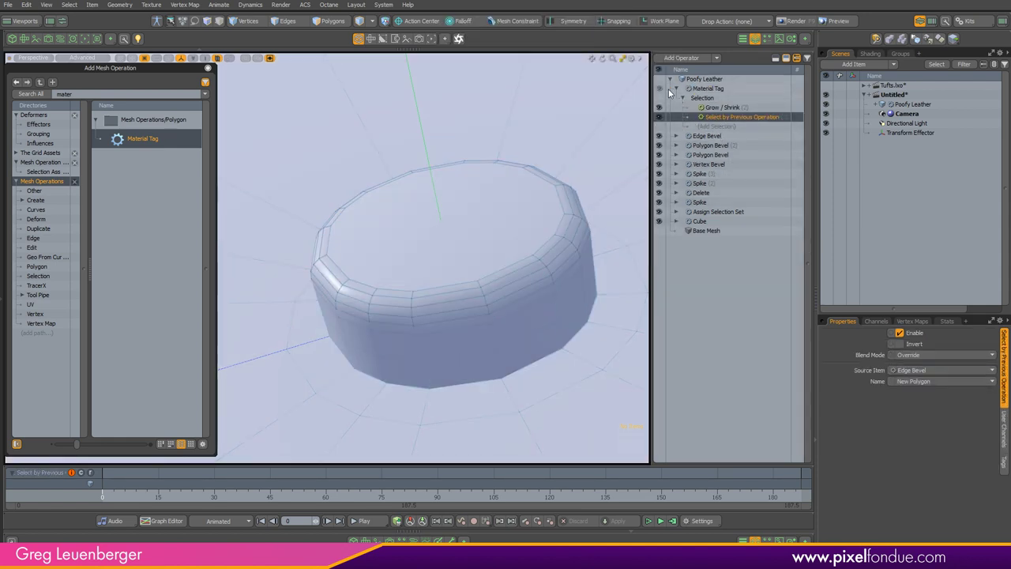
left_click(703, 90)
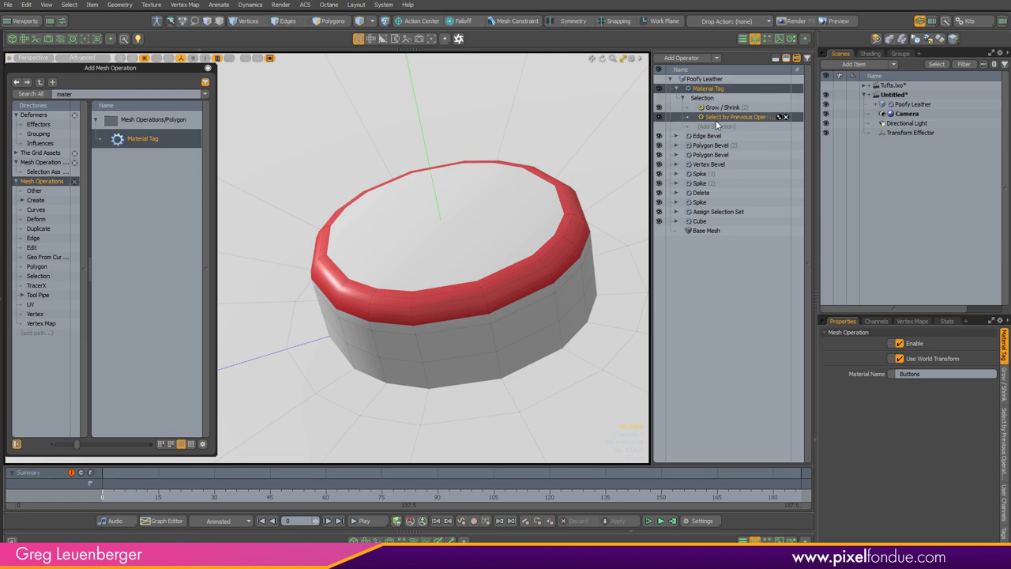
left_click(722, 108, "ctrl")
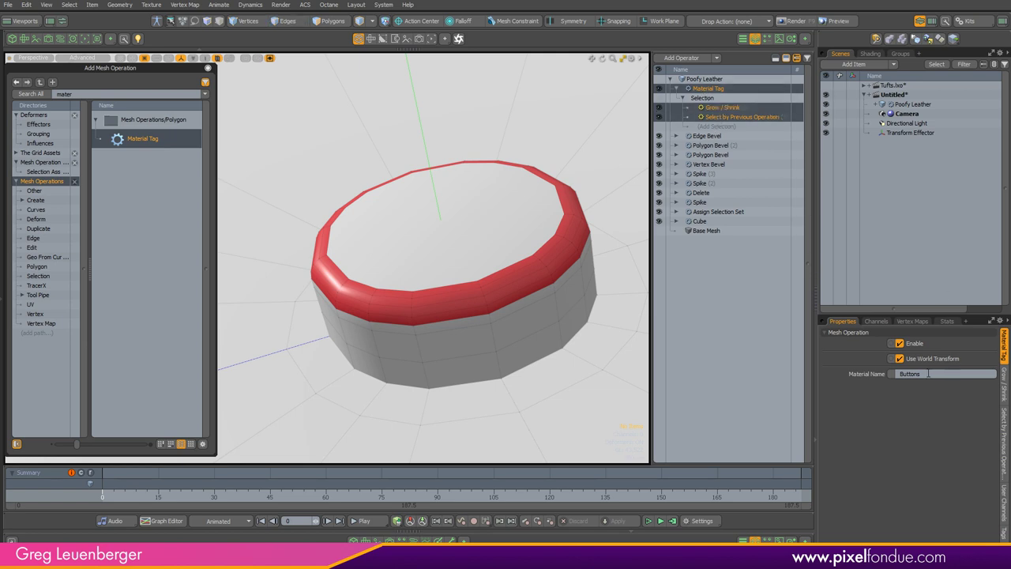
left_click(767, 107)
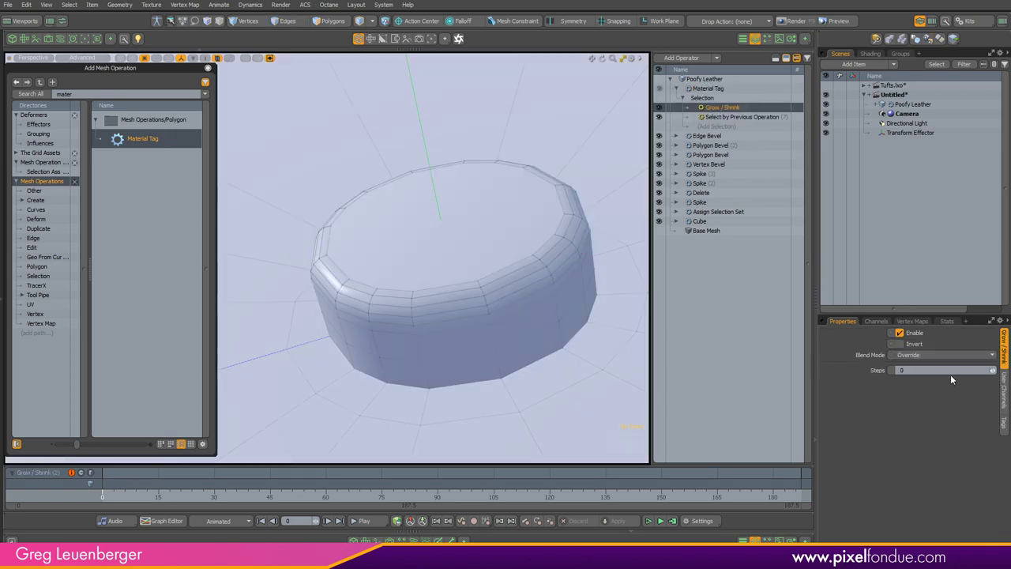
left_click(786, 59)
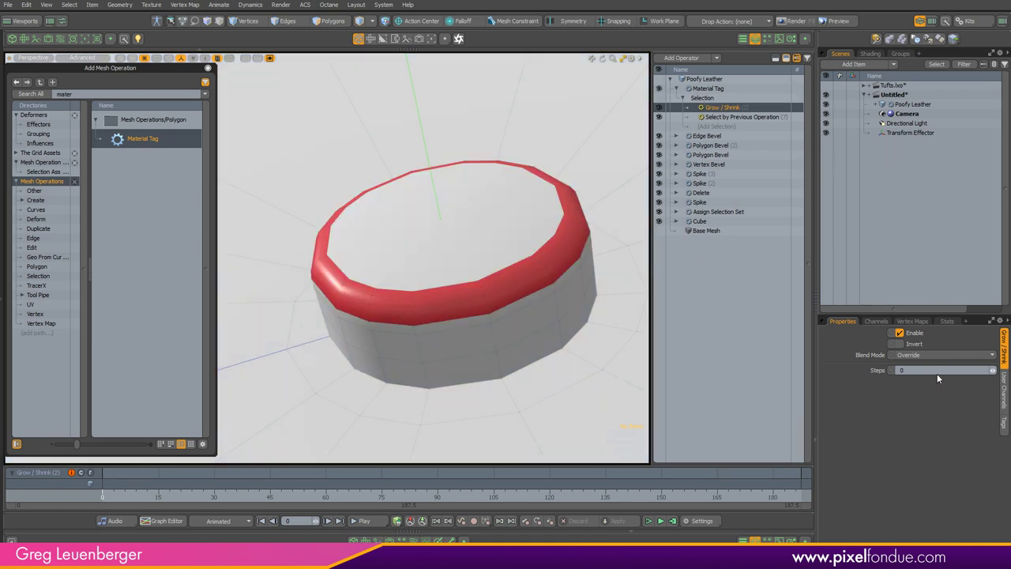
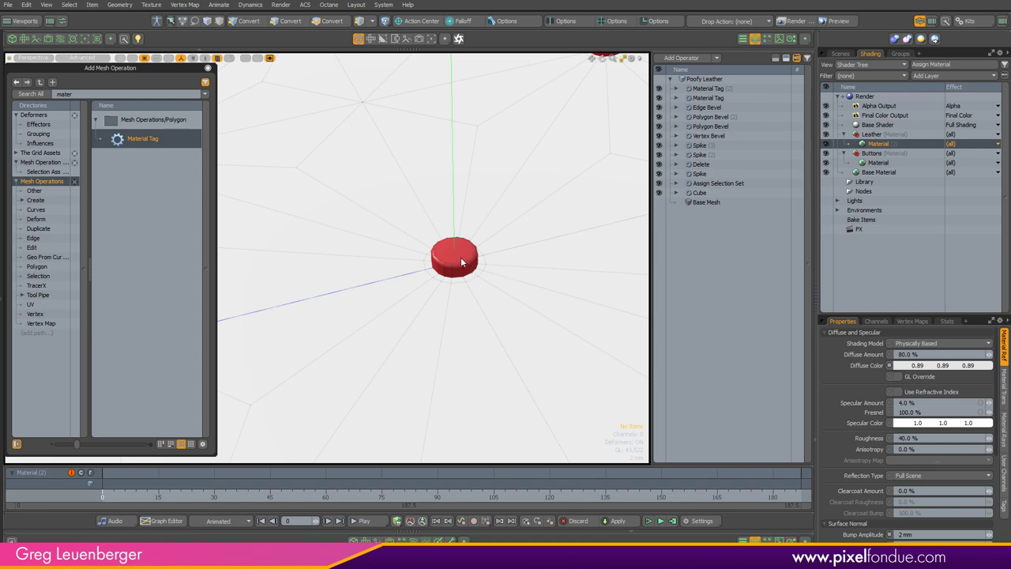
Select the top polygon of one button and grow the selection over the whole button
left_click_drag(456, 316, 547, 225, "alt")
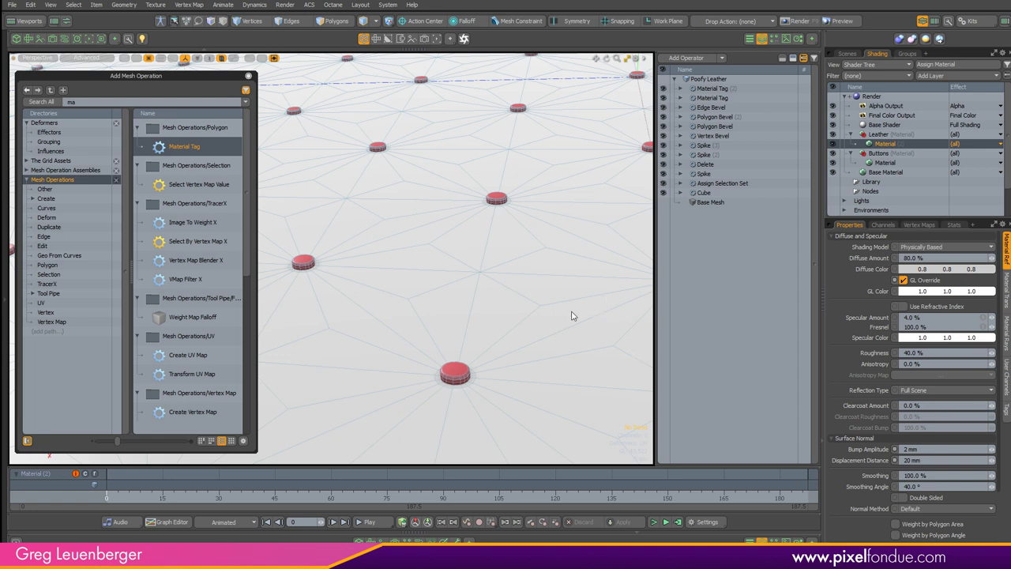
scroll(492, 368, "up", 6)
scroll(489, 368, "up", 2)
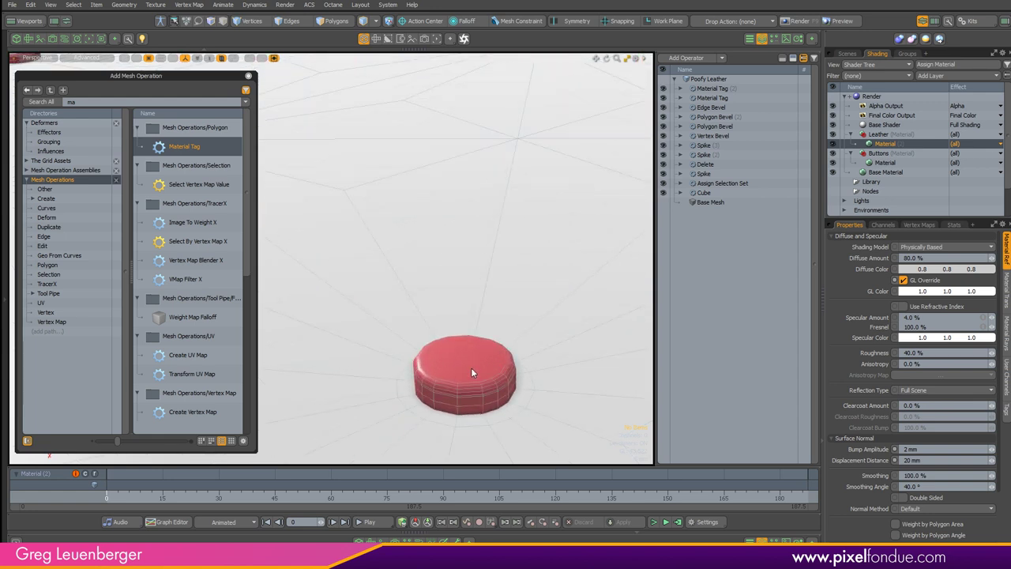
key("3")
left_click(498, 370)
key("shift+Up")
key("shift+Up")
key("shift+Up")
key("shift+Up")
key("shift+Up")
key("shift+Up")
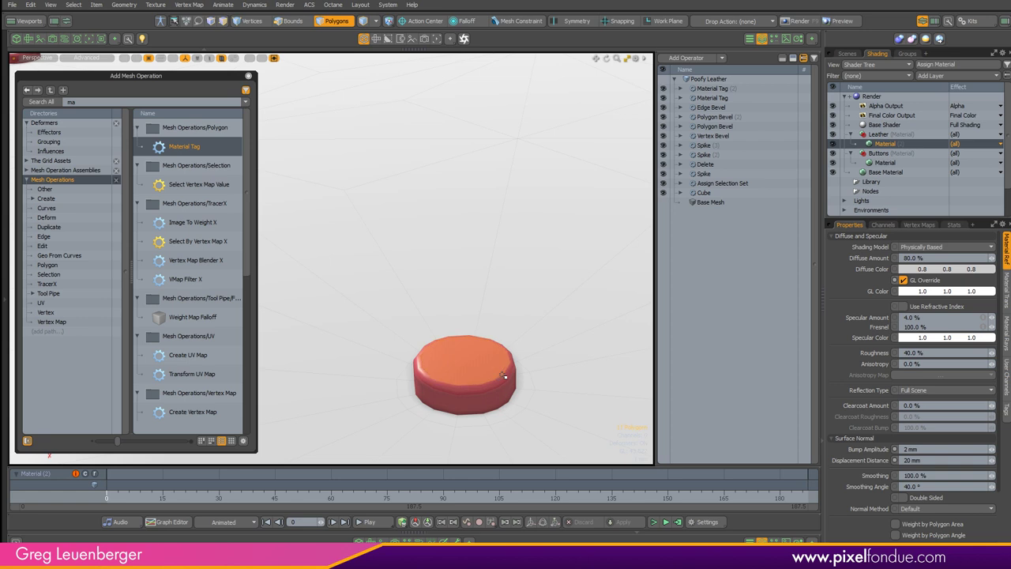
key("shift+Up")
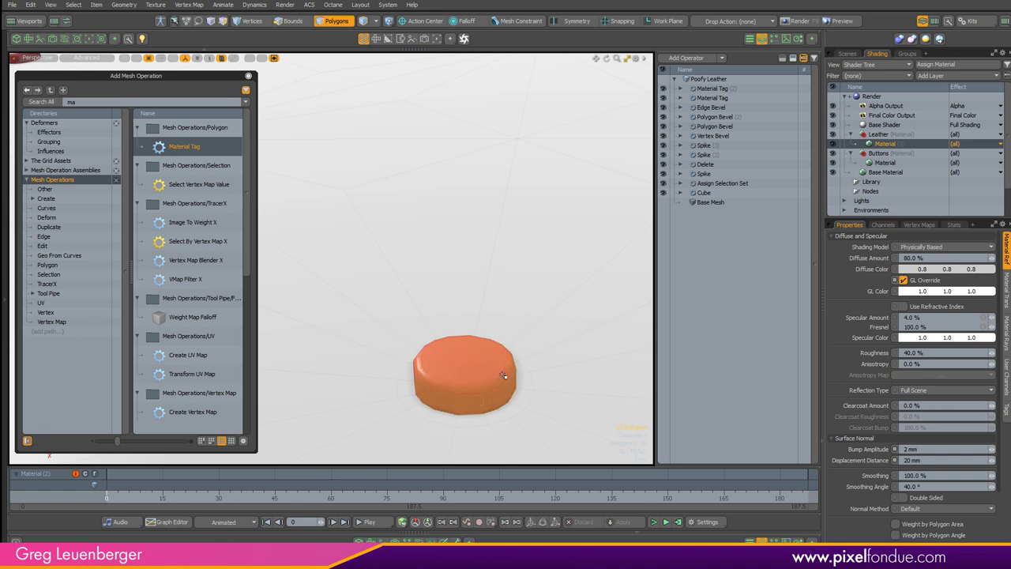
Clear the button's polygon selection and switch to vertex selection mode
key("1")
scroll(498, 358, "down", 3)
scroll(505, 359, "up", 3)
left_click(544, 350)
scroll(543, 349, "down", 1)
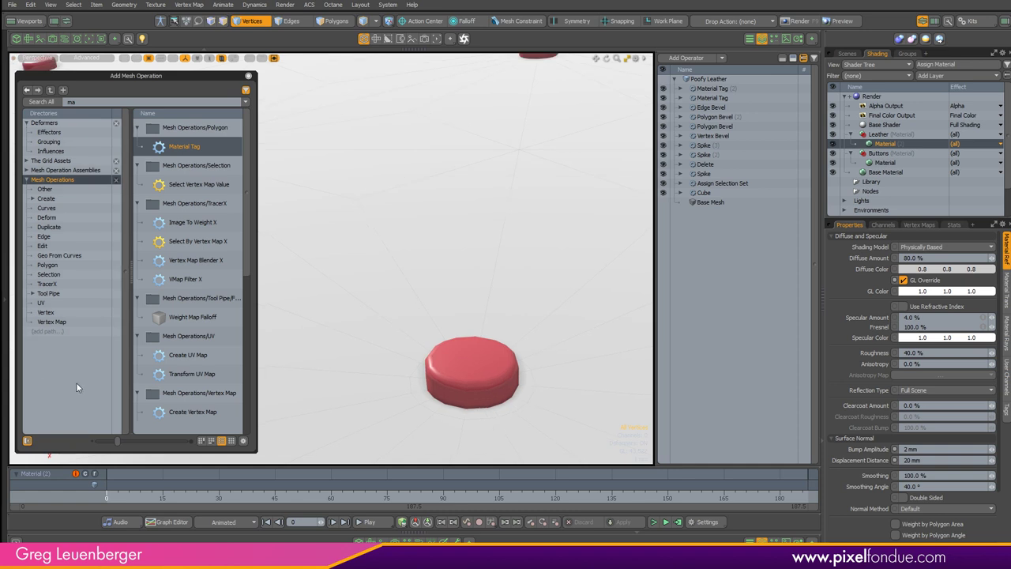
Add a Set Weight operation from the vertex map operations, writing to the weight map Buttons
left_click(58, 322)
double_click(71, 102)
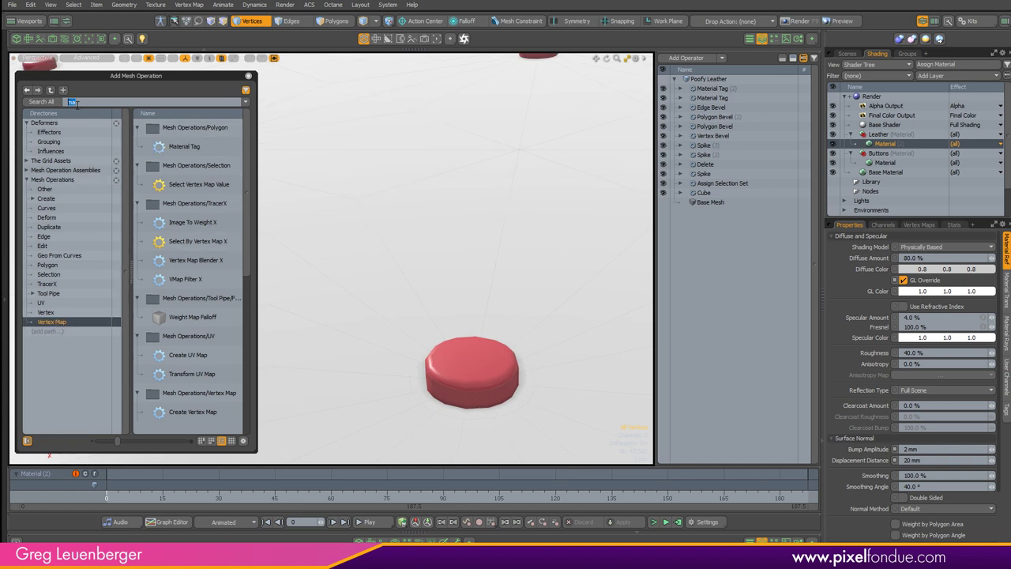
key("BackSpace")
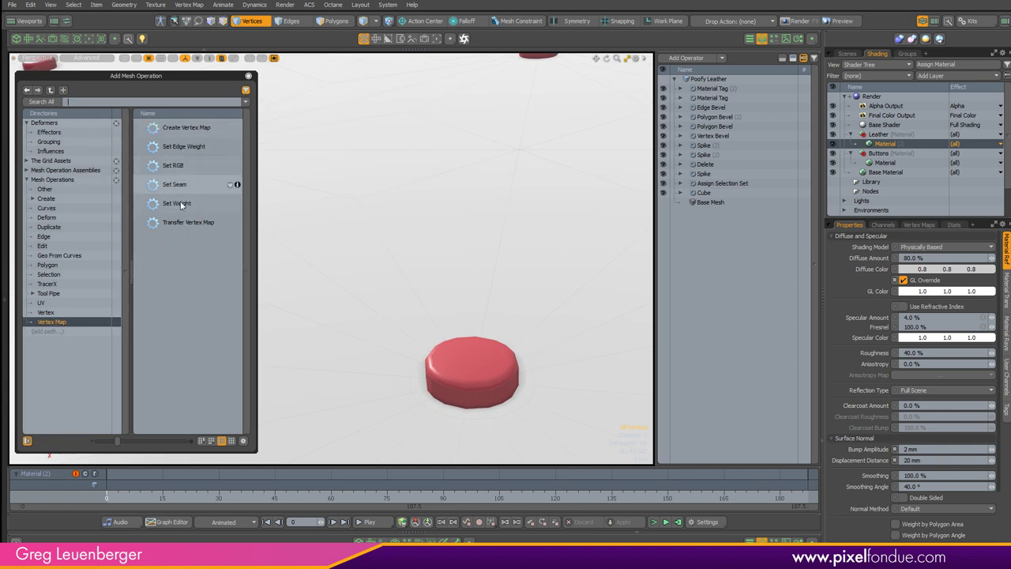
double_click(175, 203)
left_click(927, 303)
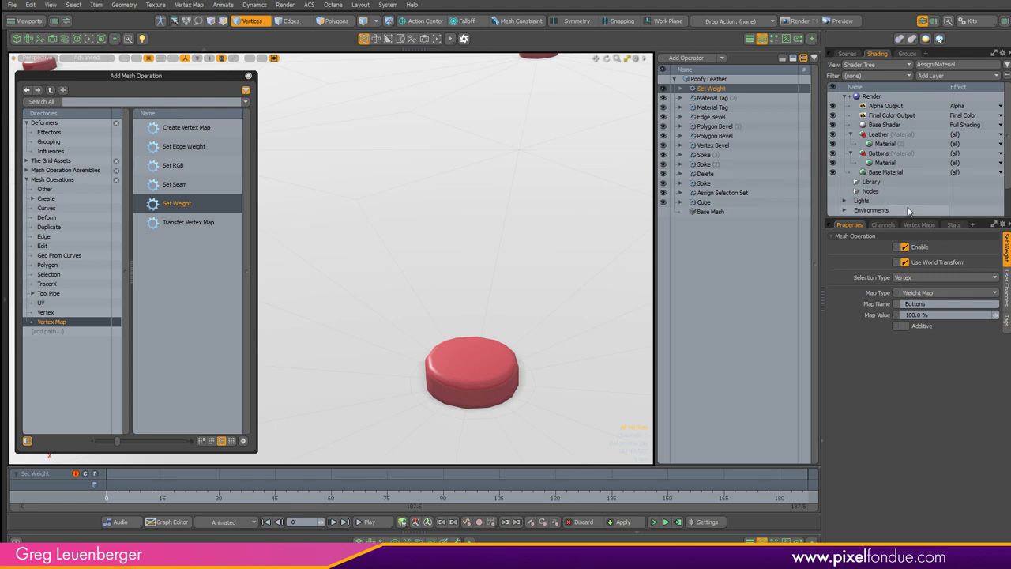
Select the Buttons weight map and switch the viewport to Vertex Map shading
left_click(919, 224)
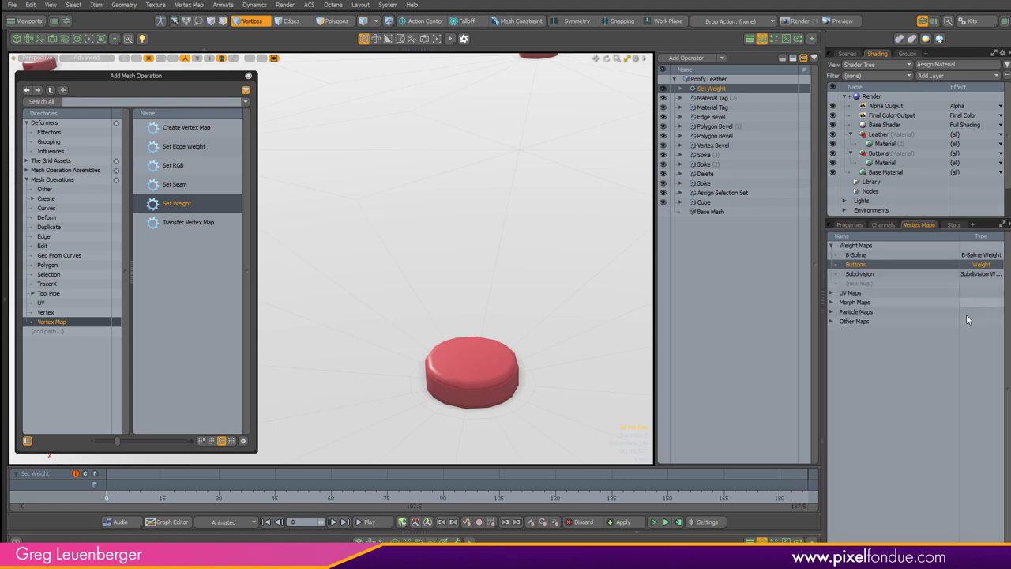
left_click(859, 266)
key("ctrl+2")
left_click(438, 266)
left_click_drag(491, 270, 312, 302, "ctrl+alt")
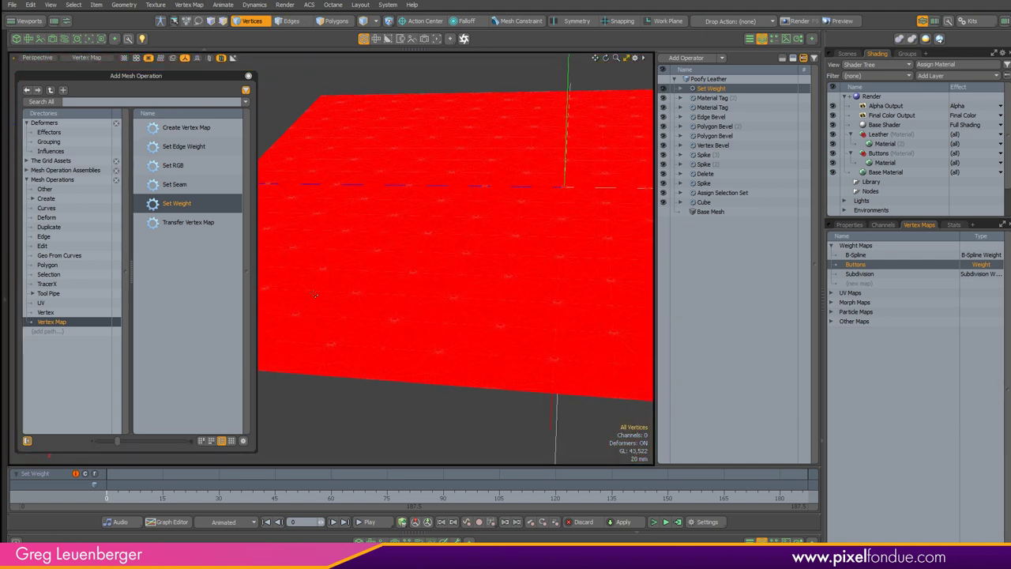
Add a Select By Polygon Tag to the Set Weight selection, matching the Material tag Buttons
left_click(680, 89)
left_click(688, 107)
left_click(726, 117)
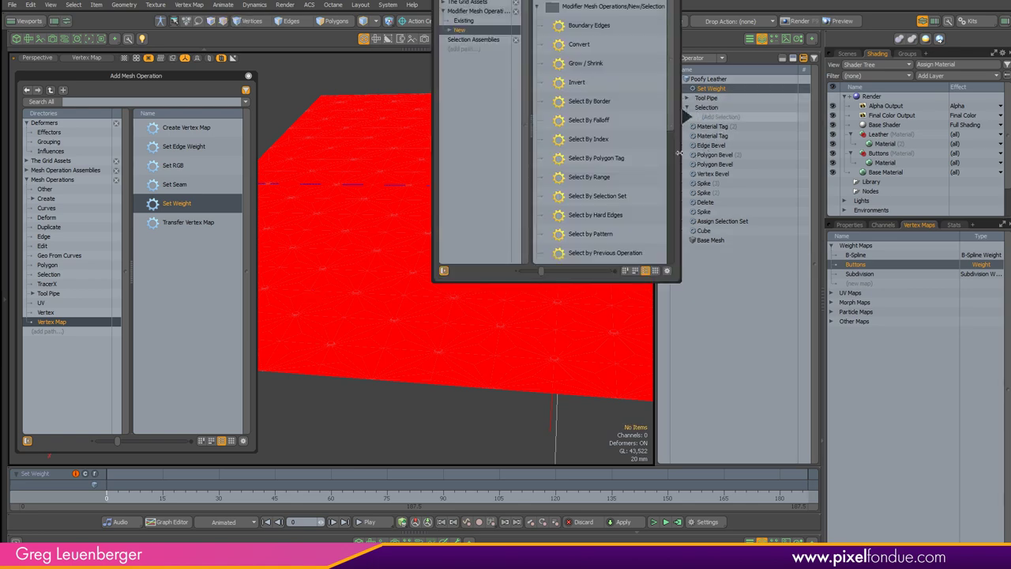
double_click(595, 158)
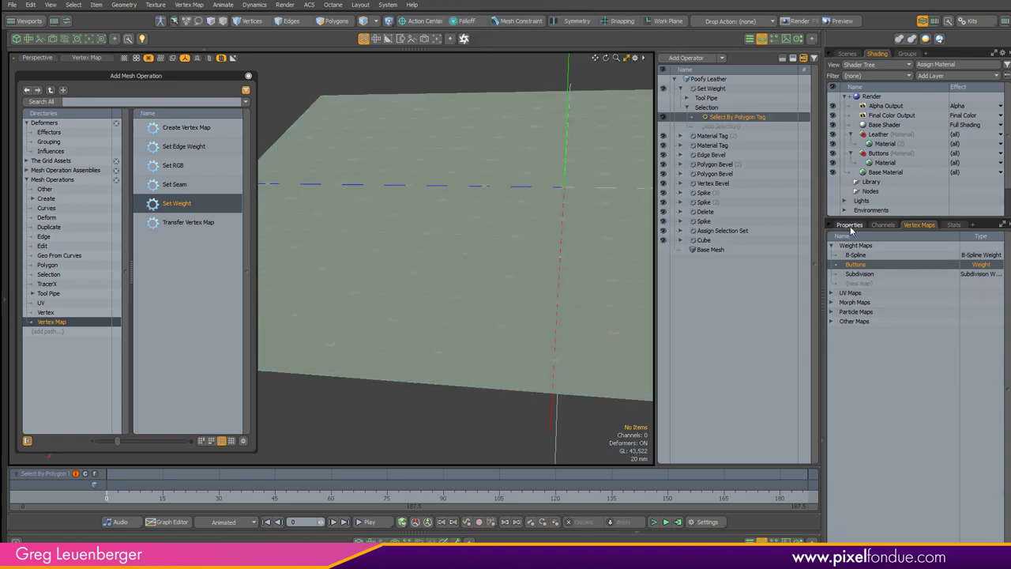
left_click(850, 225)
left_click(916, 284)
left_click(918, 295)
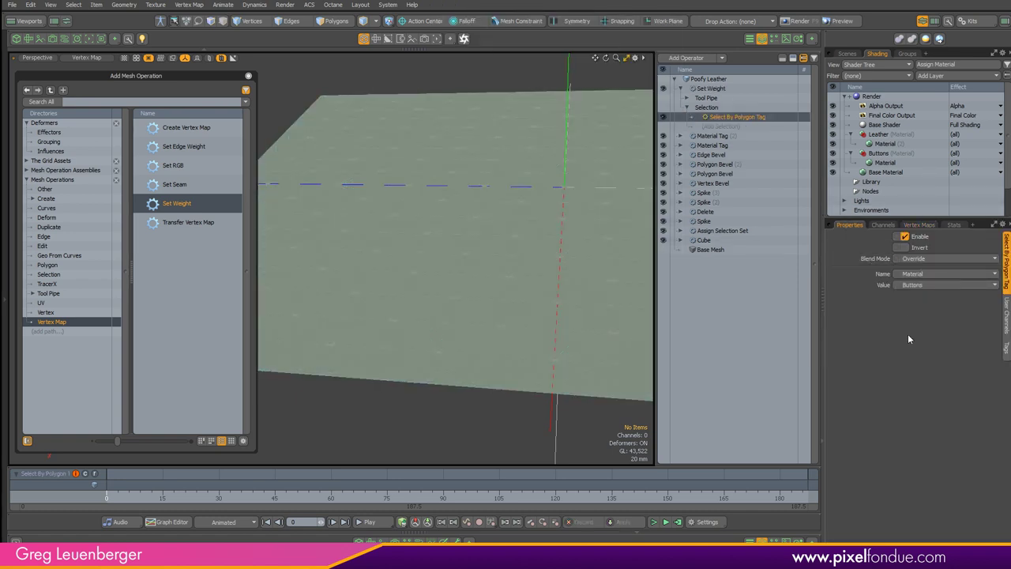
Set the Set Weight operation's selection type to Polygon
scroll(492, 253, "up", 6)
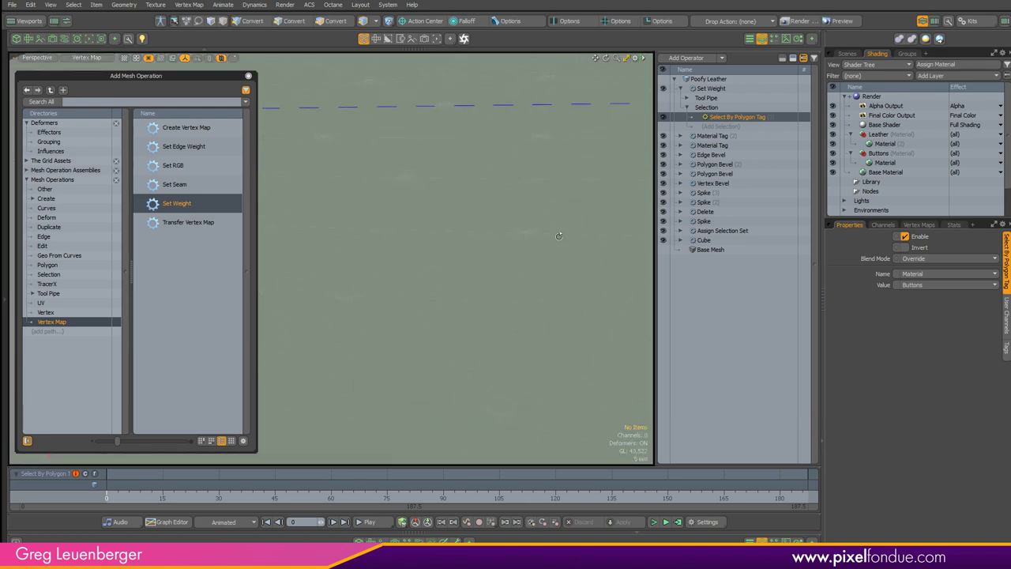
scroll(490, 293, "down", 3)
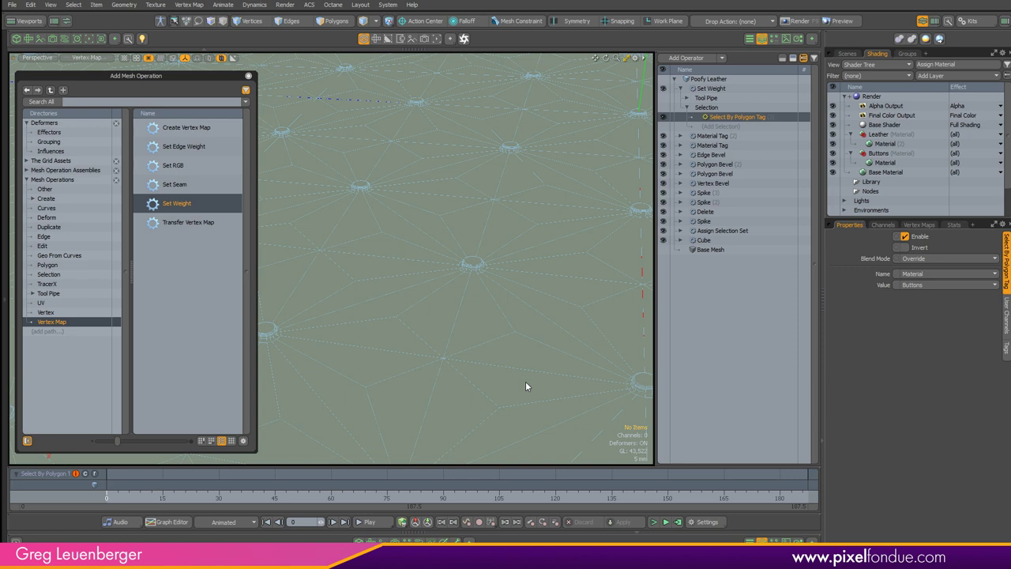
left_click(726, 90)
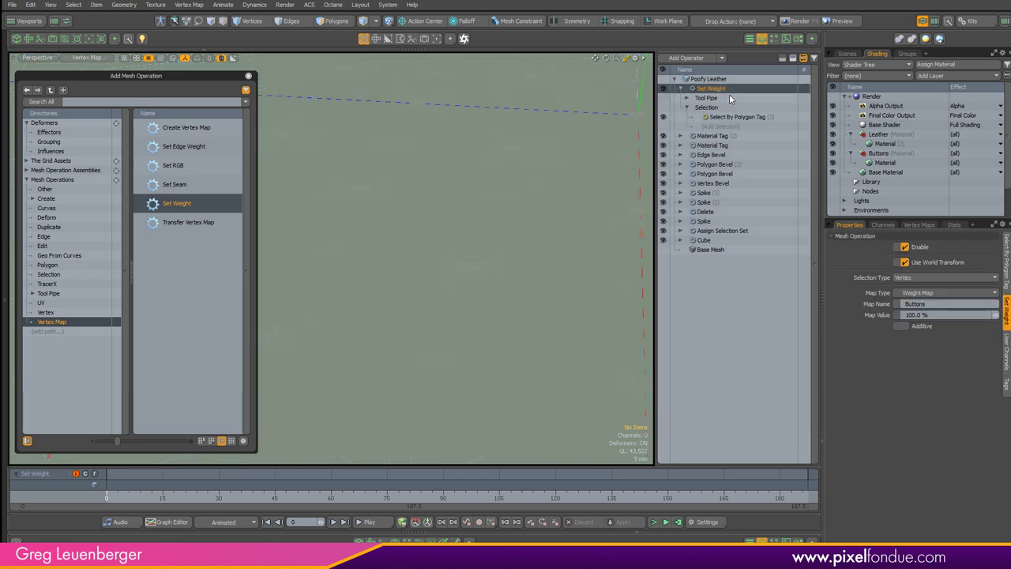
left_click(736, 117)
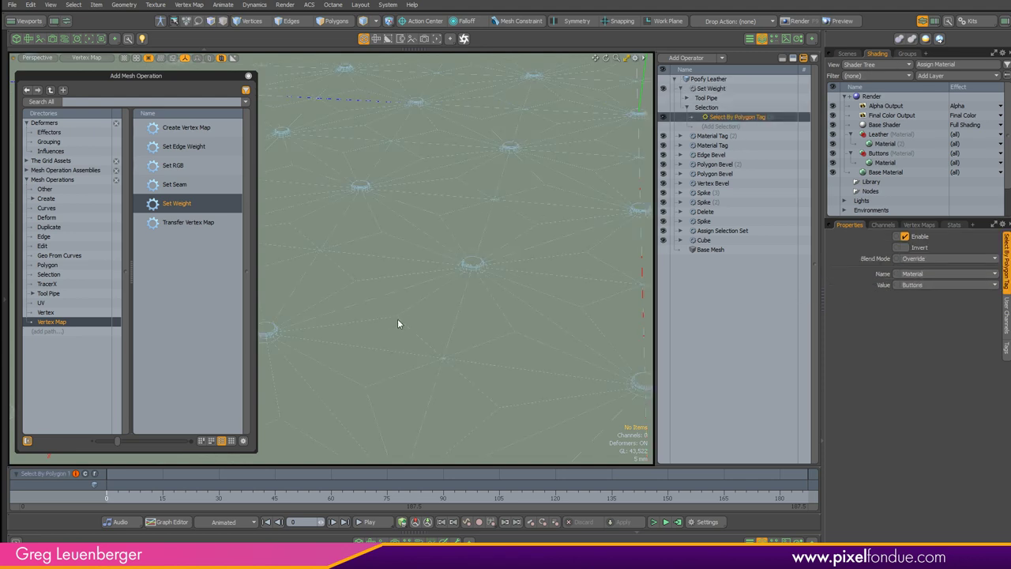
left_click(707, 90)
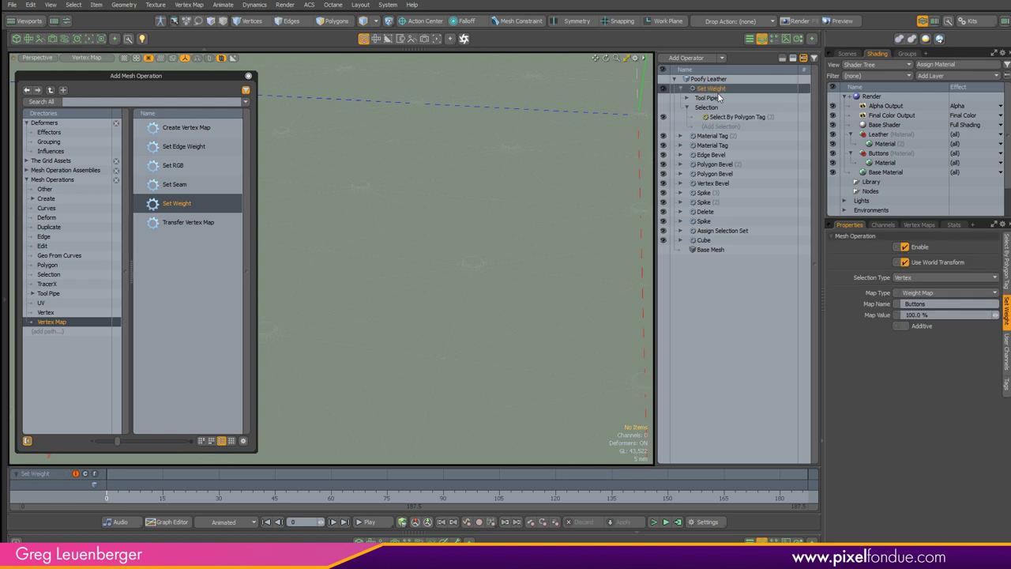
left_click(911, 278)
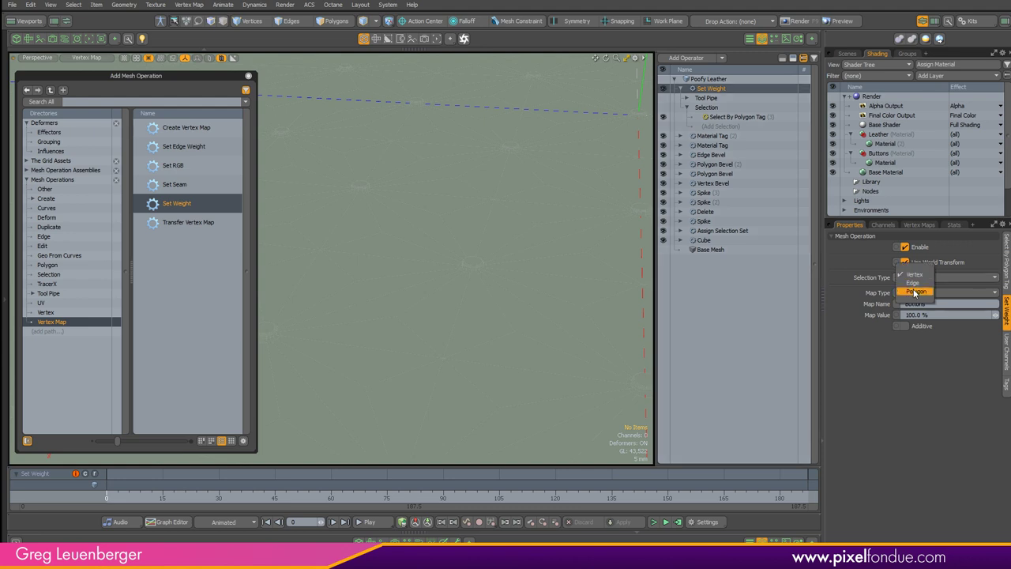
left_click(915, 292)
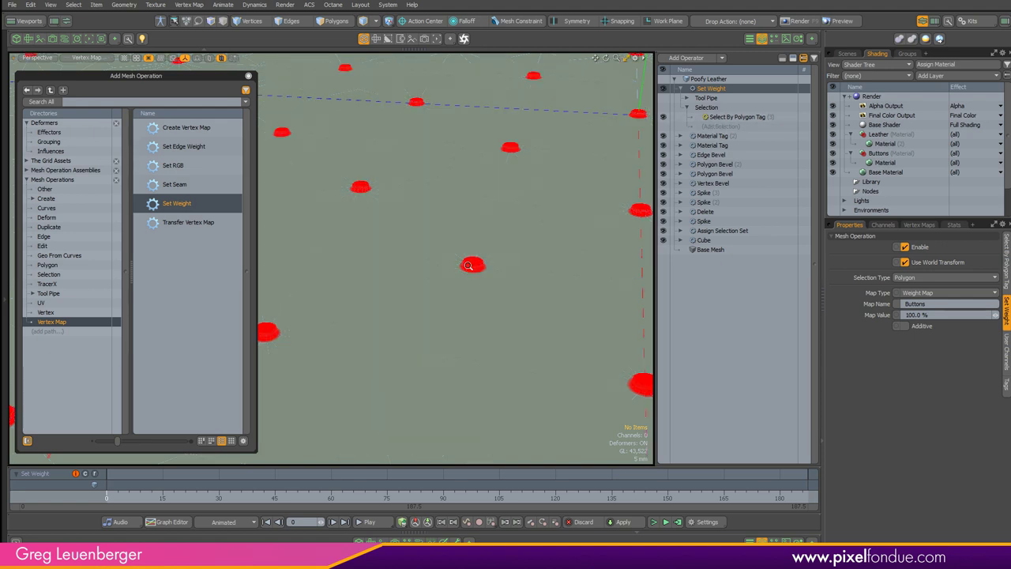
Add a 1-step Grow / Shrink modifier above Select By Polygon Tag in the Set Weight selection
scroll(476, 269, "up", 8)
key("2")
double_click(491, 307)
scroll(490, 306, "down", 4)
scroll(499, 291, "up", 5)
left_click_drag(505, 294, 474, 334, "alt")
left_click(729, 127)
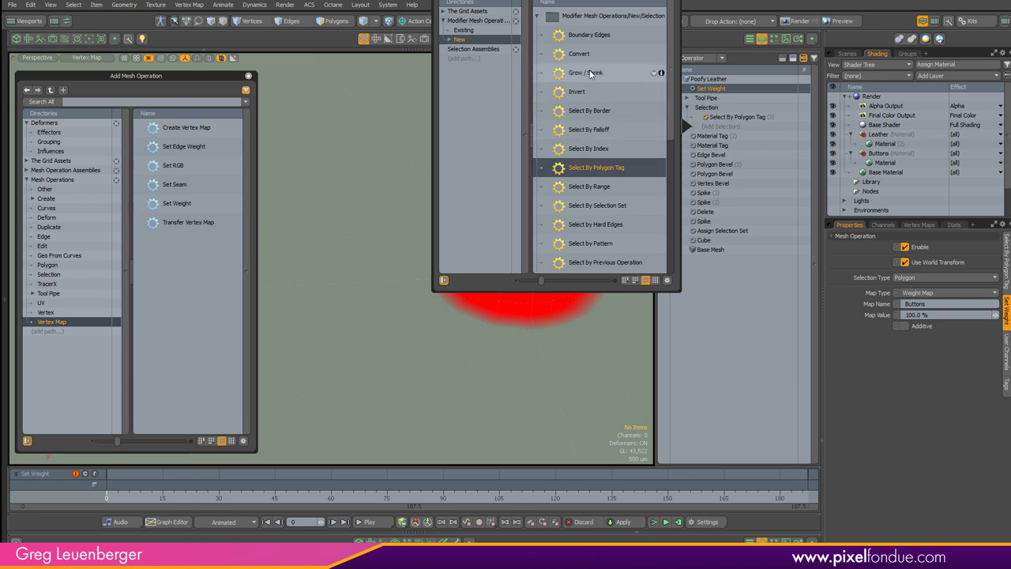
double_click(586, 72)
type("1")
key("Return")
left_click_drag(476, 324, 341, 365, "ctrl+alt")
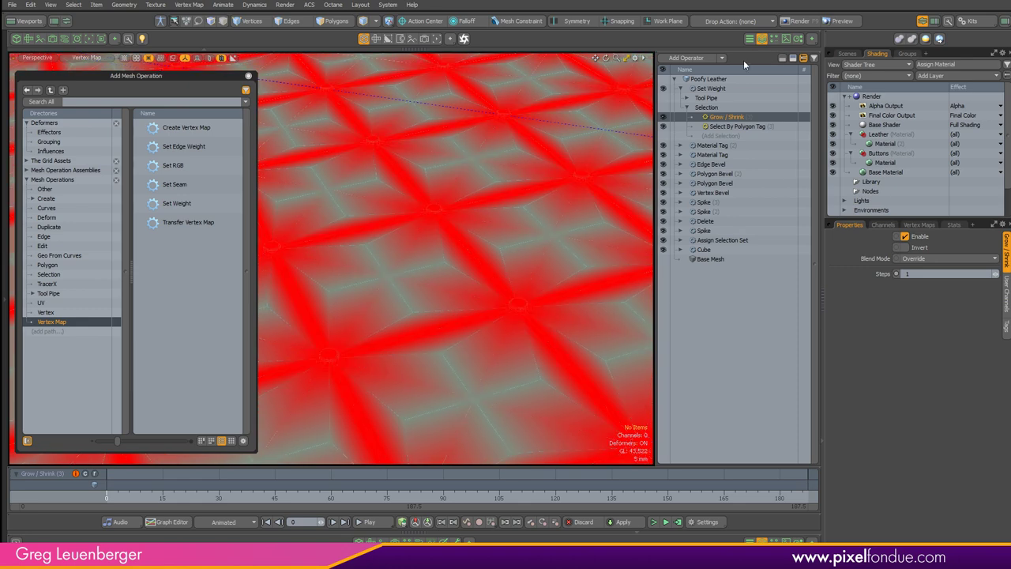
Collapse the Set Weight operation and add a Transform Effector deformer on top of the stack, driven by the Buttons weight map
left_click(682, 88)
left_click(682, 89)
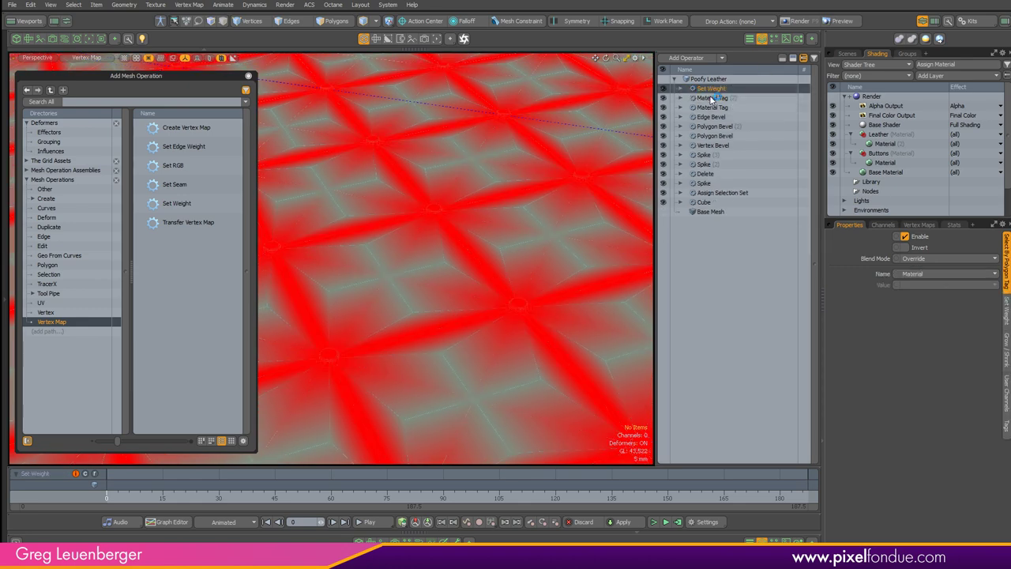
left_click(686, 239)
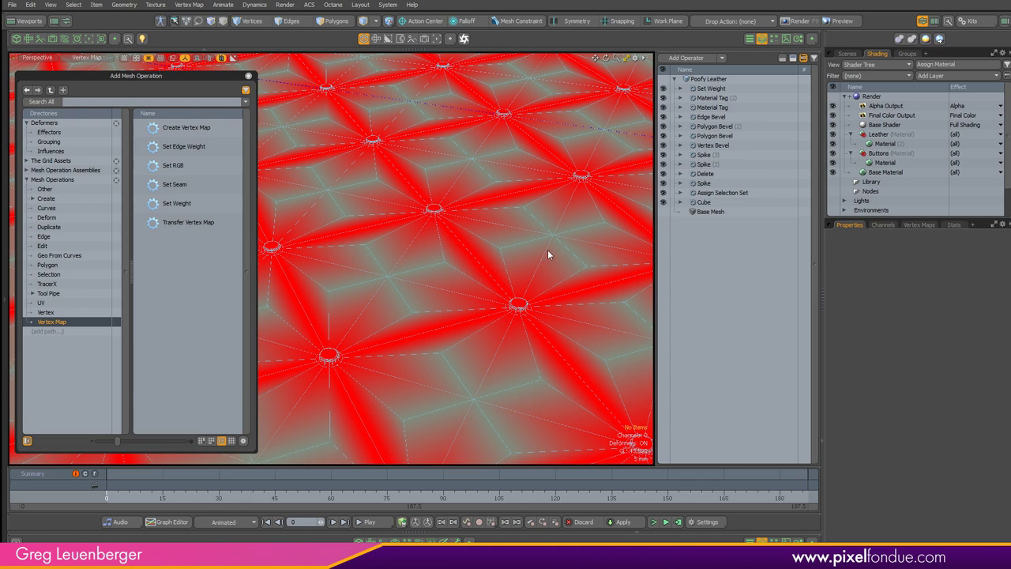
left_click(65, 123)
left_click(199, 336)
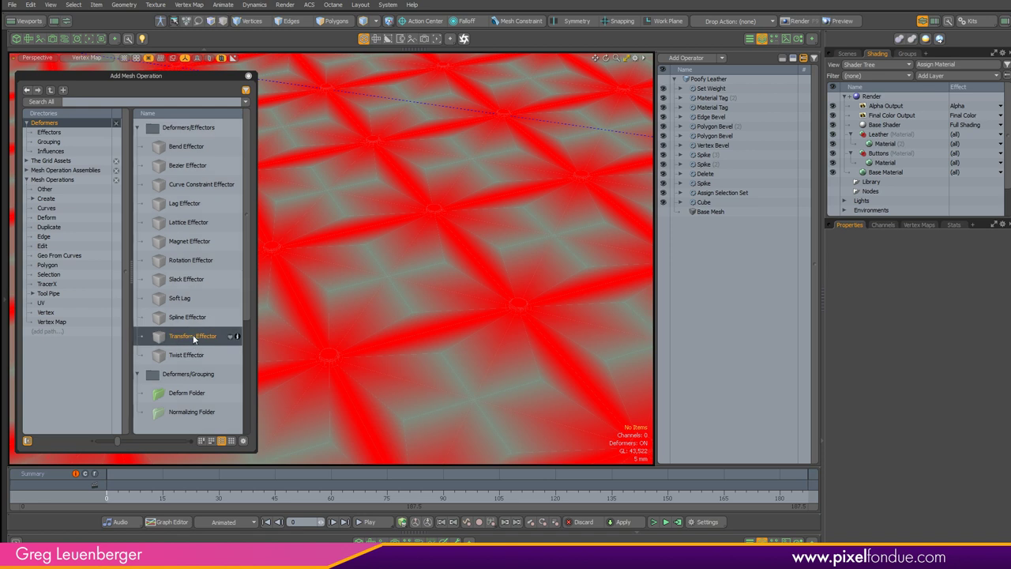
double_click(194, 336)
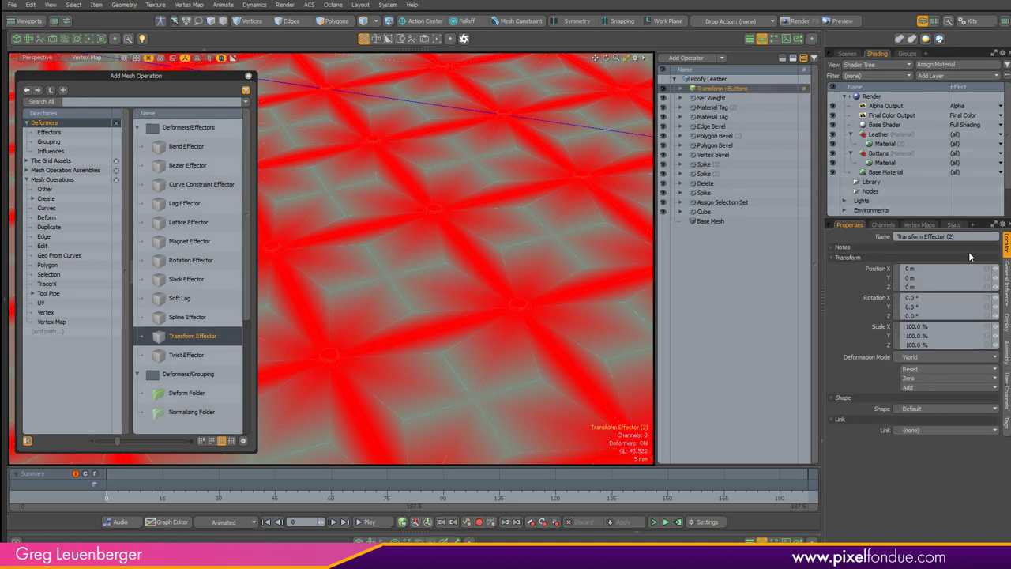
Check the deformer's weight map and influence settings, and select its Transform Effector locator in the scene's item list
left_click(916, 225)
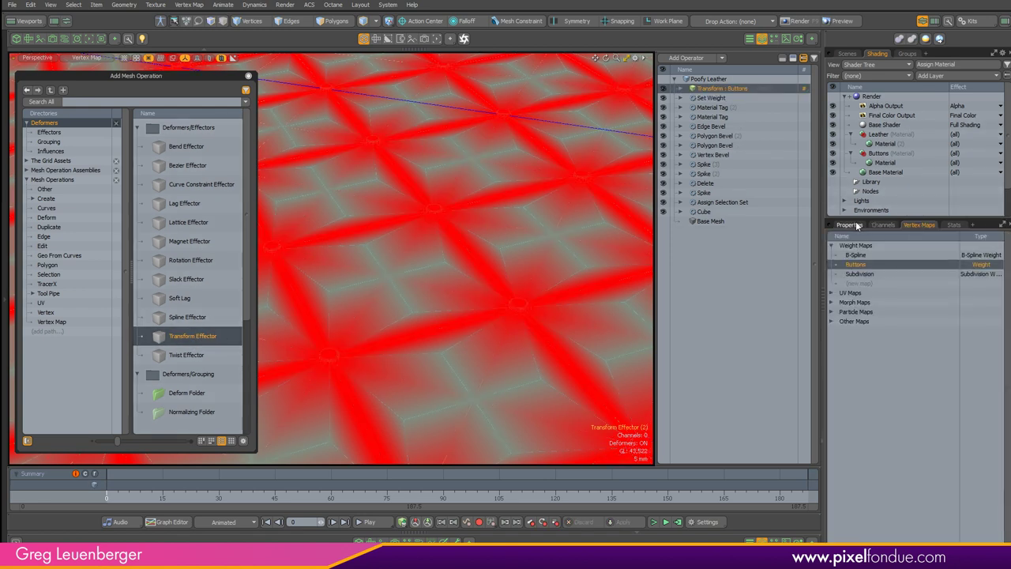
left_click(858, 225)
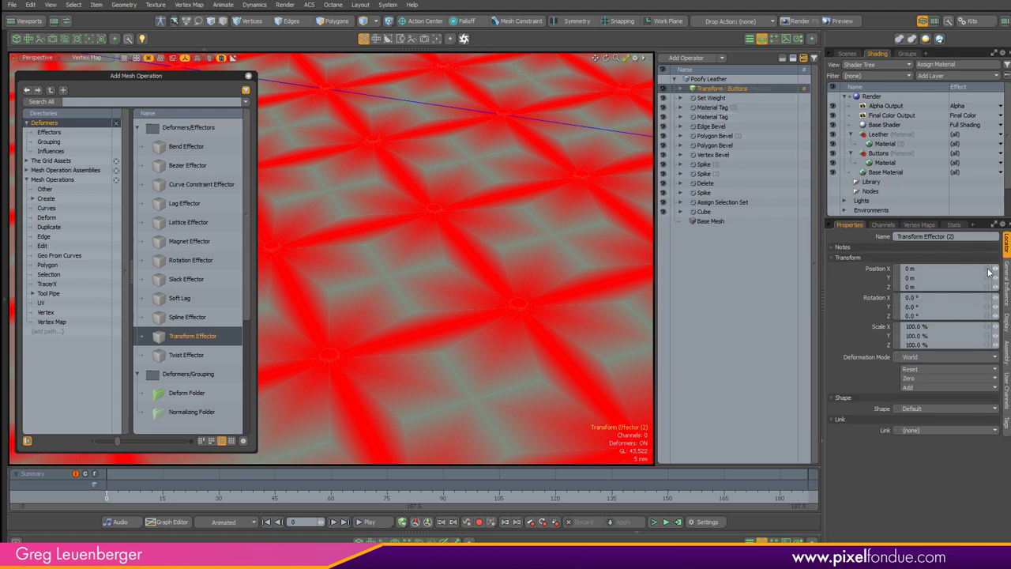
left_click(1006, 294)
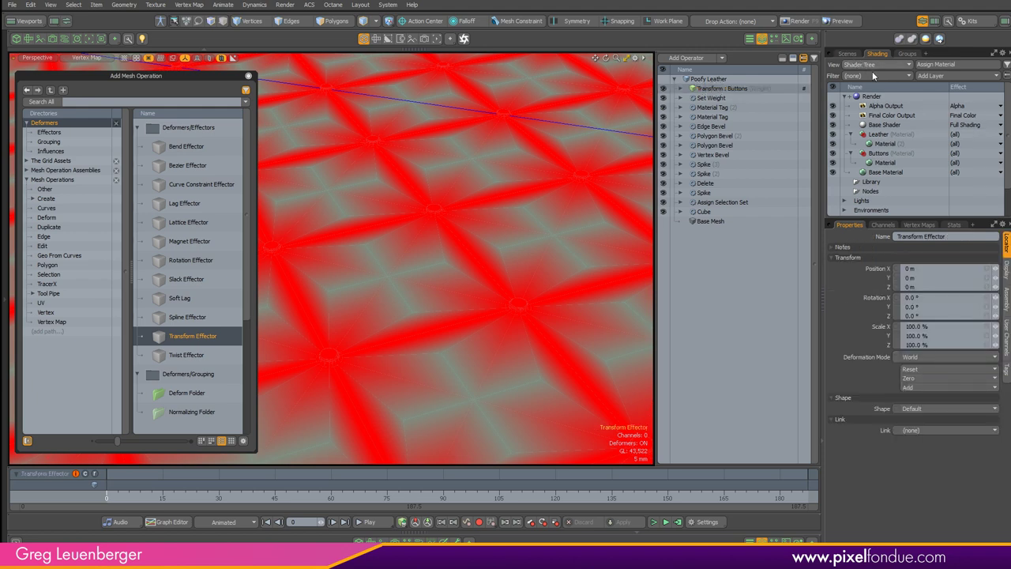
left_click(847, 54)
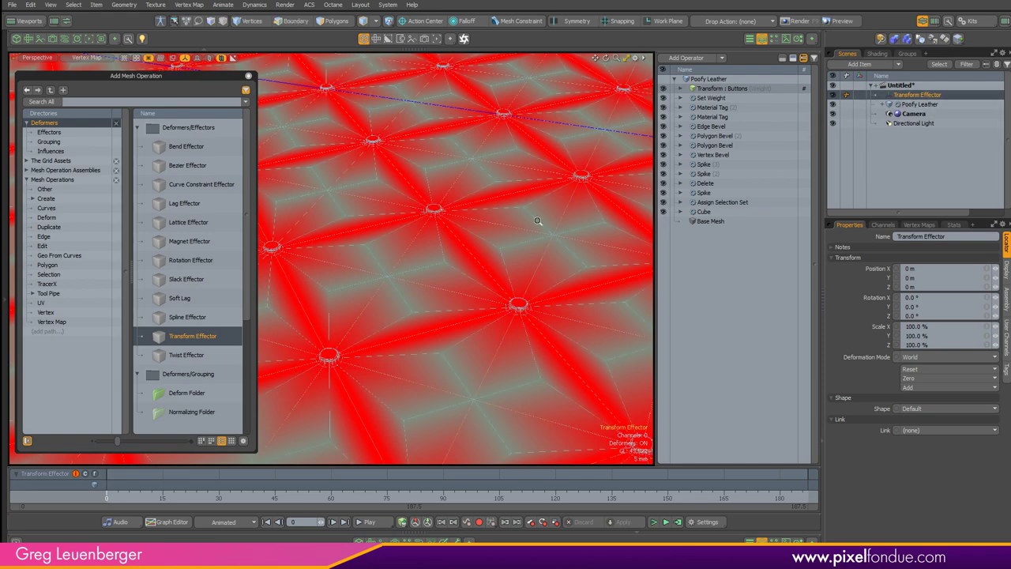
Switch the viewport from Vertex Map to Advanced shading and view the mesh from a low angle
scroll(519, 221, "down", 5)
left_click_drag(452, 275, 533, 195, "alt")
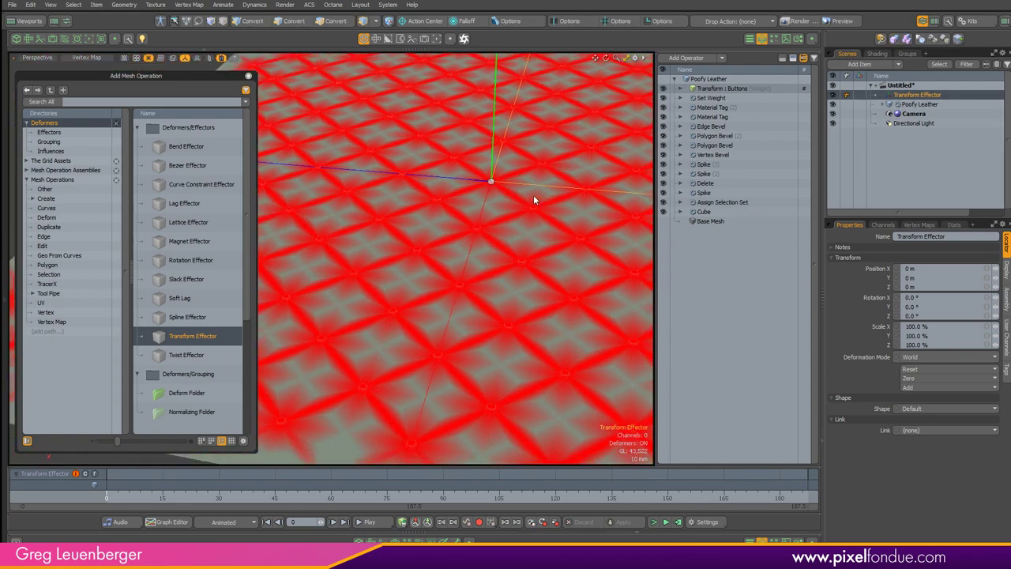
left_click(89, 57)
left_click(86, 128)
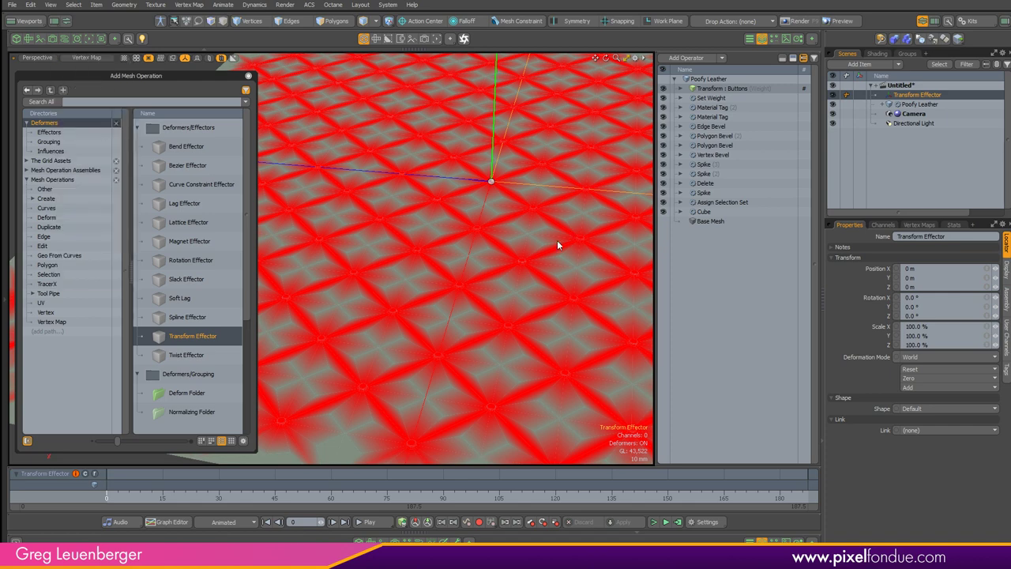
mouse_move(529, 251)
left_mouse_down("alt")
mouse_move(531, 113)
mouse_move(530, 122)
left_mouse_up("alt")
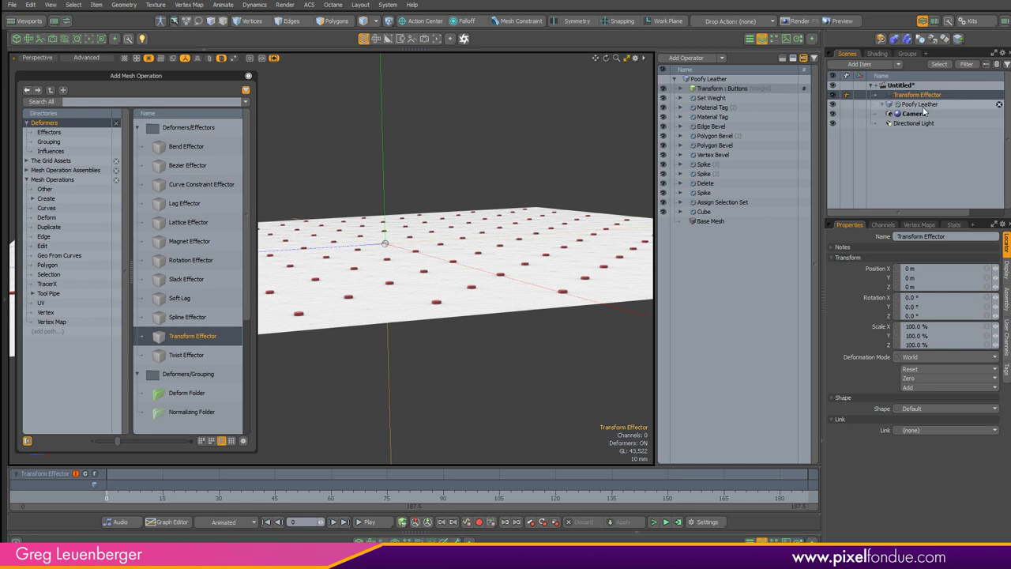
Move the Transform Effector downward to sink the buttons into the leather, and deselect it
left_click_drag(524, 184, 554, 205, "alt")
scroll(555, 205, "up", 3)
scroll(555, 205, "up", 3)
left_click_drag(452, 225, 493, 214, "alt")
scroll(508, 226, "up", 3)
scroll(537, 227, "up", 5)
left_click_drag(548, 228, 439, 335)
left_click_drag(532, 320, 648, 258, "alt")
left_click_drag(477, 273, 475, 278)
key("q")
left_click(567, 83)
left_click_drag(504, 194, 551, 200, "alt")
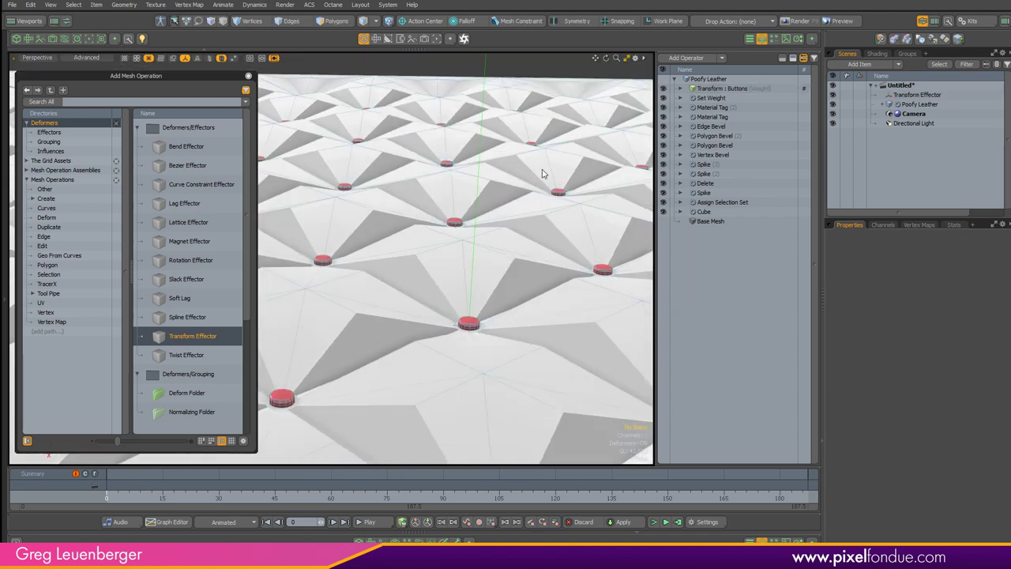
Add a Set Polygon Type operation and change its polygon type from Face to a subdivision type
left_click(93, 101)
type("se")
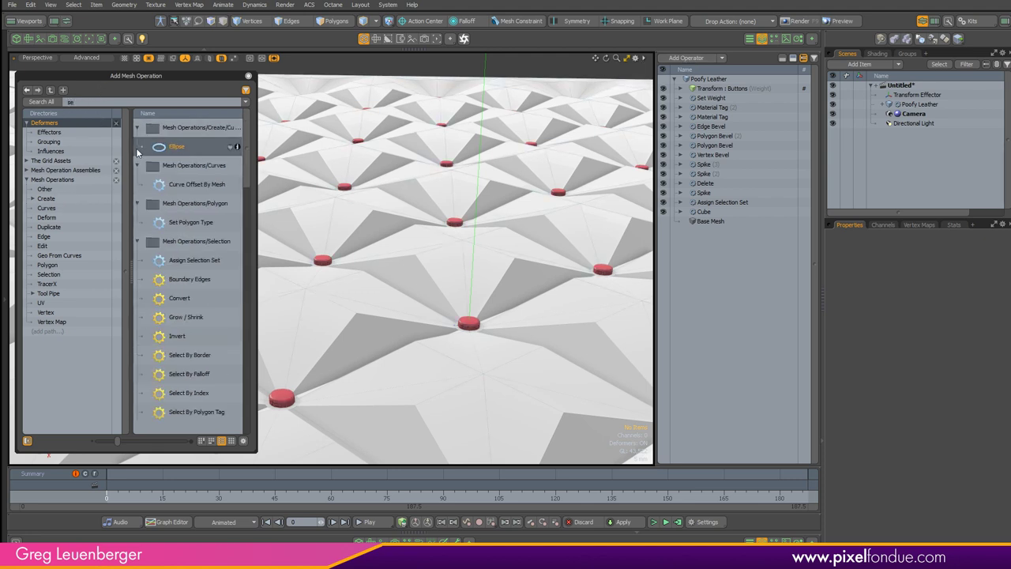
type("t")
double_click(185, 185)
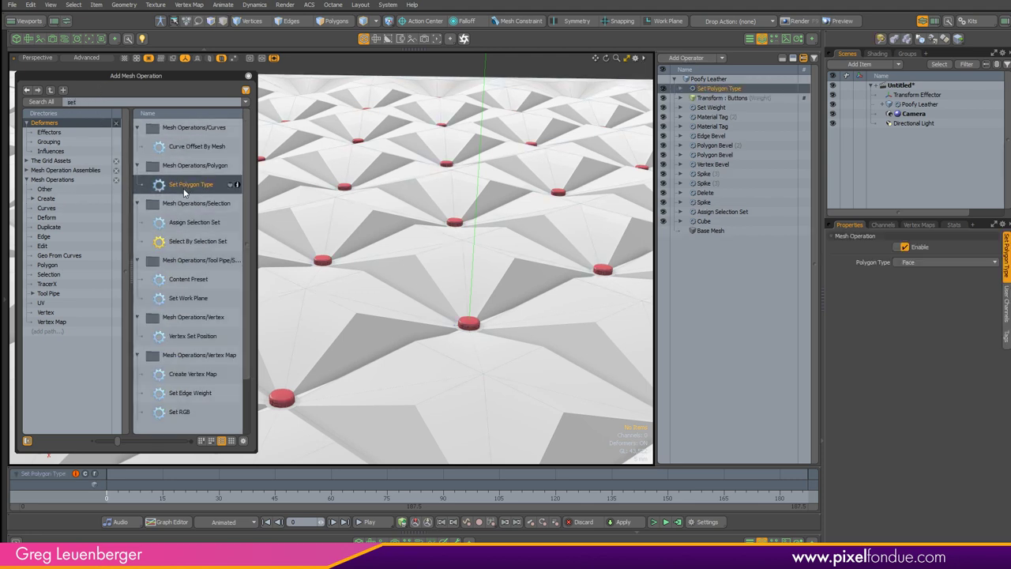
left_click(920, 262)
left_click(920, 276)
Select the Poofy Leather mesh item in the viewport
left_click_drag(494, 311, 371, 365, "ctrl+alt")
key("ctrl+3")
left_click(616, 343)
left_click_drag(616, 343, 483, 330, "alt")
left_click(471, 342)
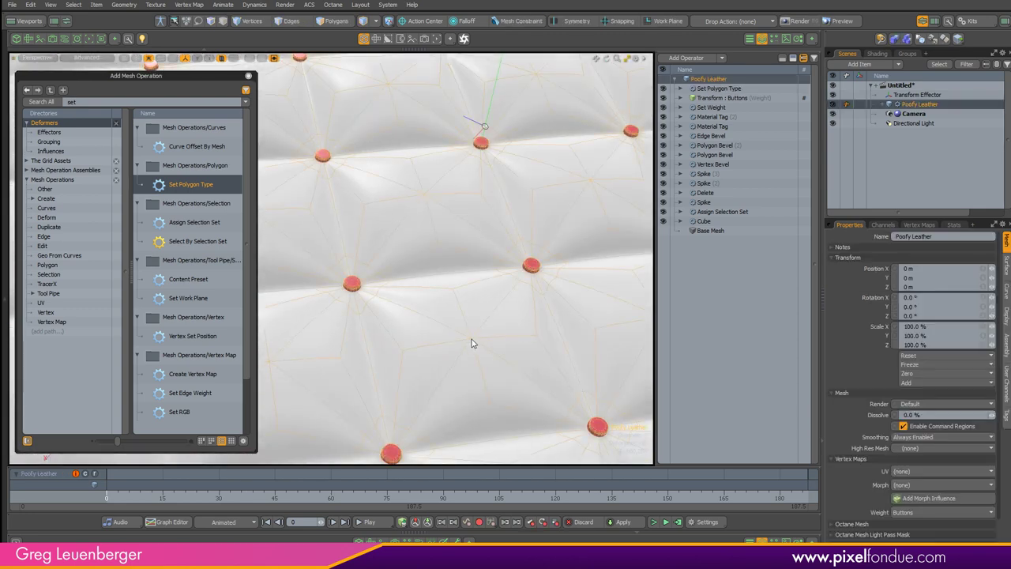
Show the buttons in the Right view and disable the Set Polygon Type operation
left_click_drag(469, 282, 490, 289, "alt")
key("ctrl+1")
left_click(720, 306)
left_click_drag(551, 283, 576, 168, "alt+shift")
left_click(664, 90)
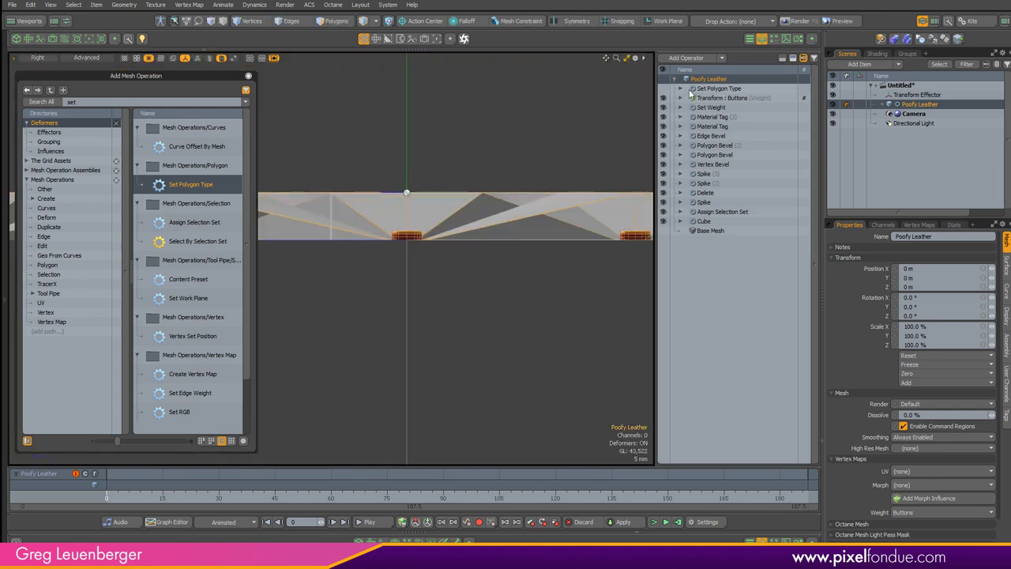
Return to the perspective view and add a Push operation above Set Polygon Type
left_click_drag(484, 185, 445, 206, "ctrl+alt")
key("ctrl+1")
left_click(576, 148)
left_click_drag(576, 148, 398, 224, "alt")
left_click_drag(558, 201, 539, 264, "ctrl+alt")
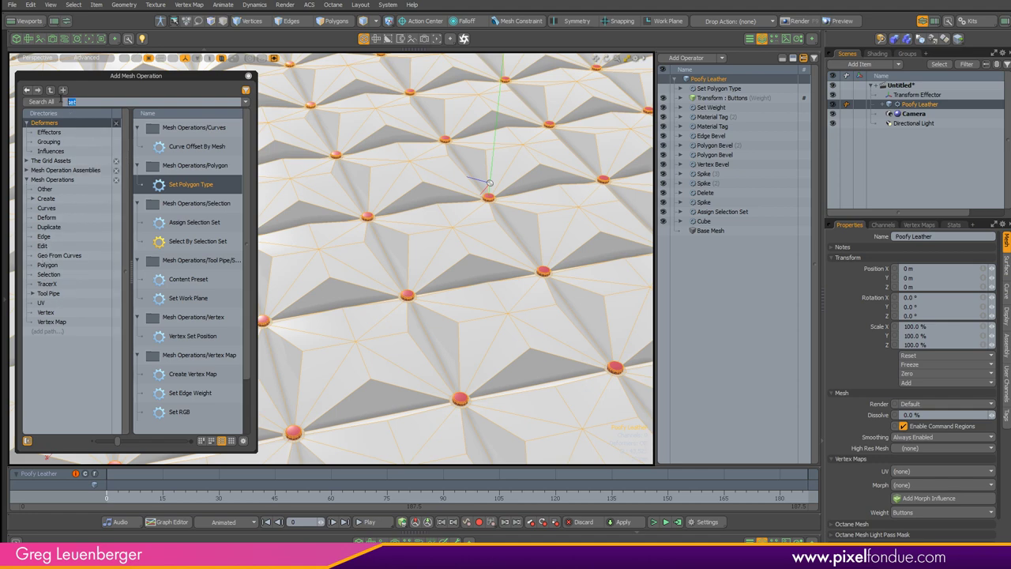
type("push")
key("Return")
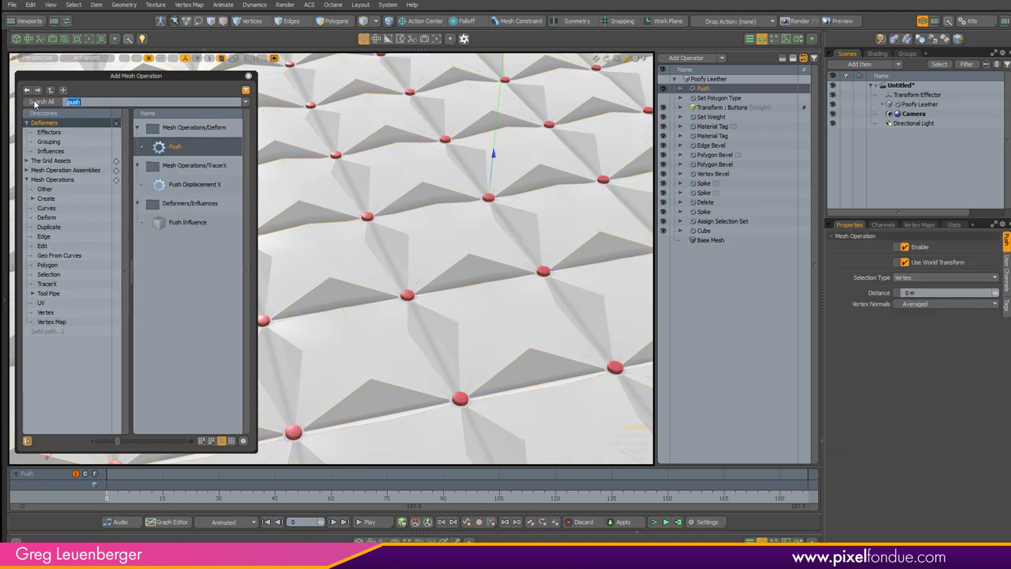
Try pushing the whole leather mesh outward with the Push handle, and undo it
left_click_drag(587, 190, 605, 194, "alt")
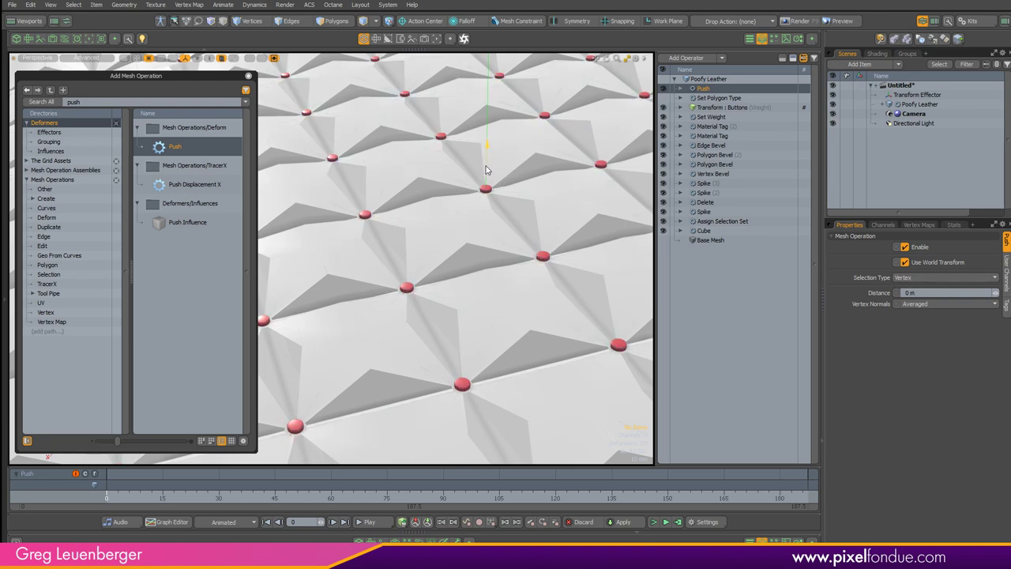
left_click_drag(487, 144, 489, 101)
key("ctrl+z")
Turn on vertex display in the viewport and frame one leather panel between the buttons
key("1")
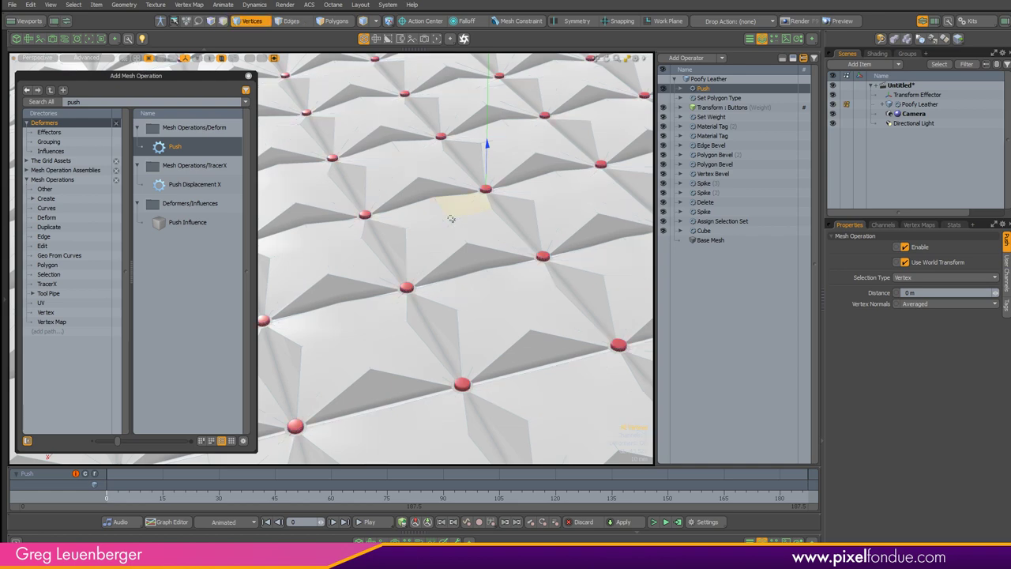
left_click_drag(461, 252, 449, 242, "alt")
key("2")
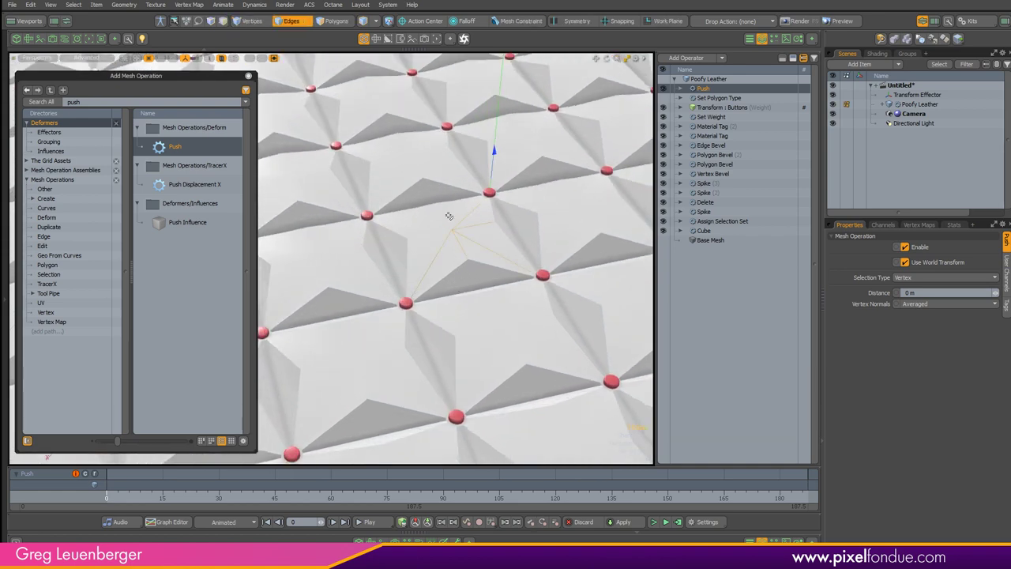
left_click_drag(453, 232, 570, 225, "ctrl+alt")
left_click_drag(467, 267, 462, 260, "alt")
key("ctrl+3")
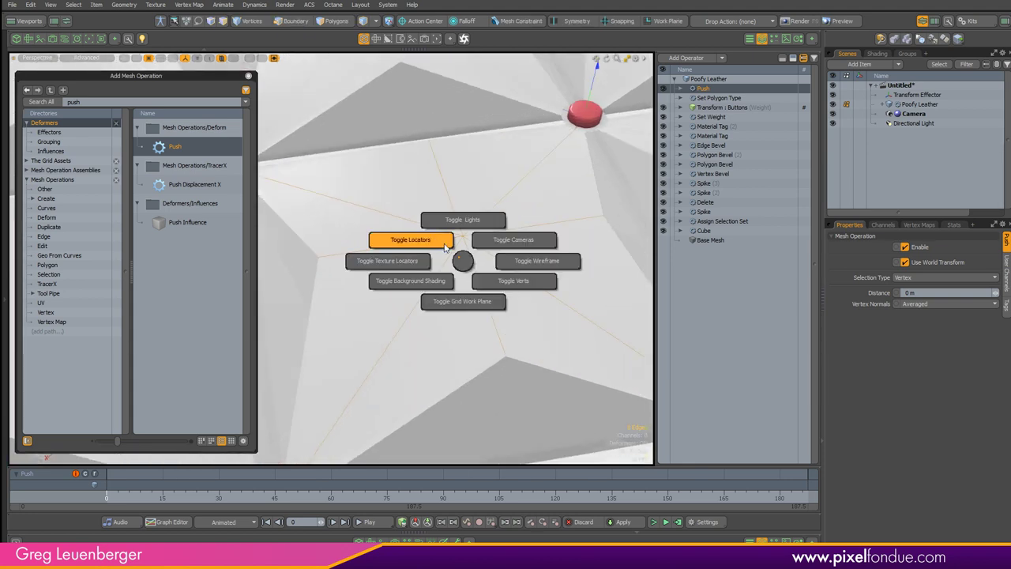
left_click(513, 285)
left_click_drag(513, 285, 463, 285, "ctrl+alt")
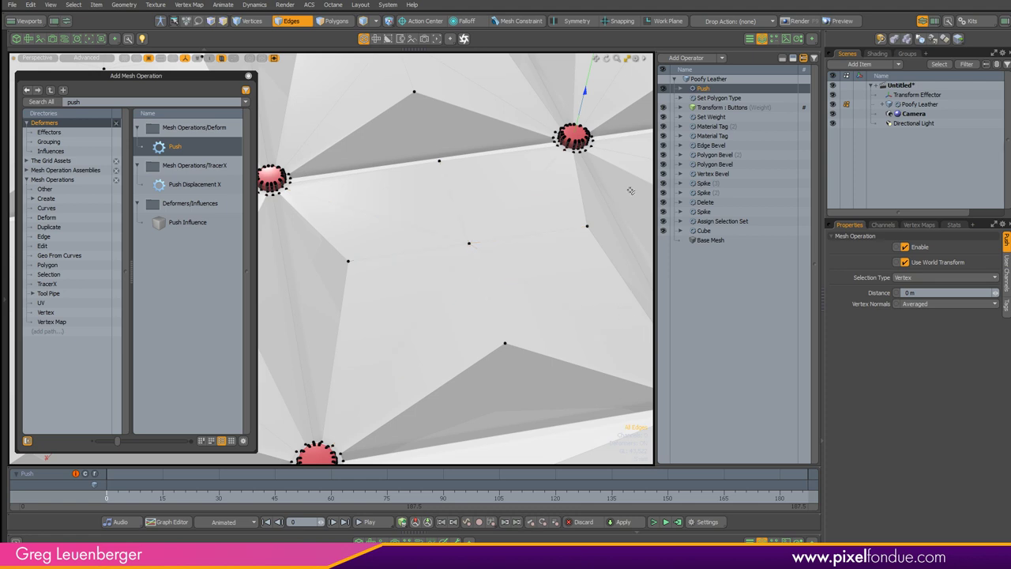
Move Push below Set Polygon Type and add a Selection Operator : Vertex to its selection
left_click_drag(715, 89, 725, 101)
left_click(682, 98)
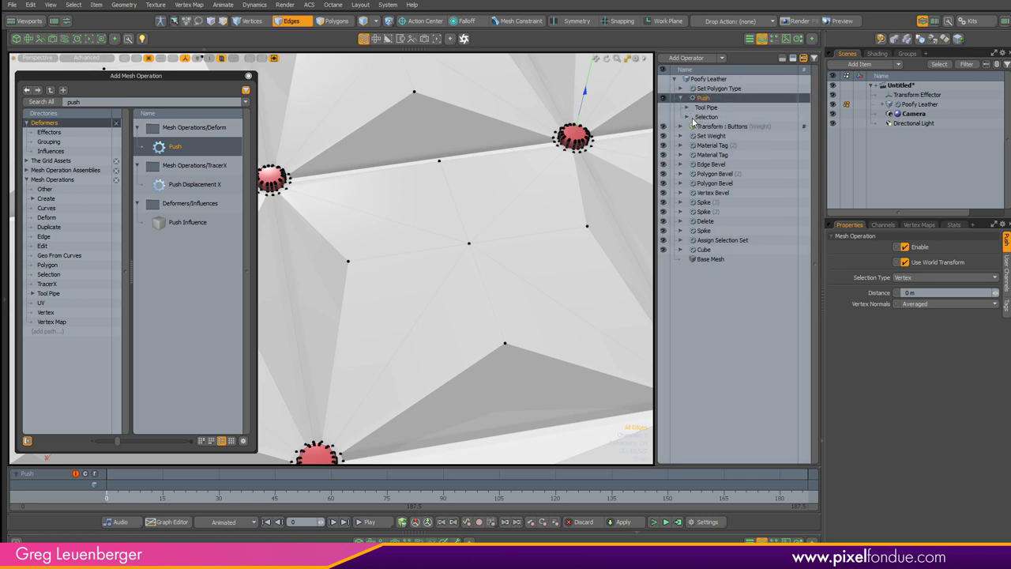
left_click(686, 117)
left_click(711, 126)
scroll(669, 205, "down", 5)
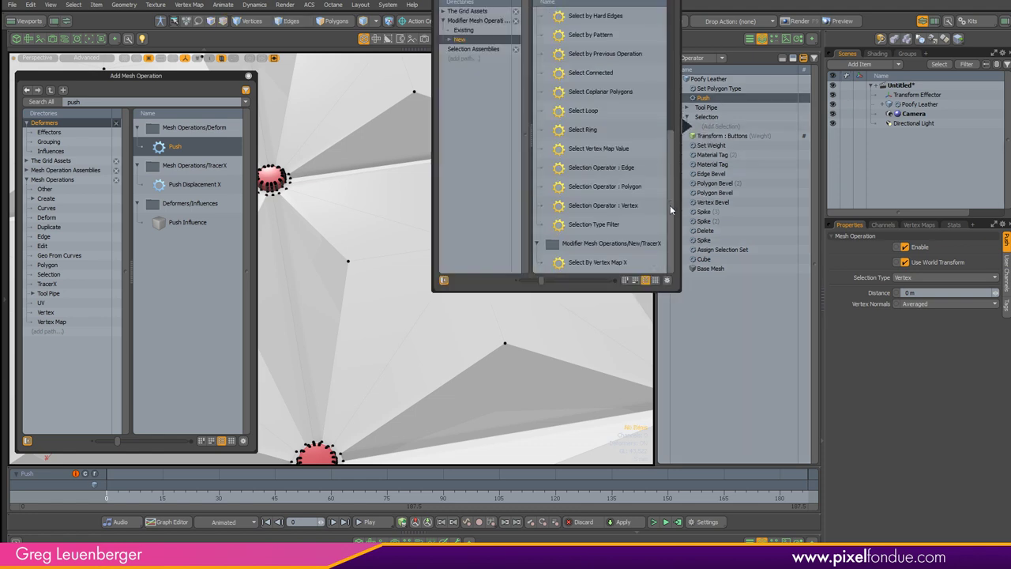
double_click(610, 206)
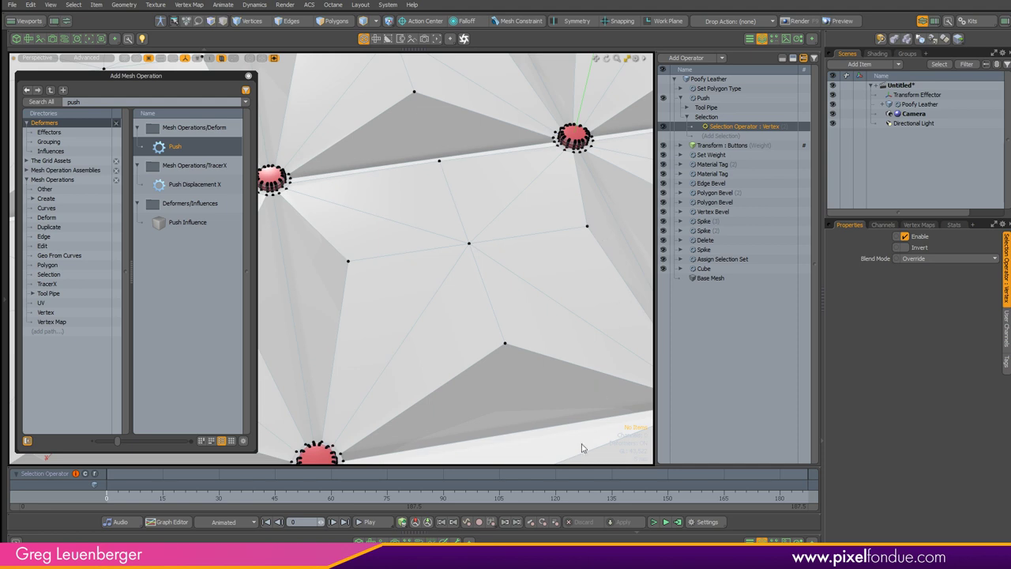
Open the schematic and place Push's vertex selection operator in it together with the connected Push node
left_click(432, 542)
left_click_drag(438, 417, 494, 429, "alt")
scroll(561, 423, "up", 4)
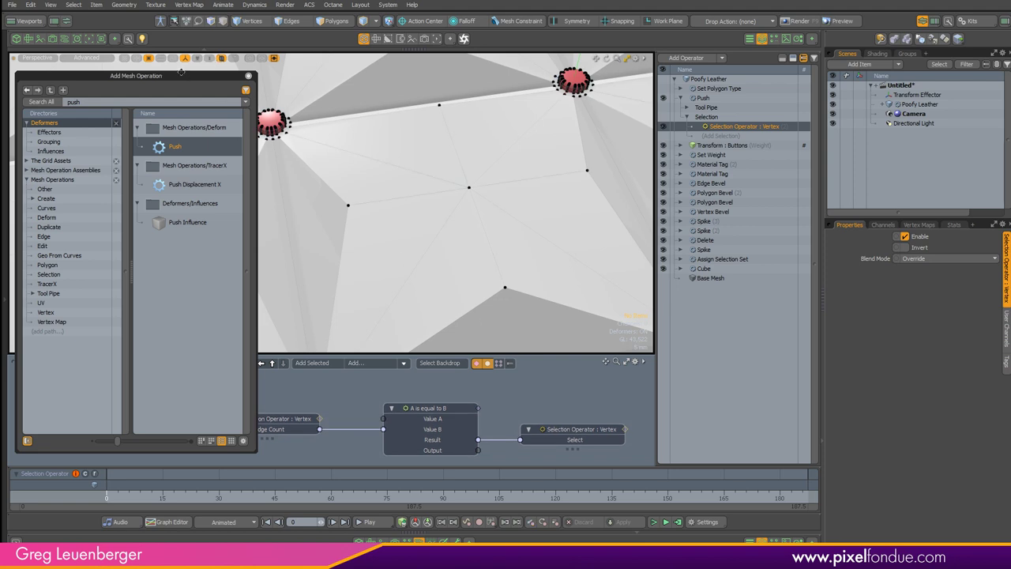
left_click_drag(187, 70, 0, 64)
left_click_drag(507, 393, 492, 391, "ctrl+alt")
left_click_drag(731, 129, 493, 392)
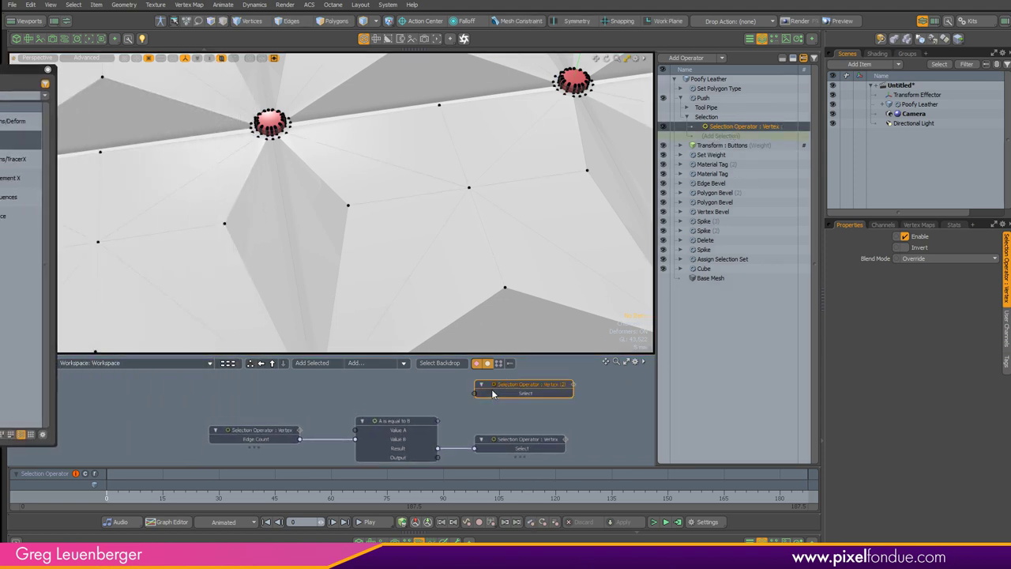
scroll(494, 386, "up", 2)
left_click(604, 384)
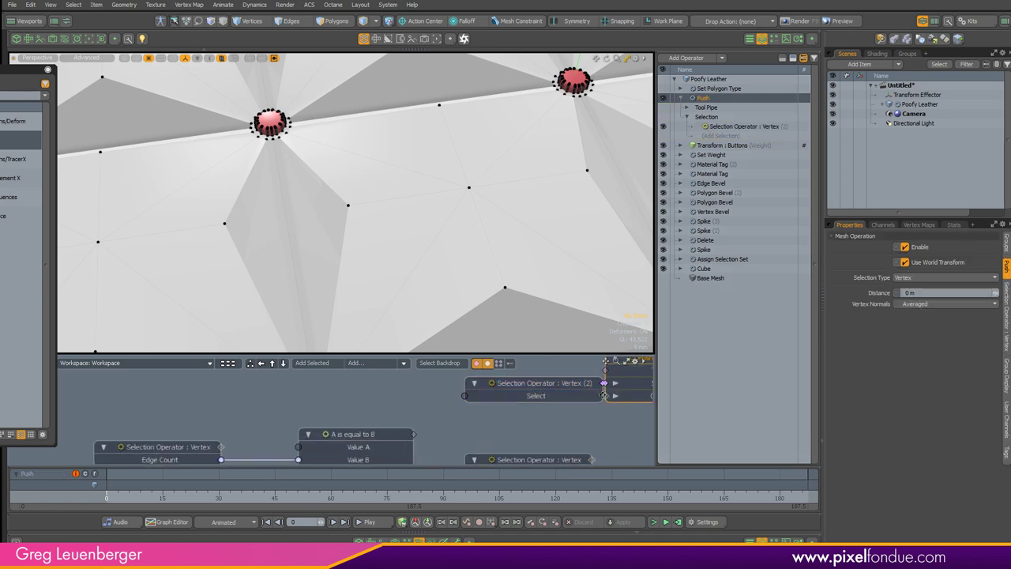
left_click_drag(615, 395, 479, 417, "alt")
left_click_drag(538, 389, 572, 384)
Reveal the Vertex Bevel node fed by the first selection operator and examine the settings of its A is equal to B node
left_click_drag(514, 449, 577, 408, "alt")
left_click(476, 431)
scroll(536, 398, "down", 3)
left_click_drag(482, 395, 525, 398, "alt")
scroll(529, 421, "up", 1)
left_click(393, 405)
scroll(391, 403, "up", 4)
scroll(458, 401, "down", 3)
left_click_drag(458, 402, 411, 407, "alt")
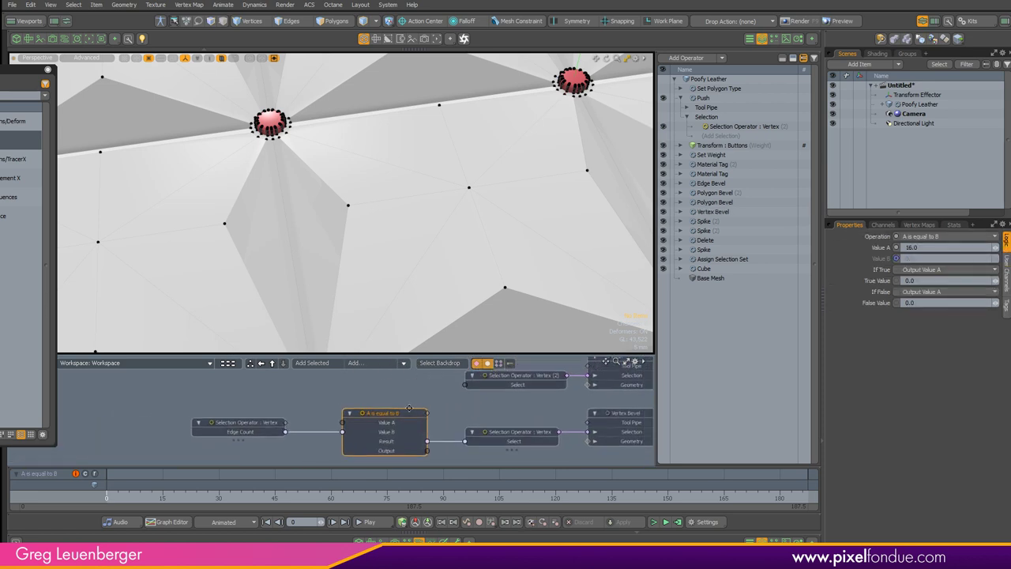
Add a second A is equal to B logic node and place it above the existing one
left_click(356, 362)
double_click(383, 4)
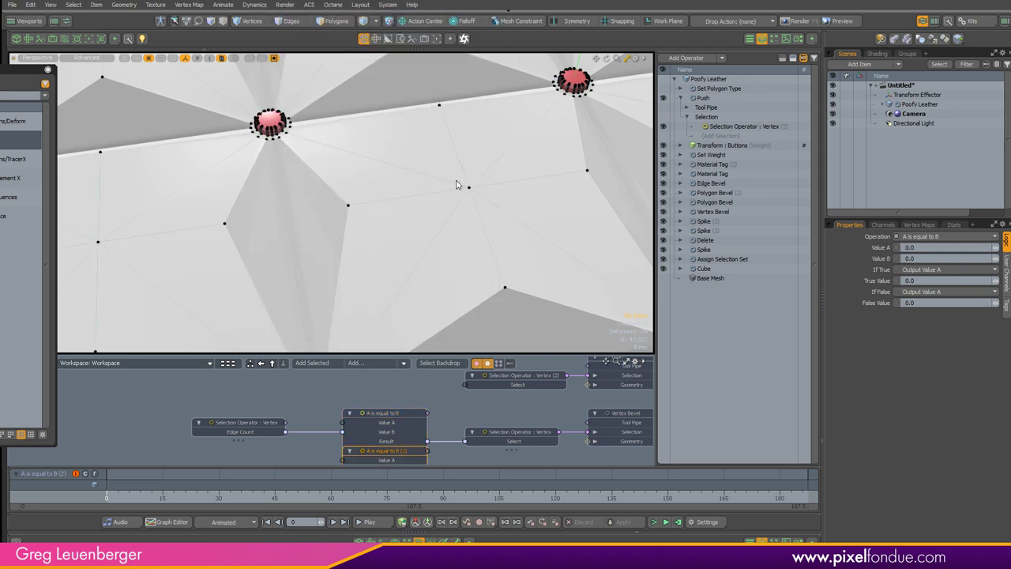
left_click_drag(403, 451, 406, 370)
left_click_drag(461, 396, 401, 424, "alt")
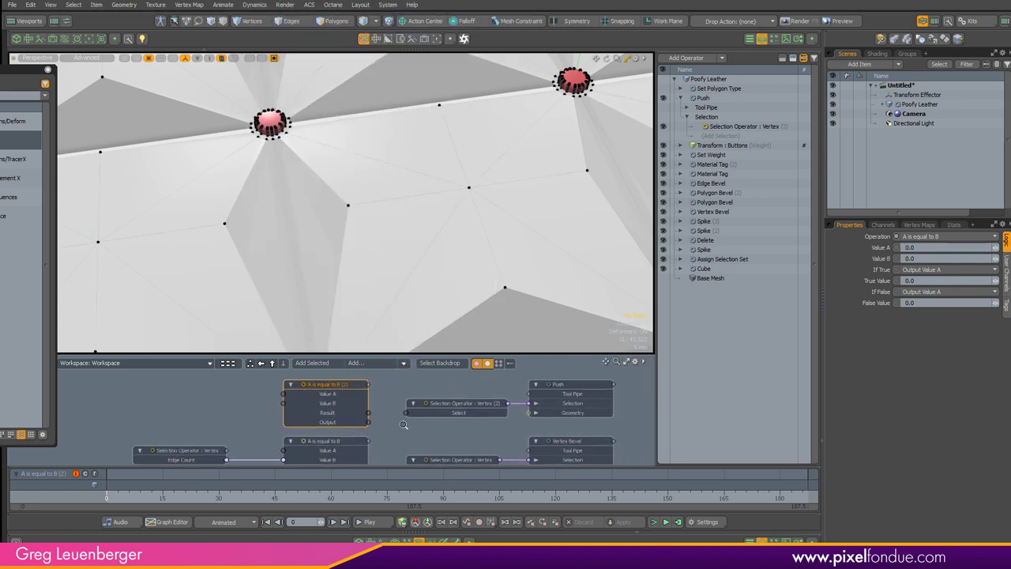
scroll(401, 425, "up", 2)
Expose the Edge Count channel on Push's selection operator and split it into a separate node before the new logic node
left_click(470, 404)
left_click(885, 225)
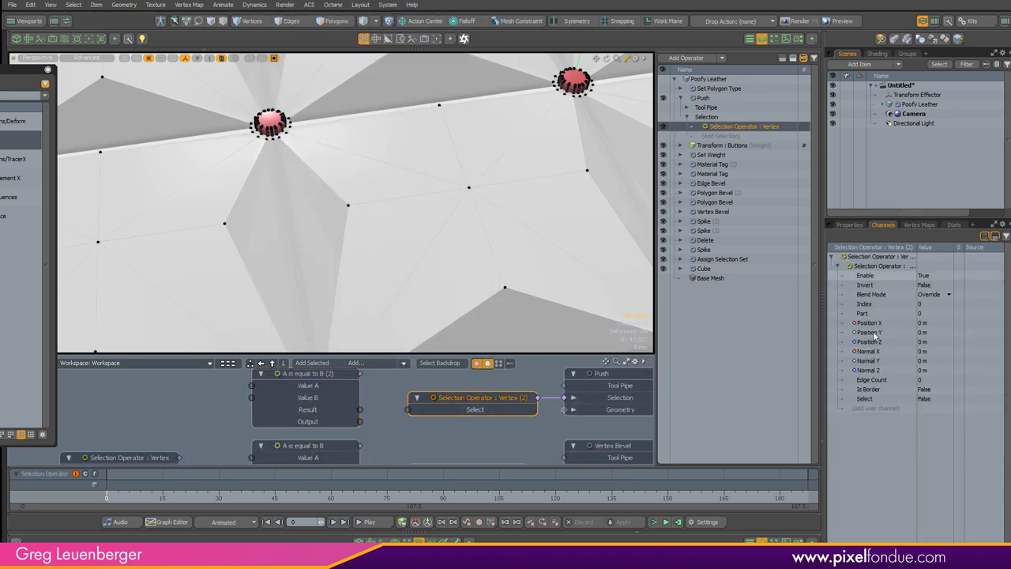
left_click_drag(869, 380, 472, 421)
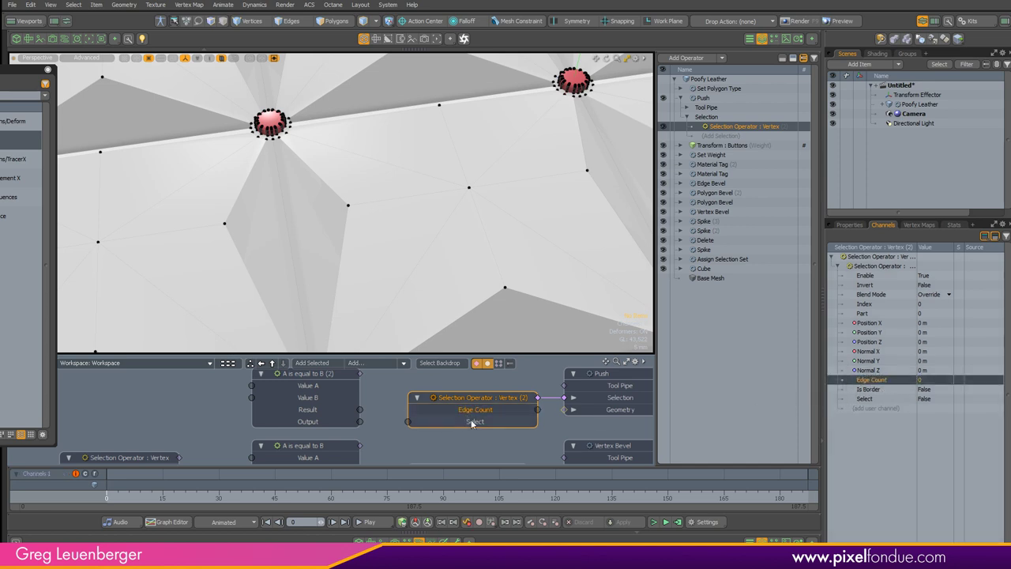
right_click(476, 410)
left_click(478, 448)
left_click_drag(588, 390, 96, 389)
left_click_drag(186, 403, 258, 394, "alt")
scroll(271, 407, "down", 2)
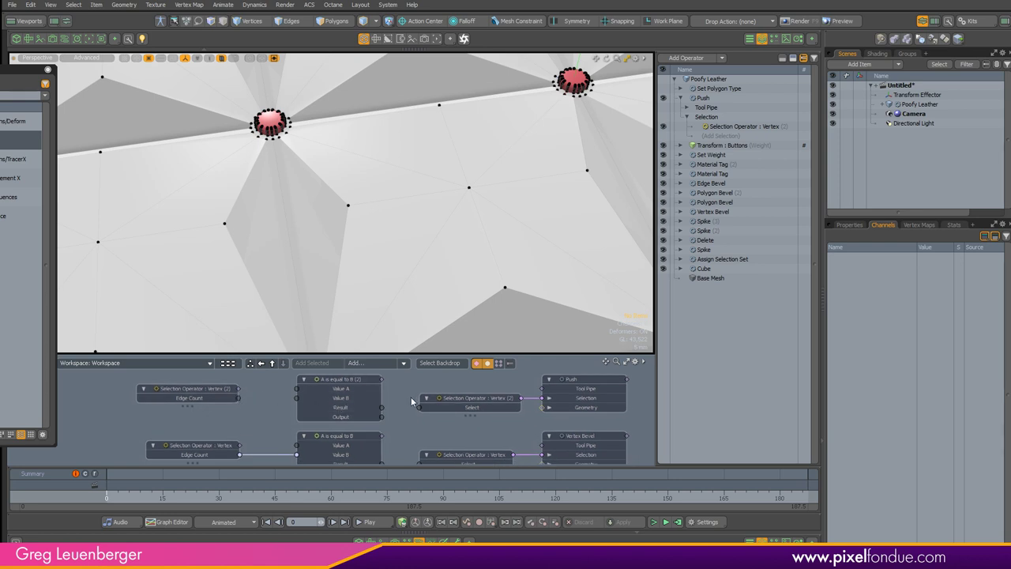
Wire the new logic node with Edge Count into Value B and Result into the operator's Select, and edit its Value A
scroll(258, 397, "up", 2)
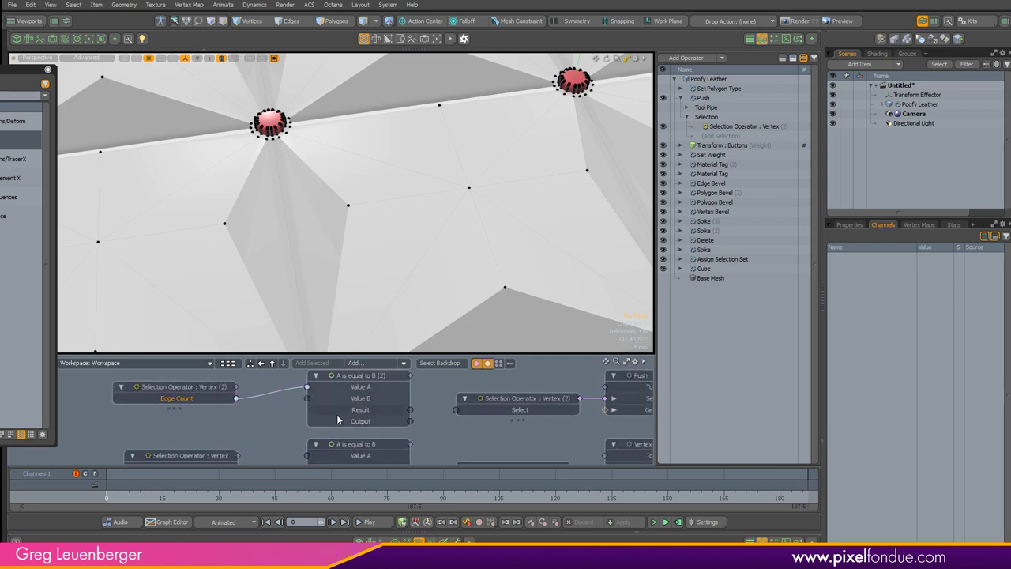
left_click_drag(307, 386, 306, 398)
left_click(370, 376)
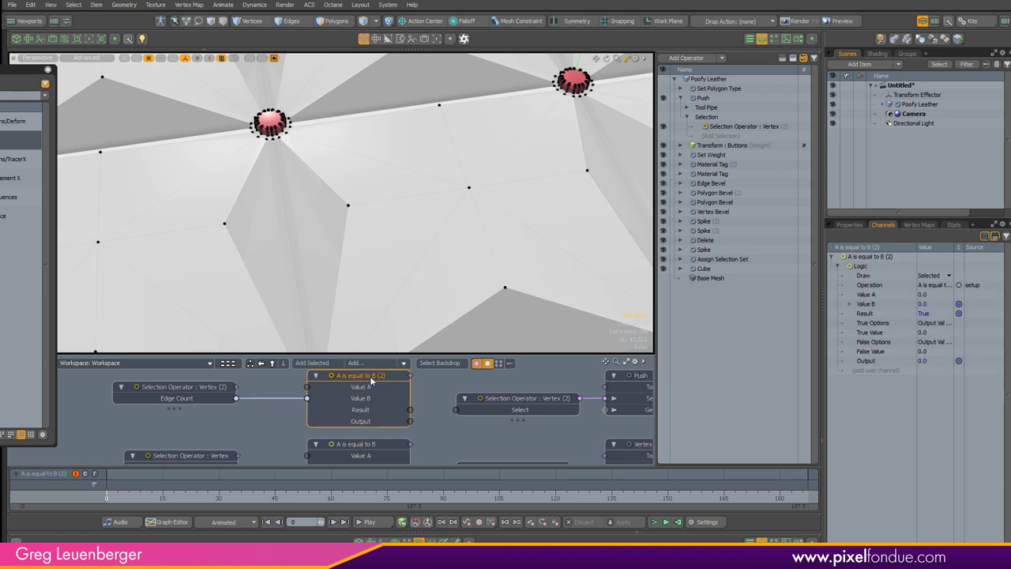
left_click(849, 225)
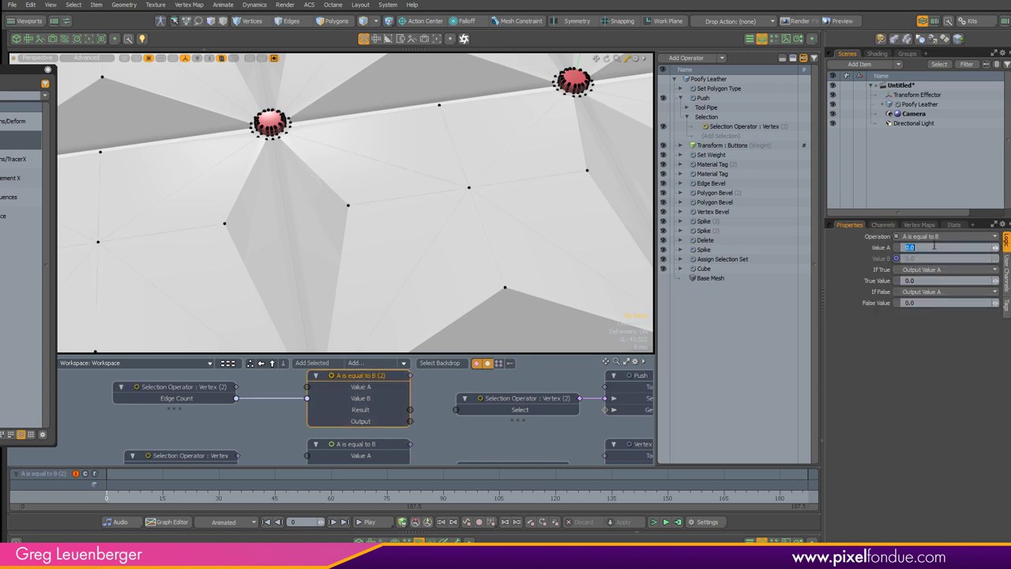
left_click_drag(427, 395, 304, 415, "alt")
scroll(412, 441, "down", 2)
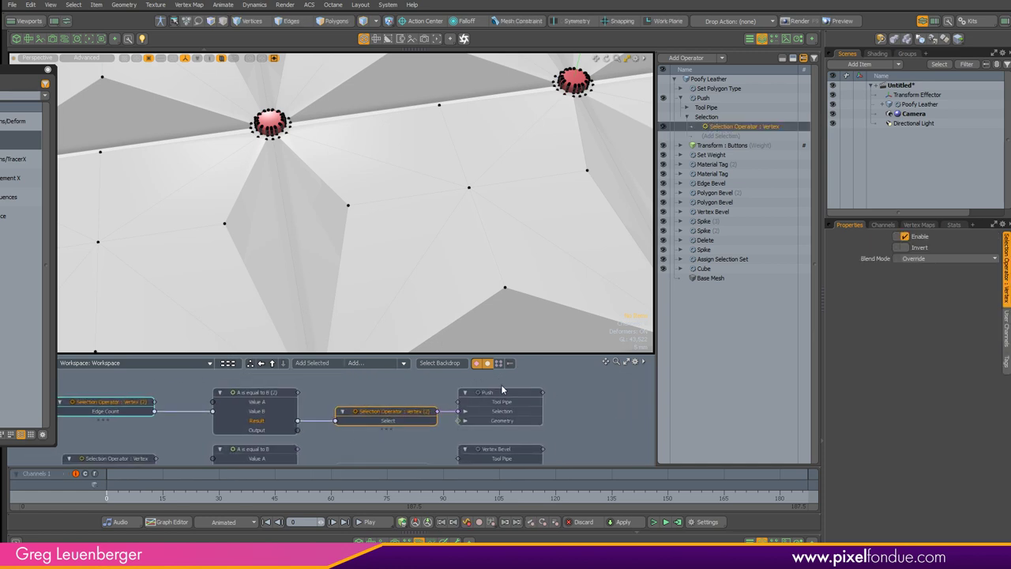
Disable Push and examine which leather vertices its selection operator picks
left_click(504, 392)
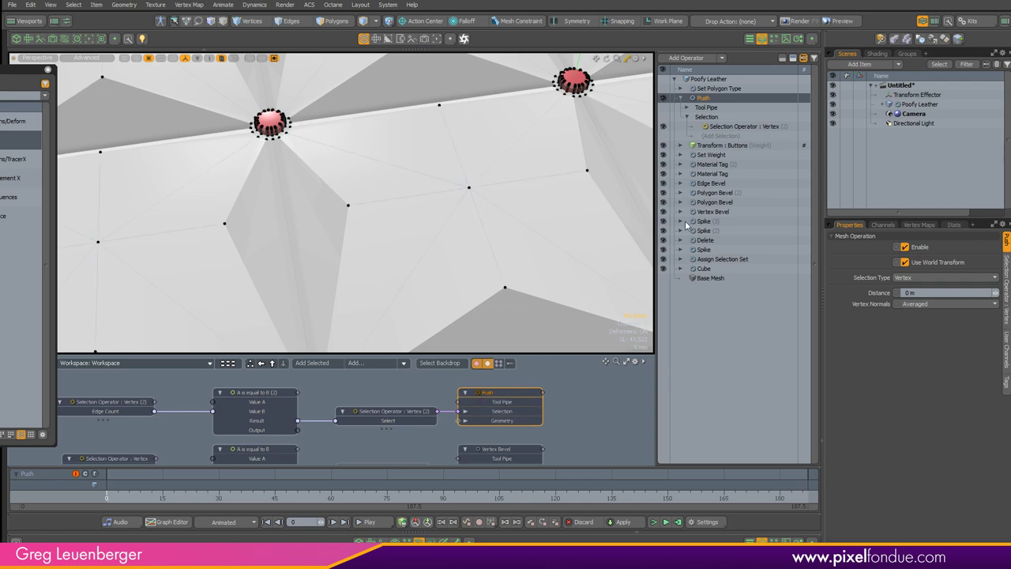
left_click(729, 126)
left_click_drag(537, 260, 583, 147, "alt")
left_click(663, 98)
left_click_drag(427, 193, 466, 207, "alt")
left_click_drag(466, 207, 368, 259, "alt")
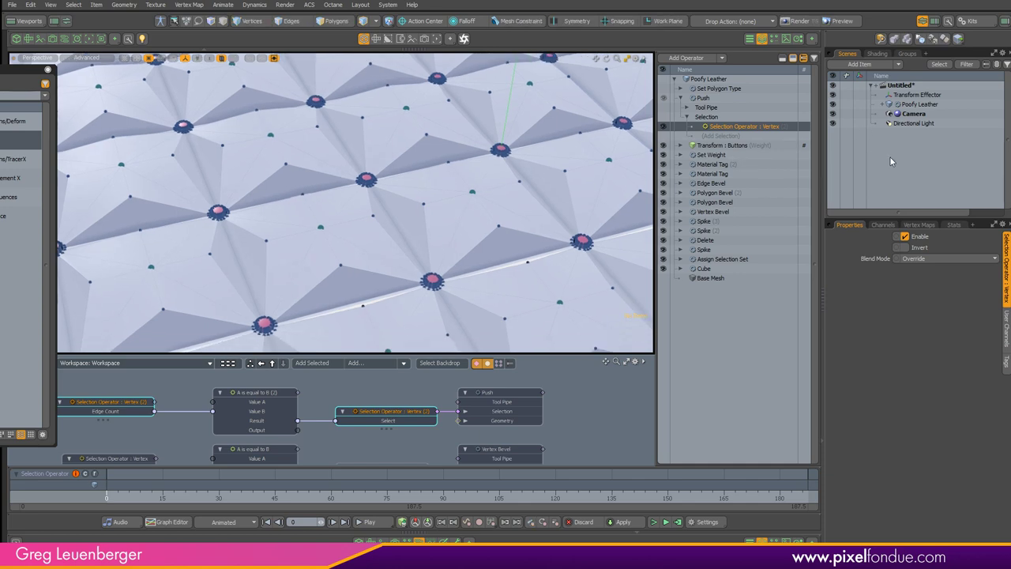
Re-enable the Push operation and set its distance to 6 mm
left_click(711, 100)
left_click_drag(427, 189, 491, 108, "alt")
left_click(496, 104)
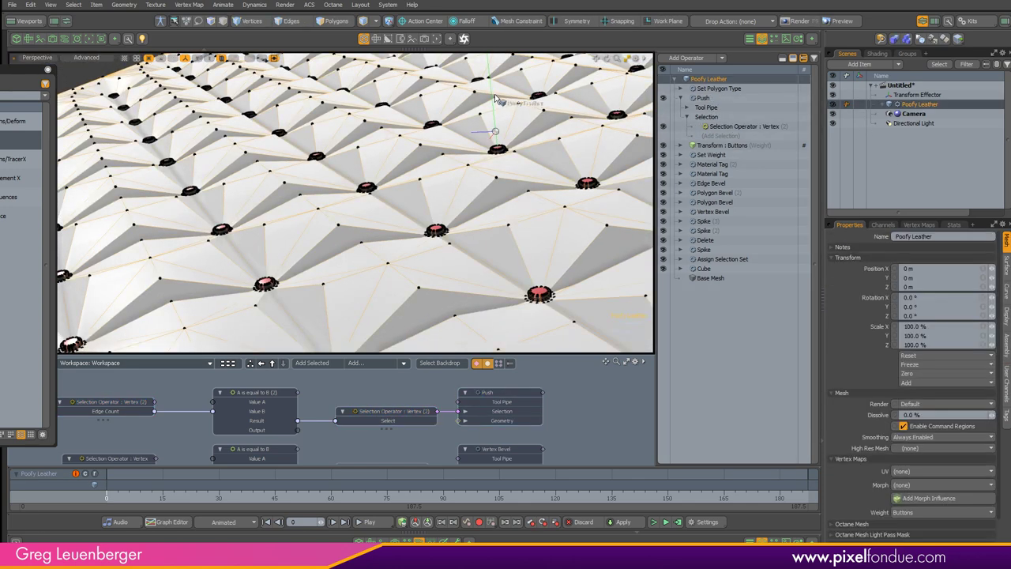
left_click(706, 100)
left_click_drag(468, 231, 522, 118, "alt")
left_click_drag(995, 293, 1005, 293)
Adjust the Push distance to 6.2 mm in the Right view and return to the perspective view
key("ctrl+space")
left_click(501, 132)
left_click_drag(491, 170, 423, 224, "alt+shift")
left_click_drag(425, 218, 467, 210, "ctrl+alt")
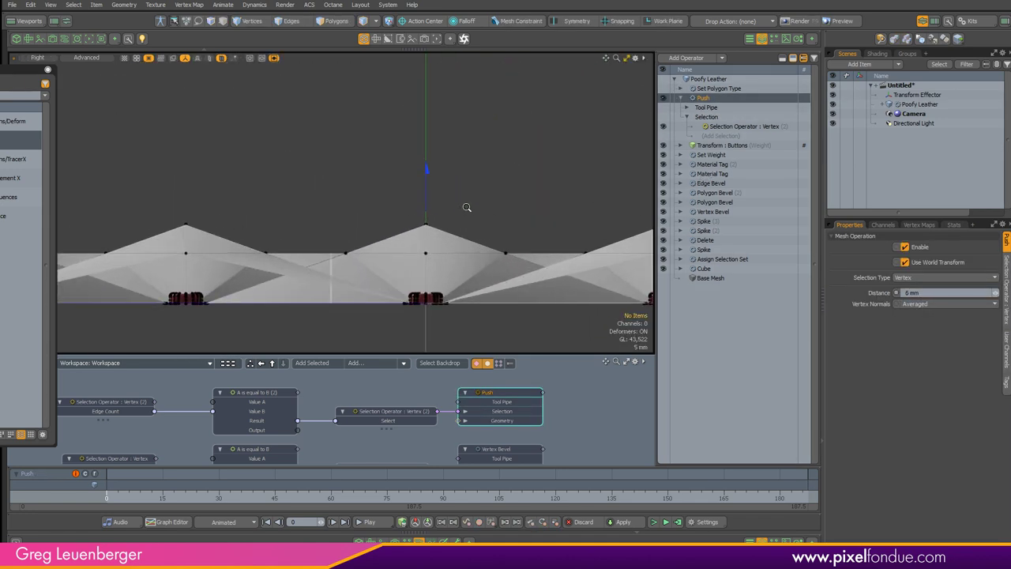
left_click(428, 170)
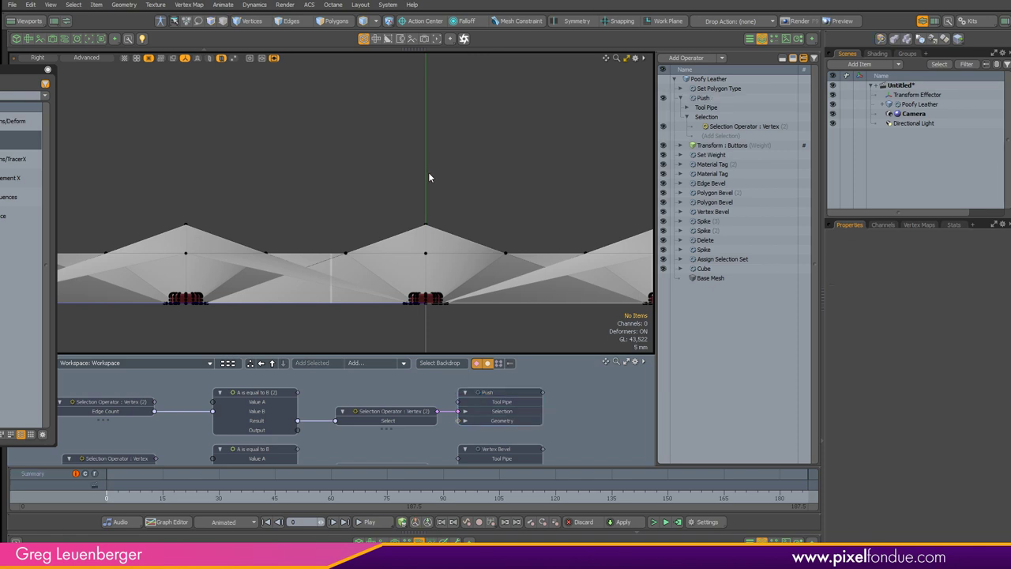
left_click(702, 98)
left_click_drag(426, 169, 426, 175)
key("ctrl+space")
left_click(449, 208)
left_click_drag(473, 207, 644, 109, "alt")
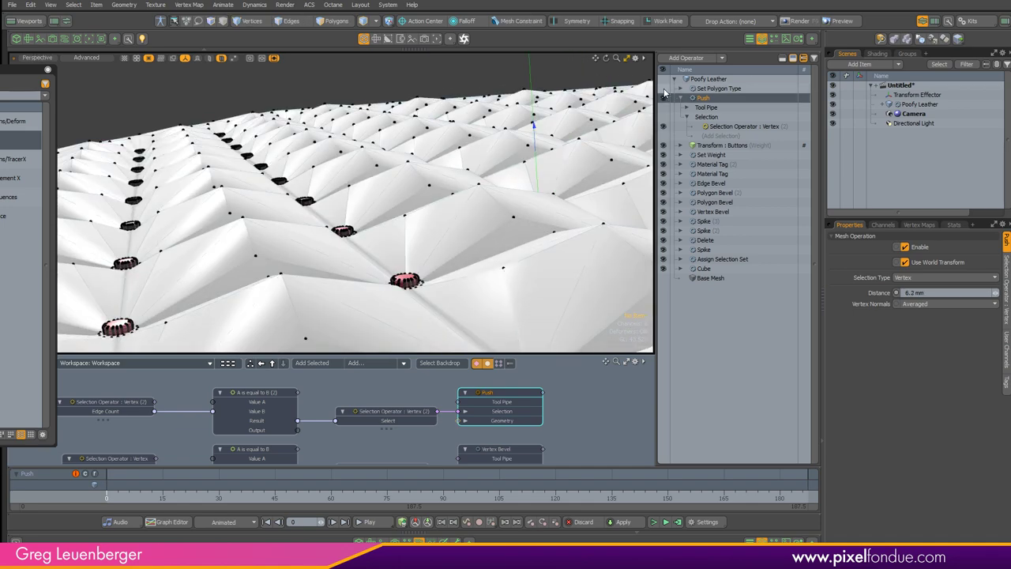
Enable Set Polygon Type to preview the smoothed leather and hide the vertices in the viewport
left_click(730, 88)
left_click_drag(500, 148, 387, 254, "alt")
key("ctrl+2")
left_click(442, 271)
left_click_drag(443, 271, 592, 92, "ctrl+alt")
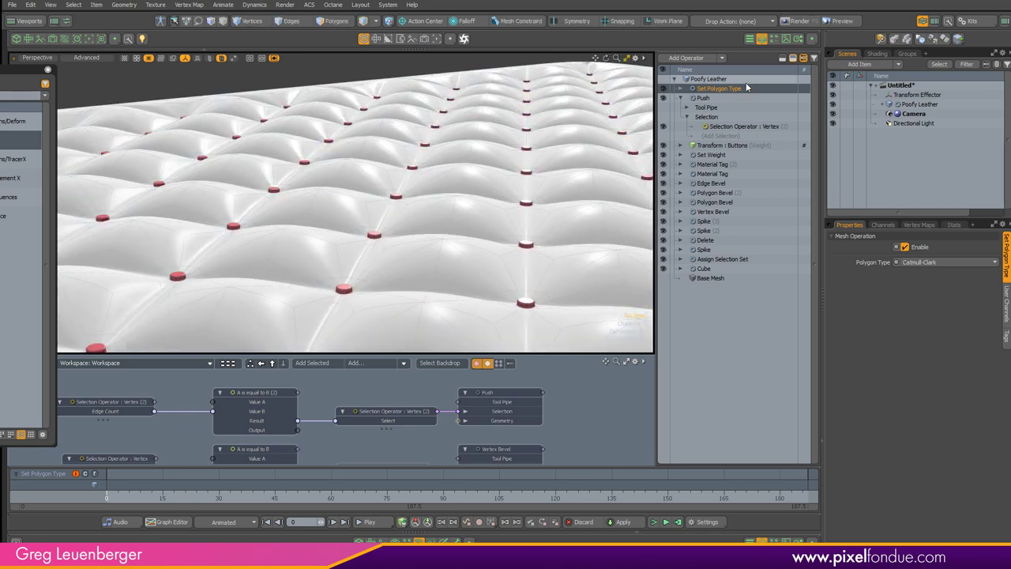
Disable Set Polygon Type and add a Vertex Bevel operation directly above Push
left_click(699, 97)
left_click(700, 58)
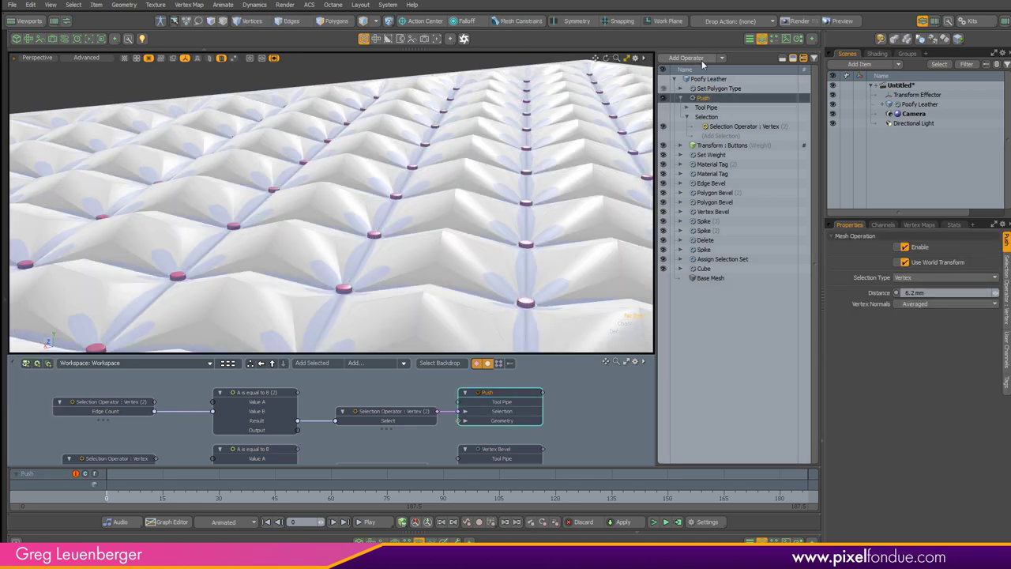
left_click_drag(520, 0, 132, 57)
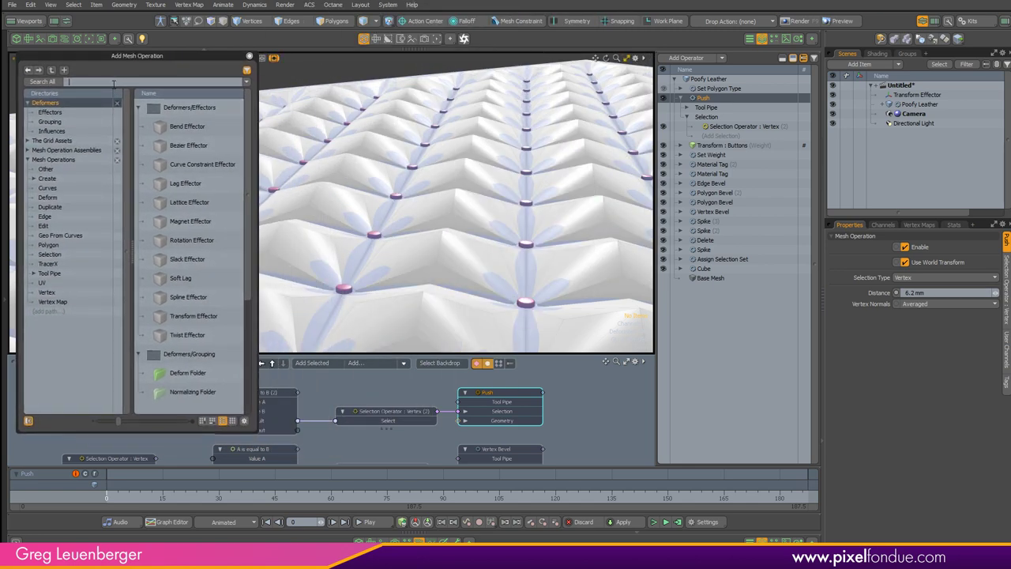
type("ver")
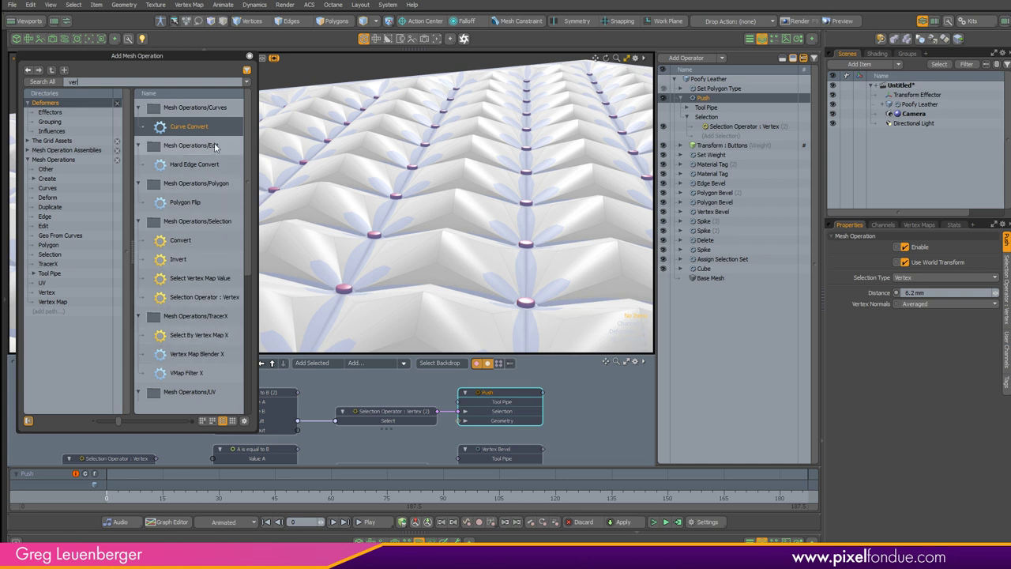
type("tex")
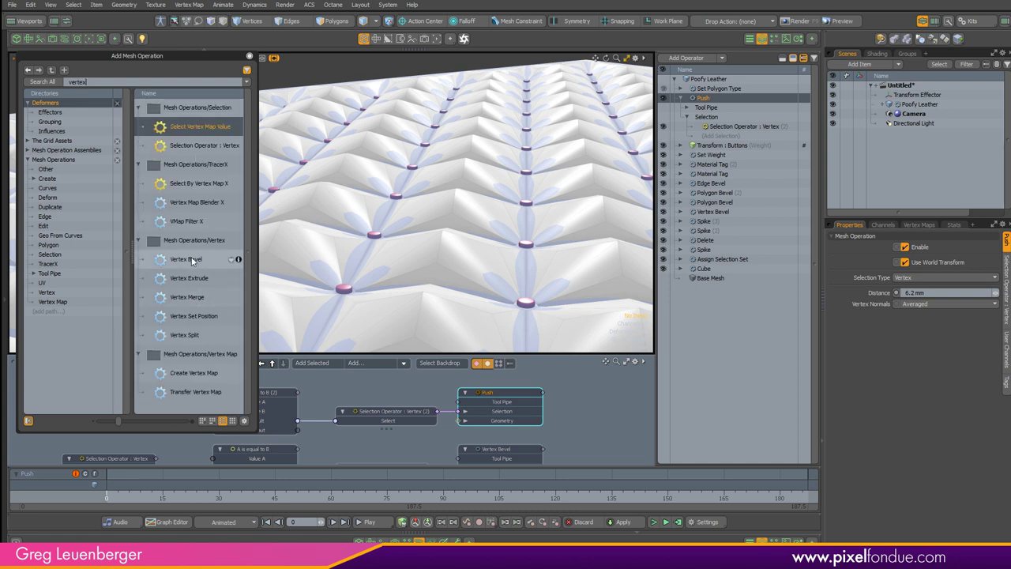
double_click(187, 259)
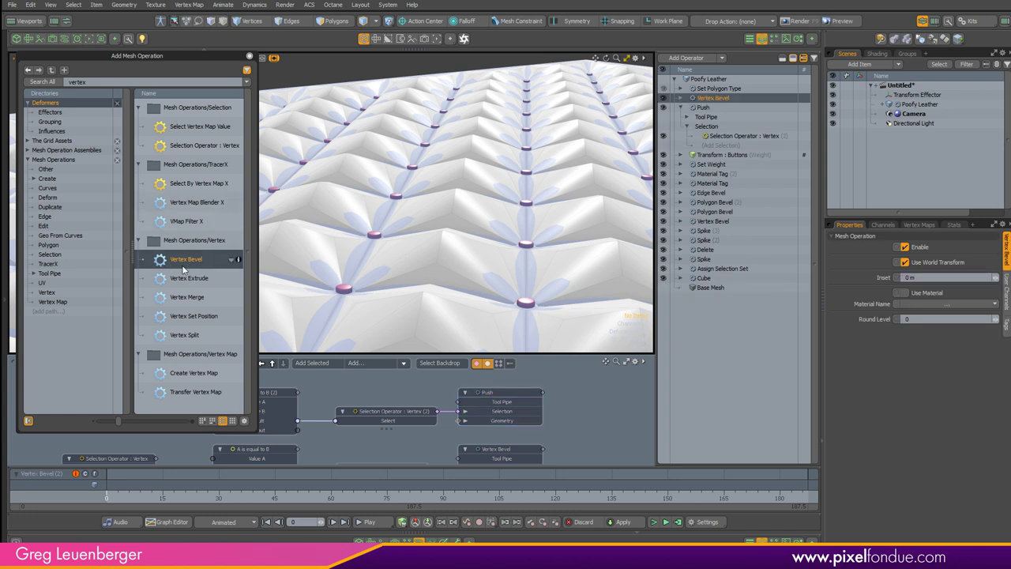
left_click(248, 56)
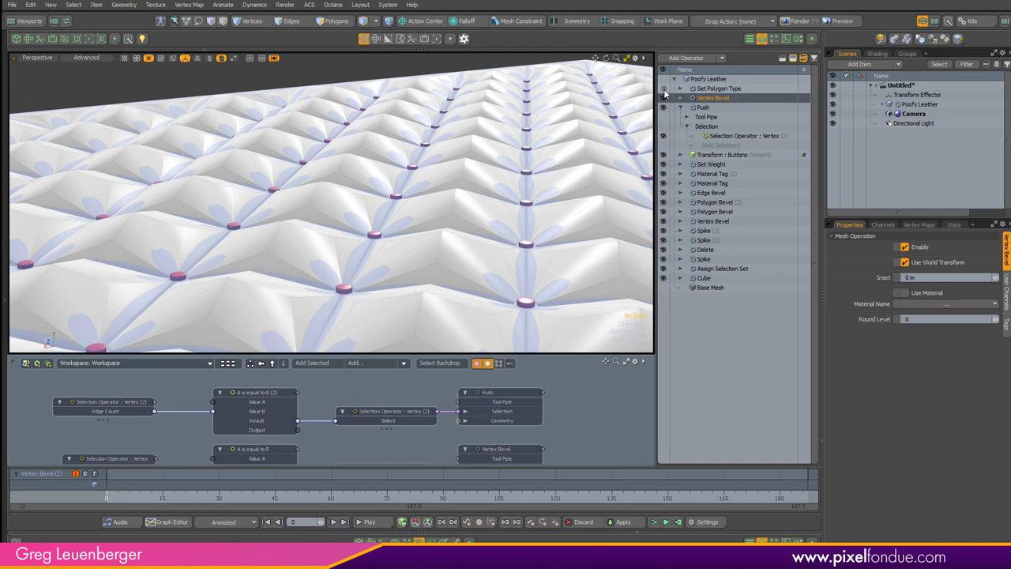
left_click_drag(483, 151, 530, 206, "alt")
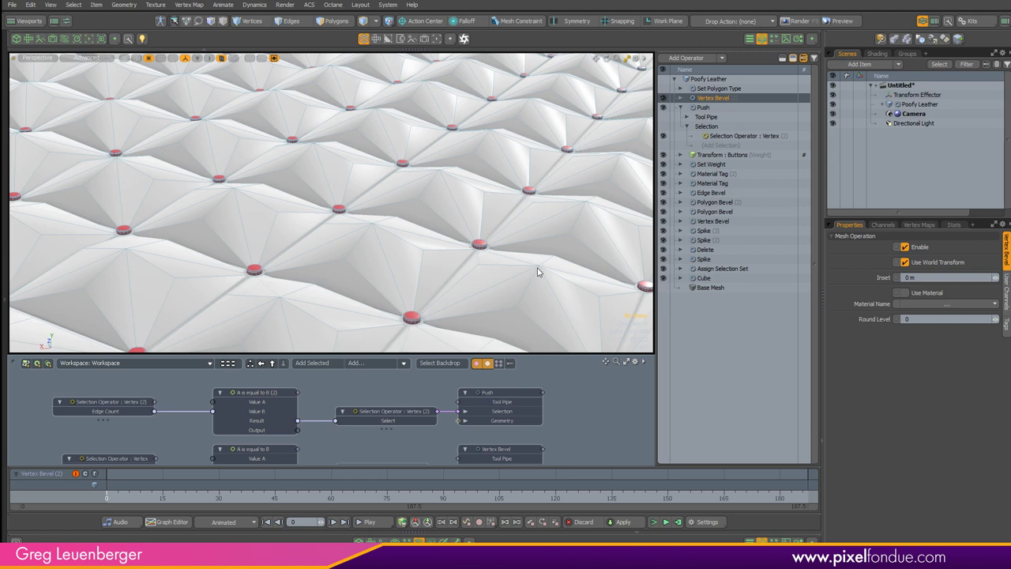
Add the existing Selection Operator : Vertex (2) as the selection for the new Vertex Bevel above Push
left_click(683, 100)
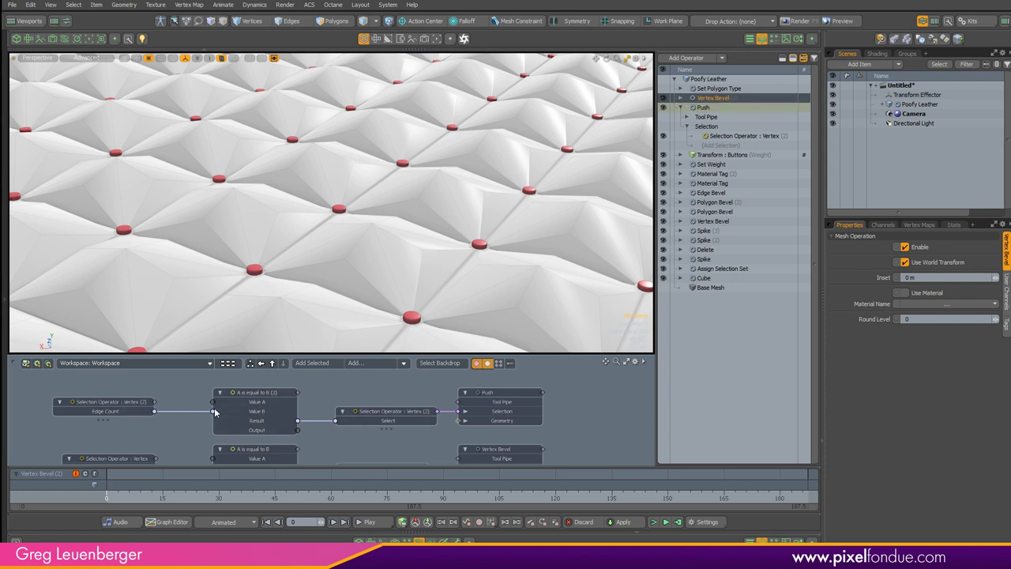
left_click(680, 98)
left_click(686, 117)
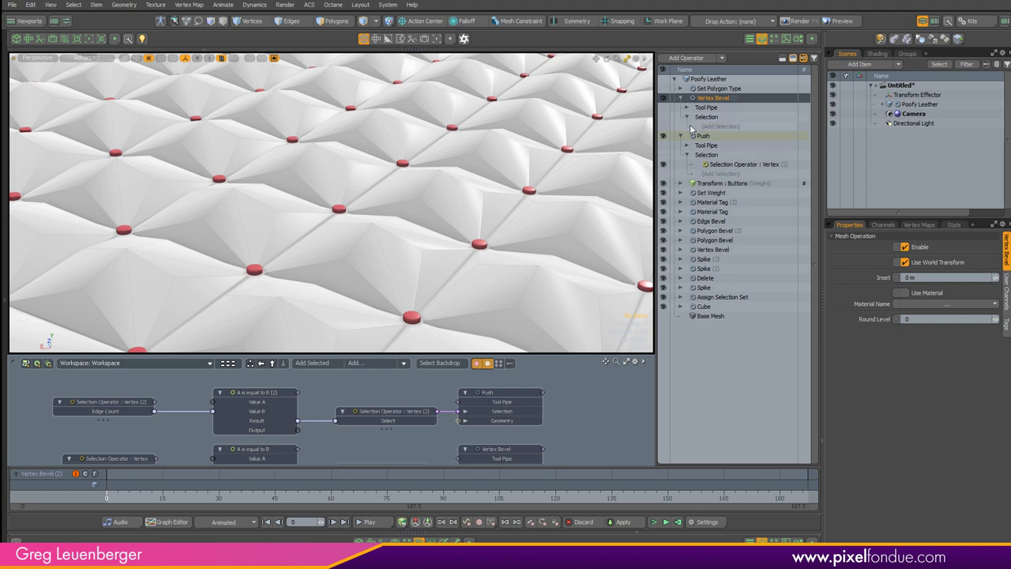
left_click(726, 128)
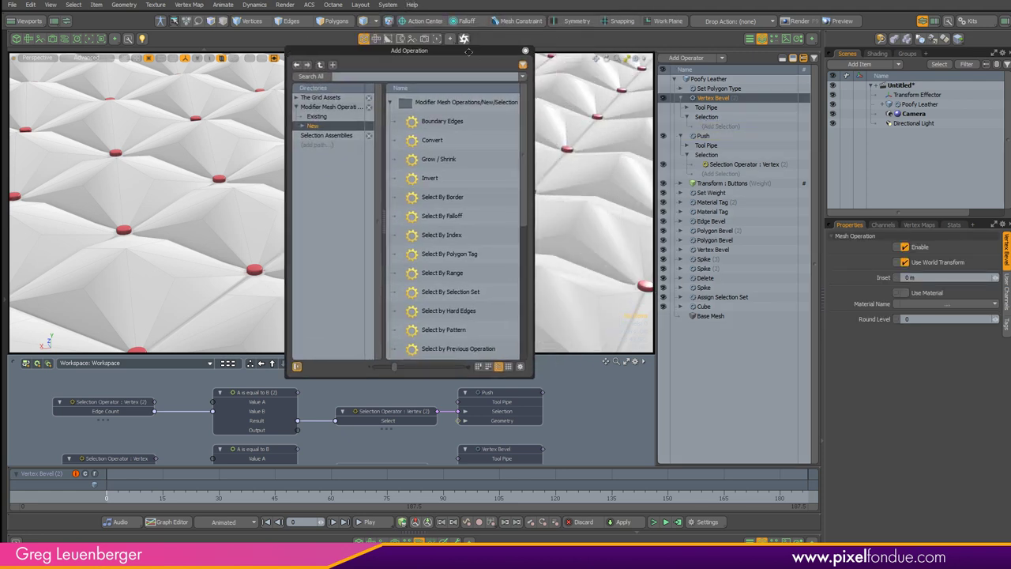
left_click(296, 121)
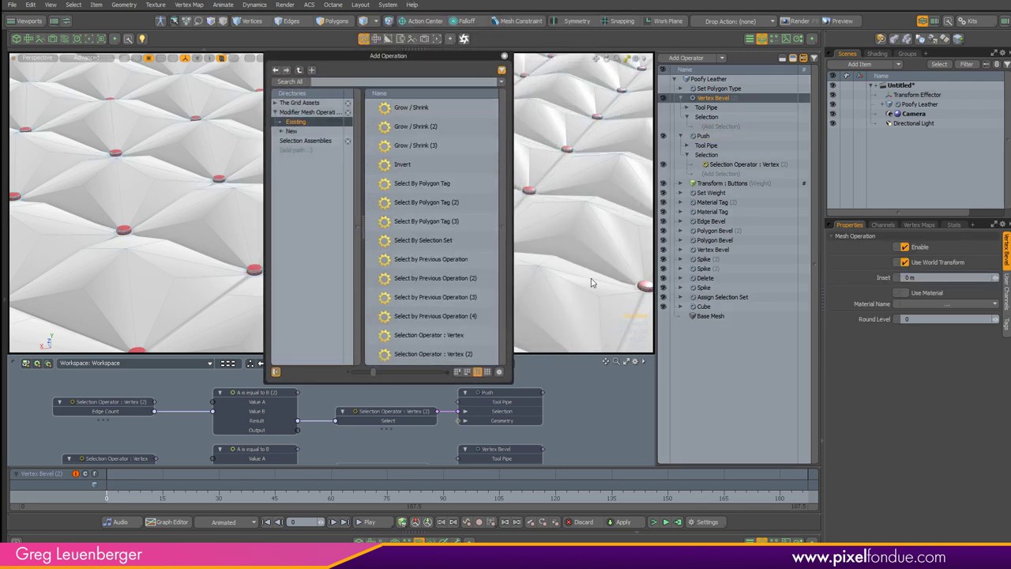
scroll(433, 410, "up", 3)
scroll(369, 416, "up", 1)
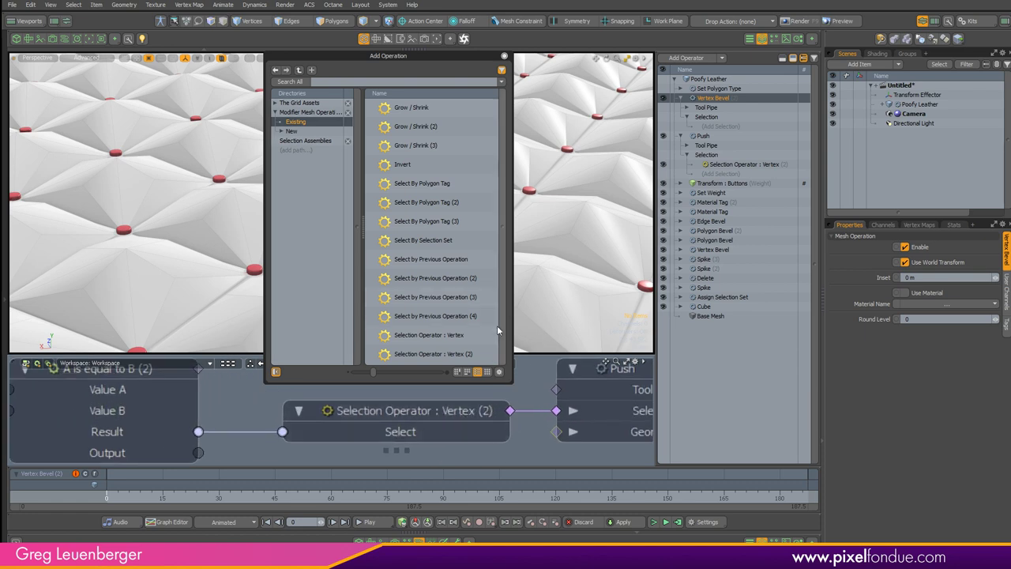
left_click(437, 356)
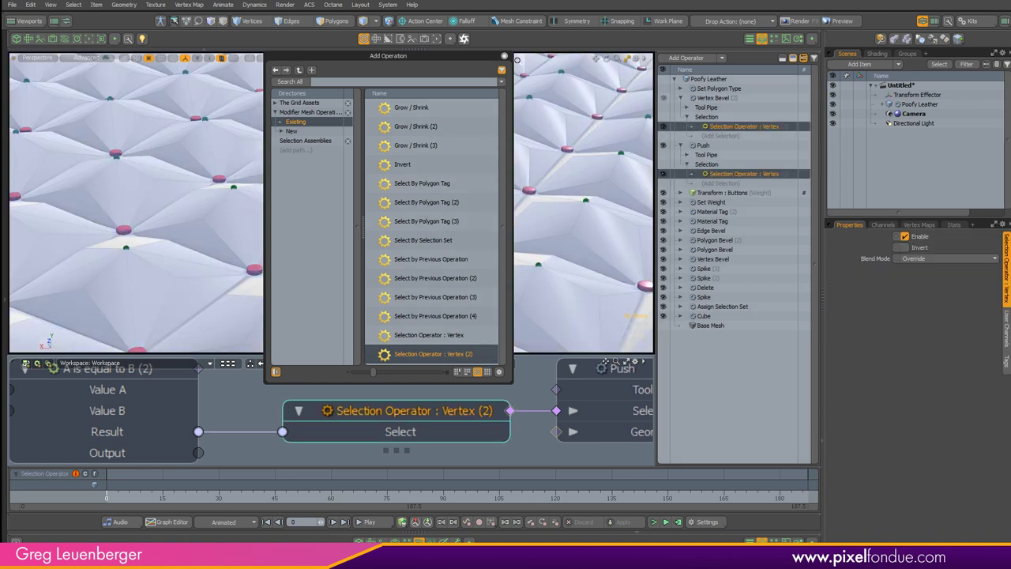
left_click(503, 56)
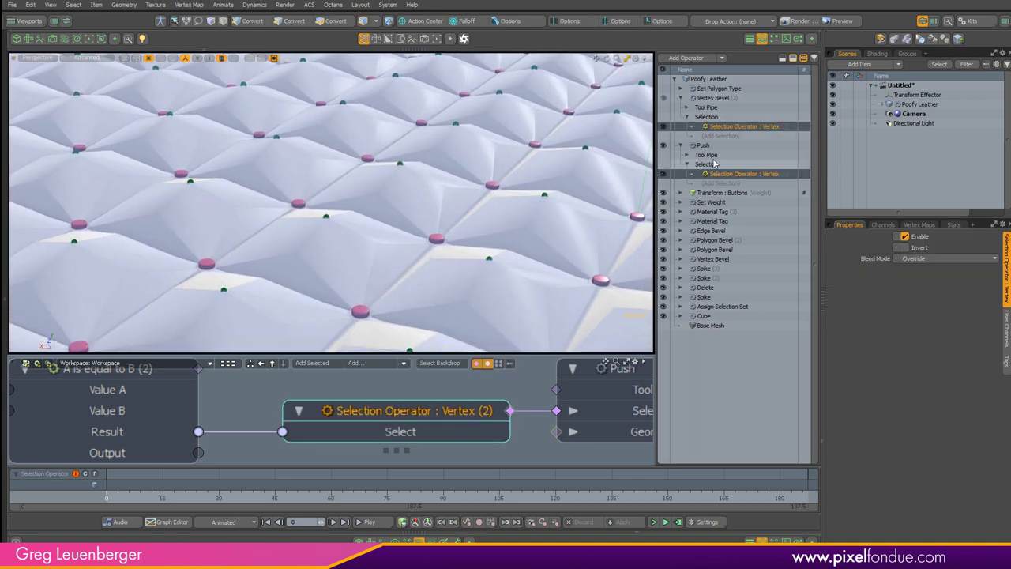
Adjust the new Vertex Bevel's Inset interactively to about 9.5 mm in the perspective view
left_click(713, 97)
left_click(884, 279)
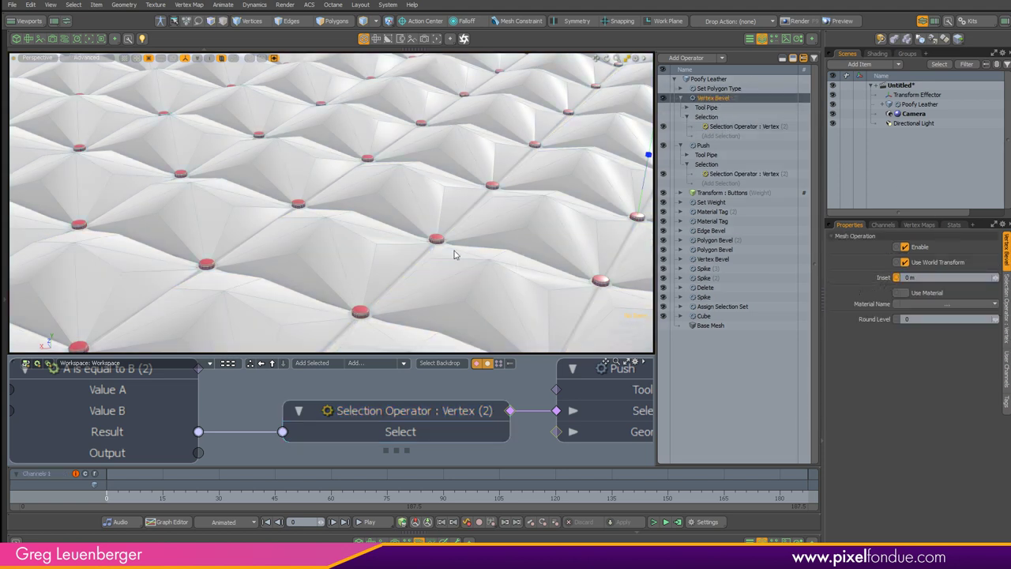
scroll(440, 260, "down", 10)
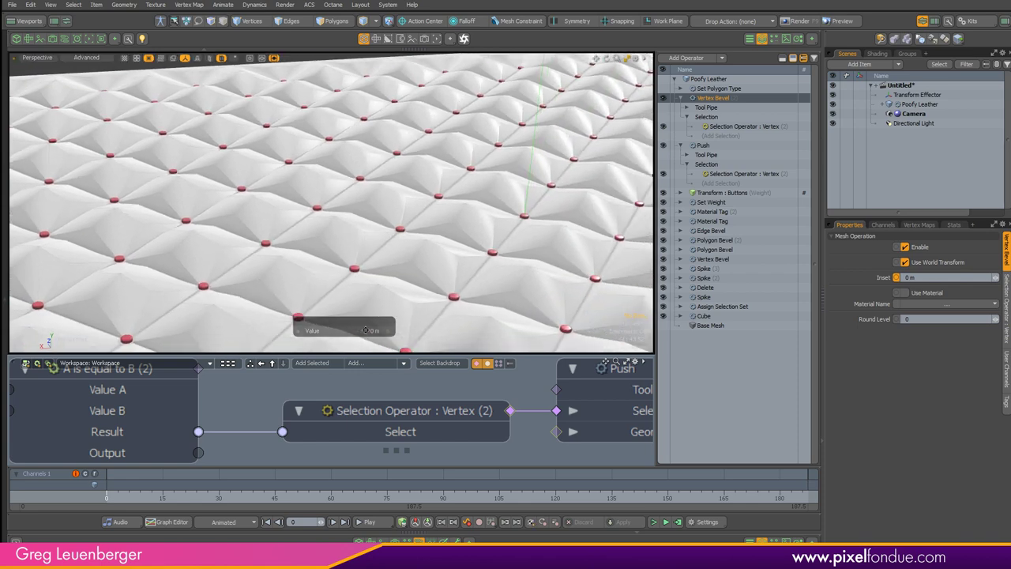
left_click_drag(419, 265, 545, 142, "alt")
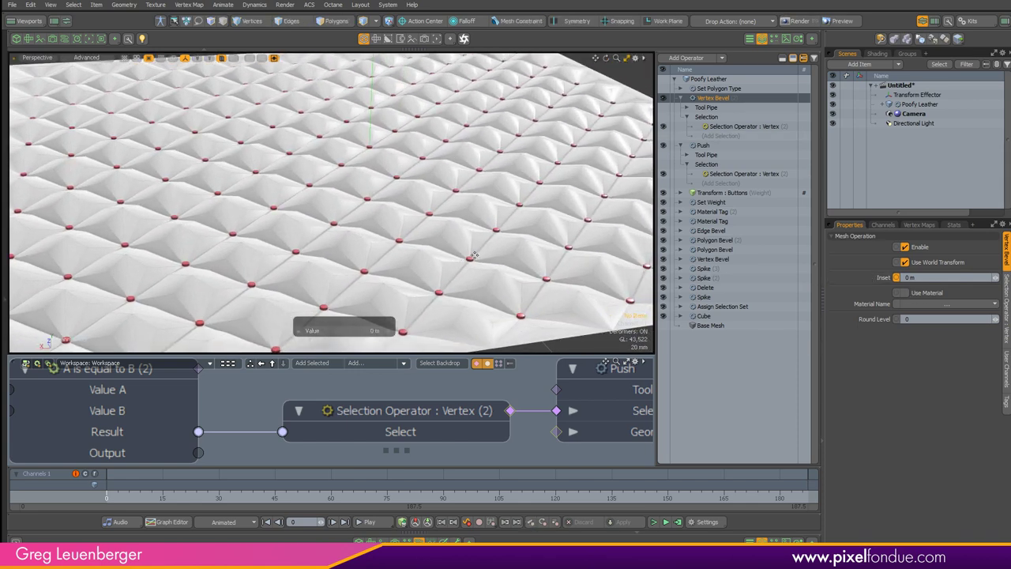
key("ctrl")
scroll(384, 252, "up", 4)
left_click_drag(362, 248, 287, 234)
scroll(357, 226, "up", 5)
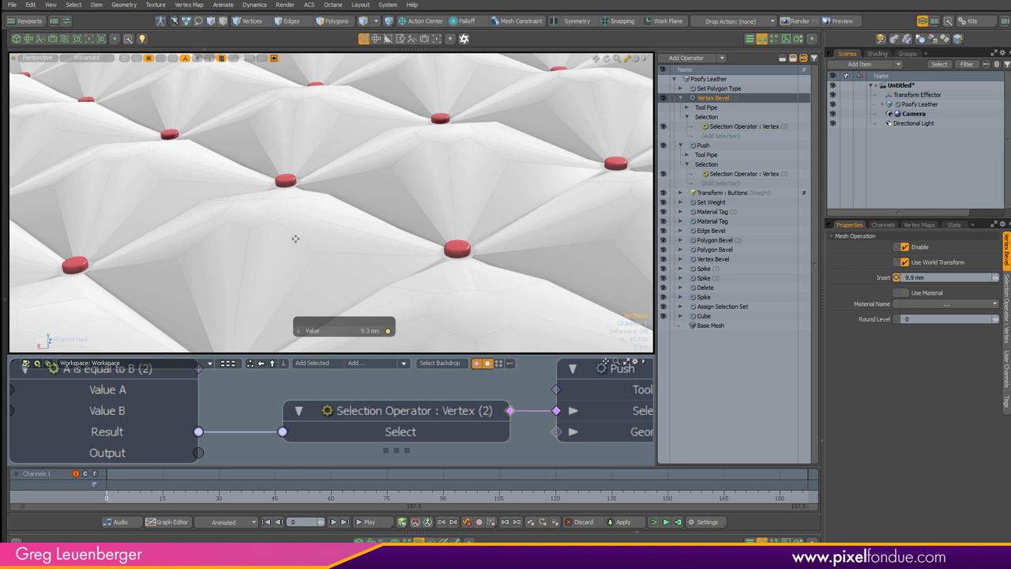
Enable Set Polygon Type and raise the Vertex Bevel Inset to 12.7 mm in the Right view, returning to perspective
left_click(663, 96)
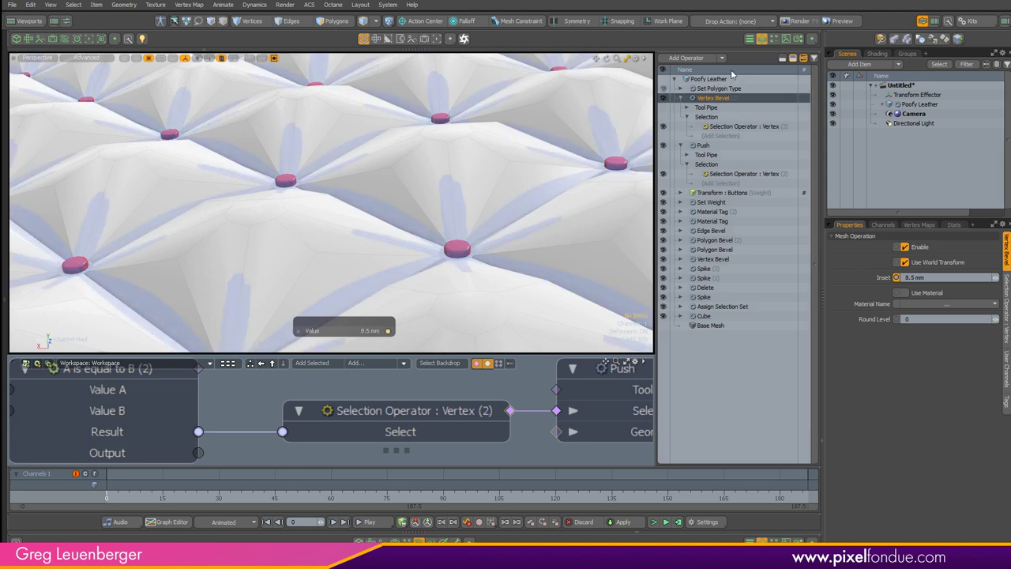
left_click(792, 59)
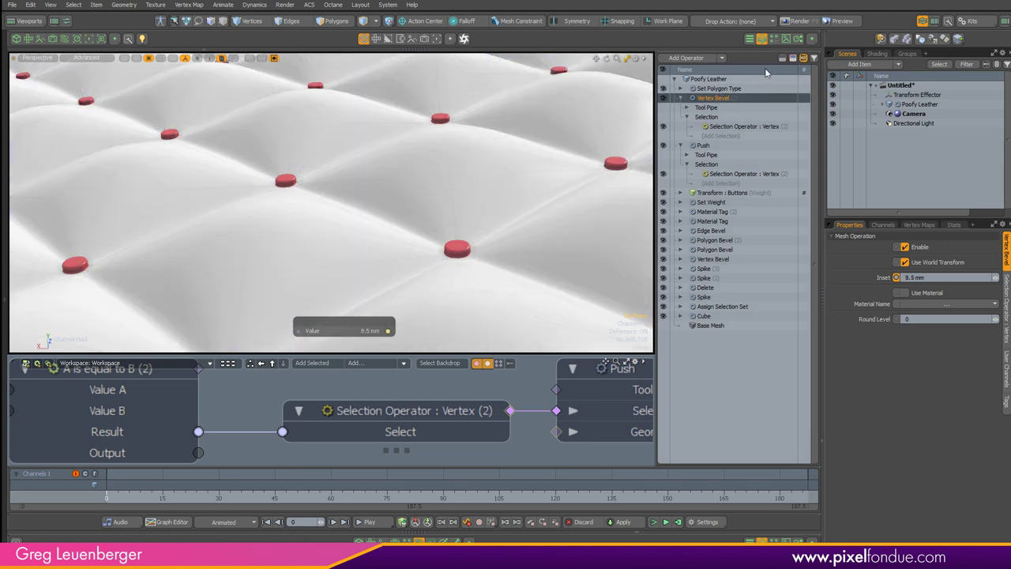
key("ctrl+space")
left_click(388, 203)
left_click_drag(368, 172, 383, 192, "ctrl+alt")
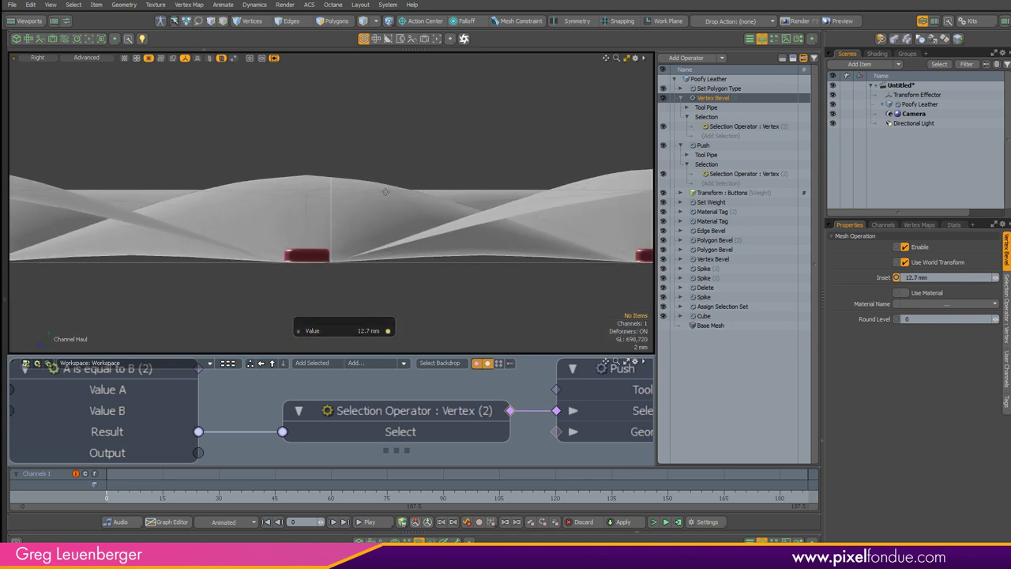
left_click(725, 395)
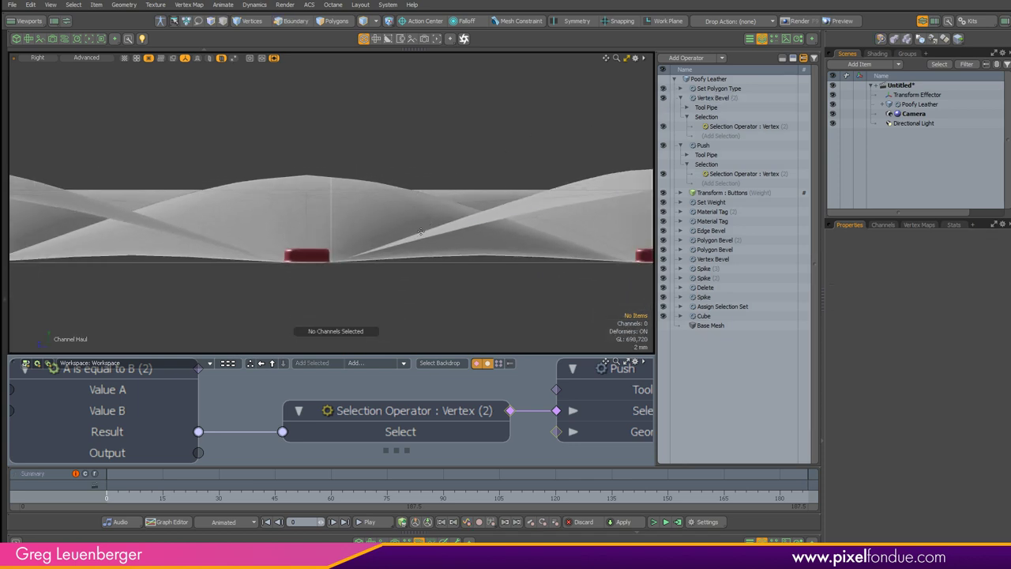
key("KP_Decimal")
scroll(381, 185, "down", 5)
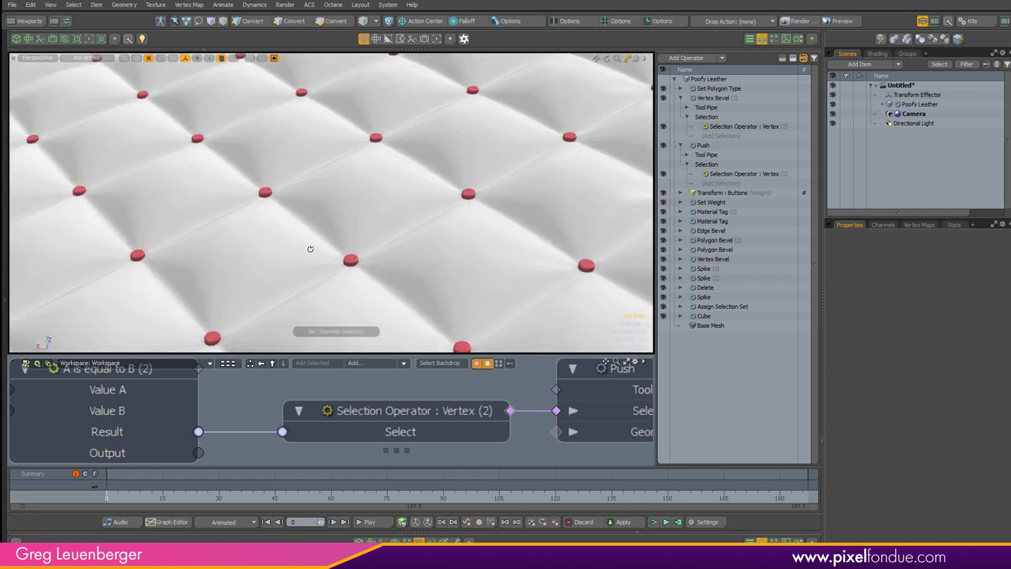
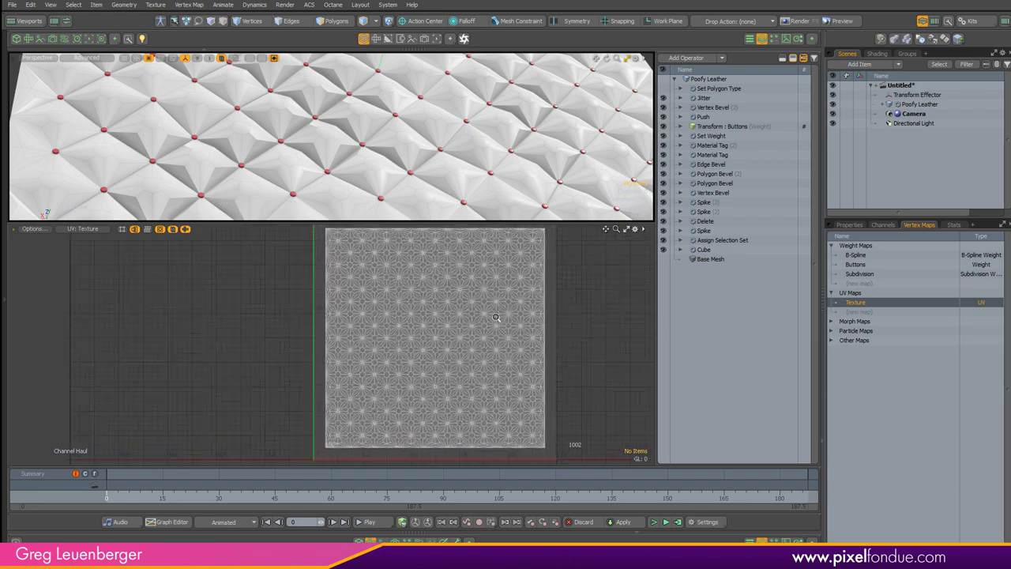
Add a UV Fit mesh operation to Poofy Leather and toggle it to compare the Texture UV layout
scroll(498, 287, "down", 10)
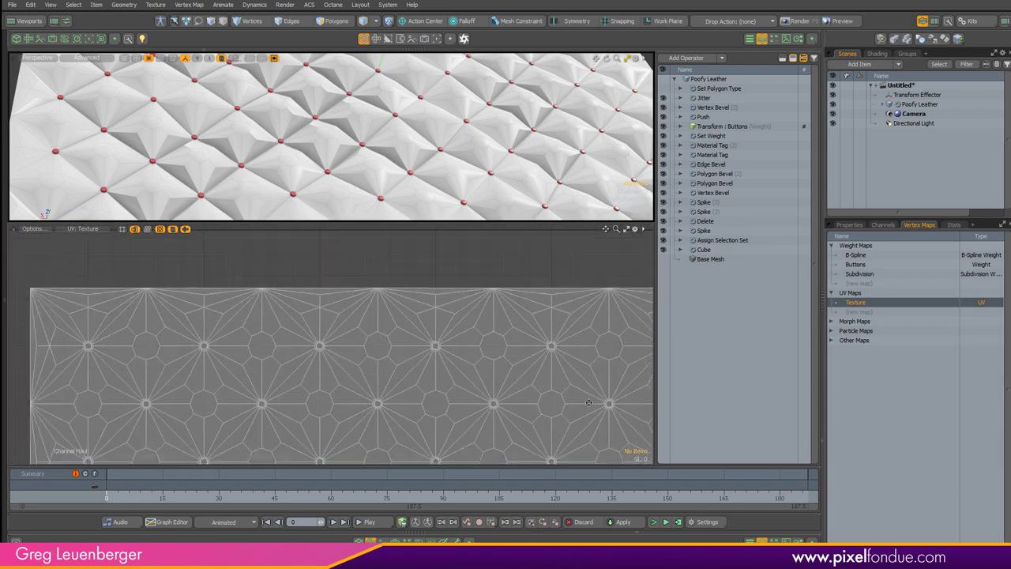
scroll(355, 305, "up", 5)
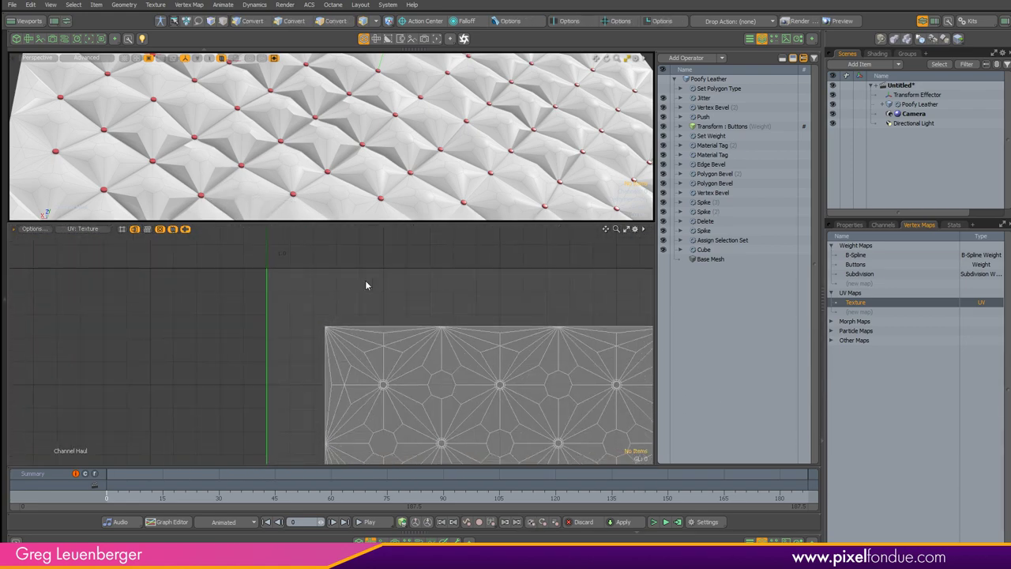
scroll(453, 325, "down", 6)
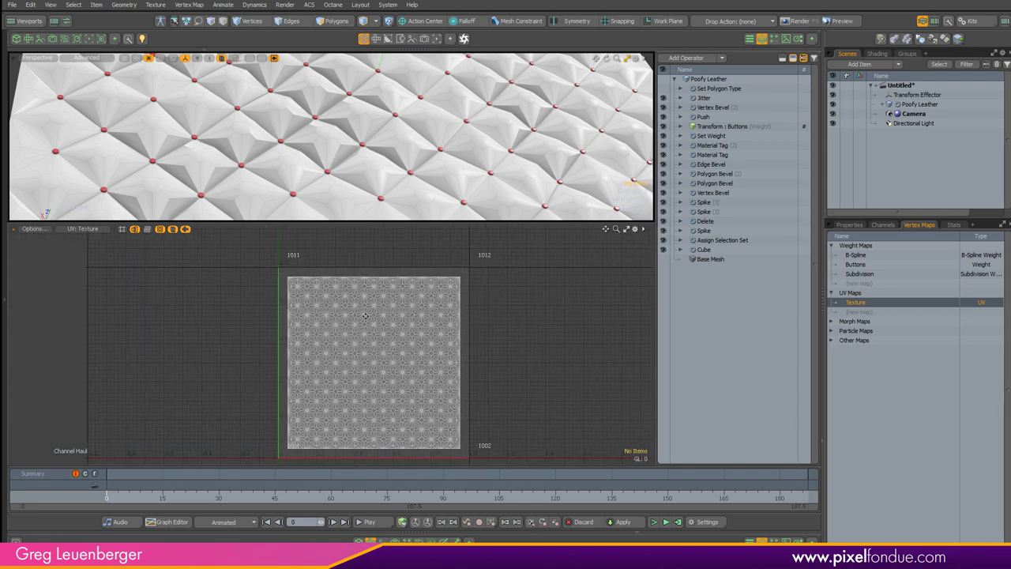
left_click(687, 58)
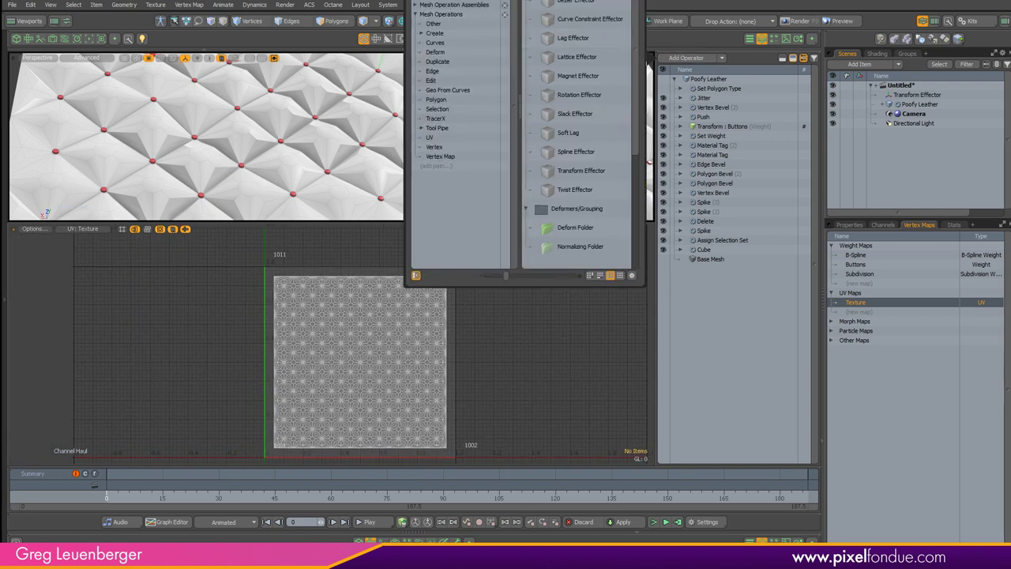
left_click_drag(559, 0, 177, 75)
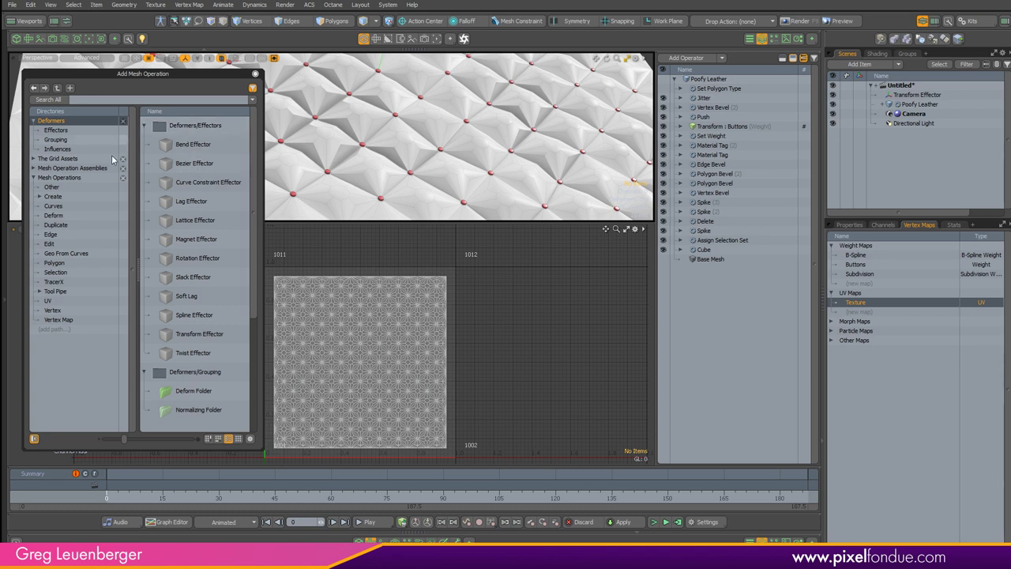
left_click(49, 301)
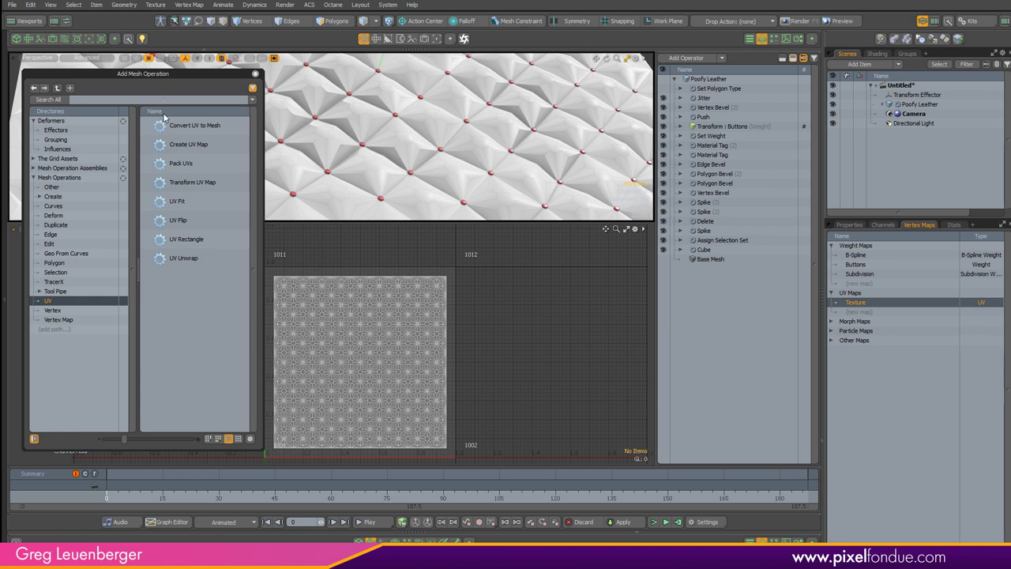
double_click(197, 203)
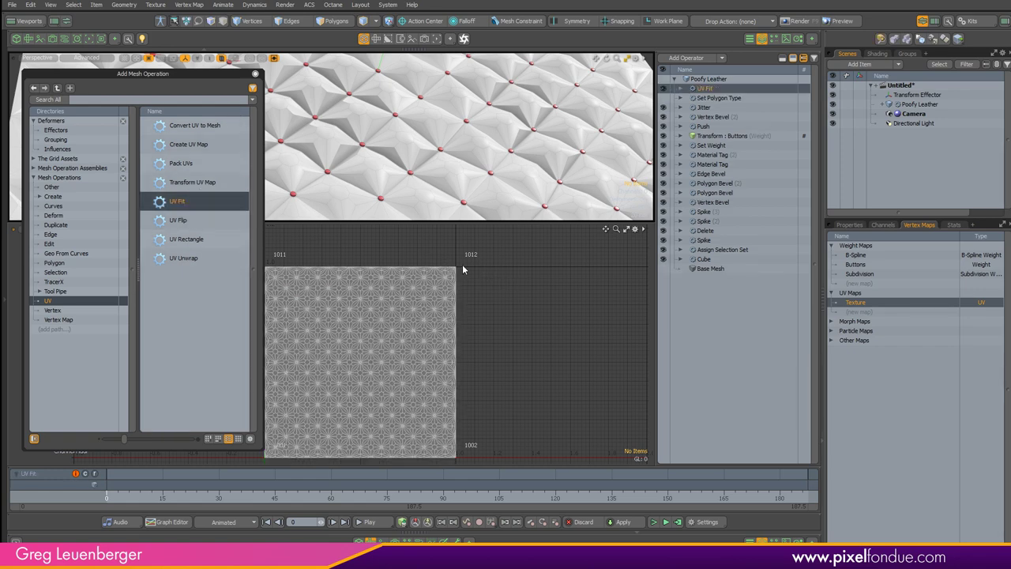
scroll(471, 254, "up", 5)
scroll(603, 266, "down", 4)
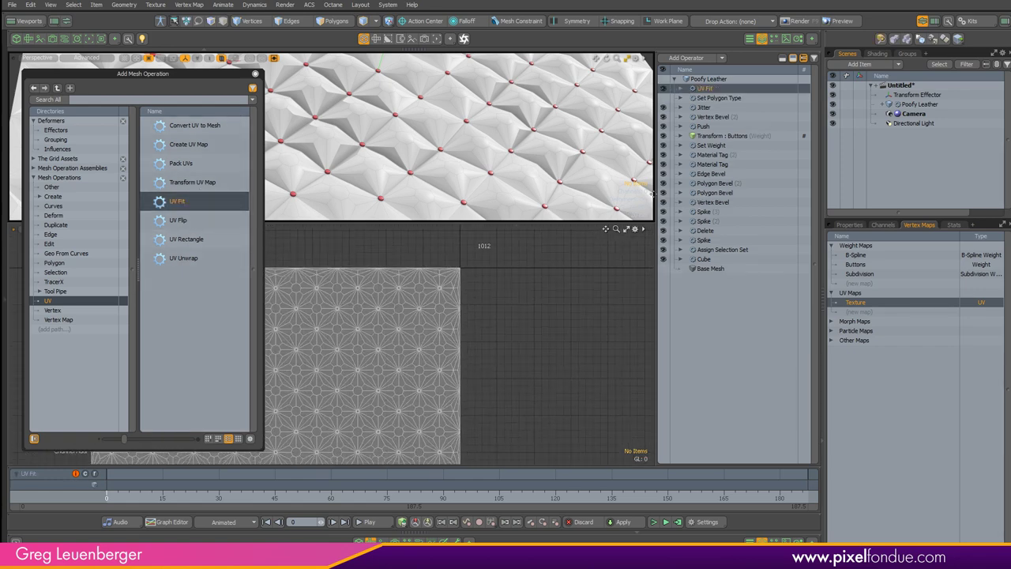
left_click(664, 89)
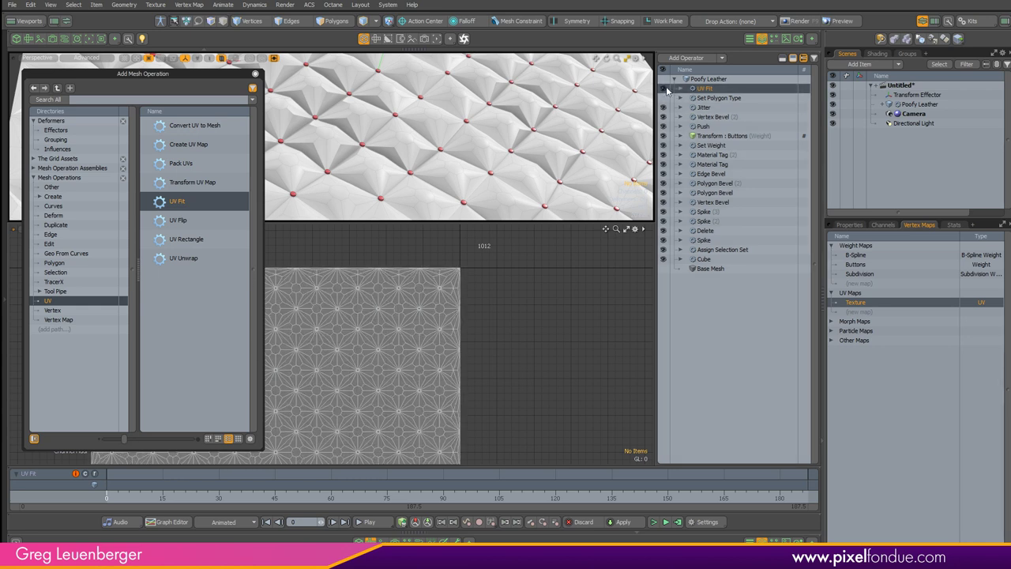
Move Set Polygon Type above UV Fit in the operation stack and enable it in the full-size perspective view
left_click(711, 99)
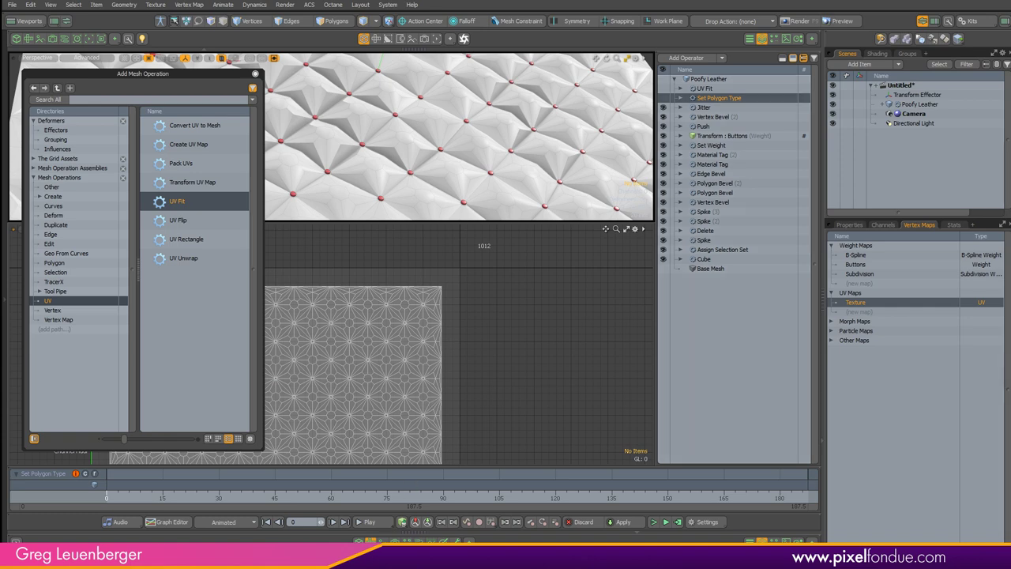
left_click(382, 542)
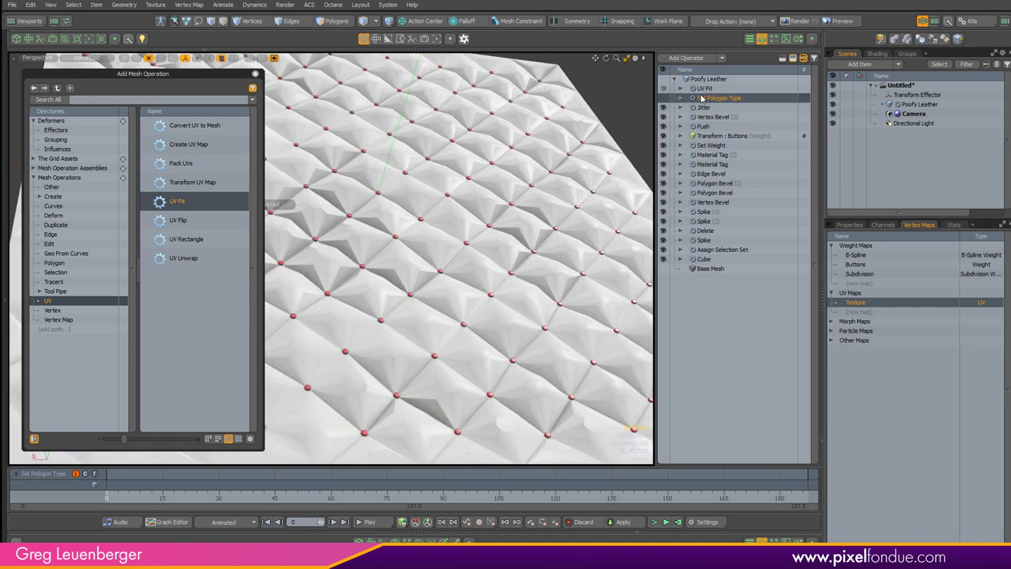
mouse_move(704, 89)
left_mouse_down()
mouse_move(721, 103)
mouse_move(712, 94)
left_mouse_up()
left_click(668, 89)
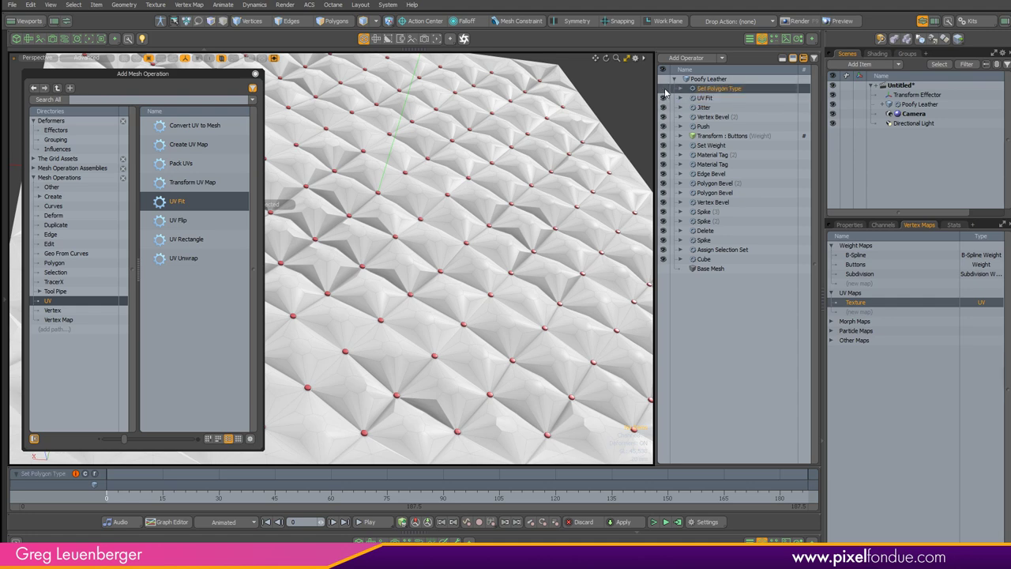
Close the mesh operation browser and examine the smoothed leather's corners, buttons and overall shape from several angles
scroll(564, 163, "down", 4)
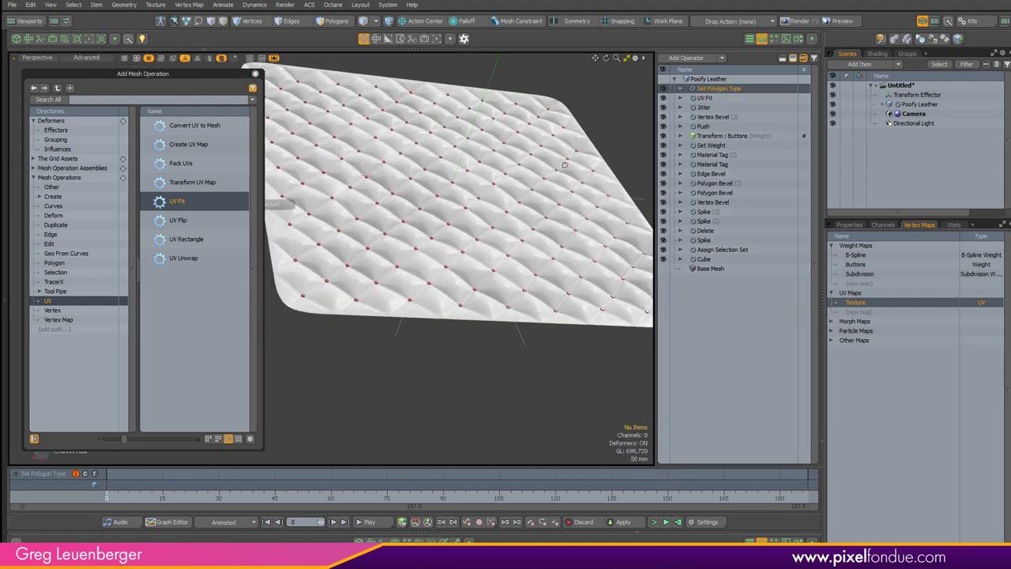
scroll(564, 164, "up", 8)
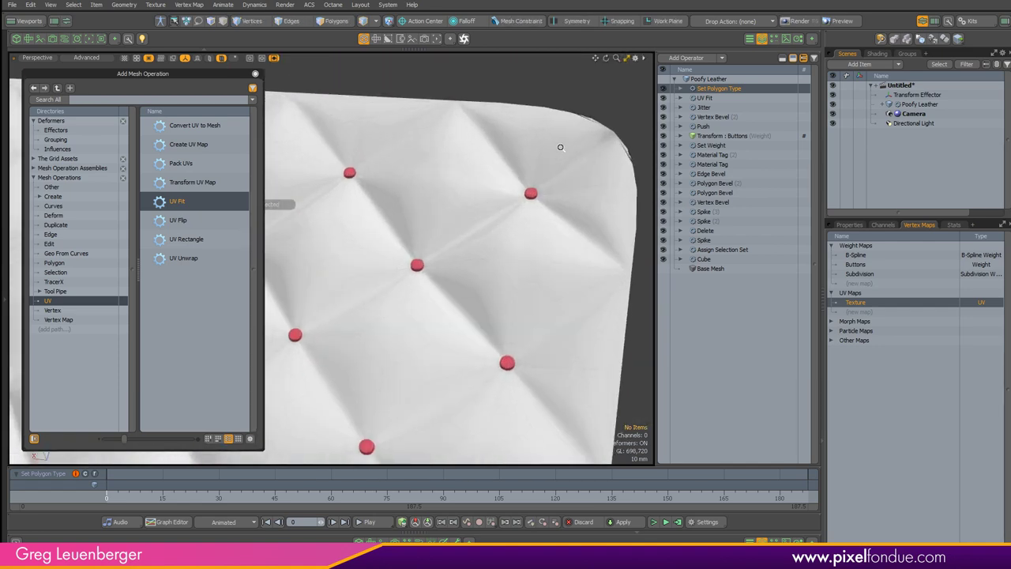
left_click_drag(339, 258, 488, 194, "alt")
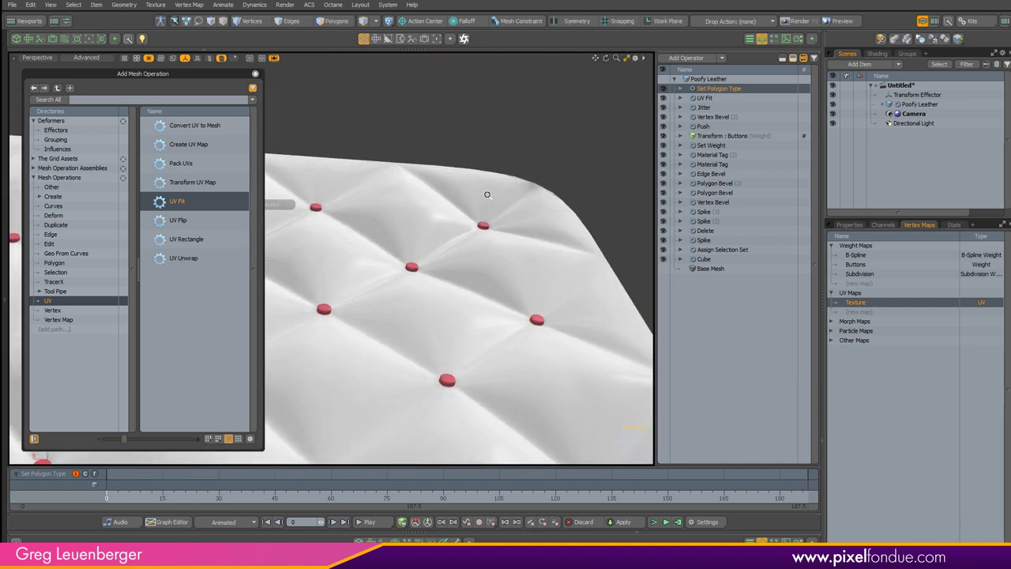
scroll(488, 195, "down", 5)
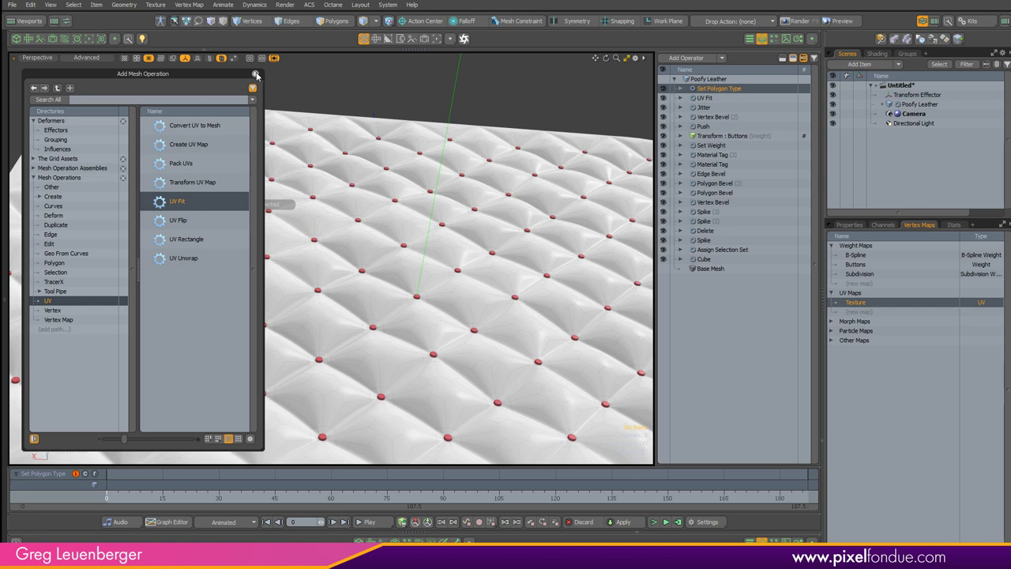
left_click(256, 76)
scroll(293, 303, "down", 6)
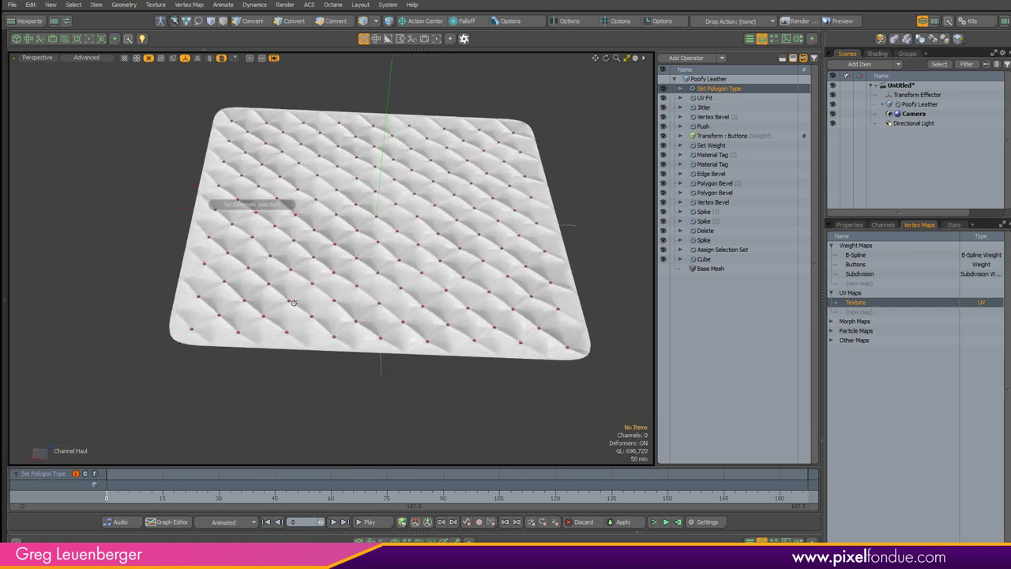
left_click_drag(293, 303, 327, 309, "alt")
scroll(361, 307, "up", 5)
scroll(324, 314, "down", 5)
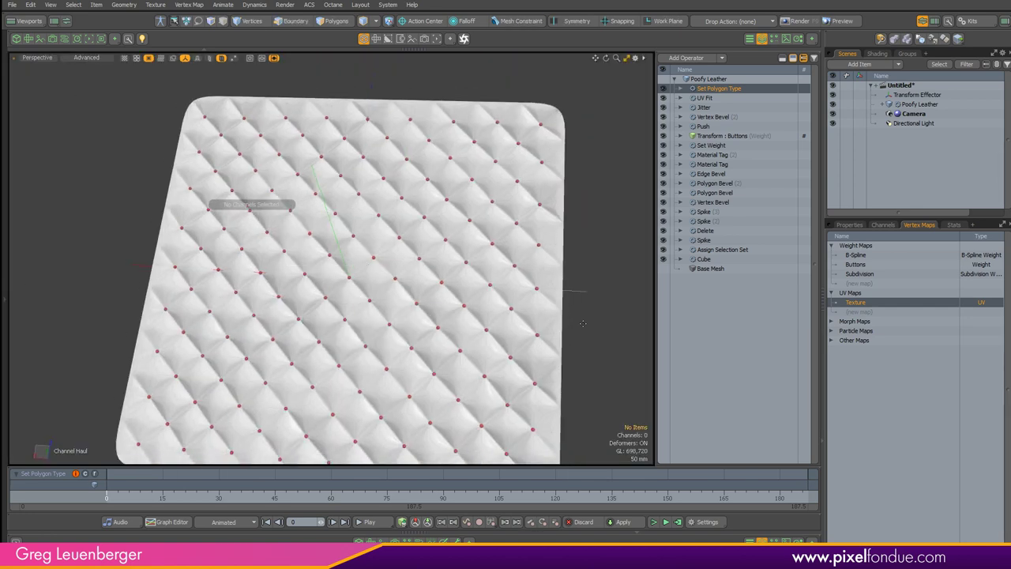
Bring the UV view back beside the perspective view and disable Set Polygon Type to compare the UV layout's corner
left_click_drag(583, 323, 451, 203, "alt")
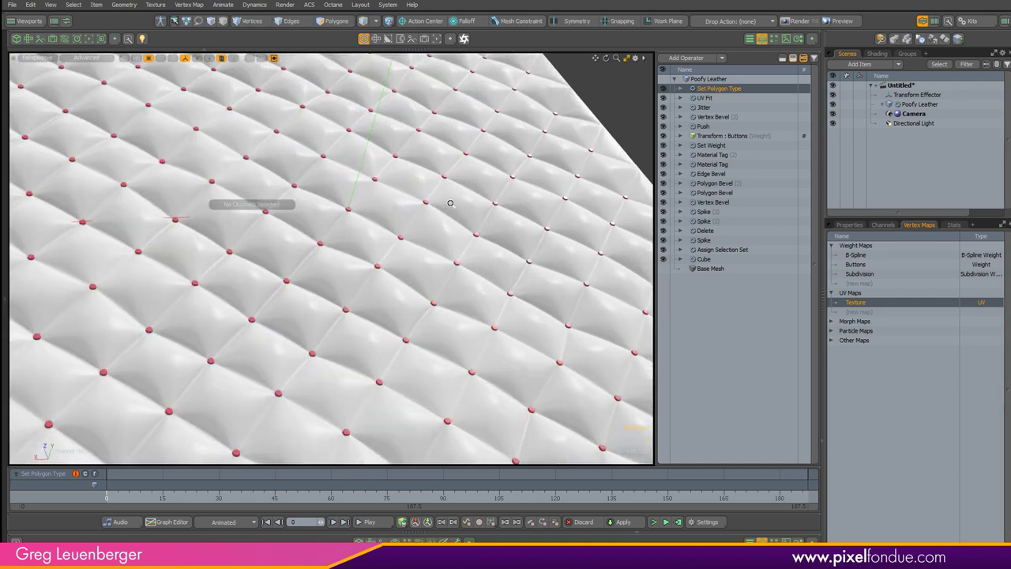
scroll(450, 203, "down", 6)
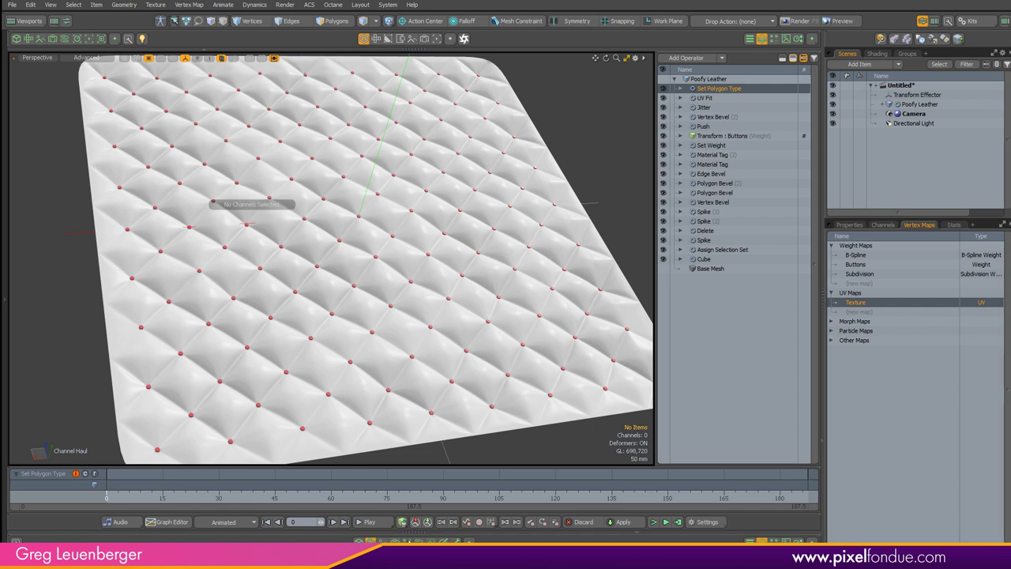
key("F2")
left_click_drag(463, 278, 523, 286, "alt+shift")
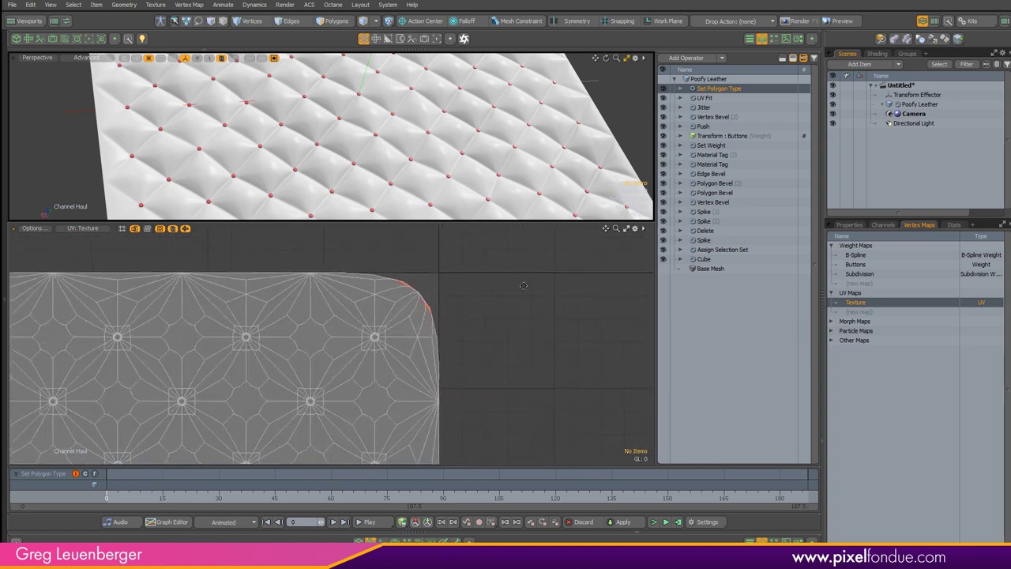
left_click(664, 89)
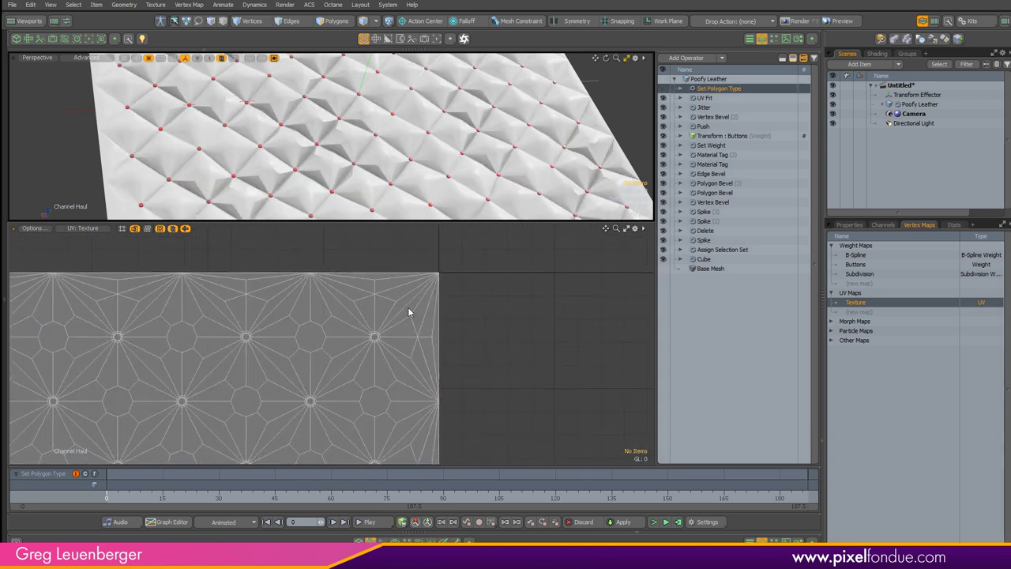
Enable Linear UVs in Poofy Leather's subdivision surface settings and re-enable Set Polygon Type
left_click(839, 228)
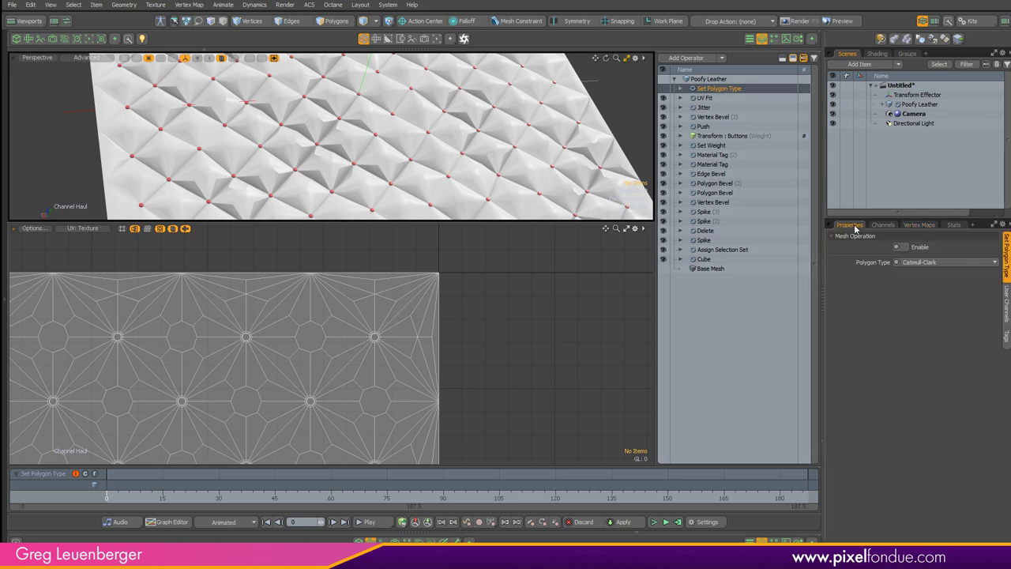
left_click(918, 105)
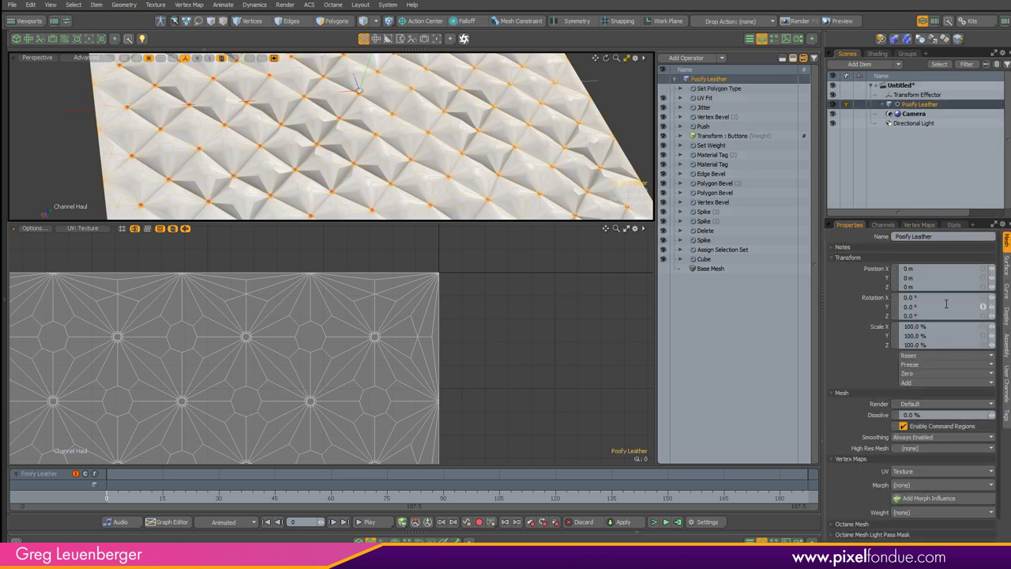
left_click(1006, 265)
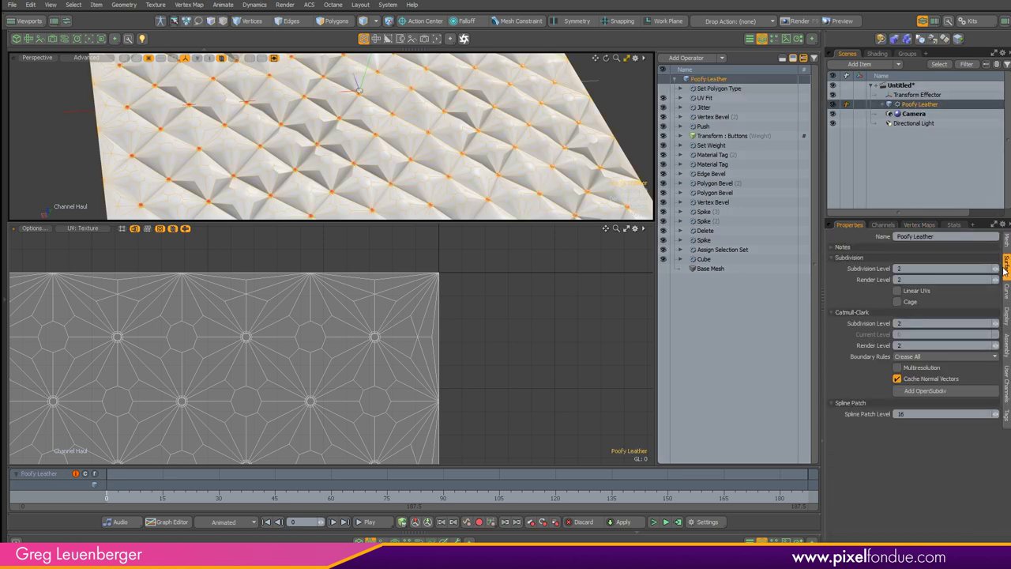
left_click(920, 291)
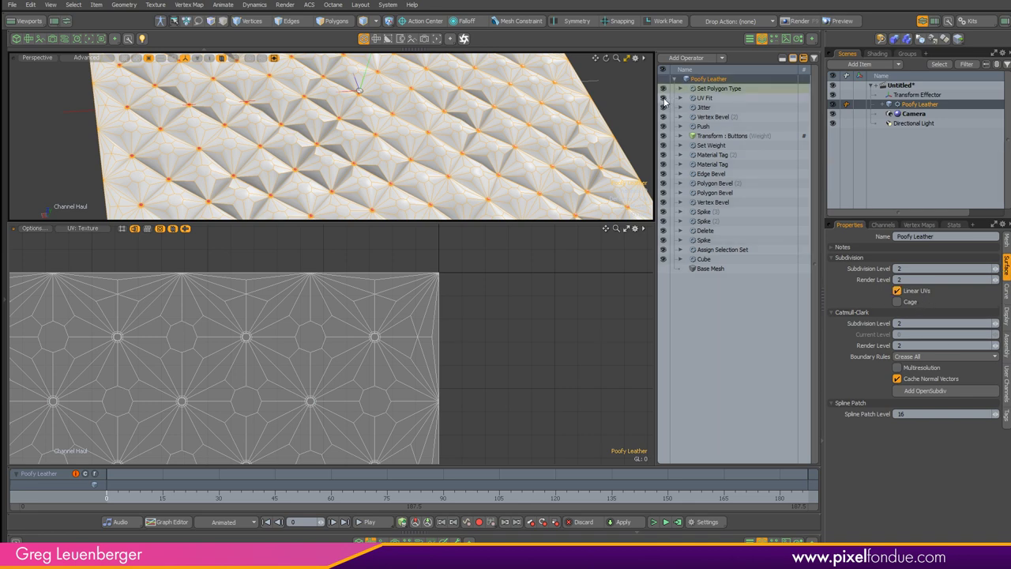
Deselect the mesh and examine the smoothed leather alongside the corner of its Texture UV layout
scroll(624, 166, "up", 8)
scroll(624, 168, "down", 8)
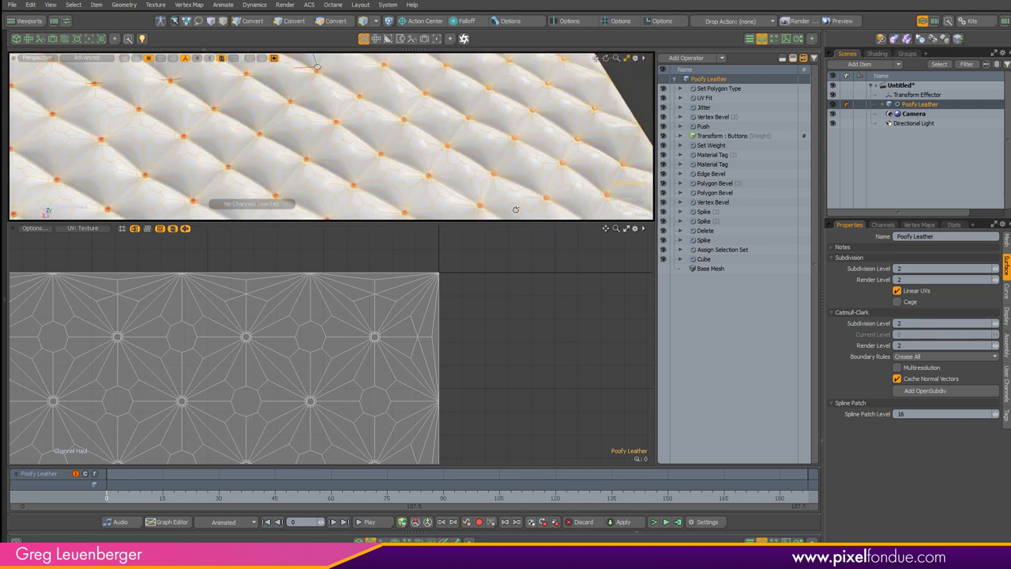
scroll(453, 273, "up", 3)
scroll(424, 267, "down", 5)
scroll(291, 159, "down", 5)
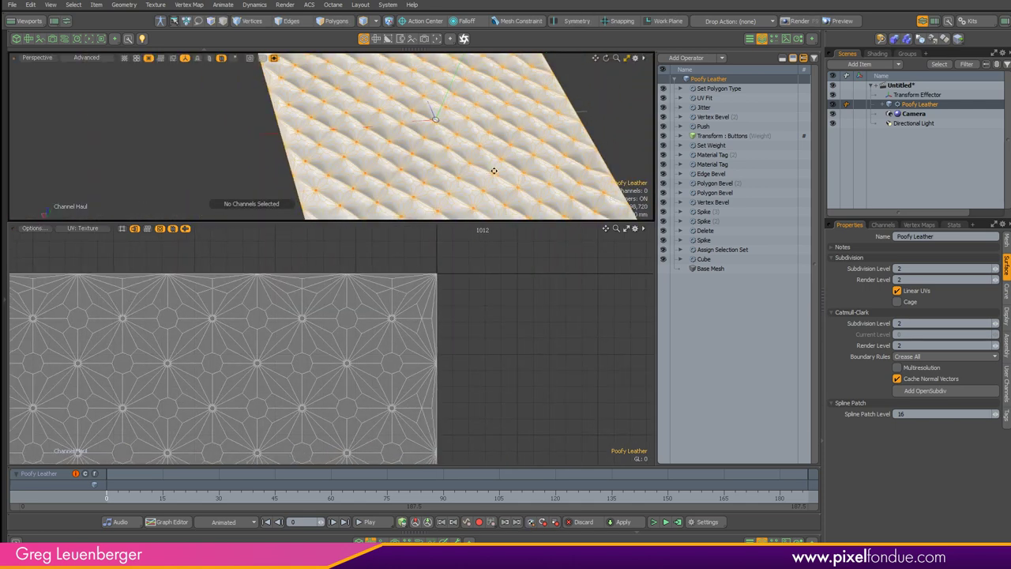
key("space")
left_click(291, 157)
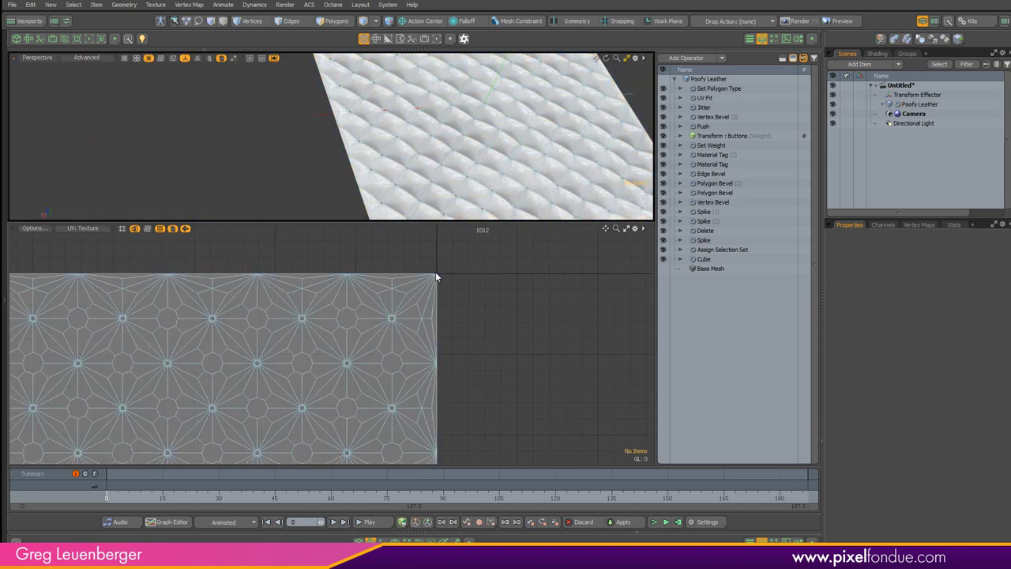
left_click_drag(479, 168, 387, 223, "alt")
left_click_drag(416, 273, 468, 272, "ctrl+alt")
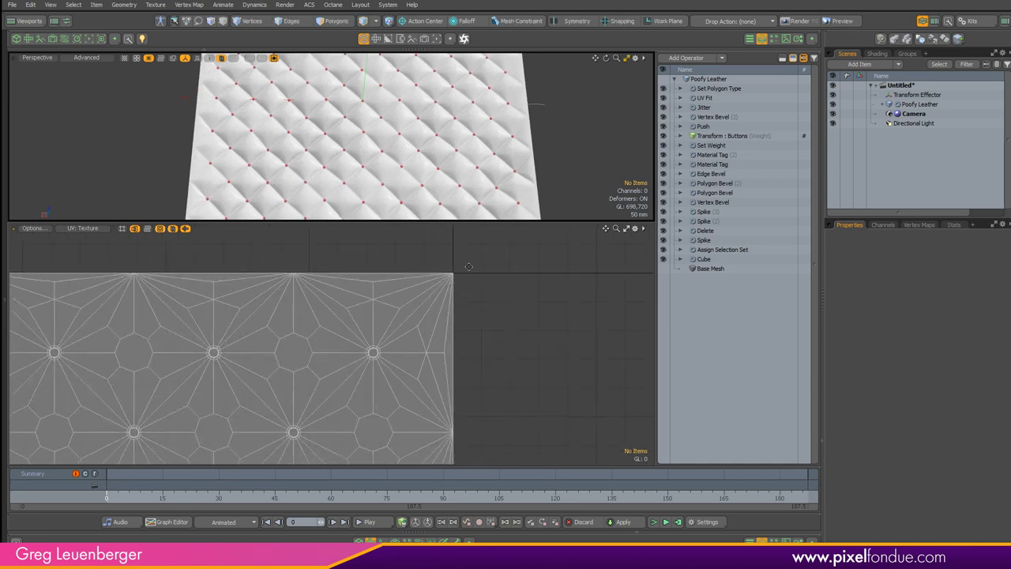
mouse_move(545, 158)
left_mouse_down("alt")
mouse_move(505, 164)
mouse_move(537, 169)
left_mouse_up("alt")
left_click_drag(537, 169, 474, 221, "ctrl+alt")
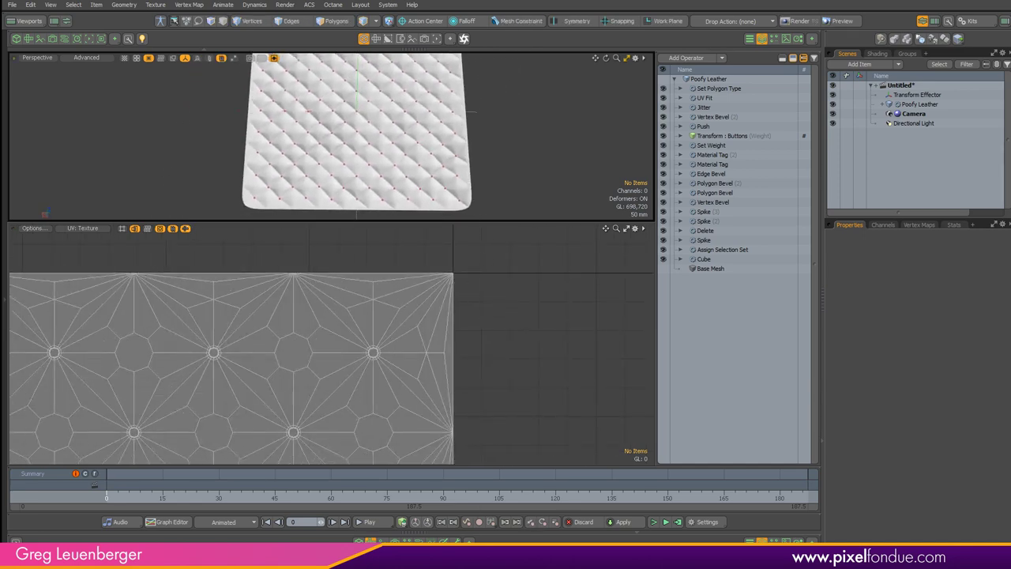
Maximize the perspective view and examine the whole leather panel from above and at an angle
key("KP_0")
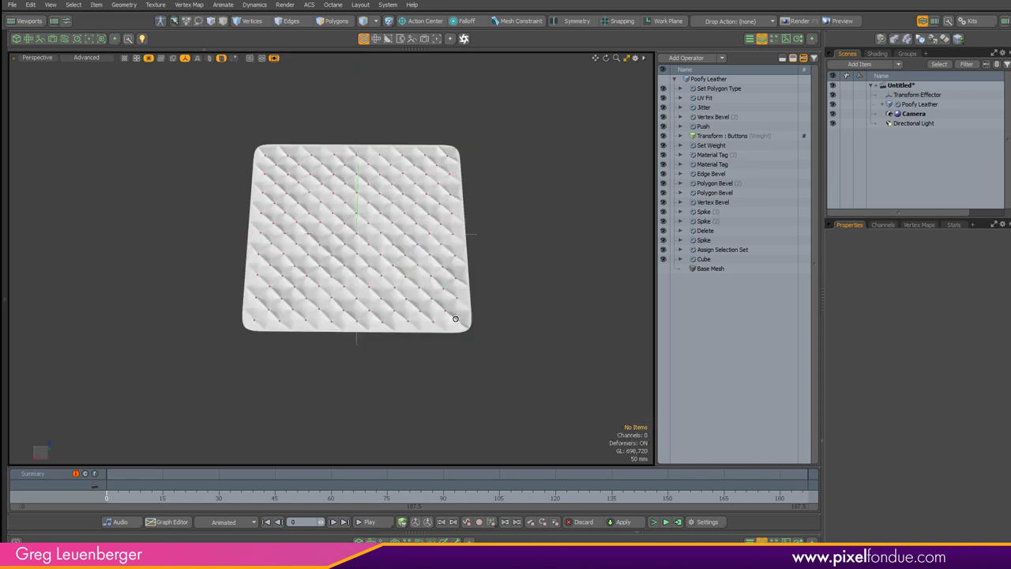
left_click_drag(455, 318, 477, 298, "ctrl+alt")
scroll(429, 313, "up", 3)
scroll(527, 225, "down", 3)
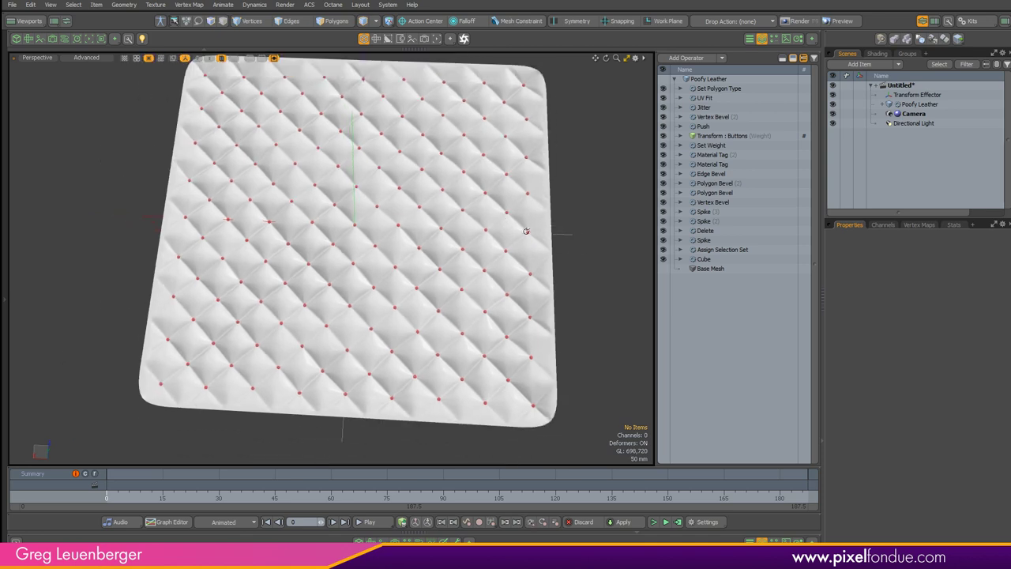
left_click_drag(526, 230, 564, 322, "alt")
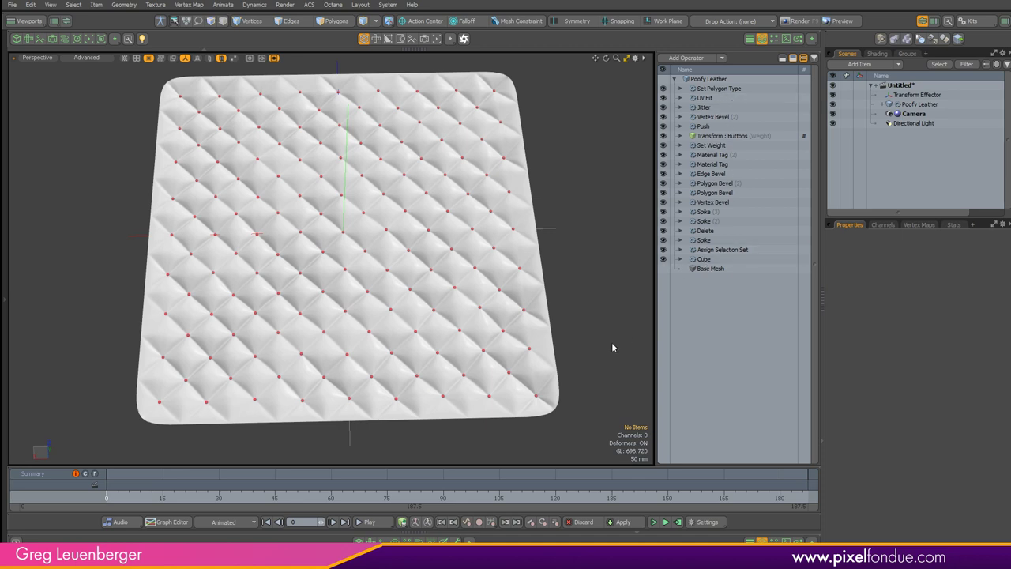
Set the Cube operation's X and Z segments to 5 and display the tufted result without the base cage
left_click(703, 259)
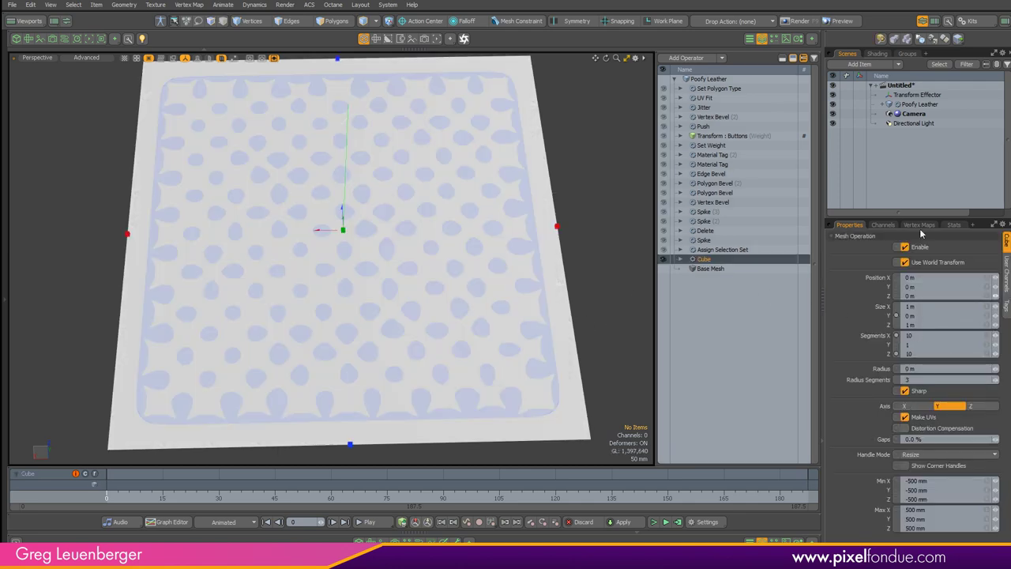
left_click(793, 58)
left_click_drag(586, 296, 492, 325, "alt")
key("ctrl+3")
left_click(431, 283)
left_click_drag(387, 304, 340, 284, "alt")
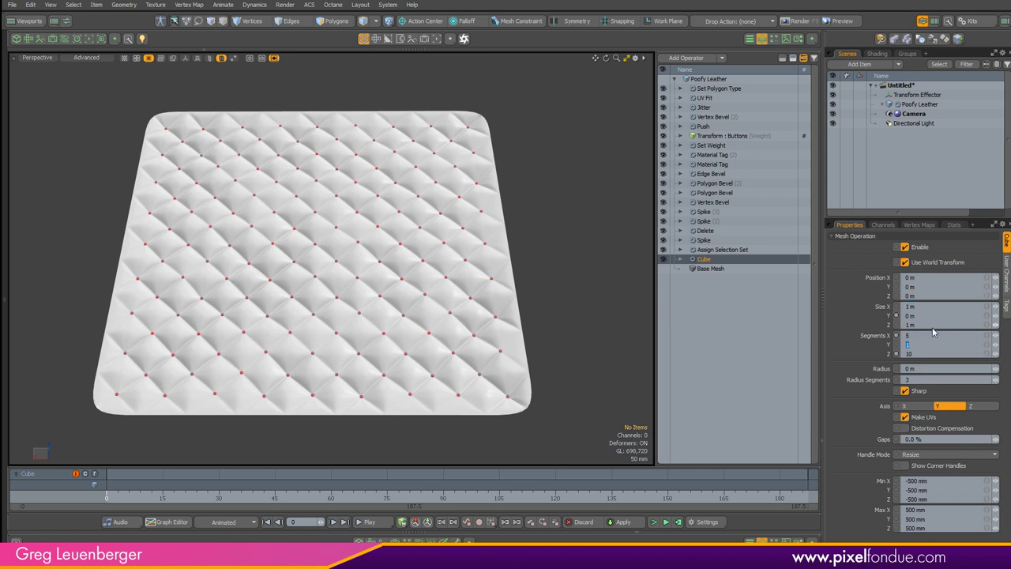
key("Tab")
key("Return")
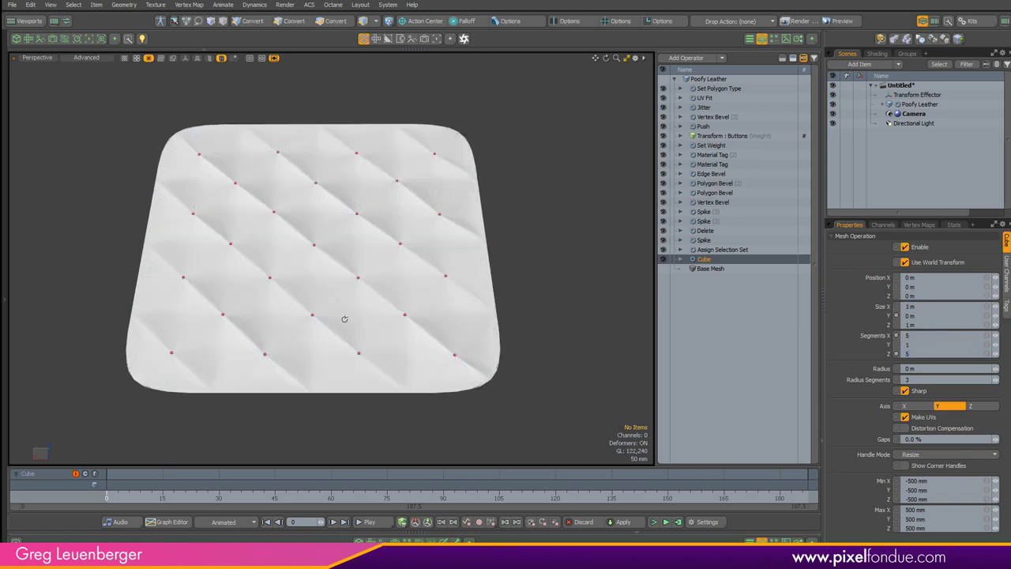
left_click_drag(343, 319, 405, 330, "alt")
scroll(405, 330, "down", 5)
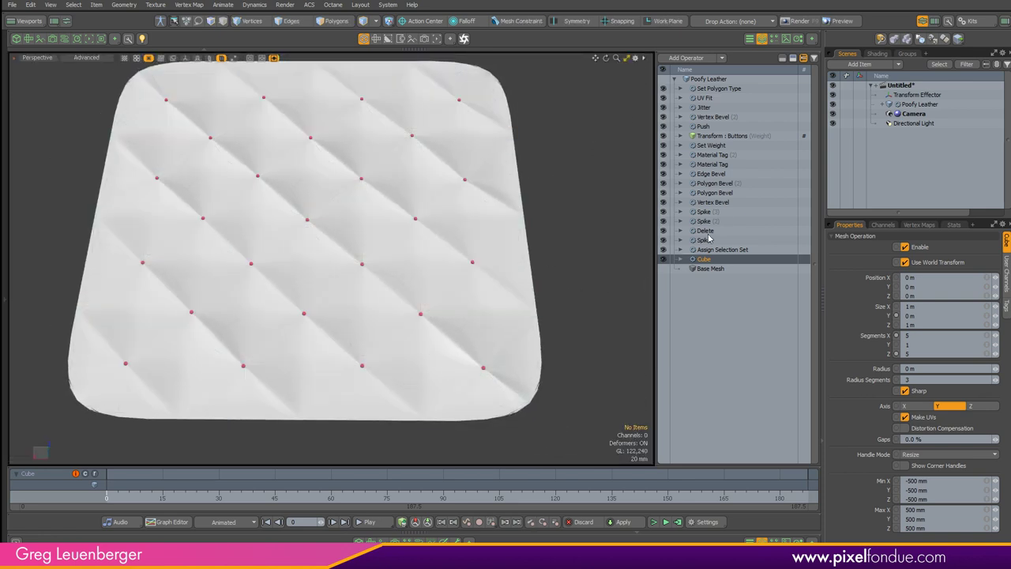
Set the Inset of the first Vertex Bevel, which sizes the buttons, to 10 mm
left_click(705, 201)
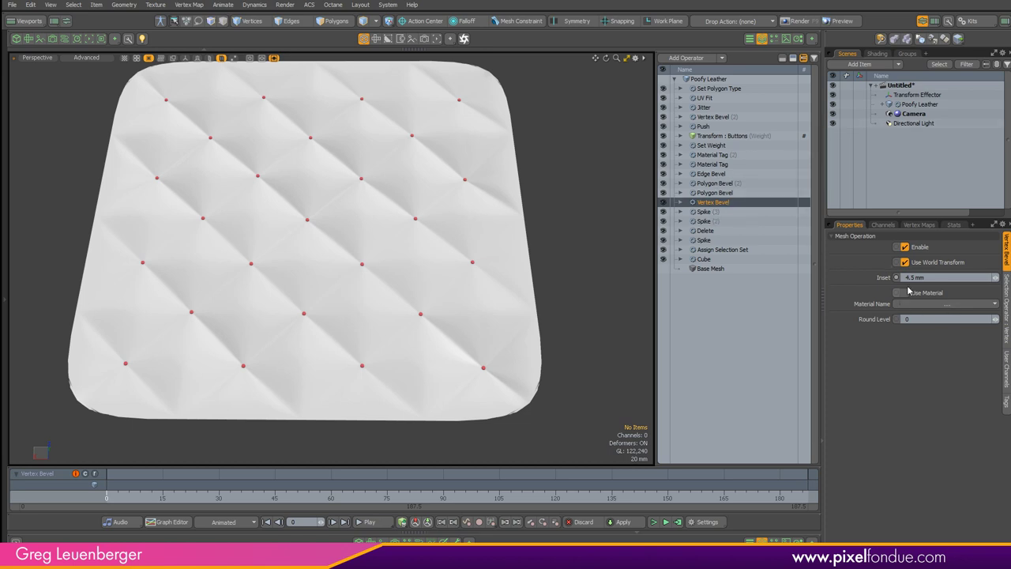
left_click(957, 277)
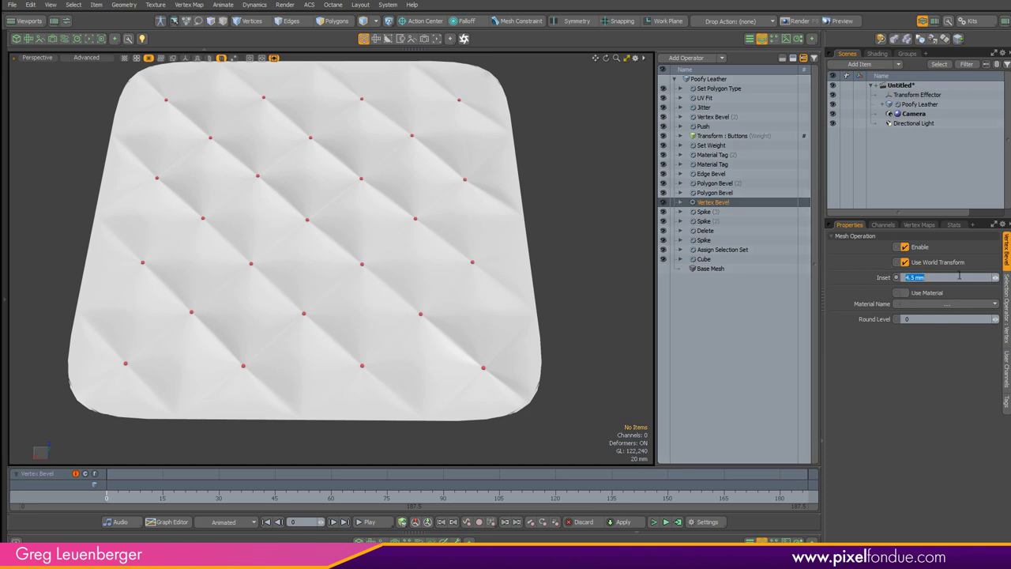
type("10")
key("Return")
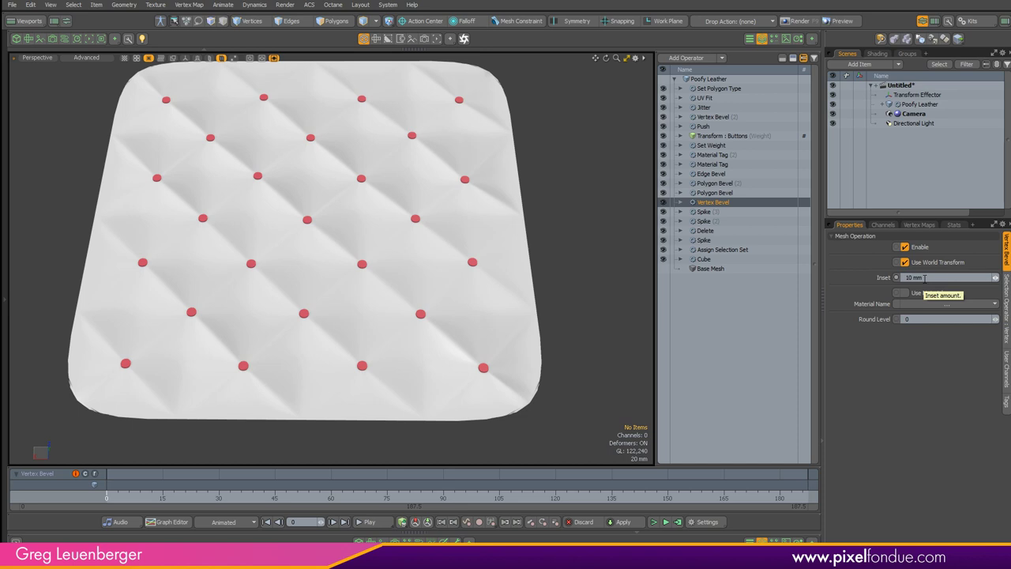
Lengthen the Cube operation to 2 m in X and set its X segments to 10
left_click(710, 261)
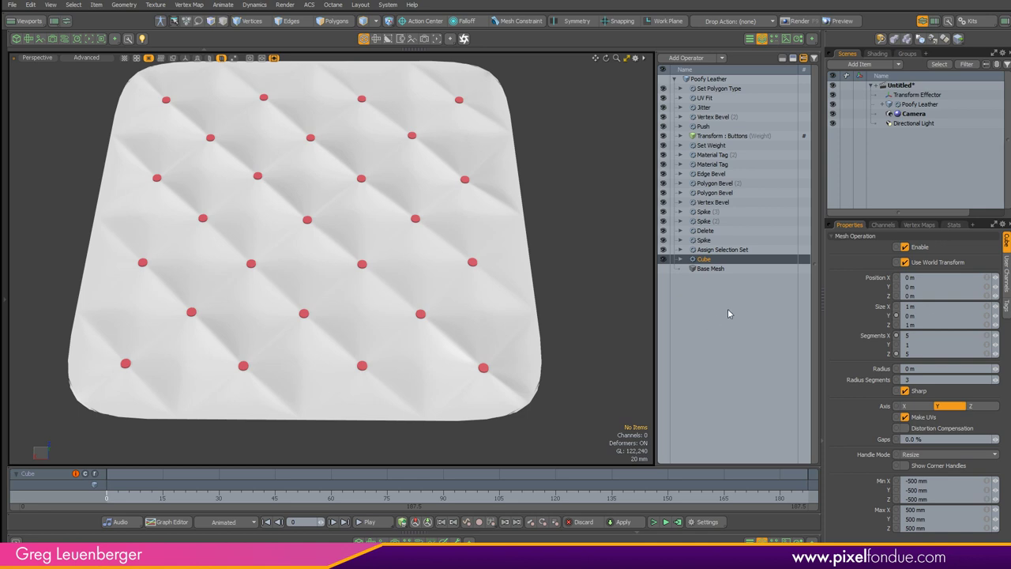
left_click_drag(327, 345, 469, 227, "alt")
scroll(417, 247, "up", 4)
left_click_drag(408, 253, 491, 248, "alt")
scroll(495, 310, "down", 3)
left_click_drag(494, 310, 479, 312, "alt")
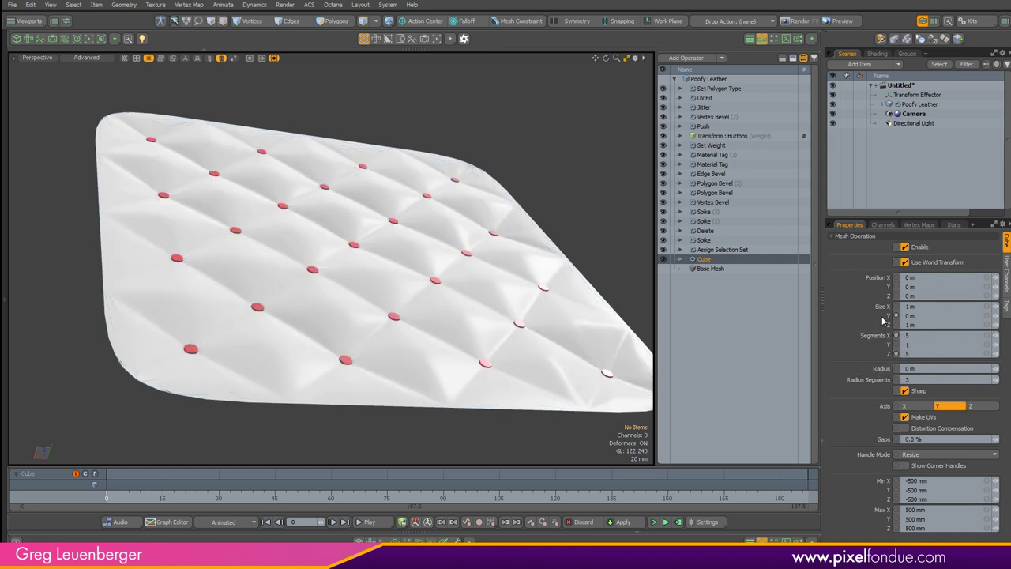
left_click(918, 307)
type("2")
key("Tab")
key("Tab")
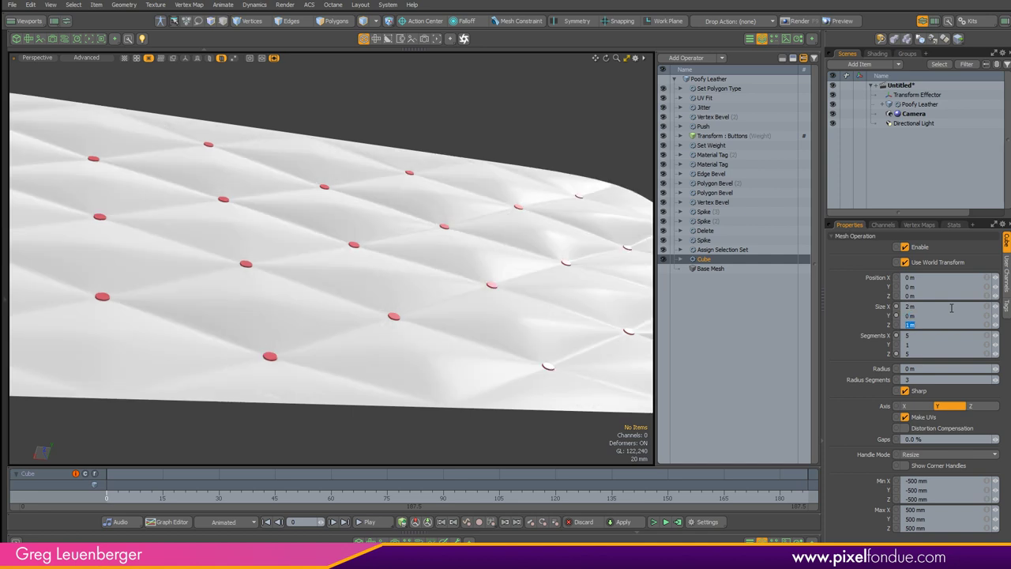
left_click_drag(319, 350, 382, 306, "alt")
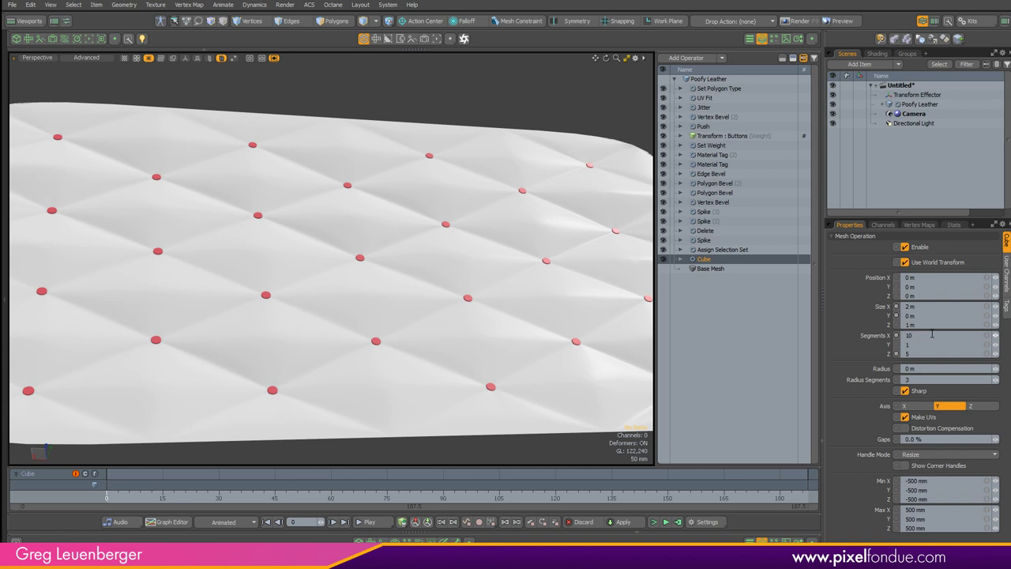
scroll(426, 296, "down", 5)
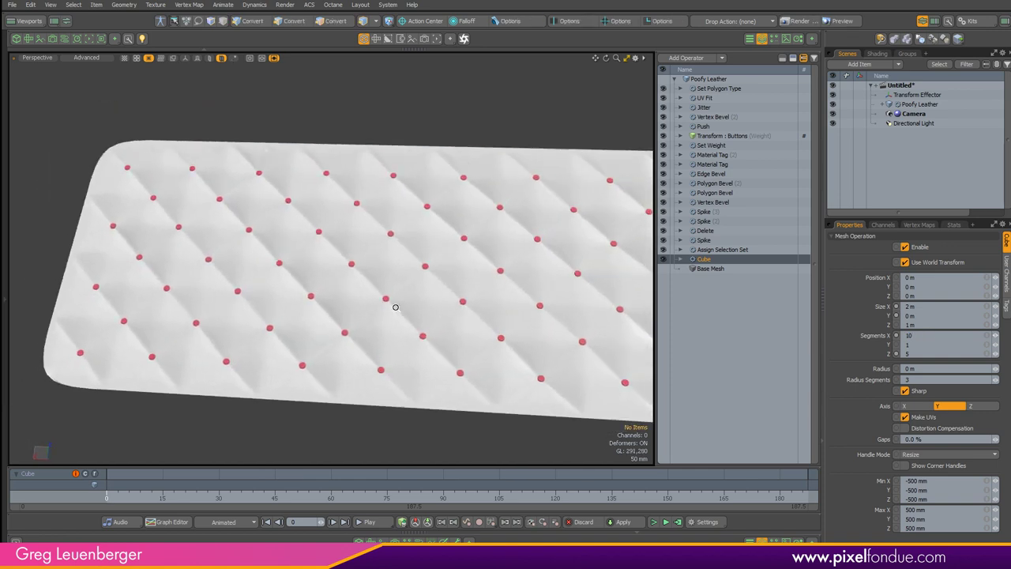